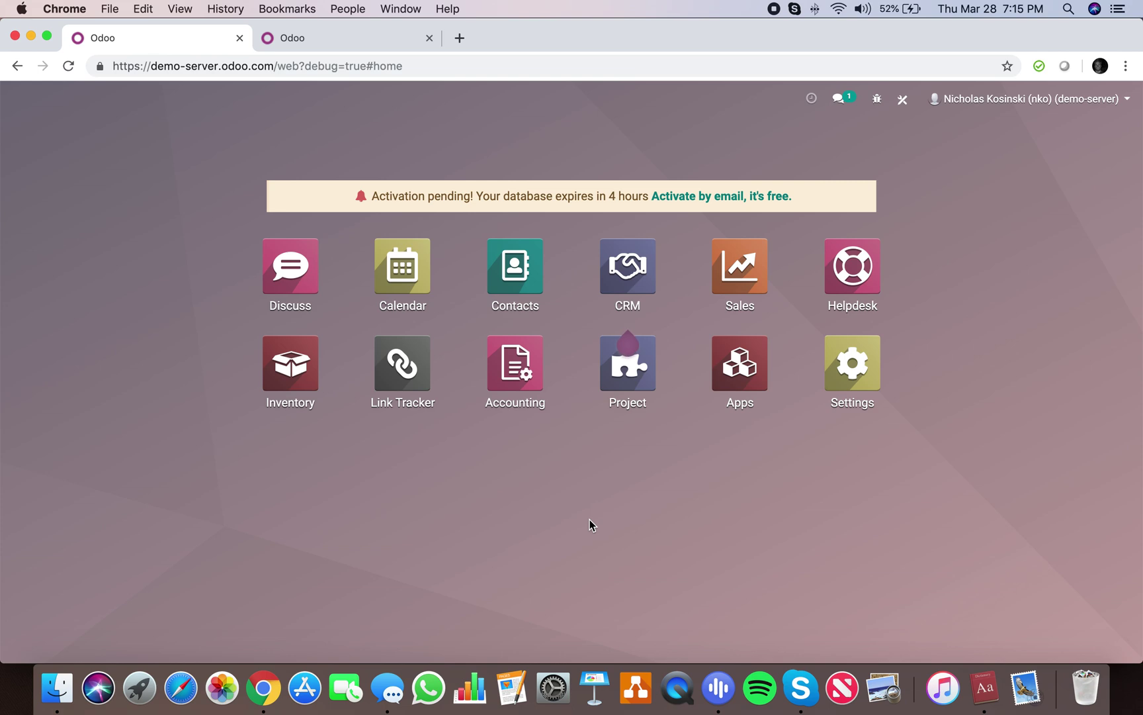
Find the Helpdesk Ticket model by filtering the Models list by "help", and sort its fields by Required
text(models)
key(Return)
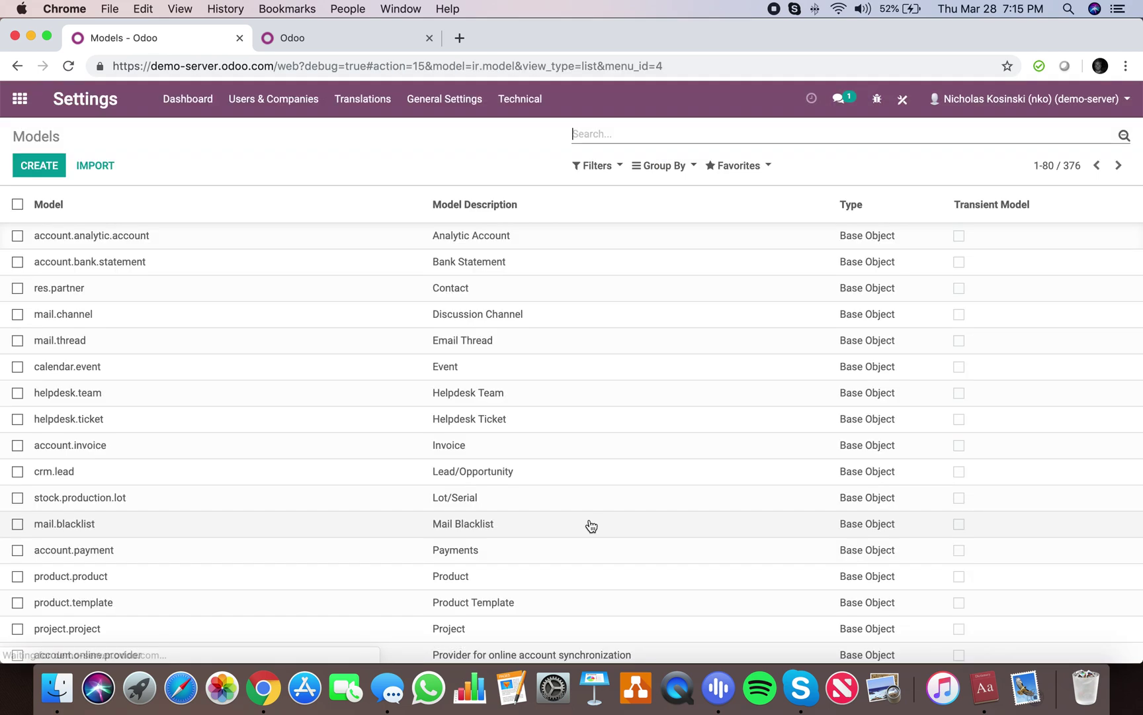
click(577, 134)
text(help)
key(Return)
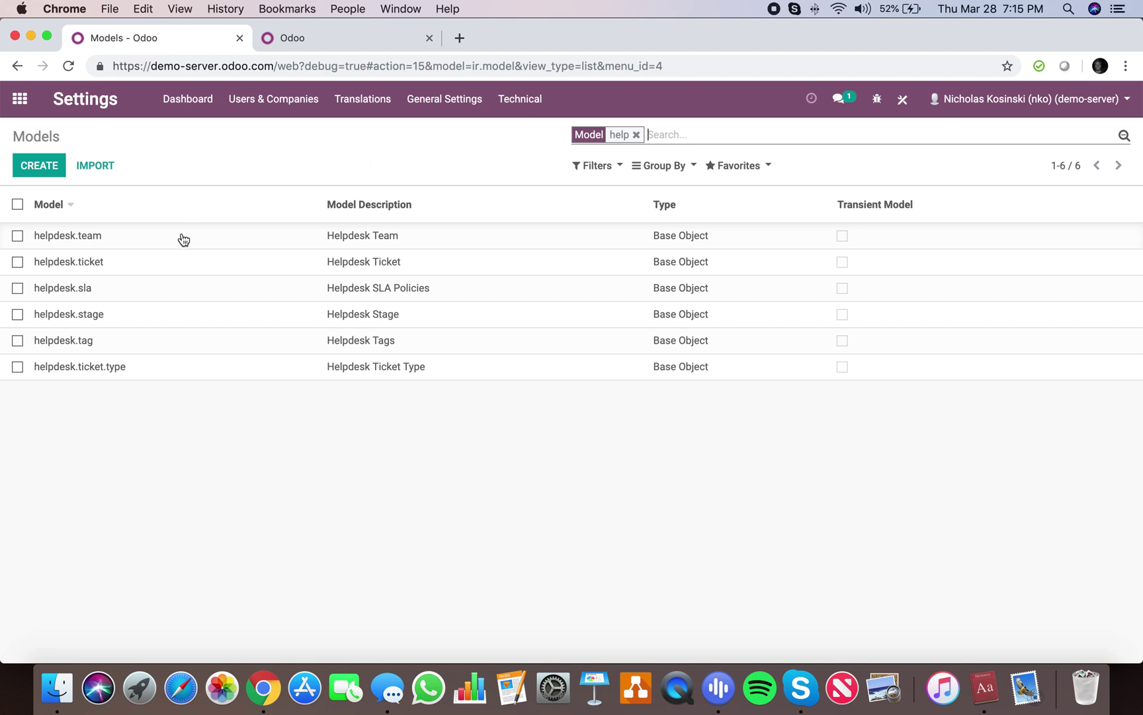
click(179, 254)
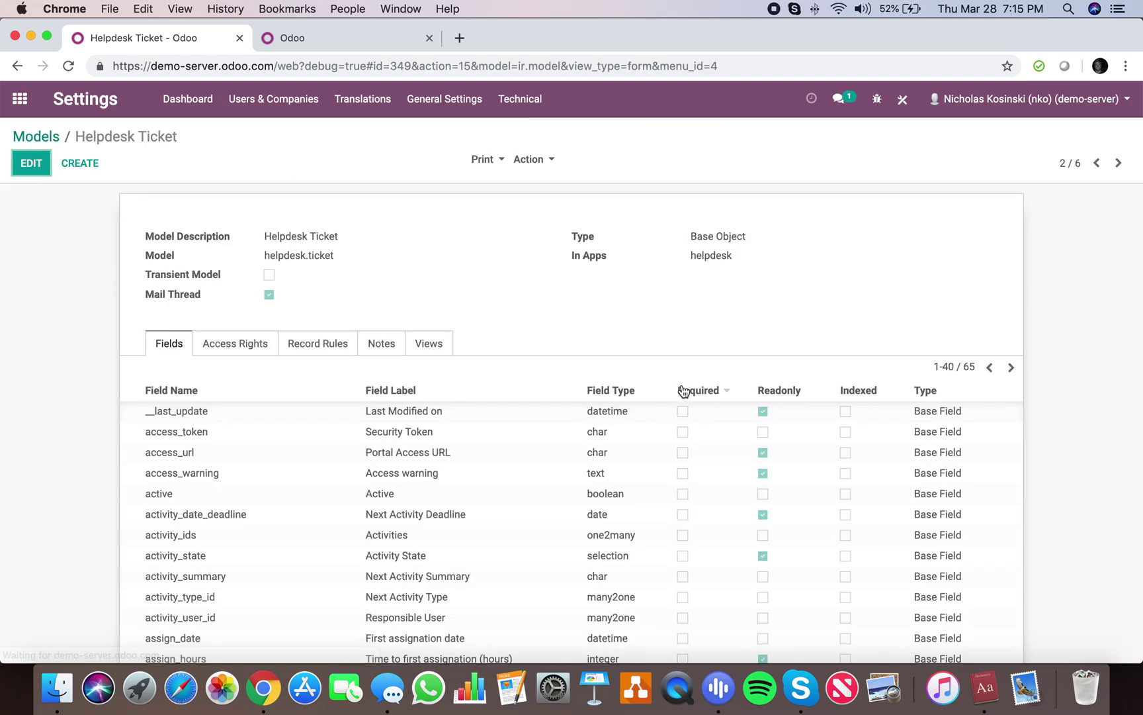
click(684, 391)
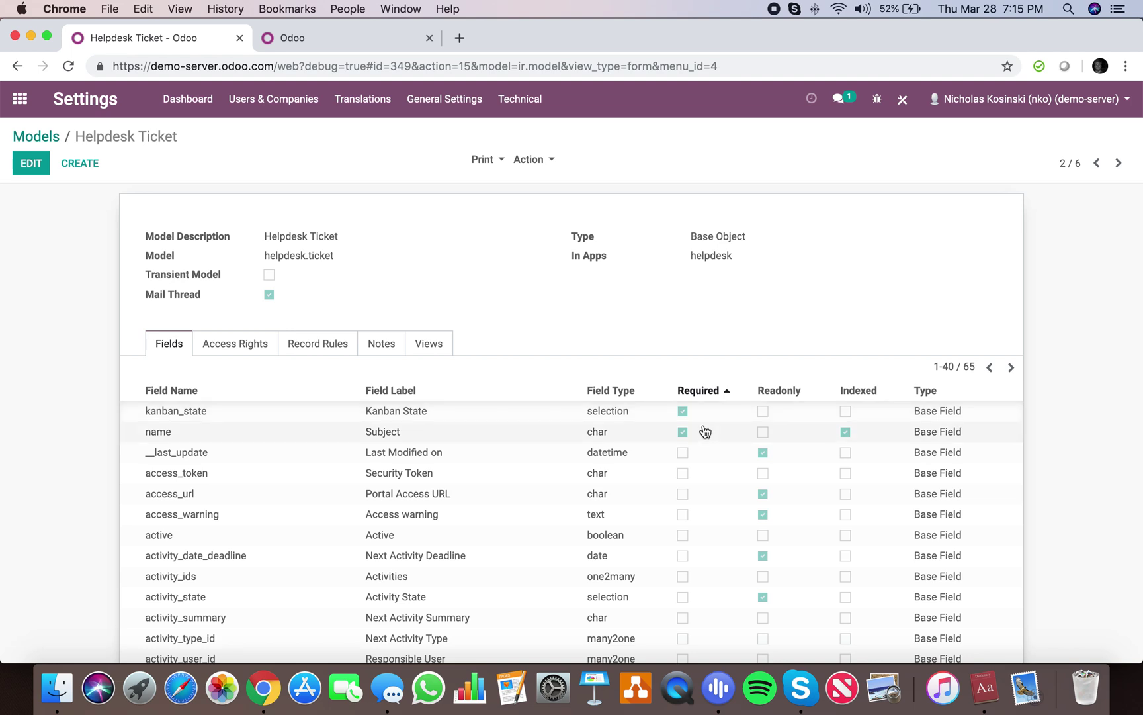
Move the second Odoo tab to the front, load its home page in debug mode and close the OdooBot chat window
drag(394, 34, 137, 36)
click(210, 64)
key(Return)
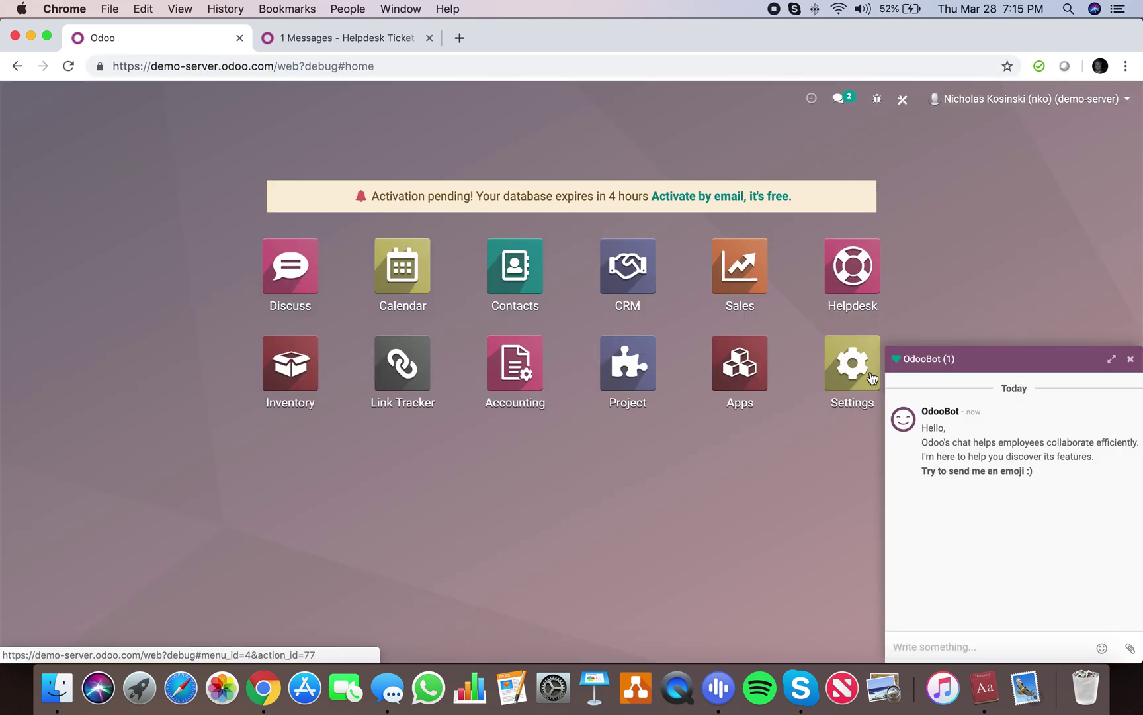
click(1130, 358)
mouse_move(1092, 67)
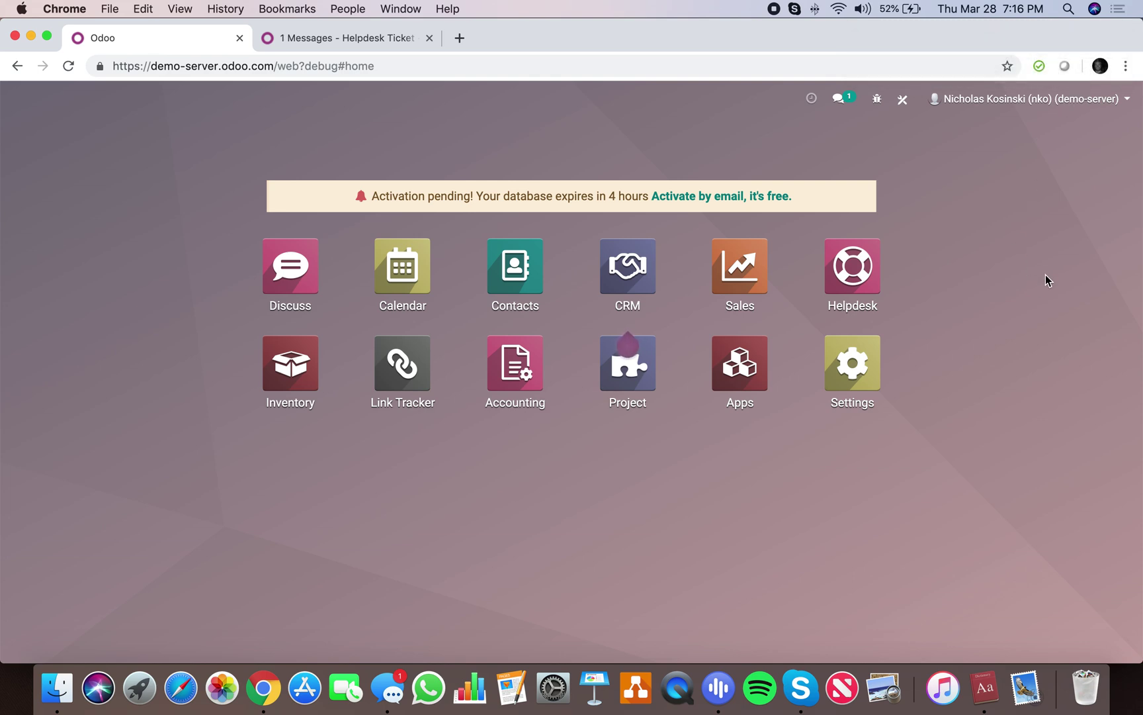
Create a new server action named "Create Ticket" for the Lead/Opportunity model
text(server)
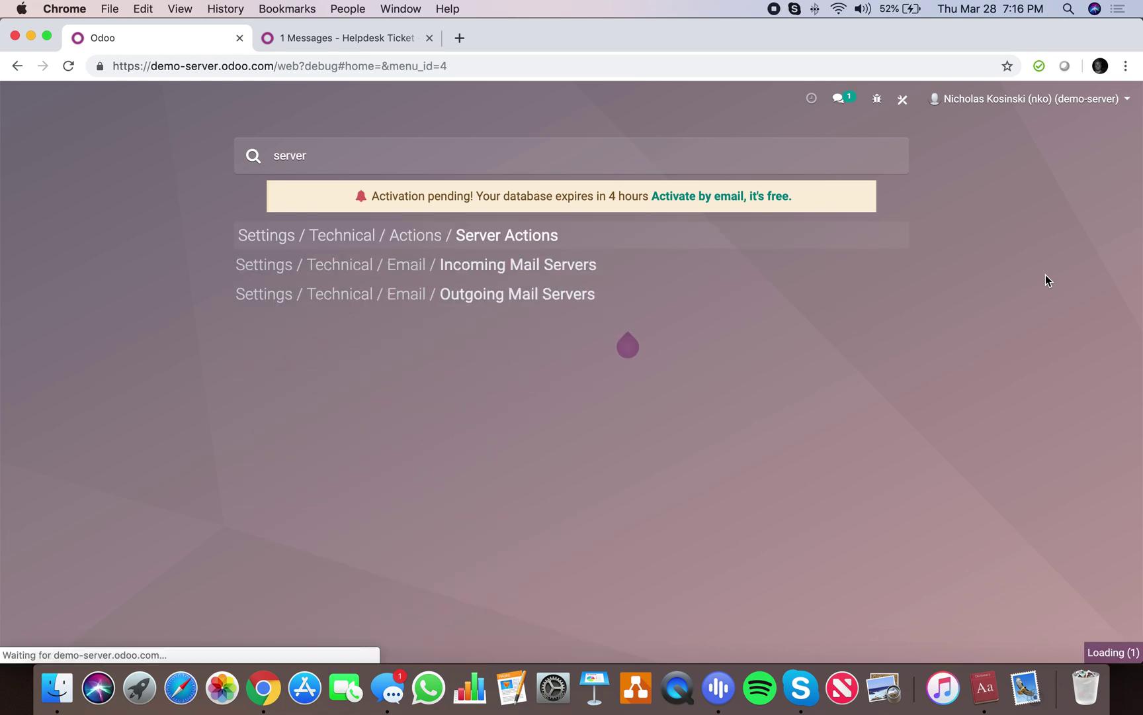
key(Return)
click(39, 166)
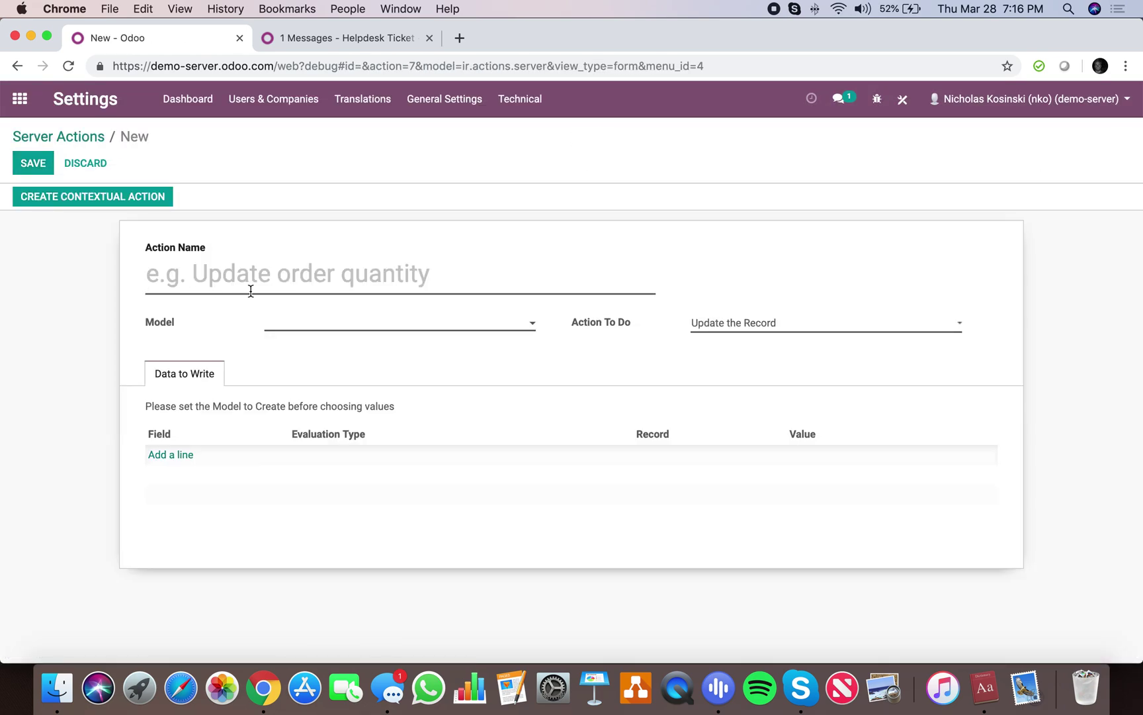
text(Create Ticket)
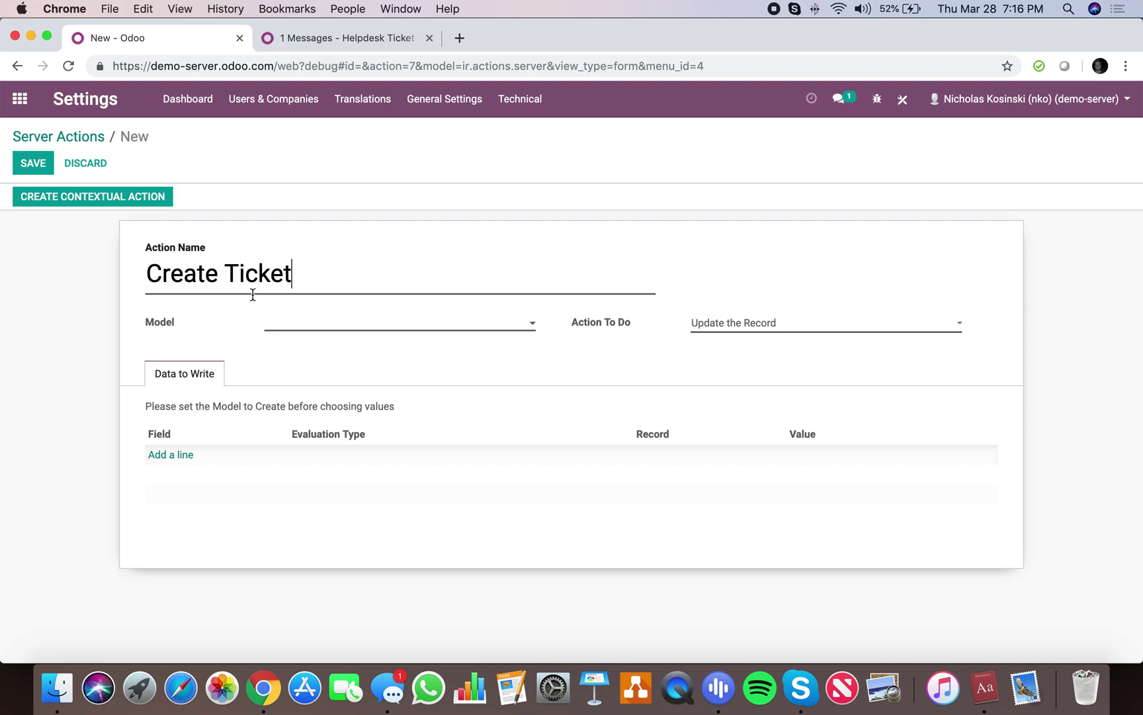
click(290, 324)
text(op)
click(296, 339)
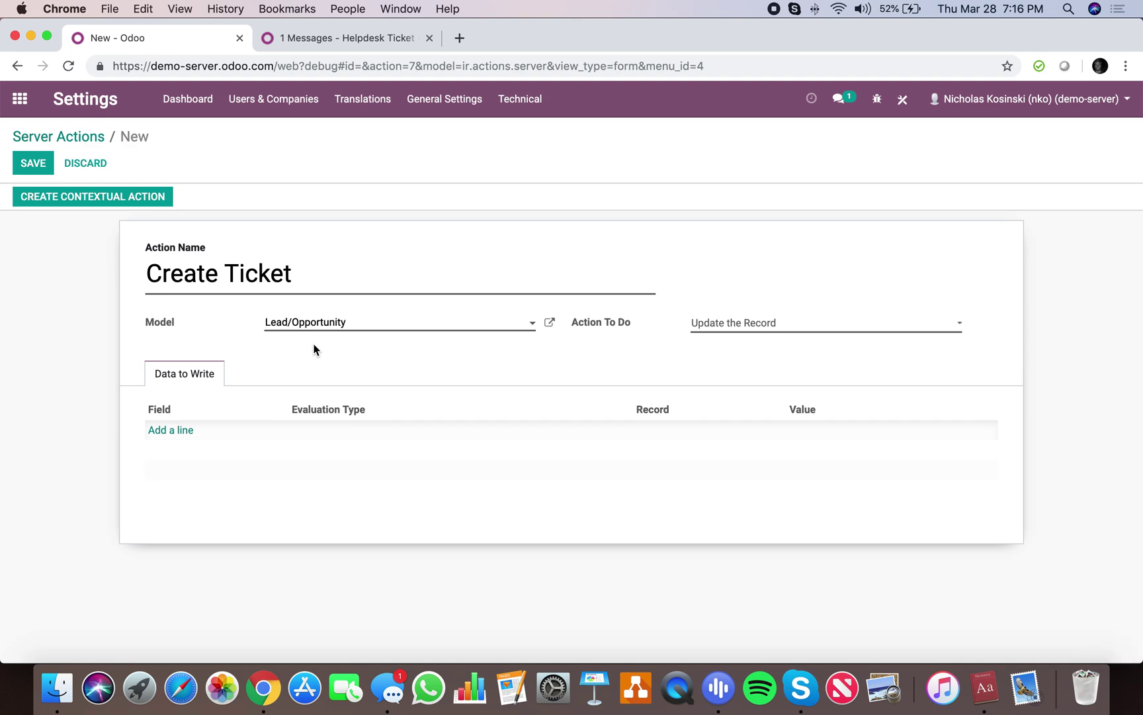
Set the action to create a new record with Helpdesk Ticket as the target model
click(733, 336)
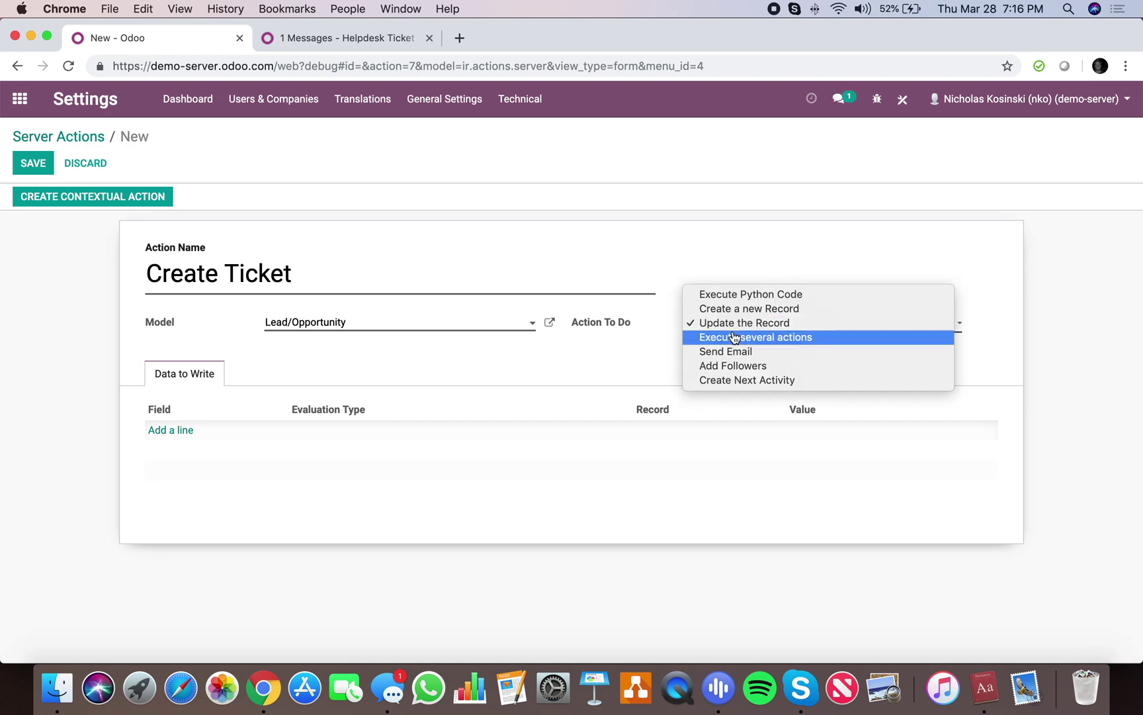
click(804, 316)
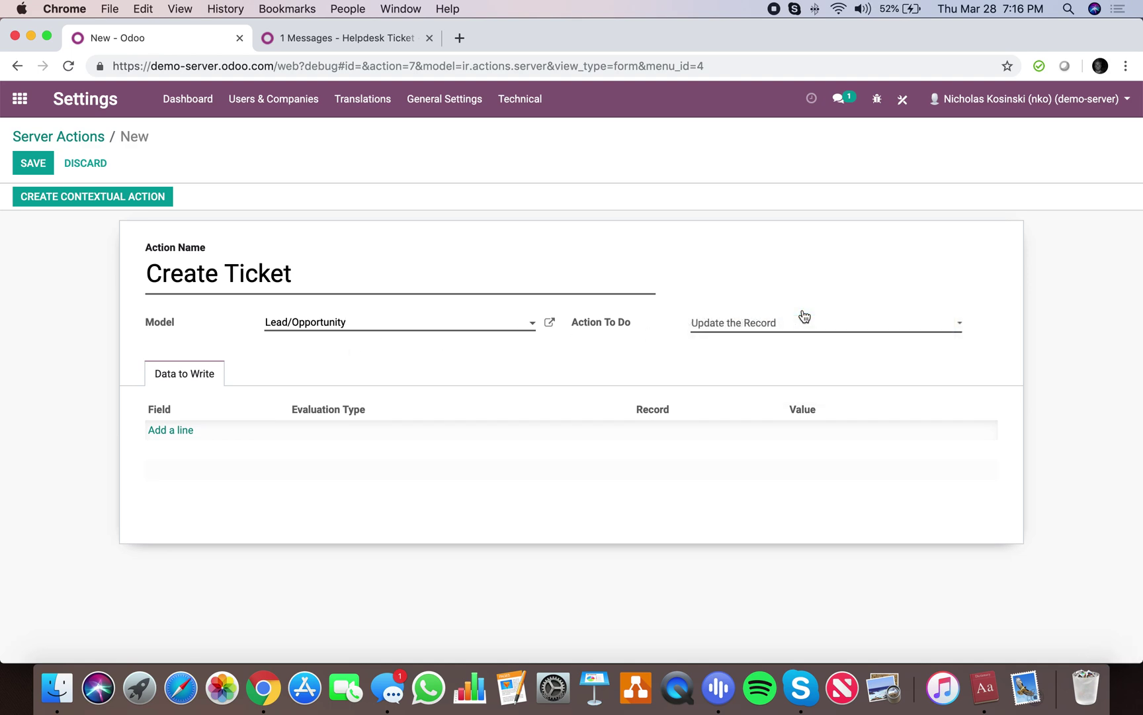
text(ticket)
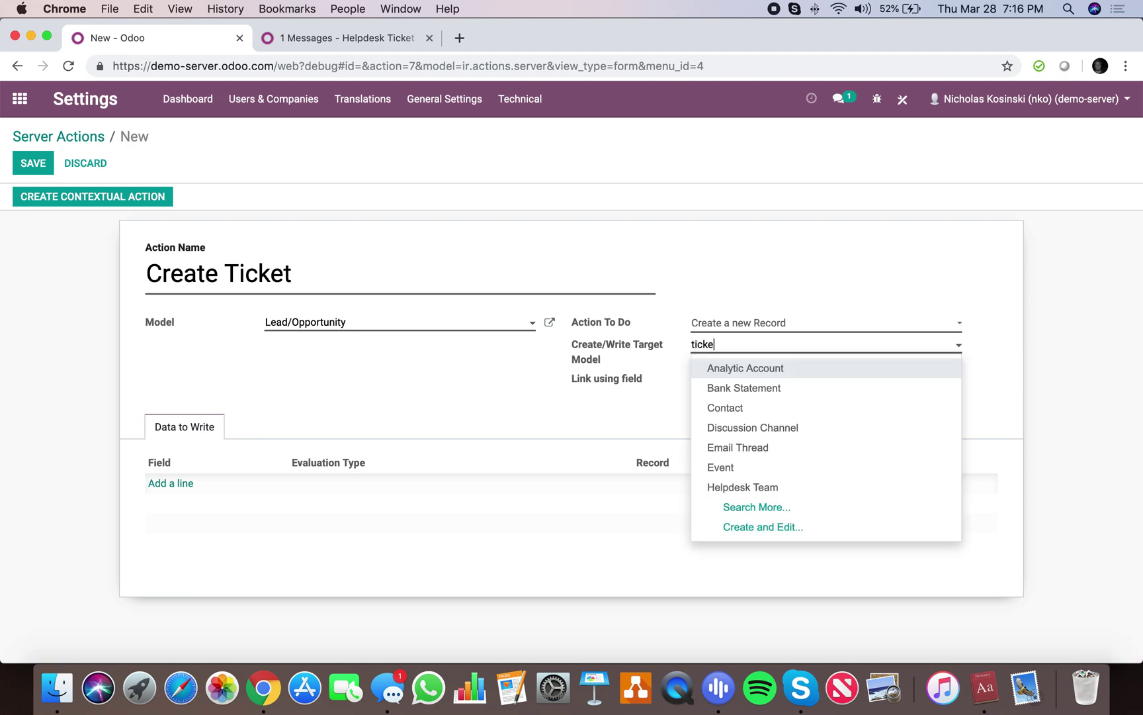
click(739, 365)
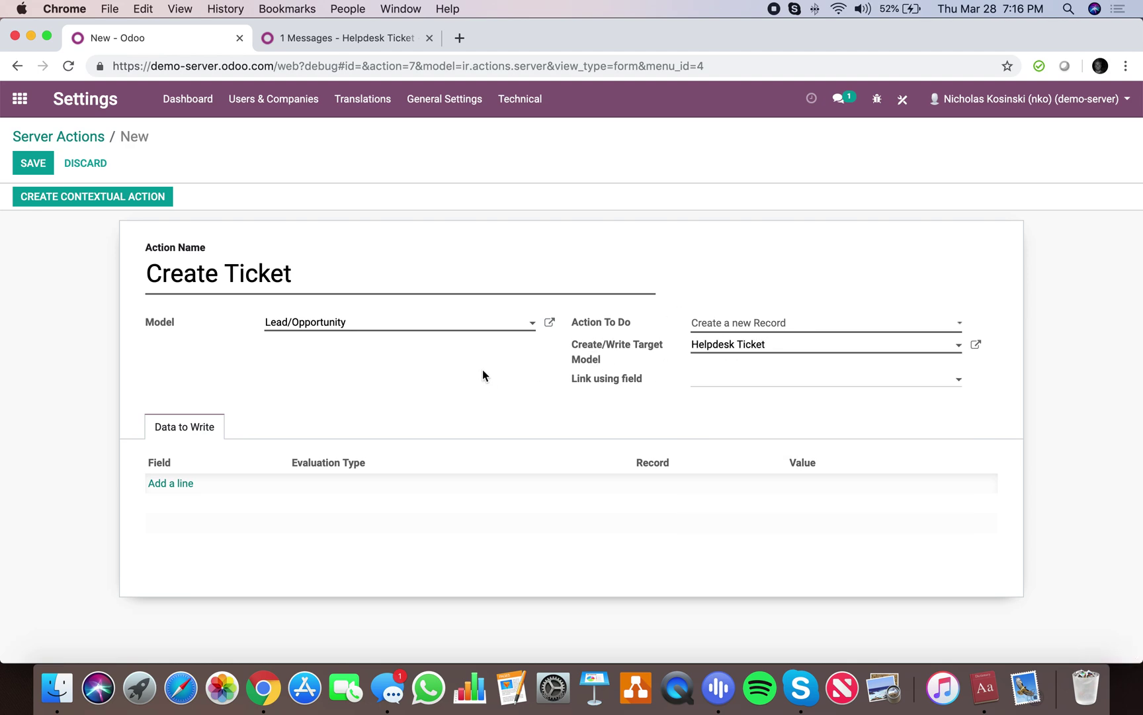
Add a data line that writes the value "normal" to the Kanban State (helpdesk.ticket) field
click(187, 493)
click(200, 488)
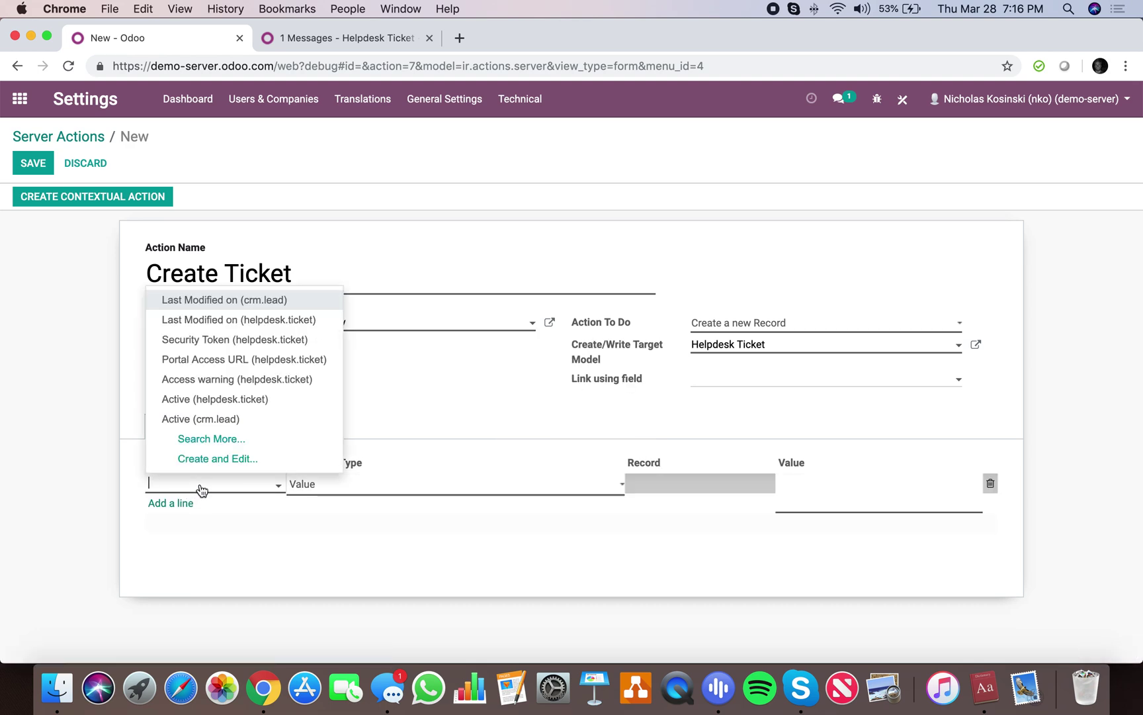
text(kand)
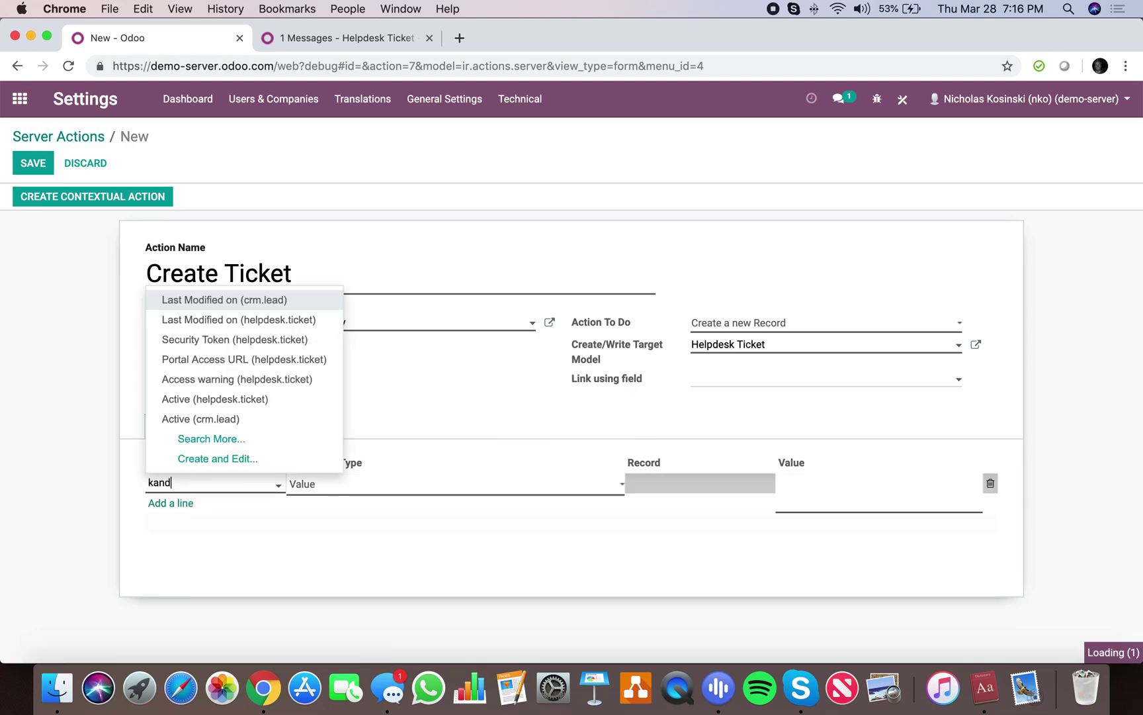
key(BackSpace)
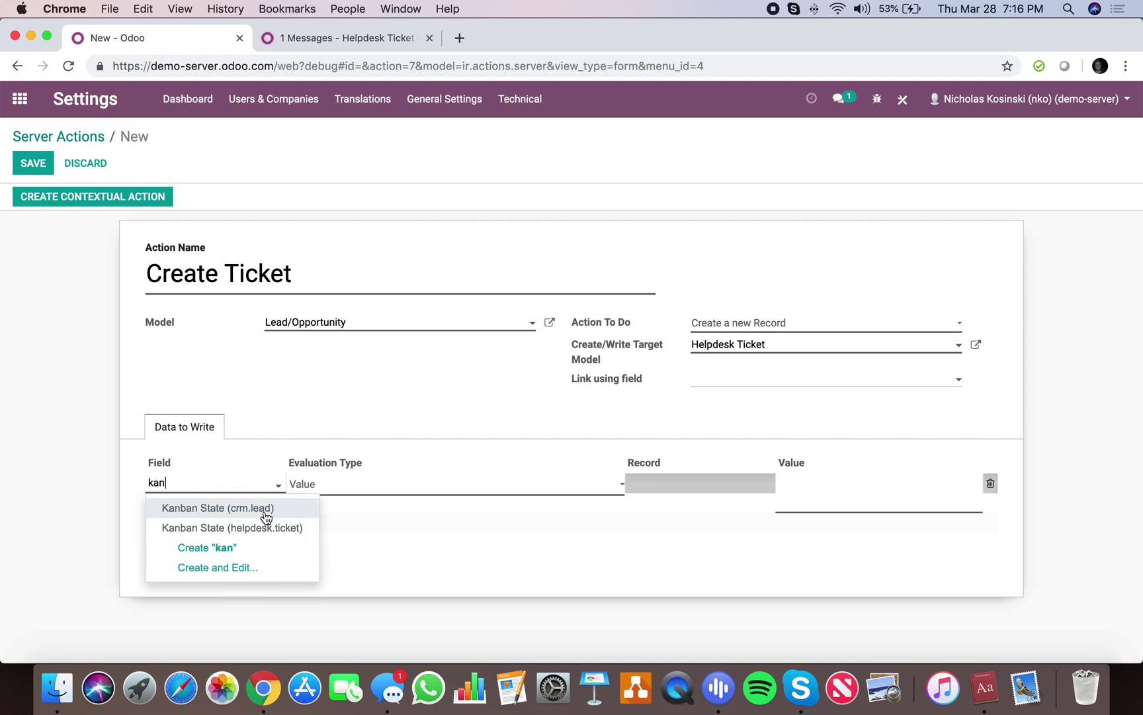
click(263, 529)
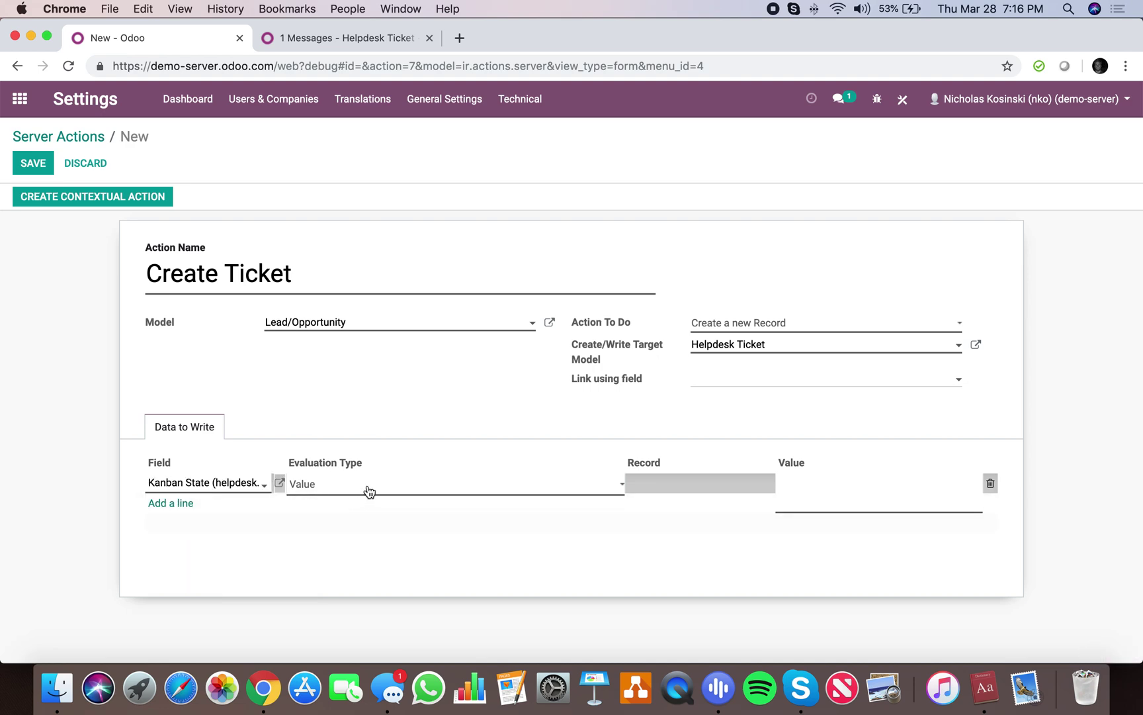
click(370, 490)
click(417, 513)
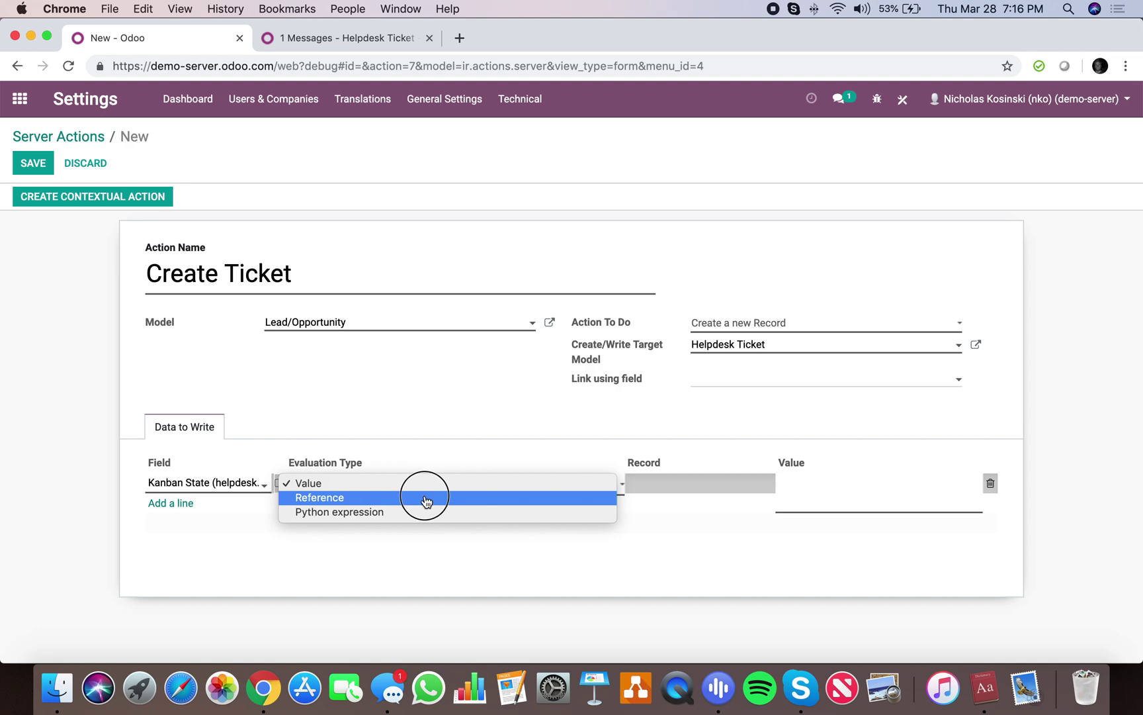
click(434, 485)
click(834, 476)
text(norma)
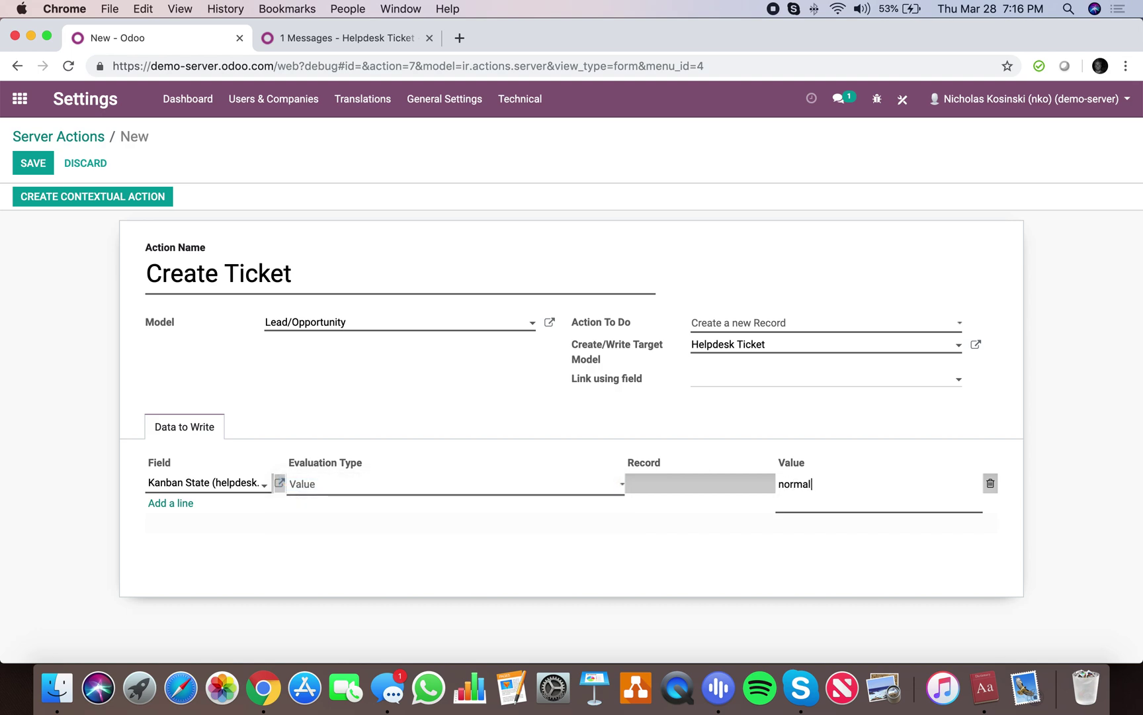
text(l)
click(691, 582)
Try to add a data line for Display Name (helpdesk.ticket), found by searching the fields for "name"
click(176, 506)
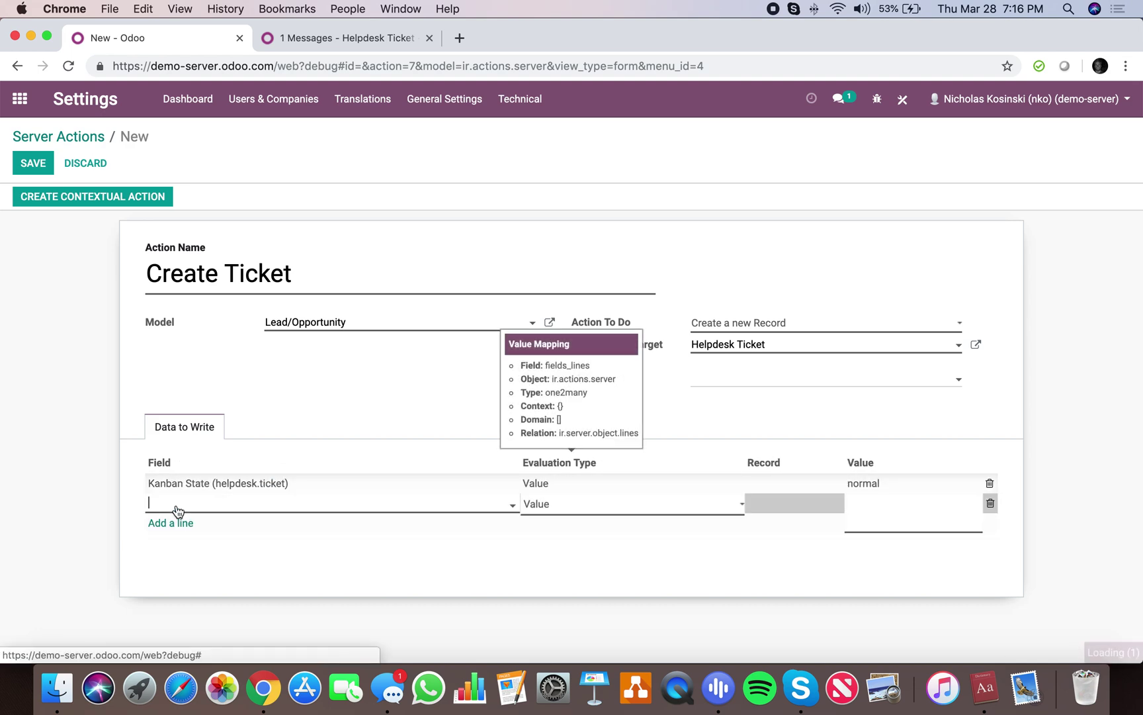
text(name)
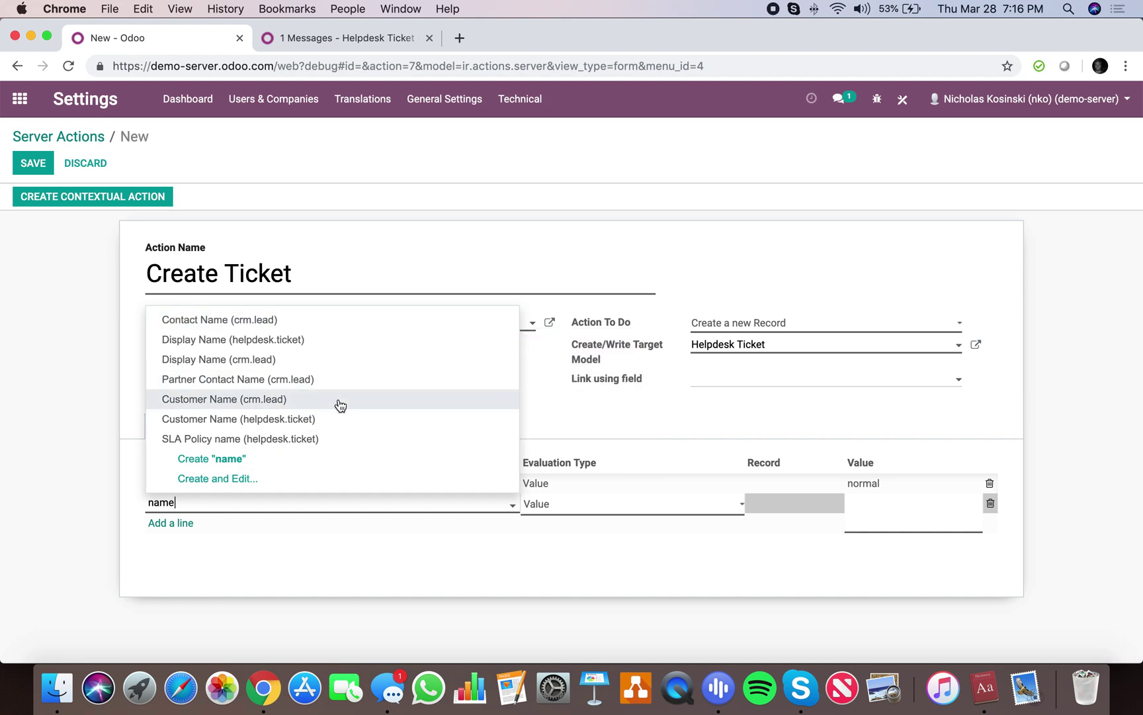
key(BackSpace)
key(BackSpace)
key(BackSpace)
key(BackSpace)
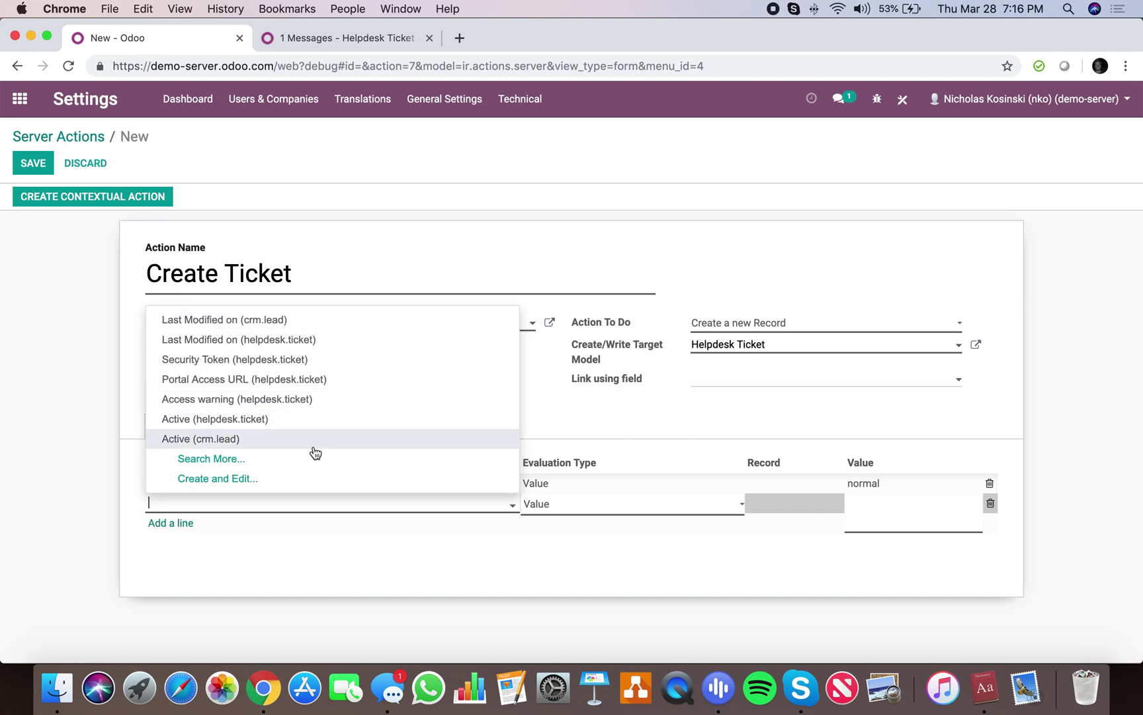
click(315, 459)
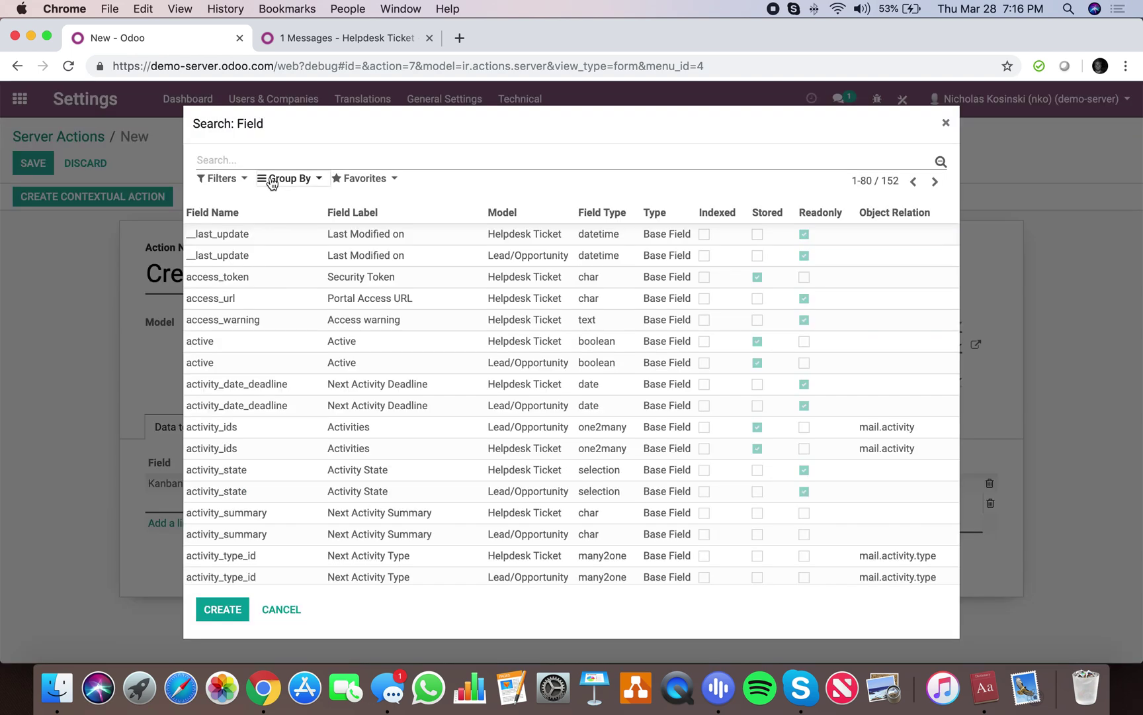
click(232, 179)
click(243, 160)
text(name)
key(Return)
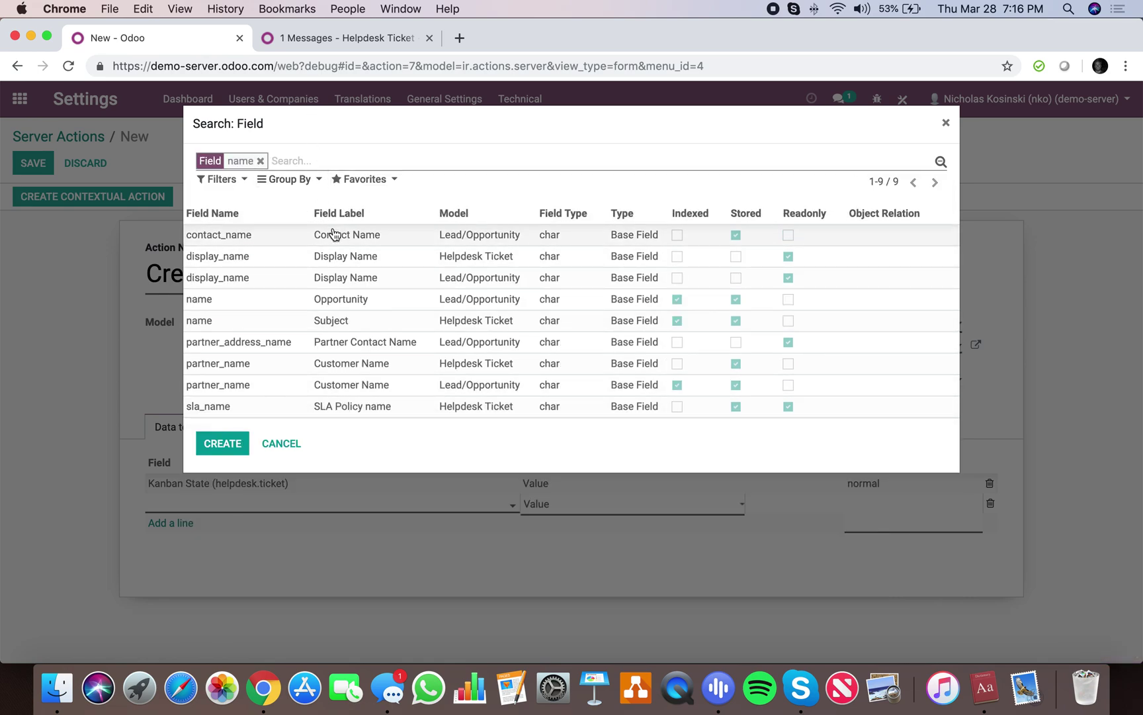
click(383, 265)
Check the name field's label in the Helpdesk Ticket model's tab, and discard the Display Name line from the server action
key(ctrl+Tab)
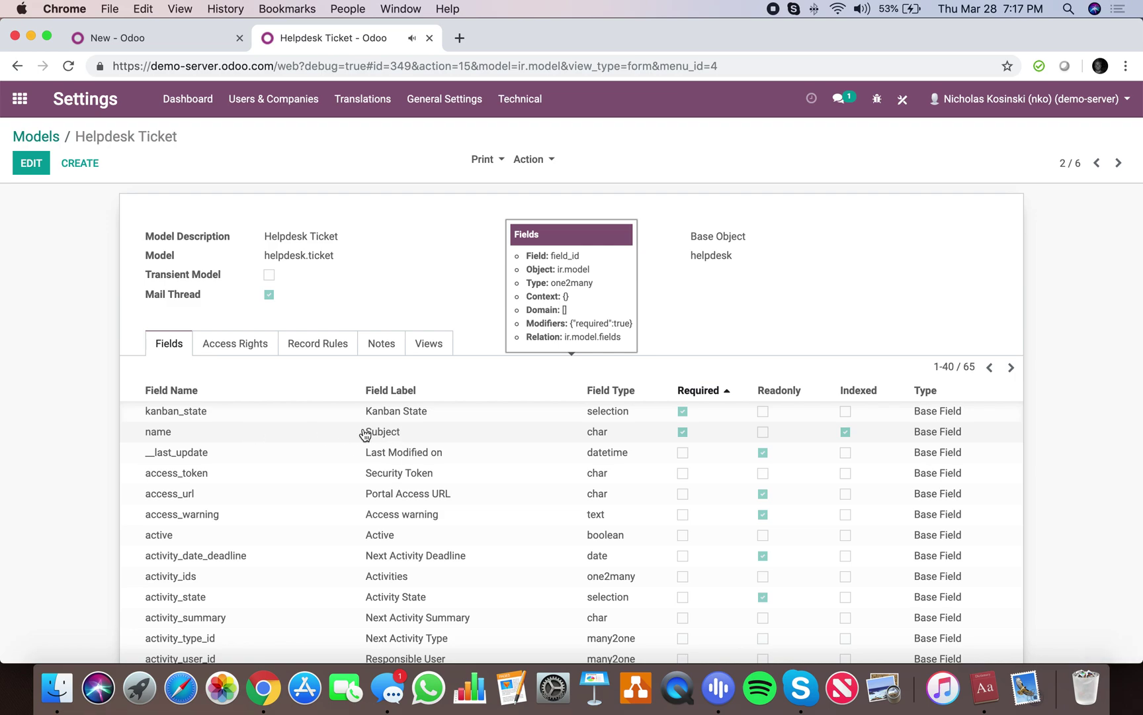
click(167, 37)
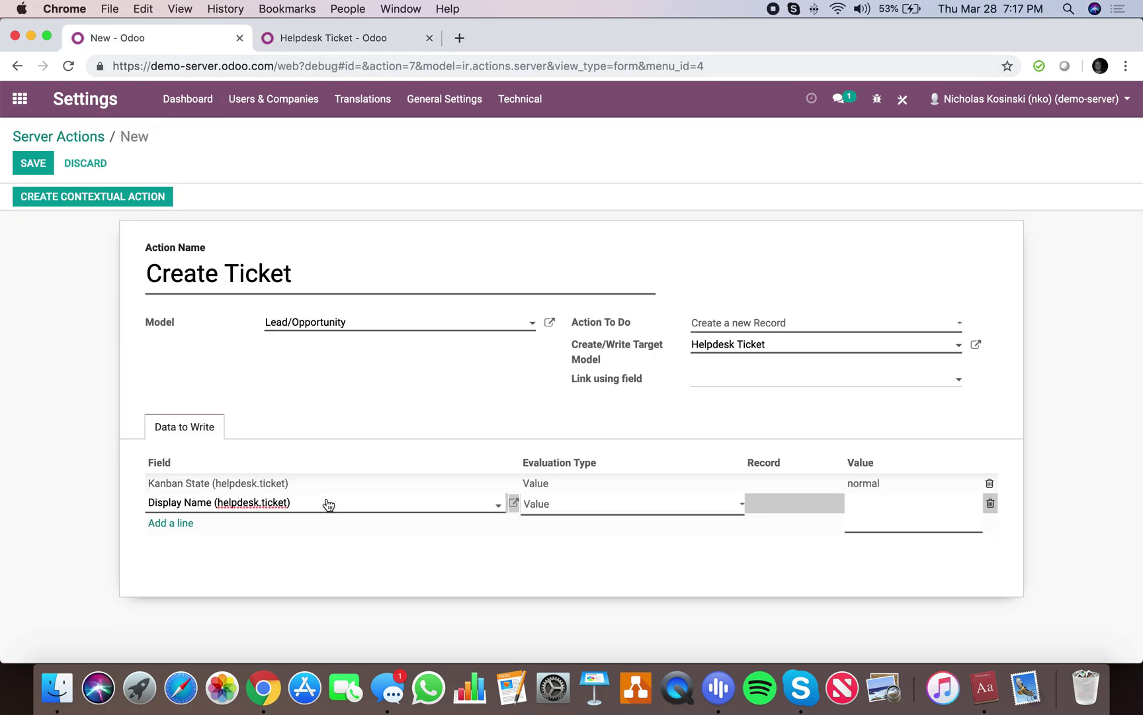
click(67, 485)
click(338, 210)
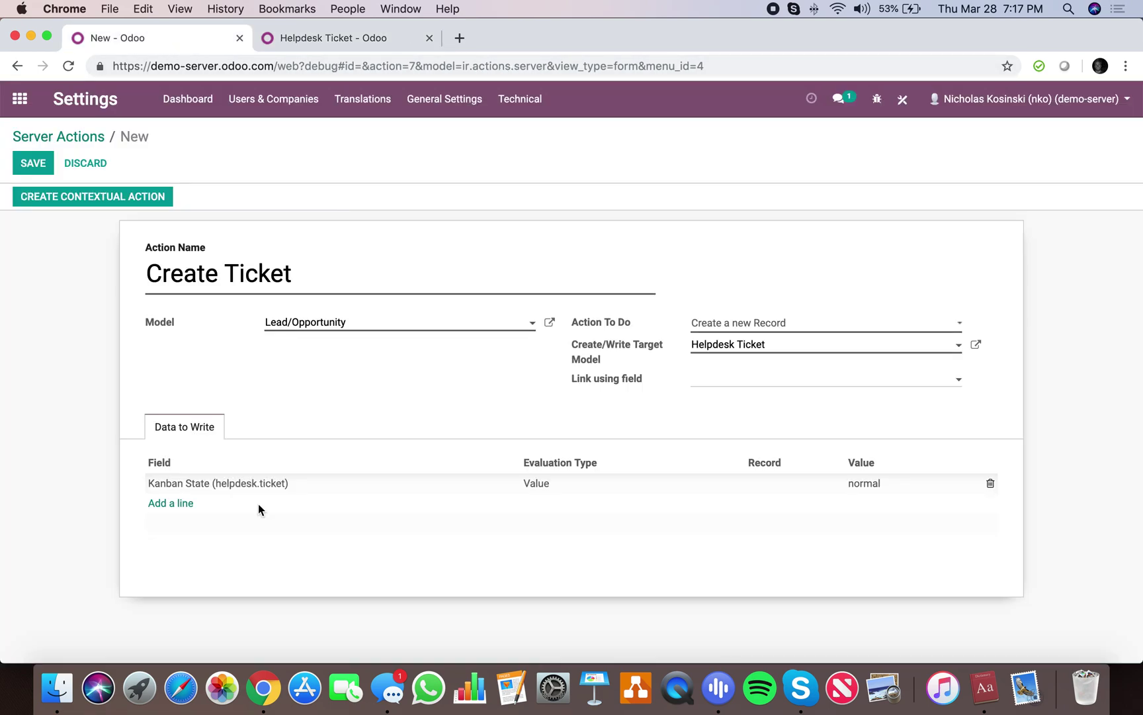
Add a data line for Subject (helpdesk.ticket) evaluated as a Python expression with the value record.id
click(174, 504)
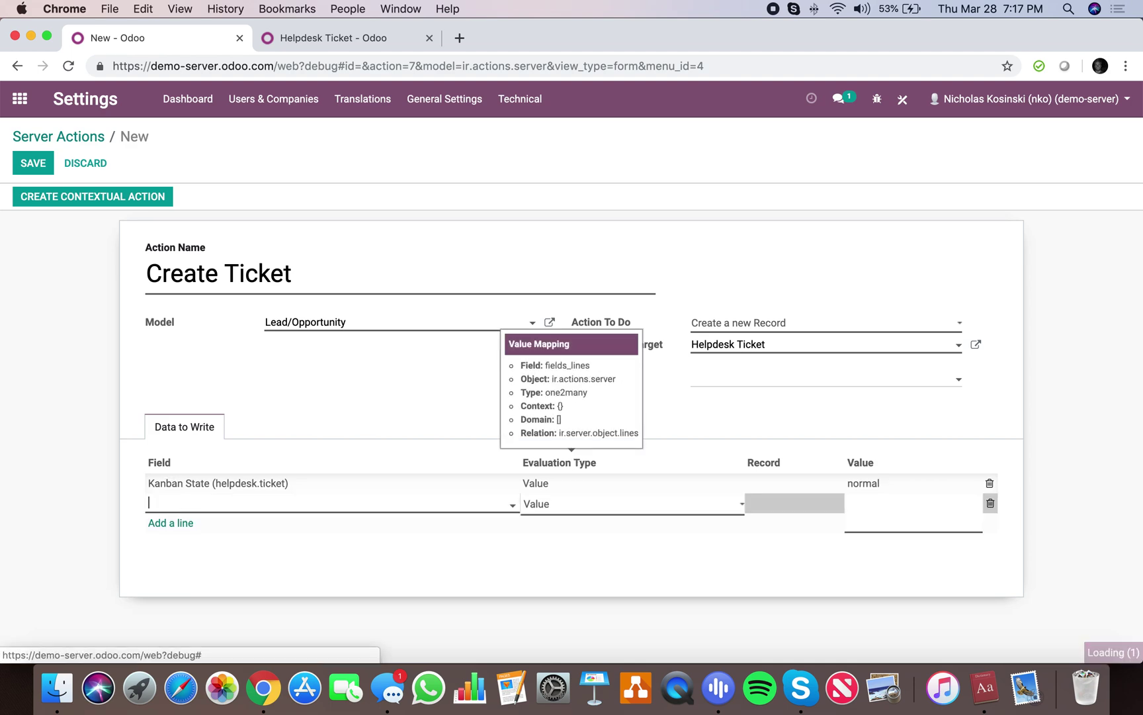
text(subjec)
click(217, 525)
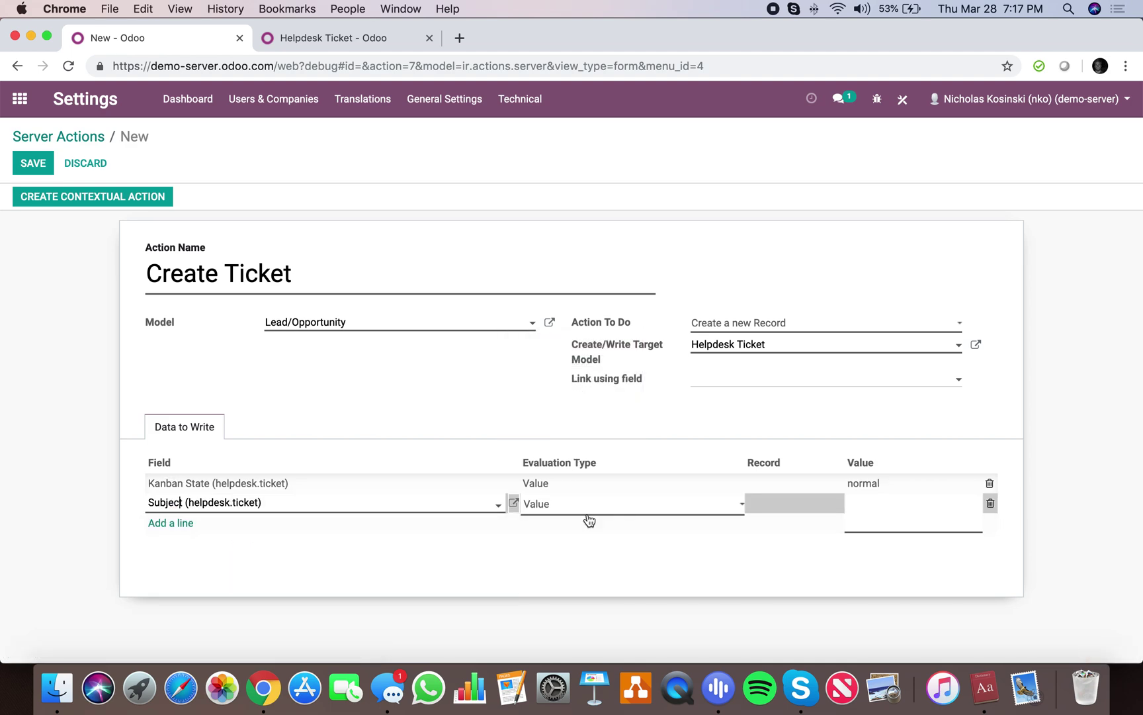
click(587, 506)
click(594, 531)
click(866, 513)
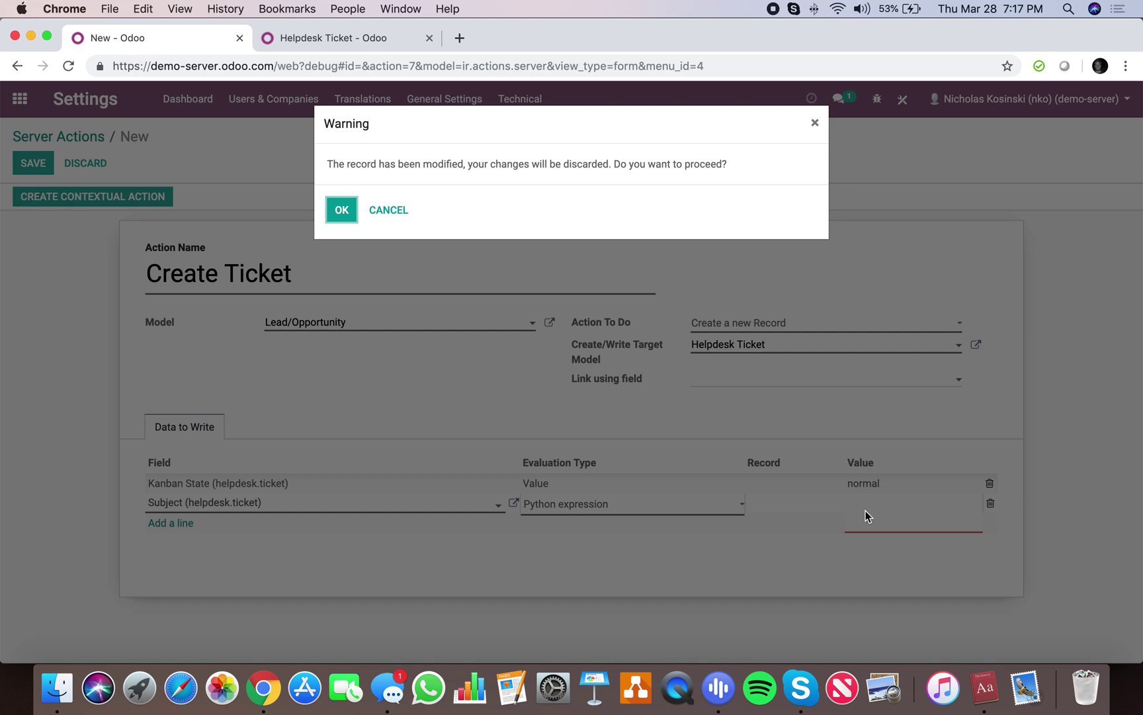
click(395, 210)
click(883, 500)
text(r)
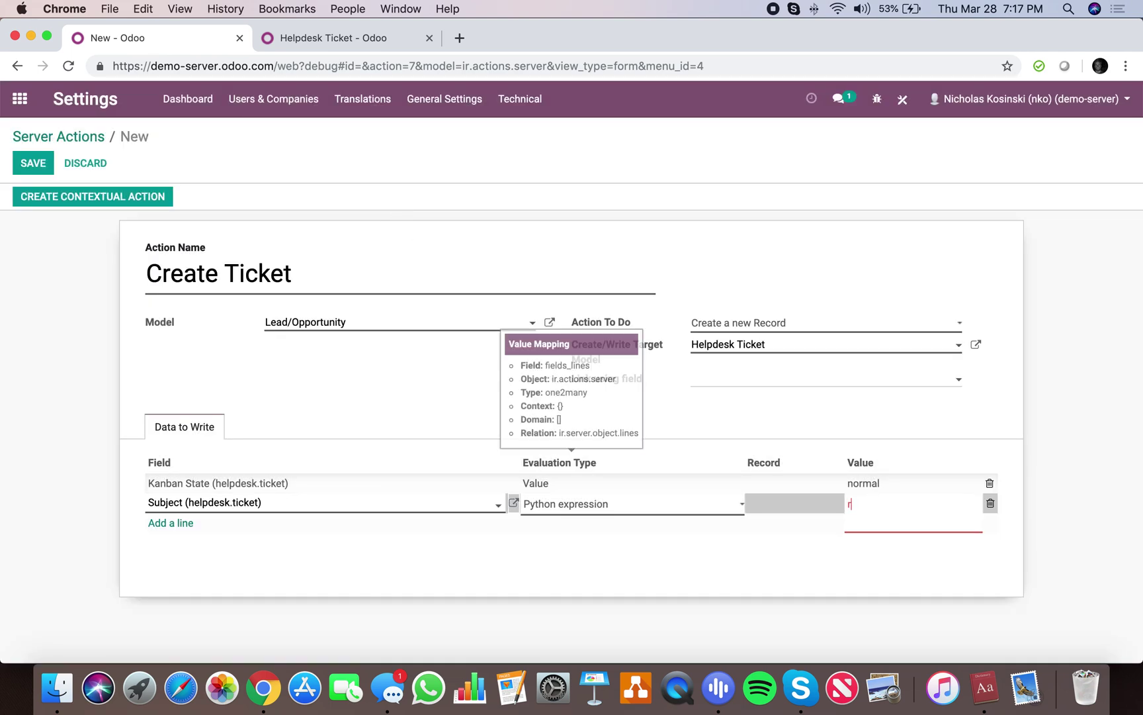
text(ecord.id)
click(711, 603)
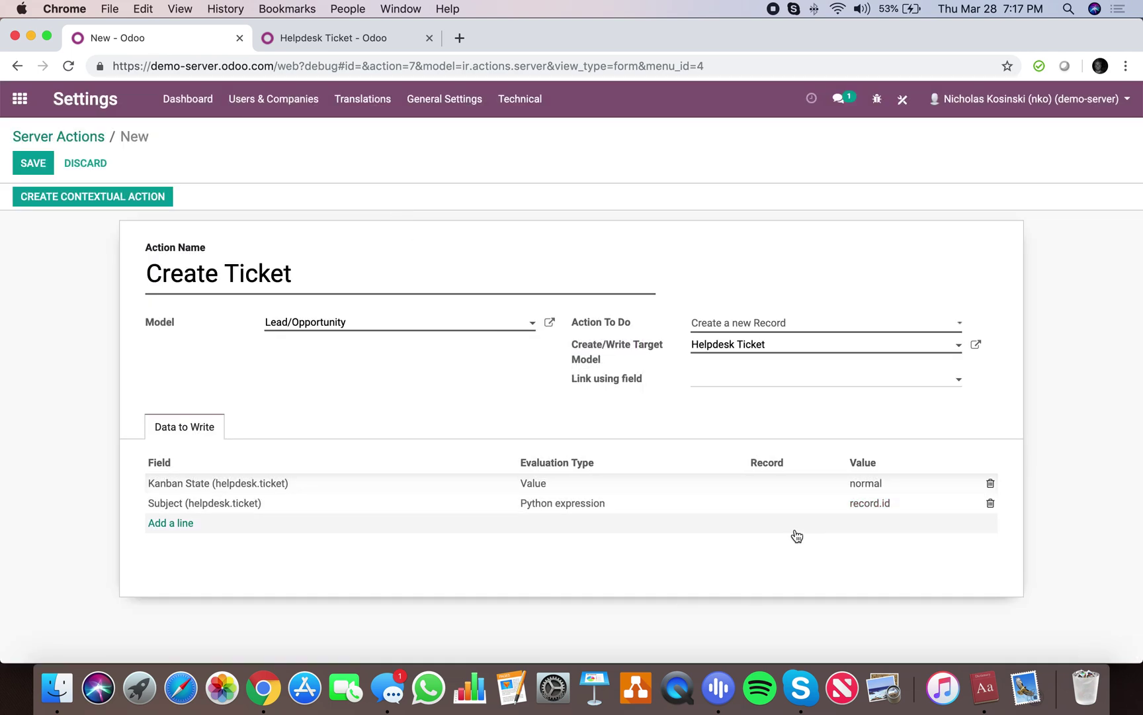
Change the Subject line's Python expression to record.partner_id.name
click(901, 504)
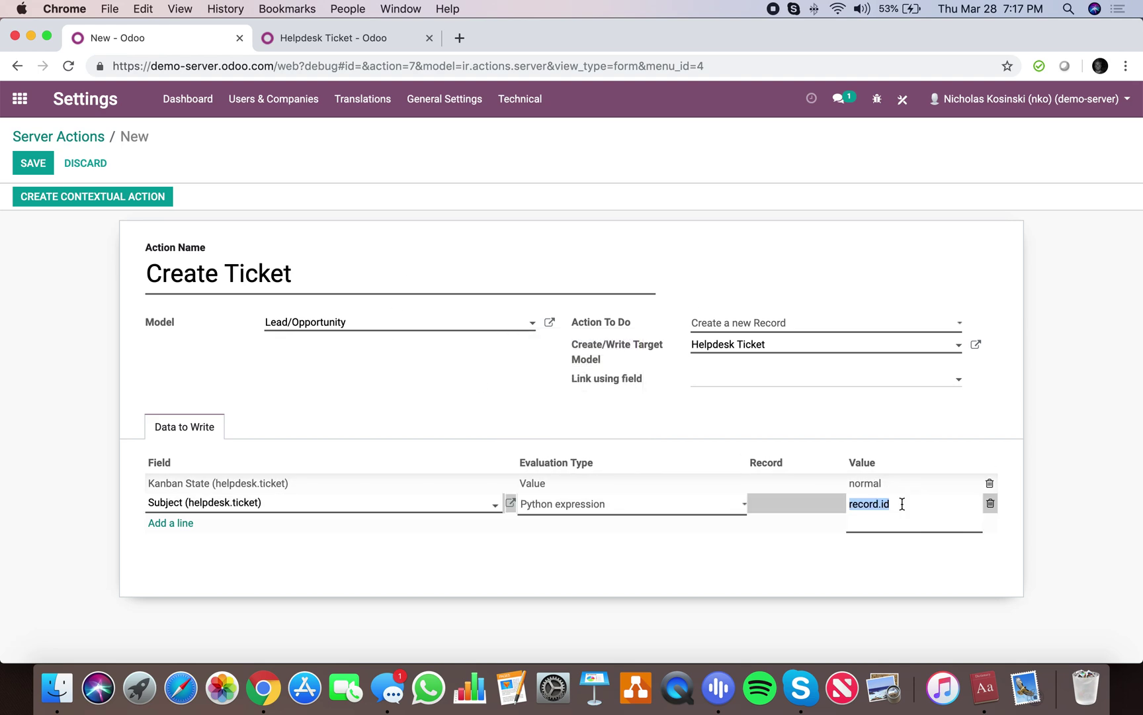
click(902, 504)
text(me)
click(819, 602)
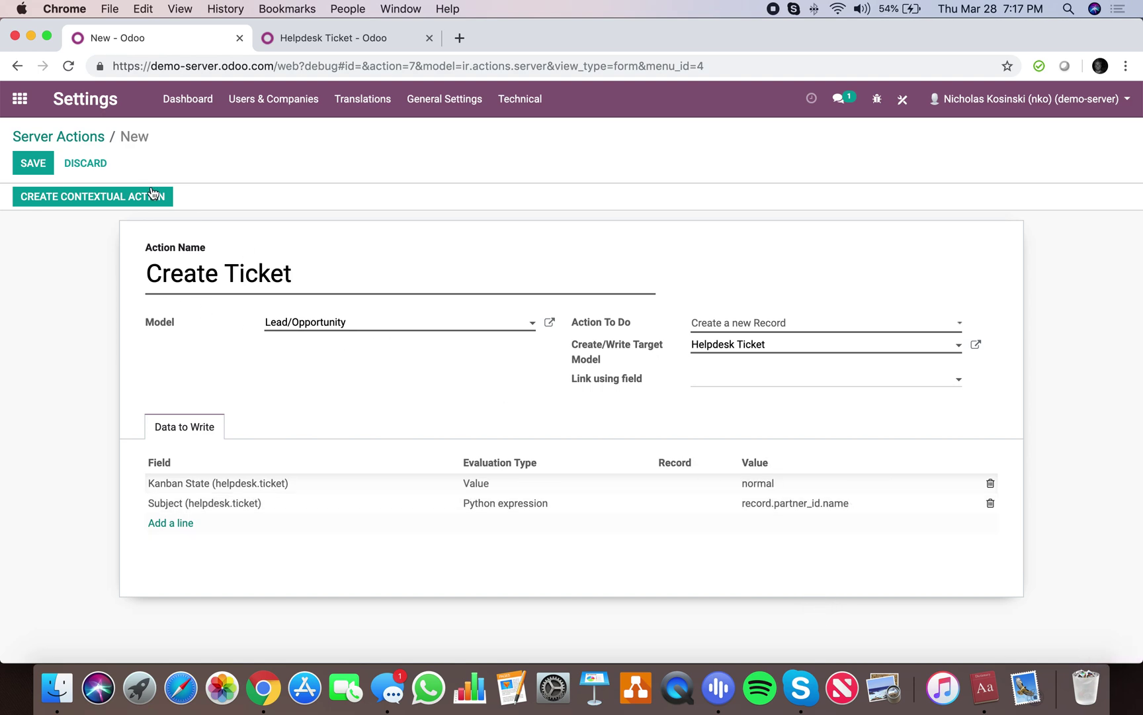
Save the Create Ticket server action and copy its record ID from the page URL
click(40, 165)
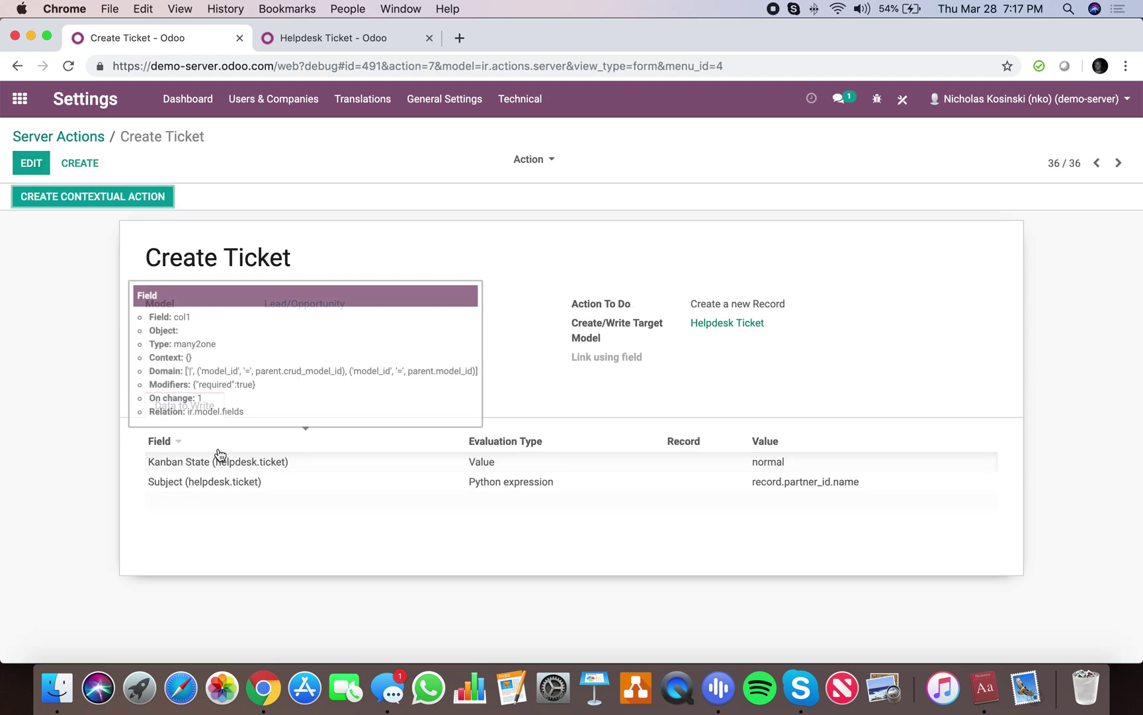
drag(339, 66, 378, 67)
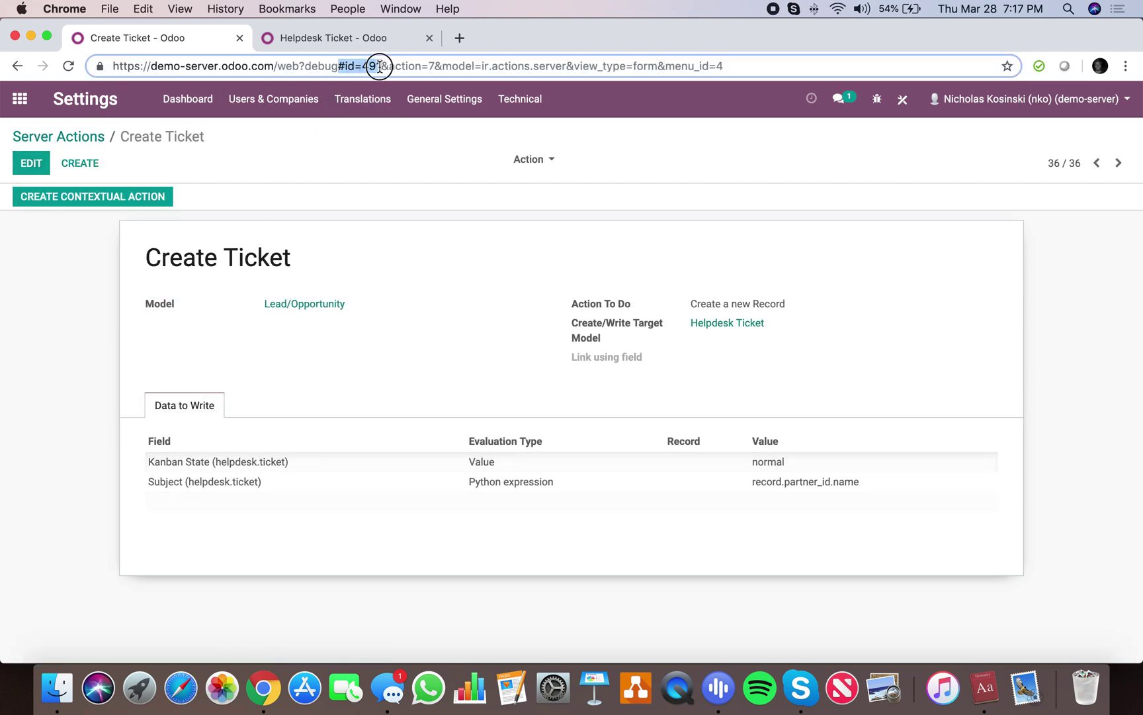
click(380, 66)
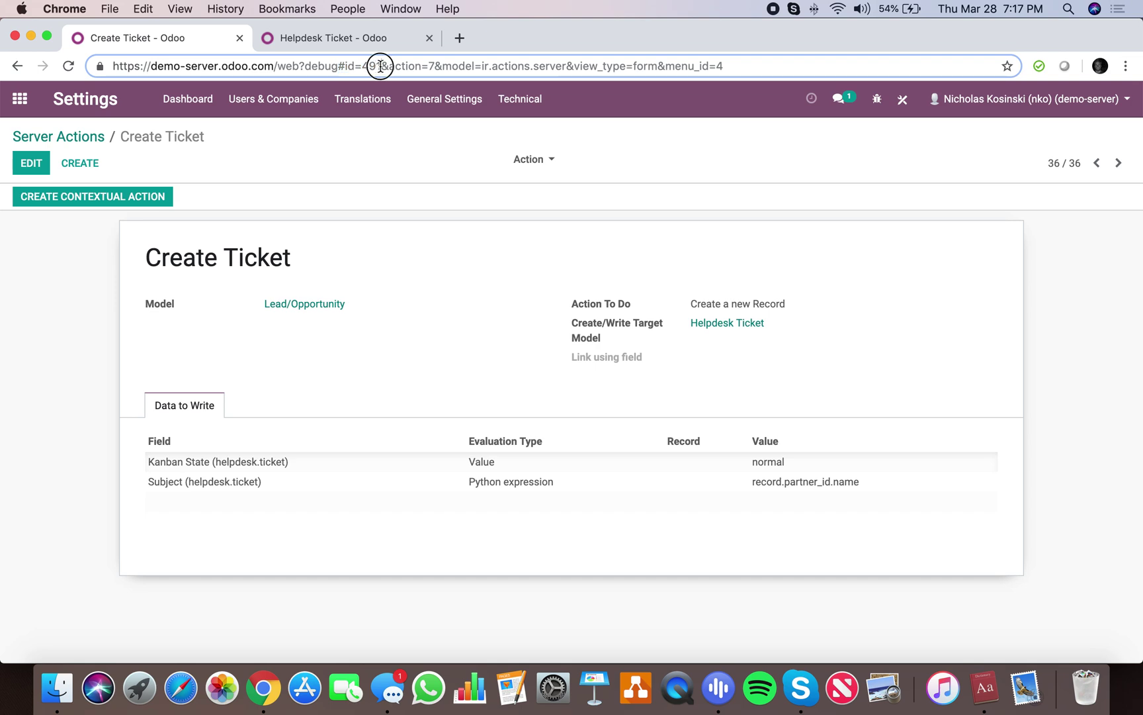
double_click(372, 66)
key(super+c)
click(18, 114)
text(oppor)
key(Return)
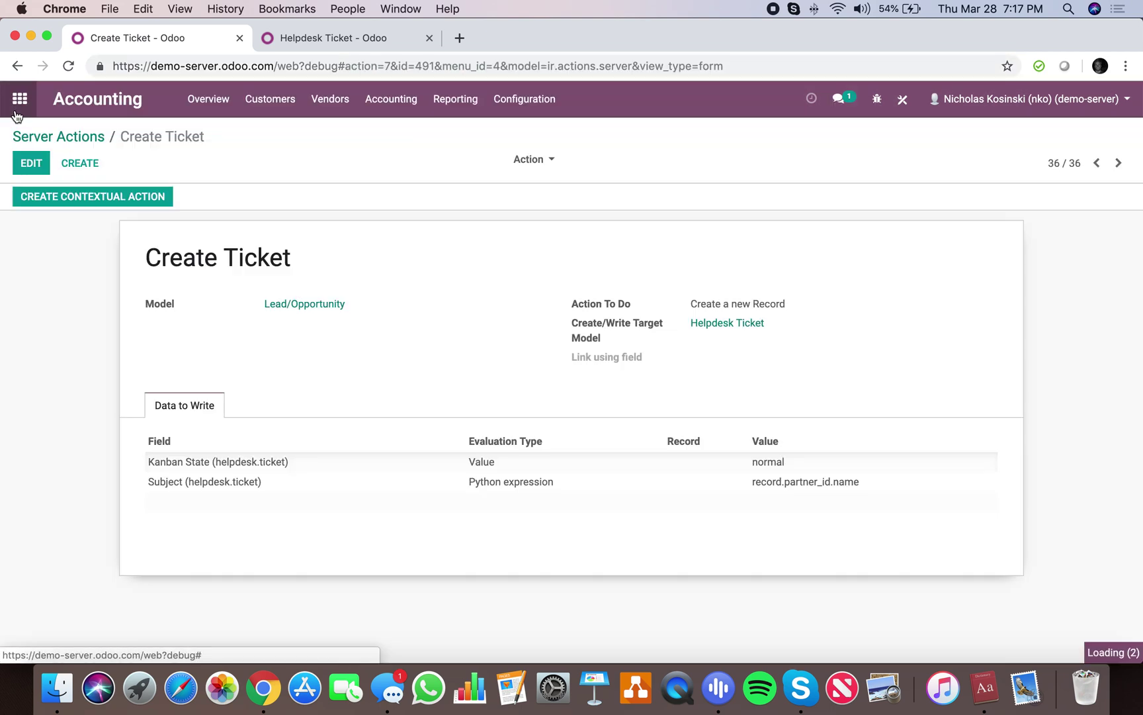
Open My Pipeline in CRM and create an opportunity named Test in the New stage
click(17, 114)
text(my)
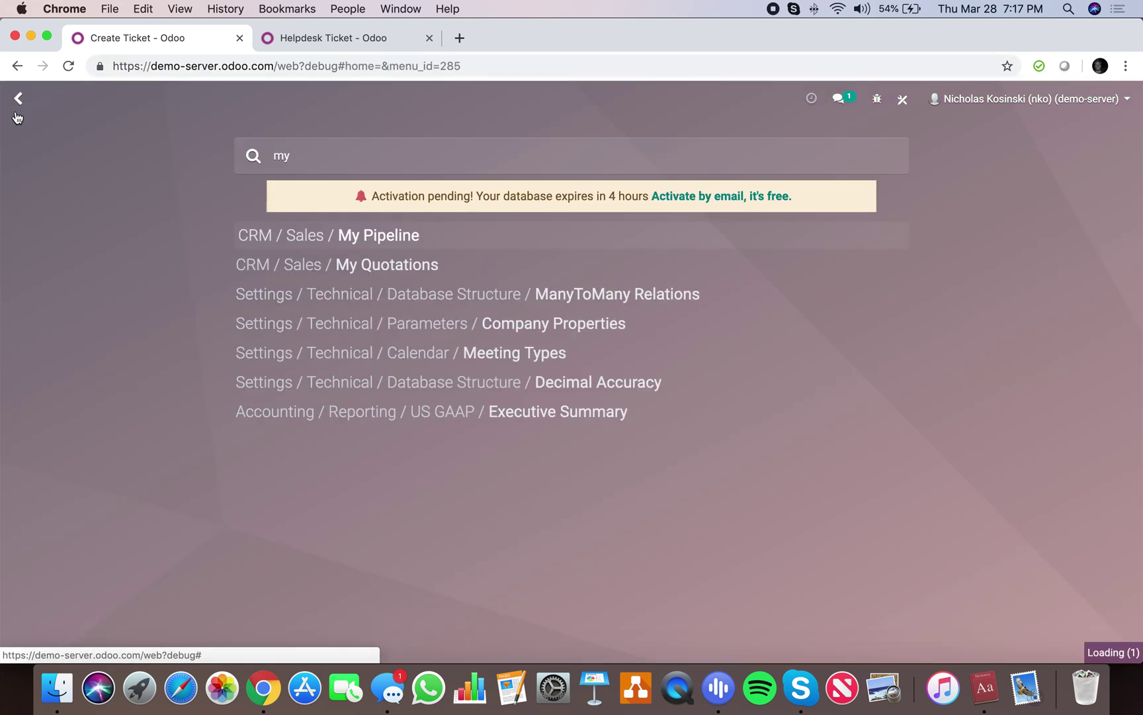
key(Return)
click(39, 169)
text(Test)
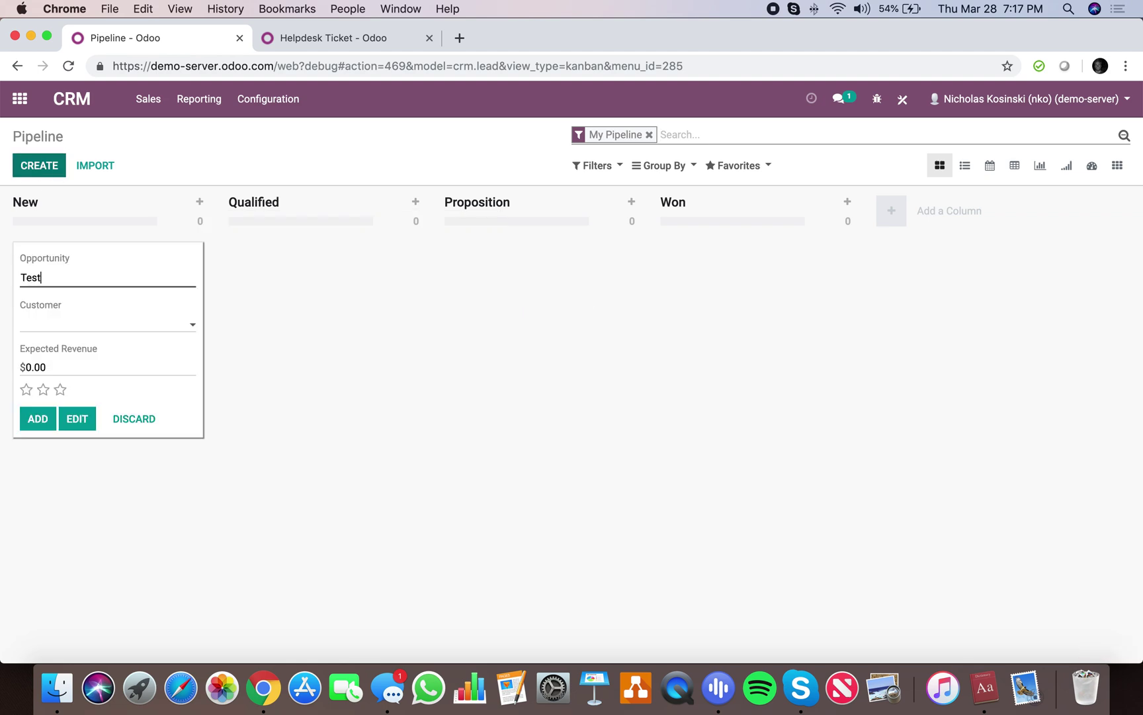
key(Return)
click(94, 521)
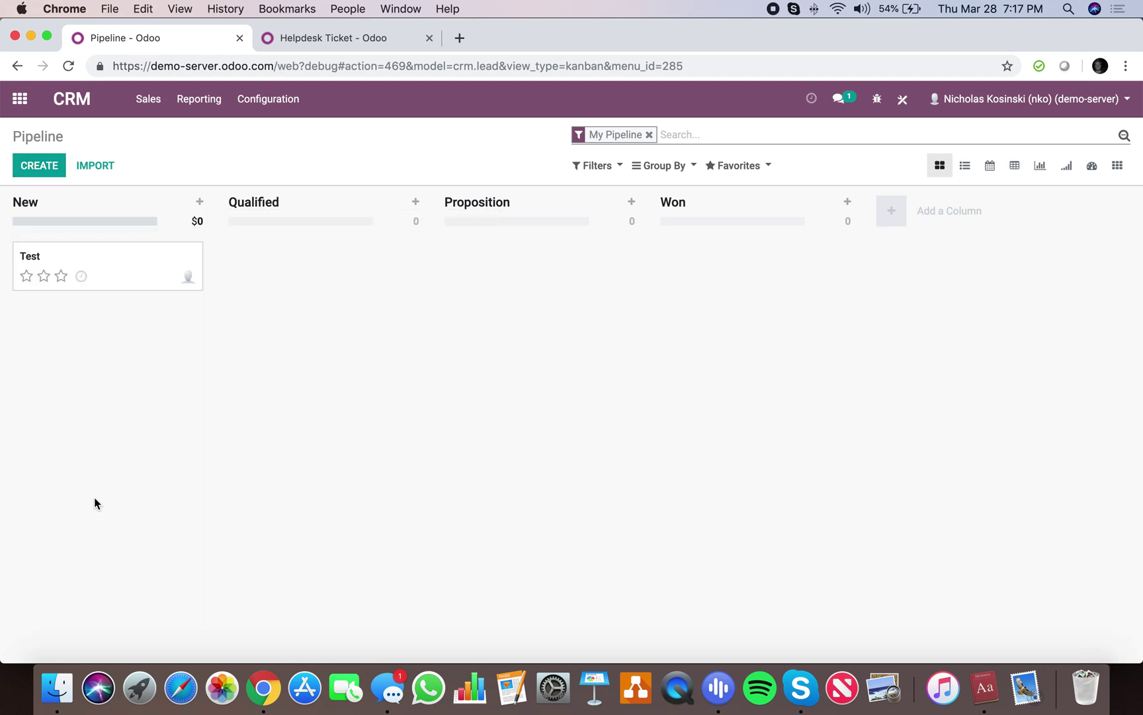
Open the Test opportunity's form view architecture for editing and insert an empty line before the Restore button in the header
click(132, 262)
click(879, 101)
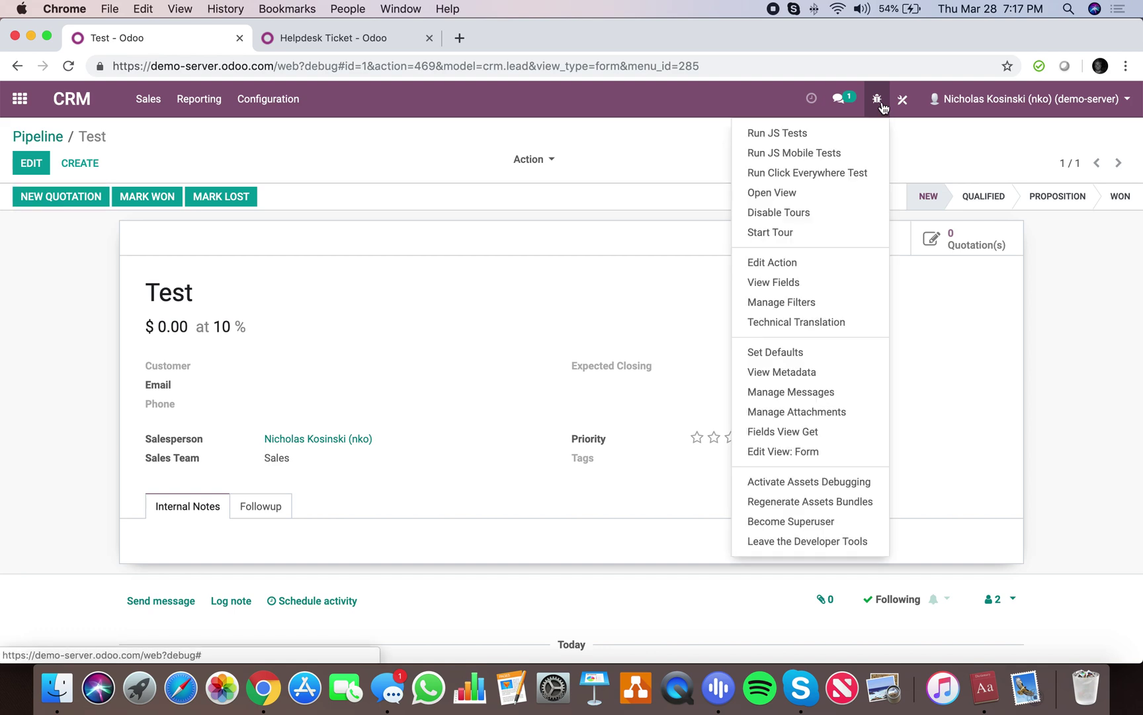
click(831, 450)
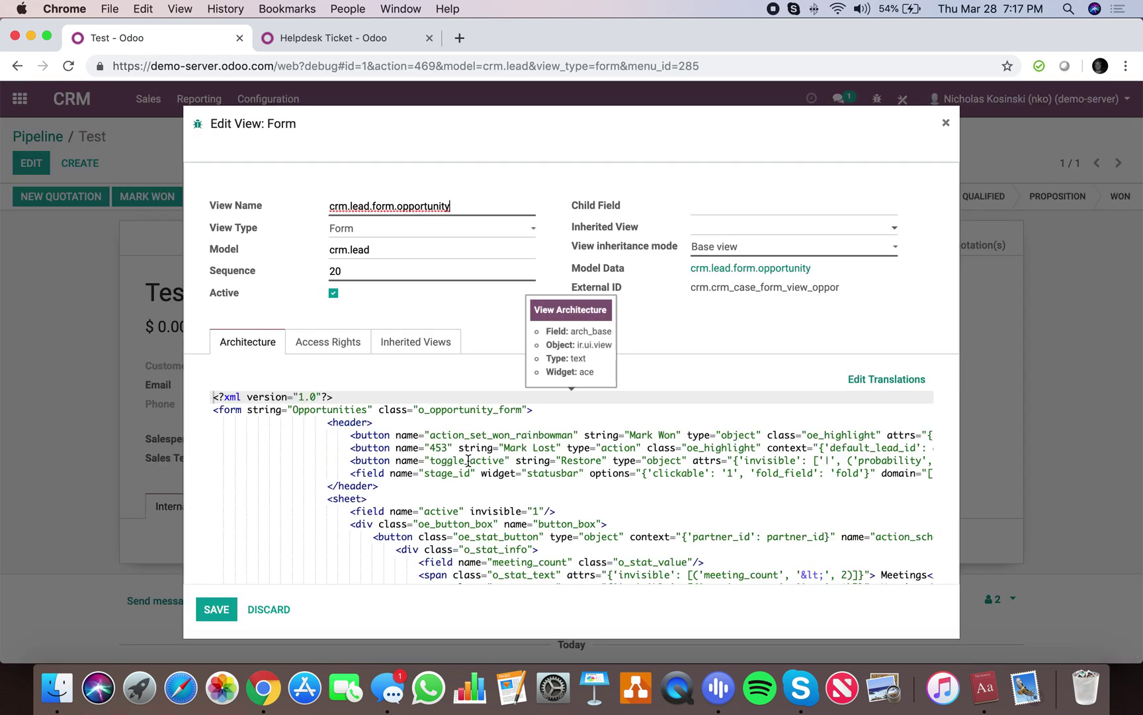
click(352, 460)
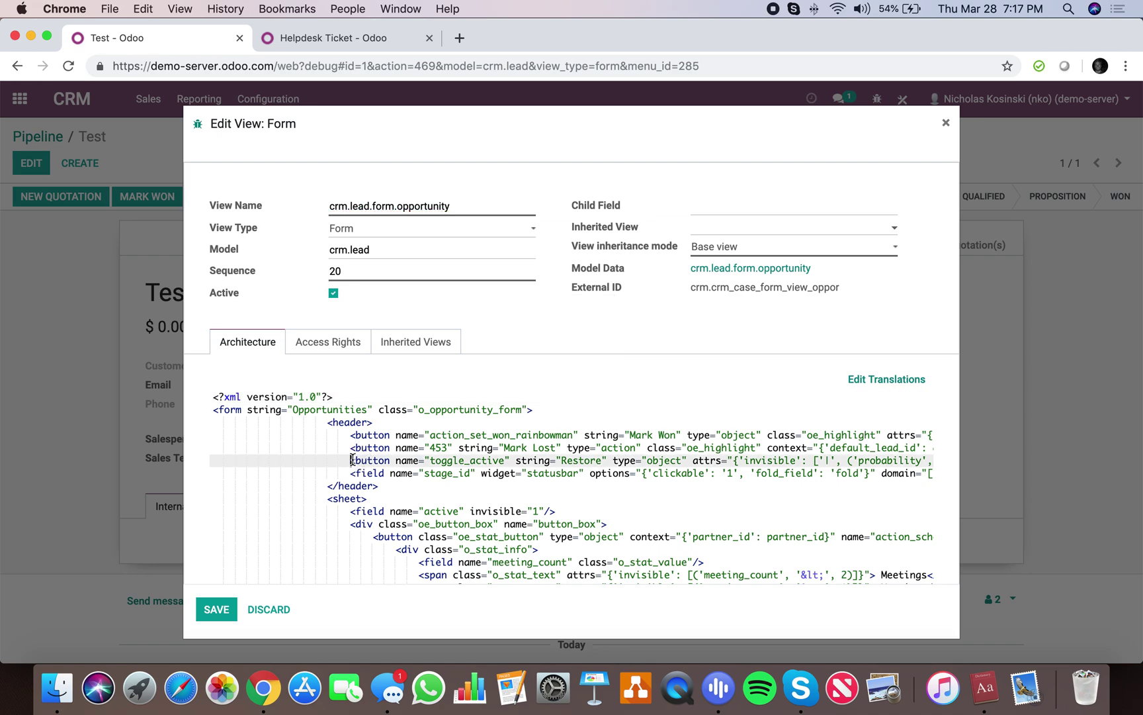
key(Return)
click(351, 457)
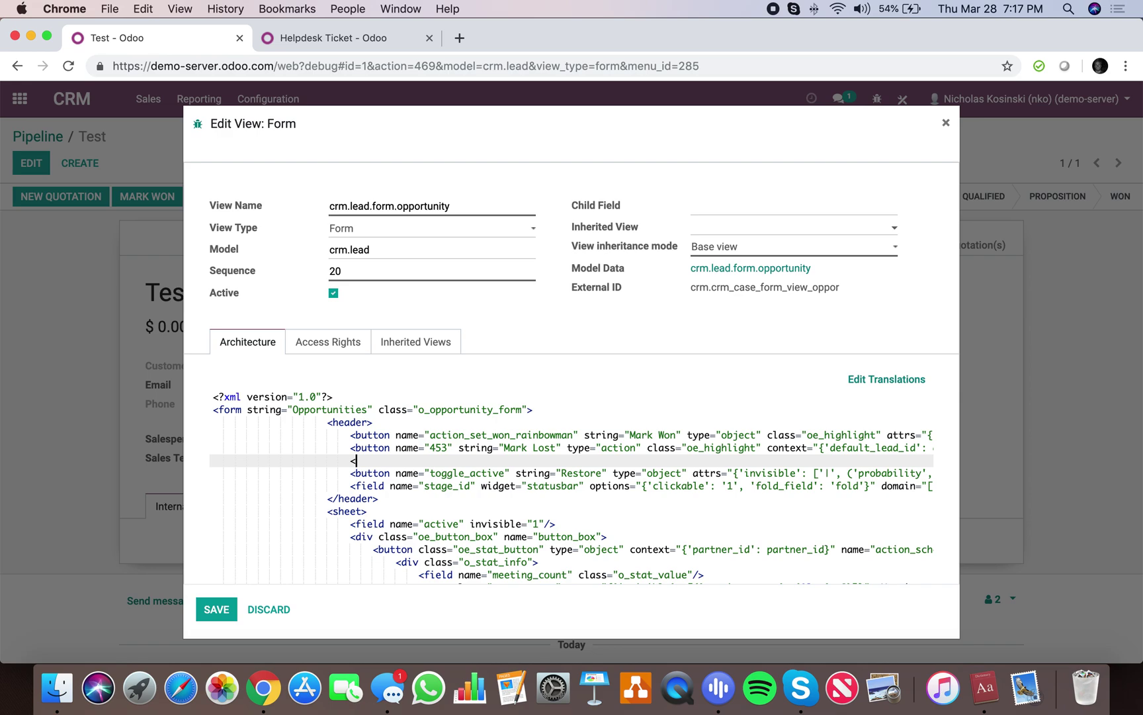
Write a header button with name "491", type "action" and string "Create Ticket" on the empty line, and save the view
text(<button name=)
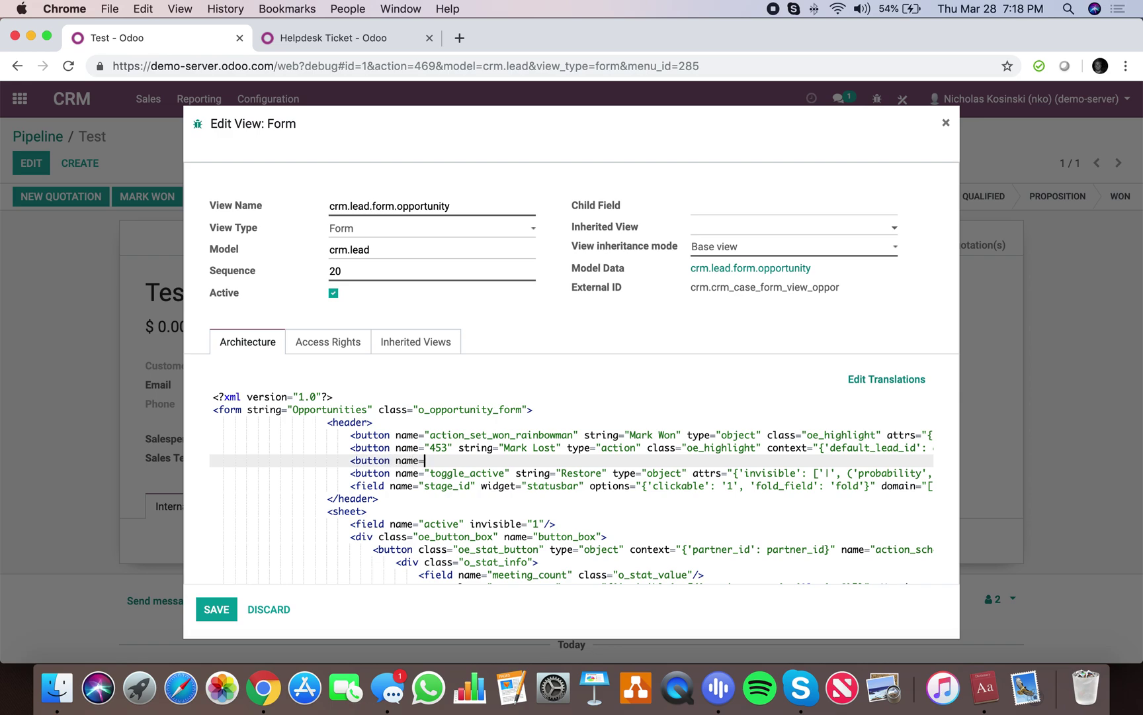
text("491" strong)
key(BackSpace)
text(ing="action" type)
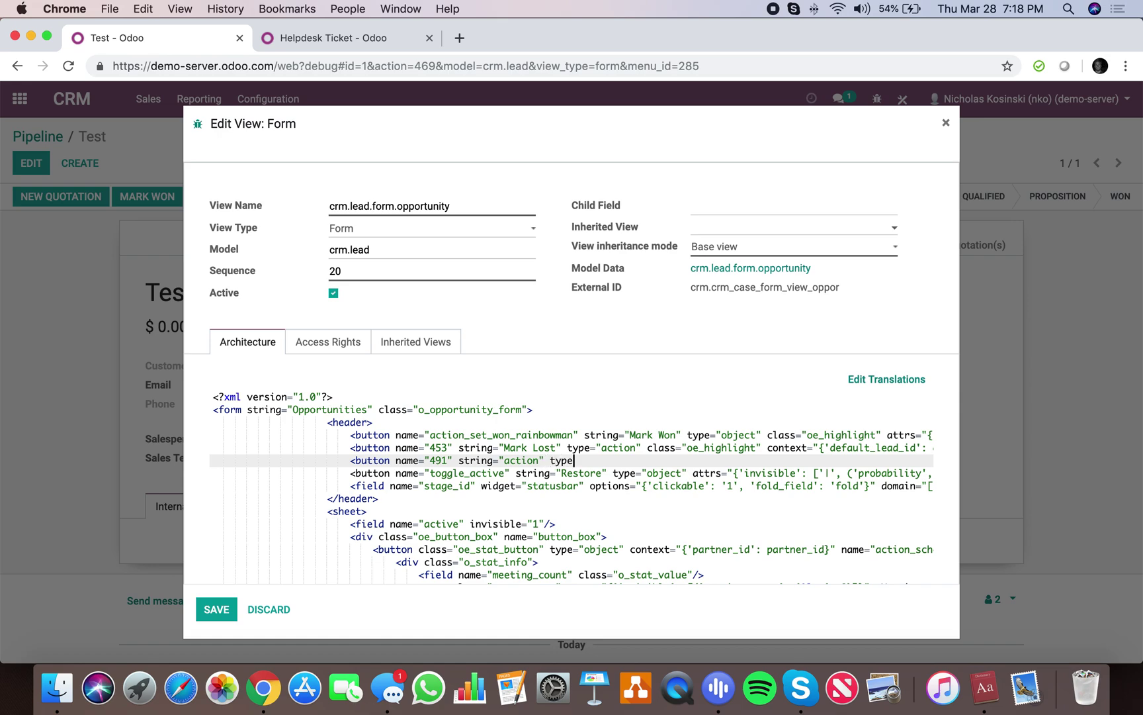
double_click(478, 461)
text(type)
key(BackSpace)
key(BackSpace)
key(BackSpace)
key(BackSpace)
text(string)
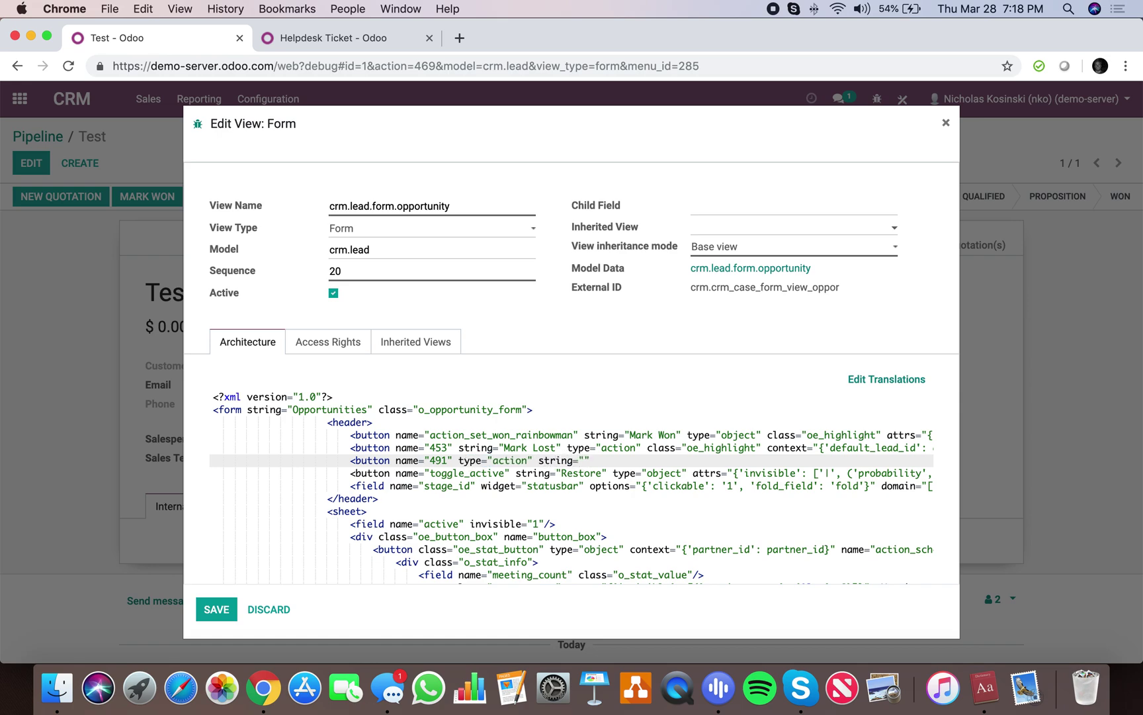
text(="Create Ticket)
click(217, 608)
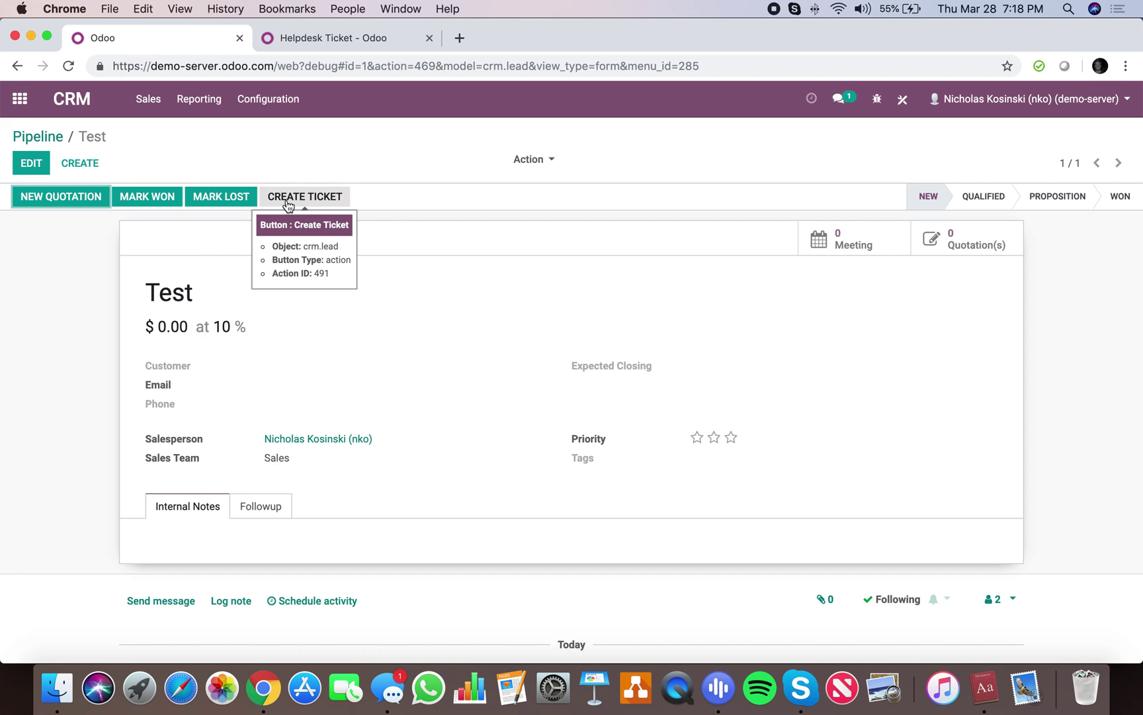
Find the Create Ticket server action by searching for "crea", open it and check its record ID in the page URL
click(20, 99)
text(sever)
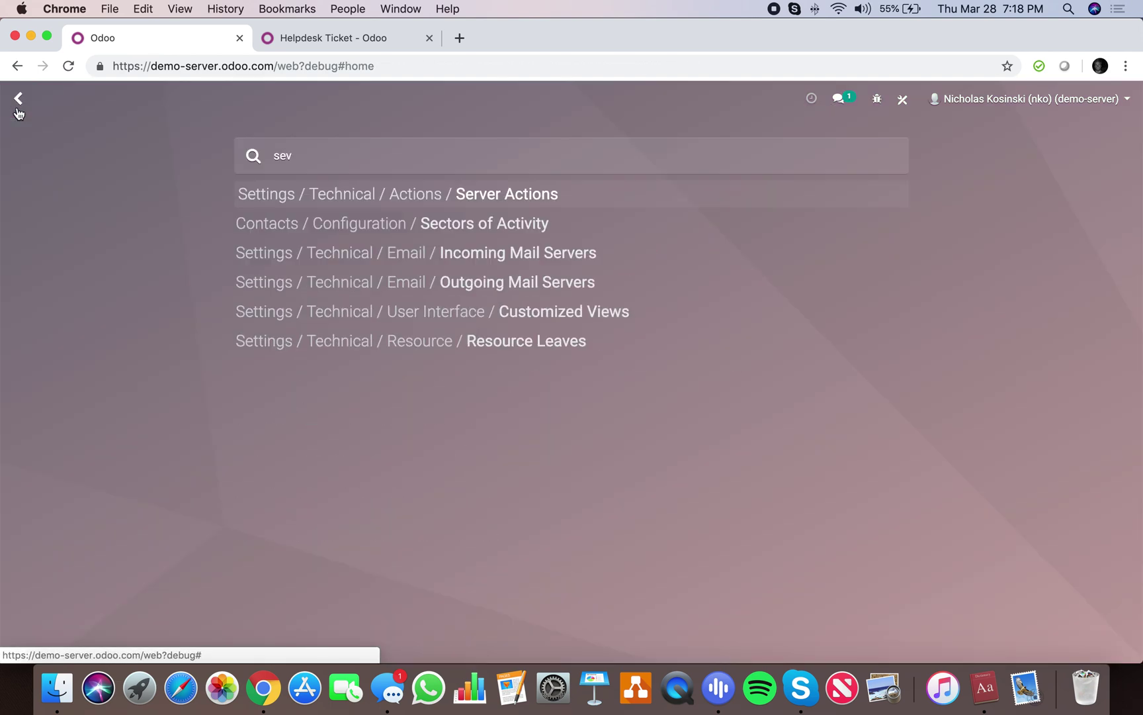
click(18, 112)
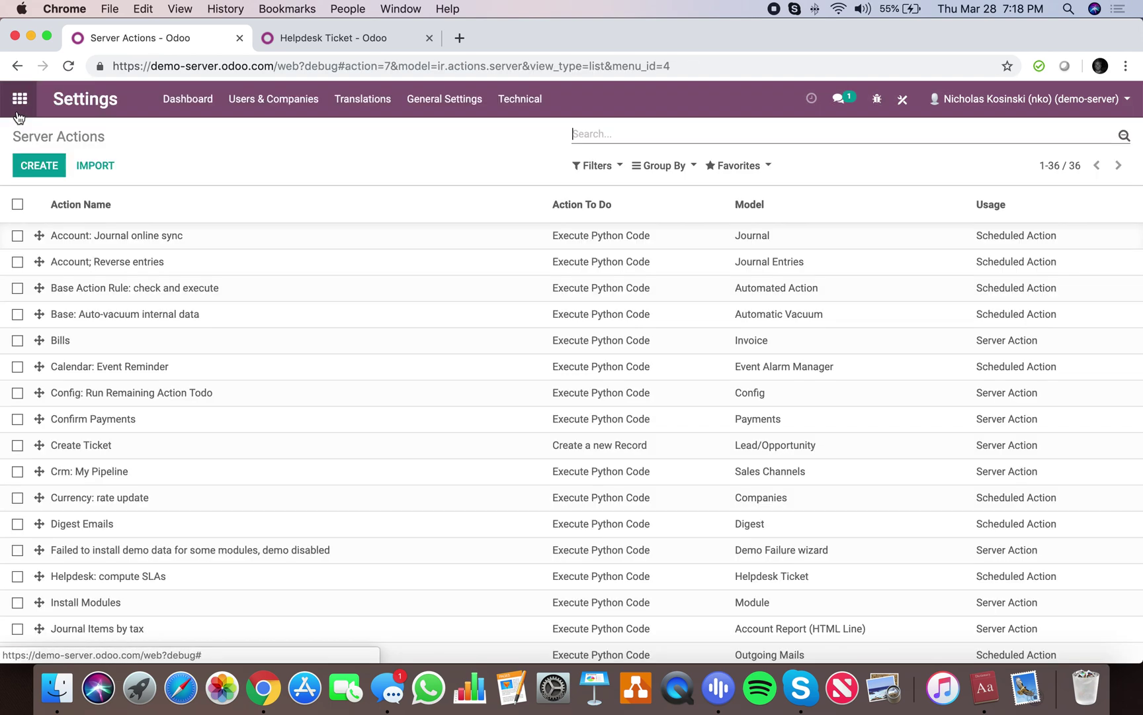
text(491)
click(595, 158)
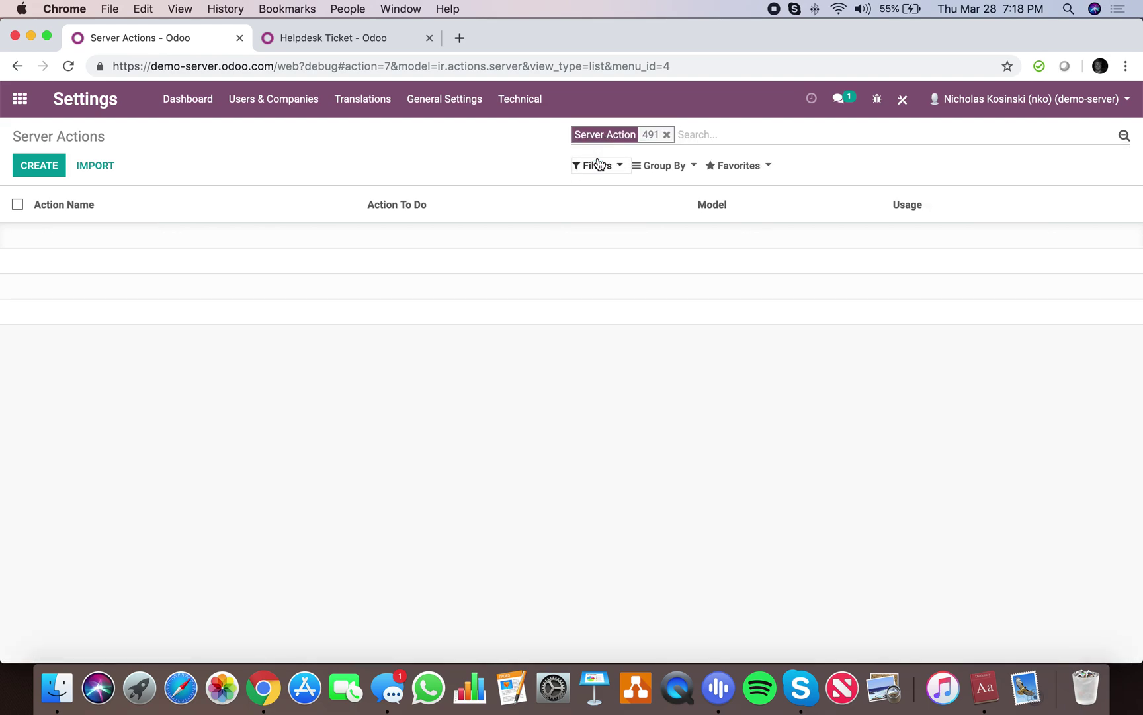
key(BackSpace)
text(crea)
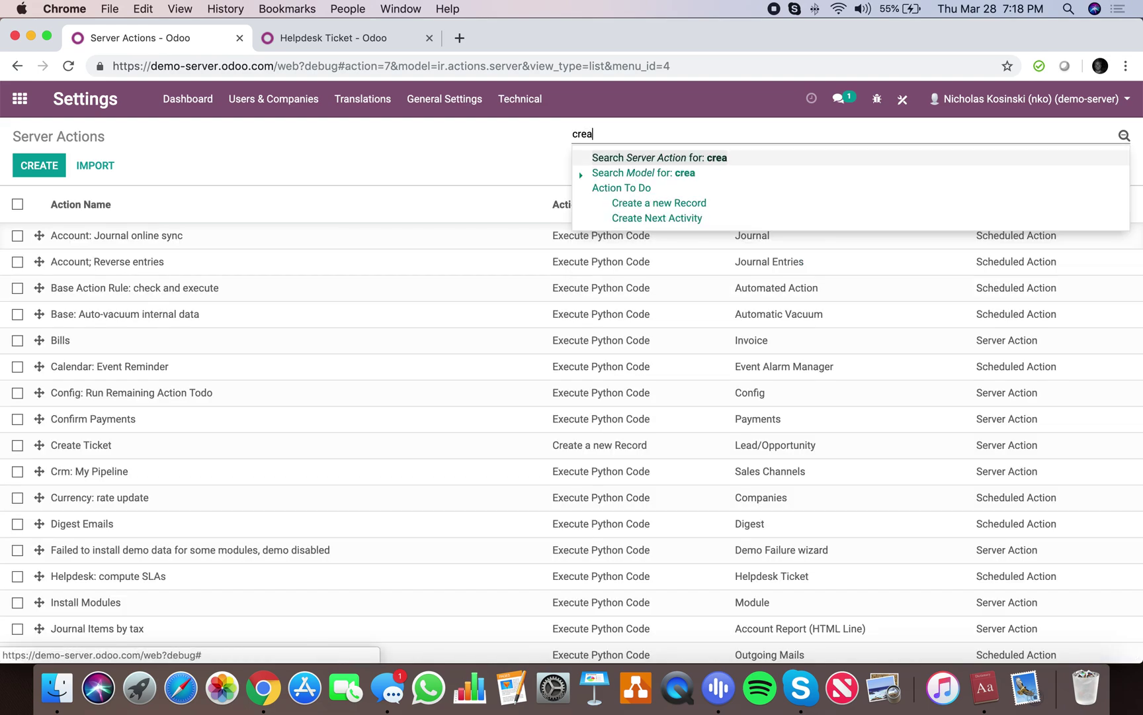
key(Return)
click(258, 238)
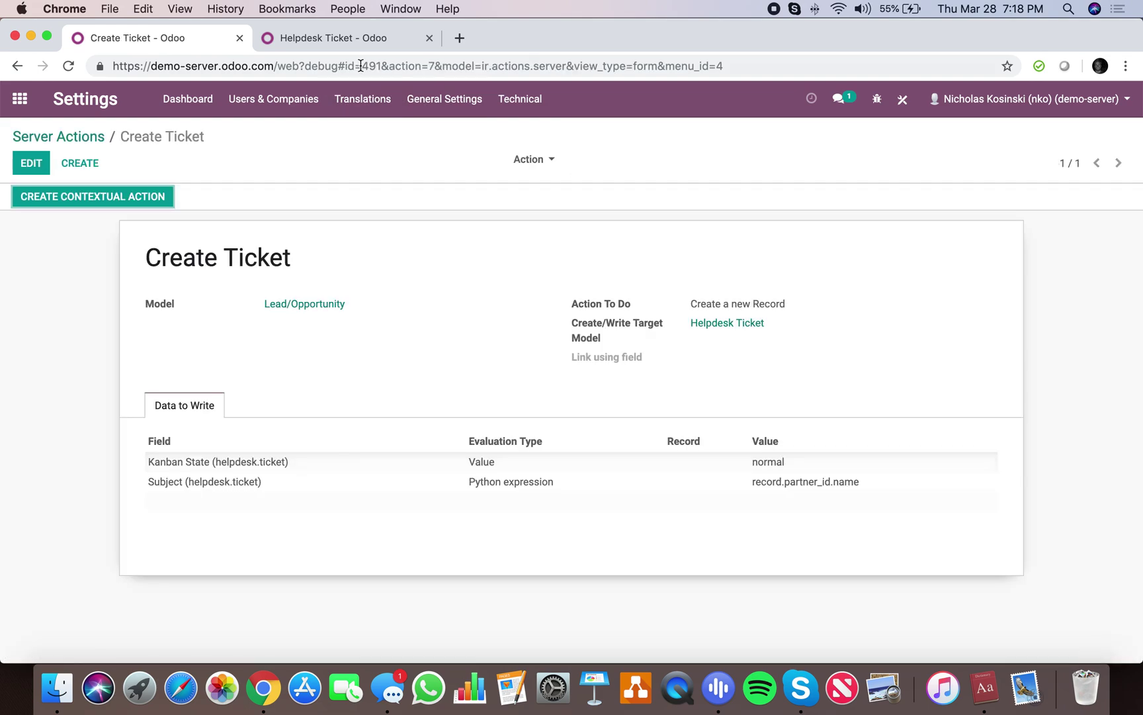
drag(345, 65, 396, 67)
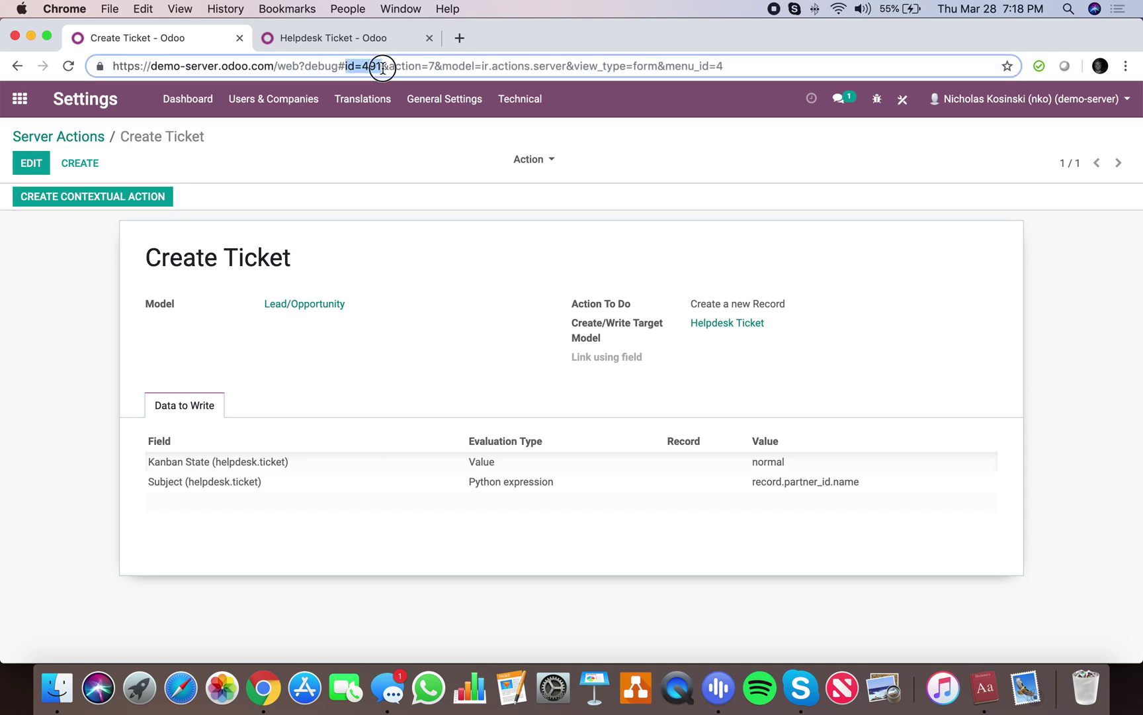
click(117, 374)
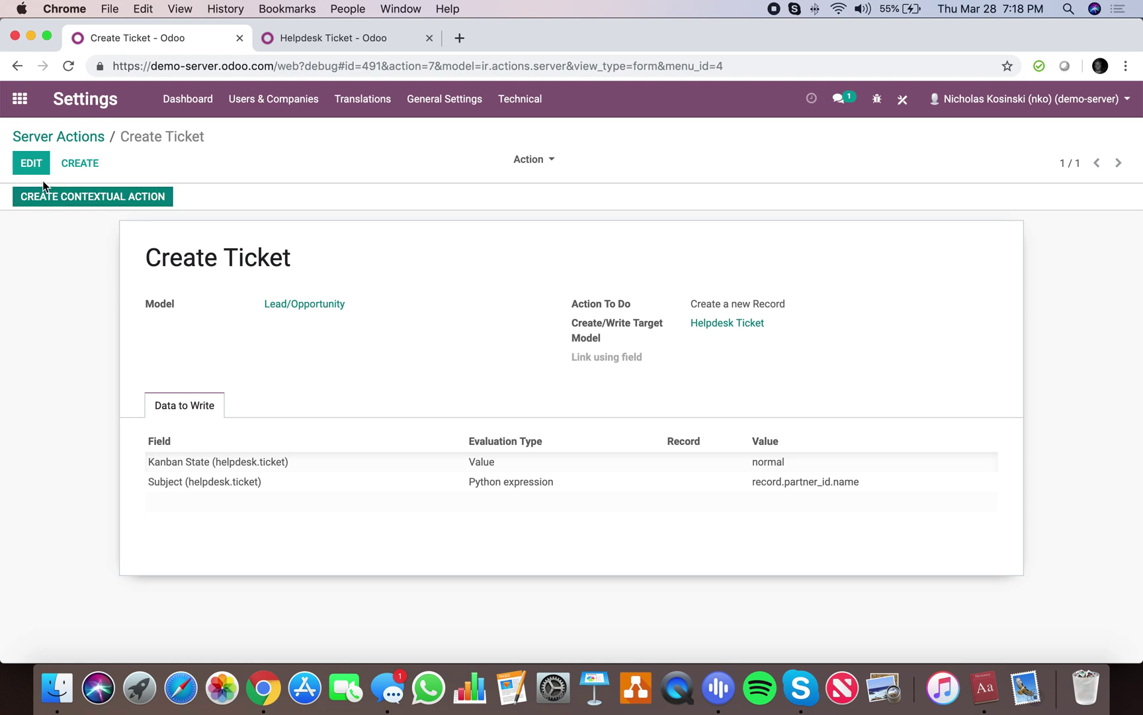
In the other browser tab, open the Test opportunity from My Pipeline, enter "Test" in its internal notes and save
click(307, 40)
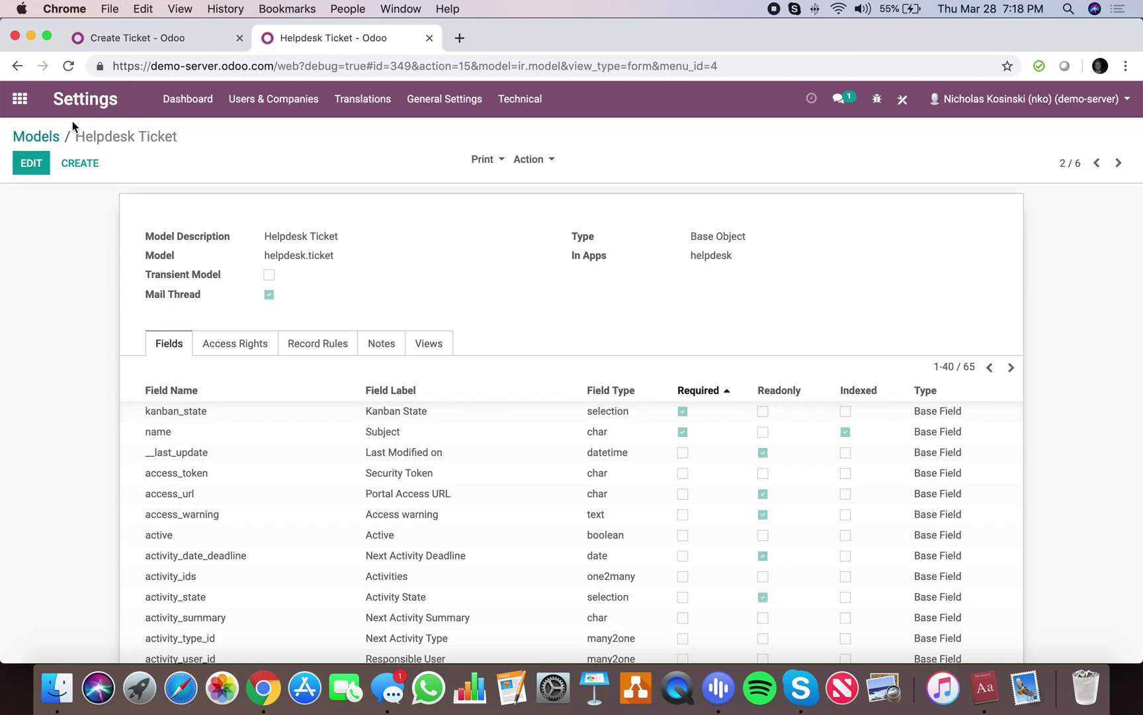
click(20, 98)
text(my)
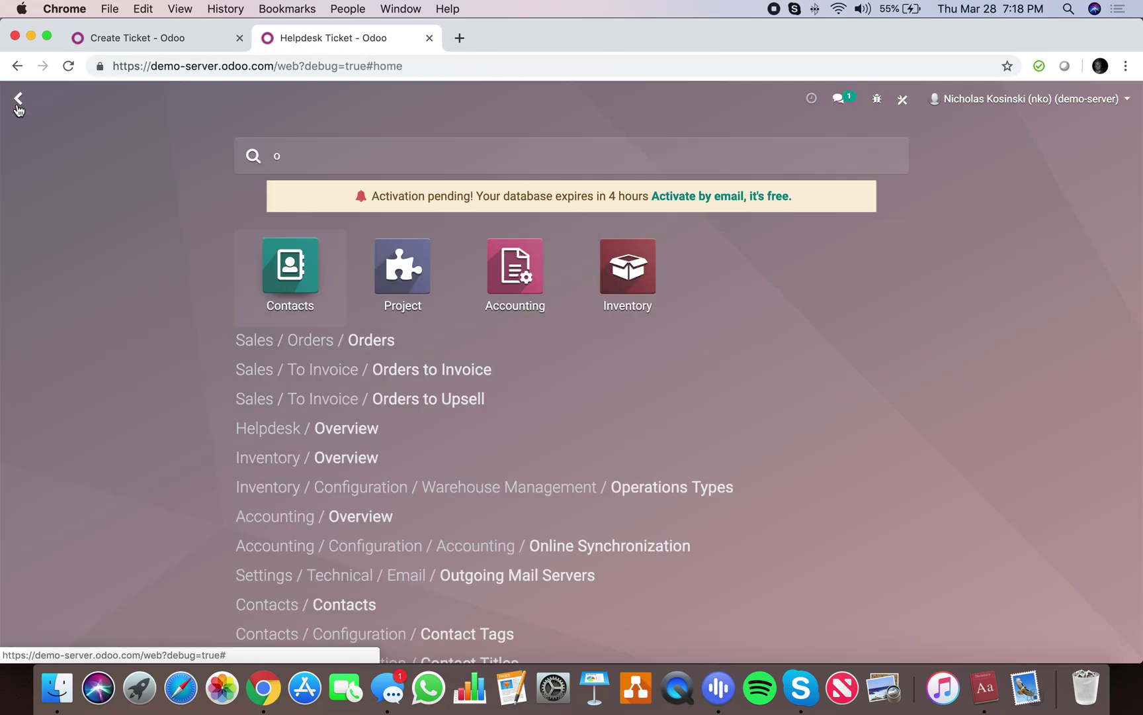
key(Return)
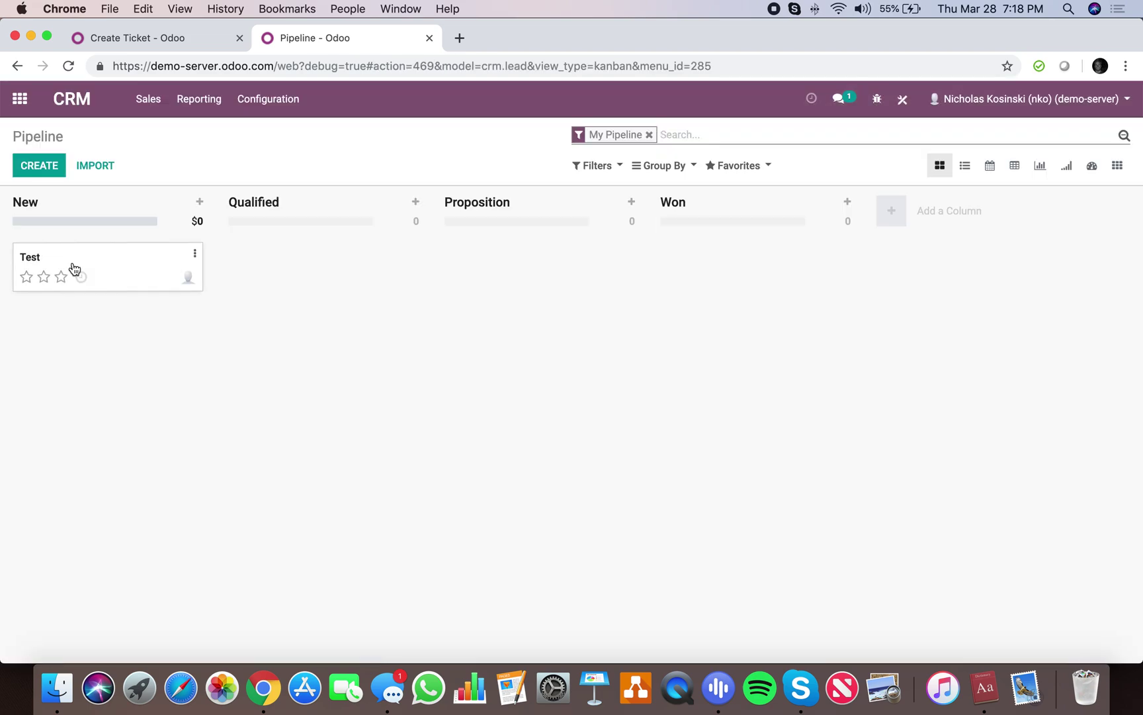
click(74, 268)
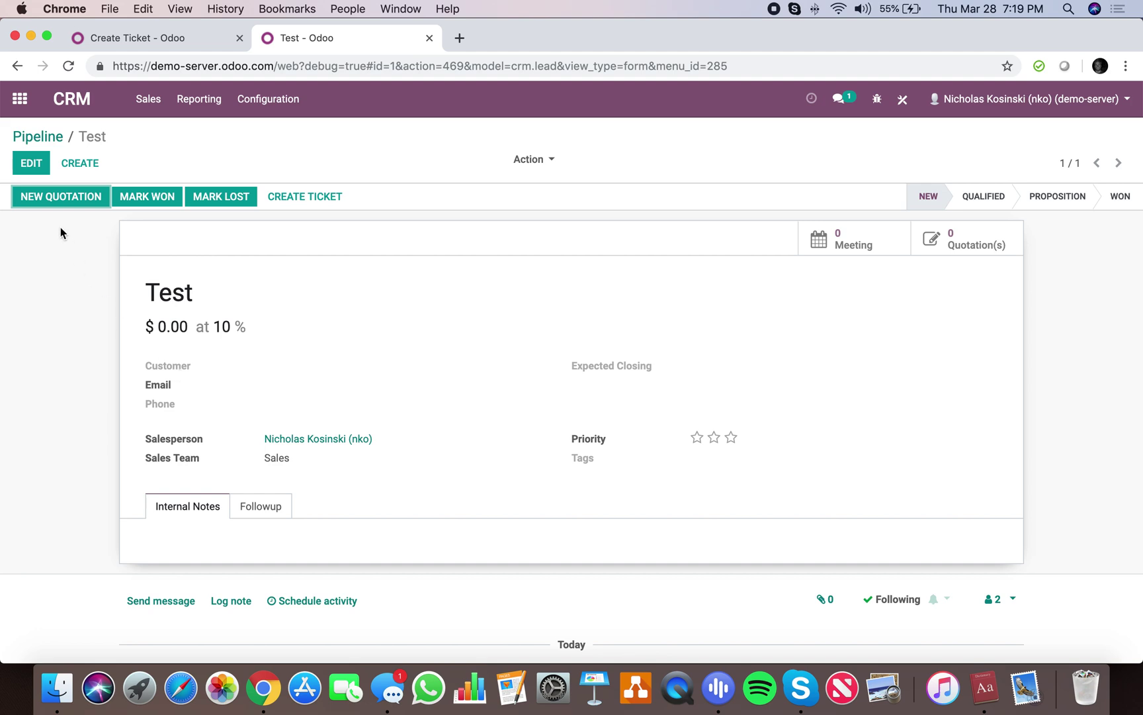
click(31, 164)
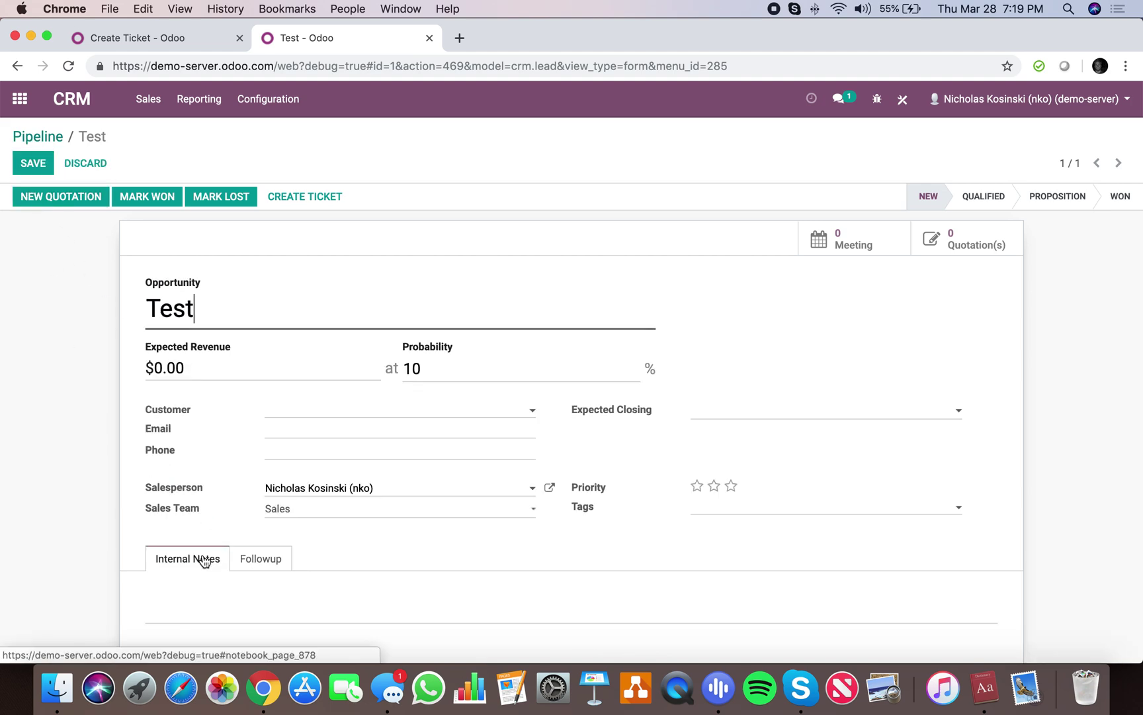
click(217, 600)
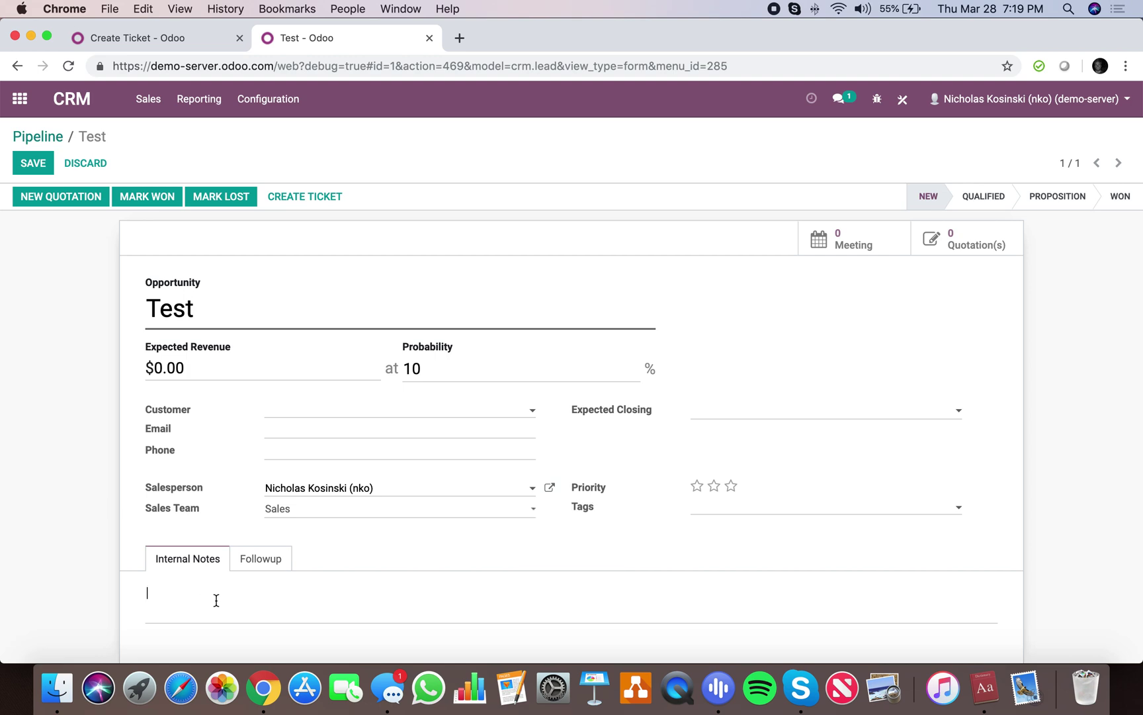
click(32, 163)
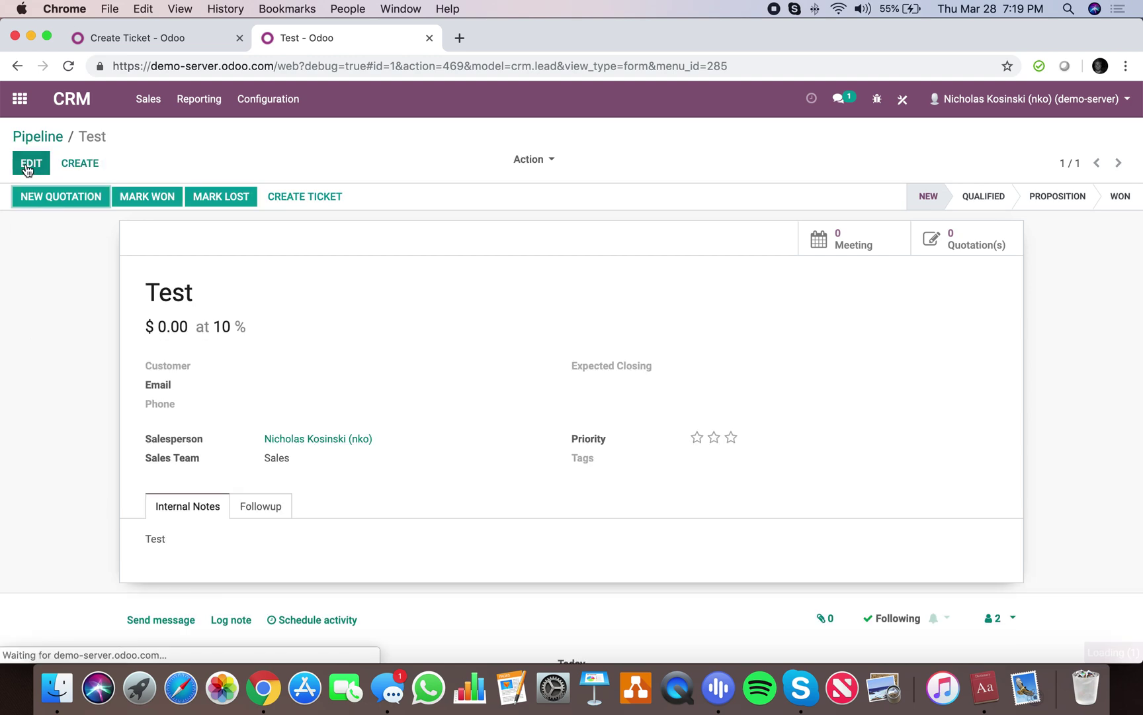
Add a data line to the Create Ticket server action for Description (helpdesk.ticket) as Python expression record.description, and save
click(123, 39)
click(31, 163)
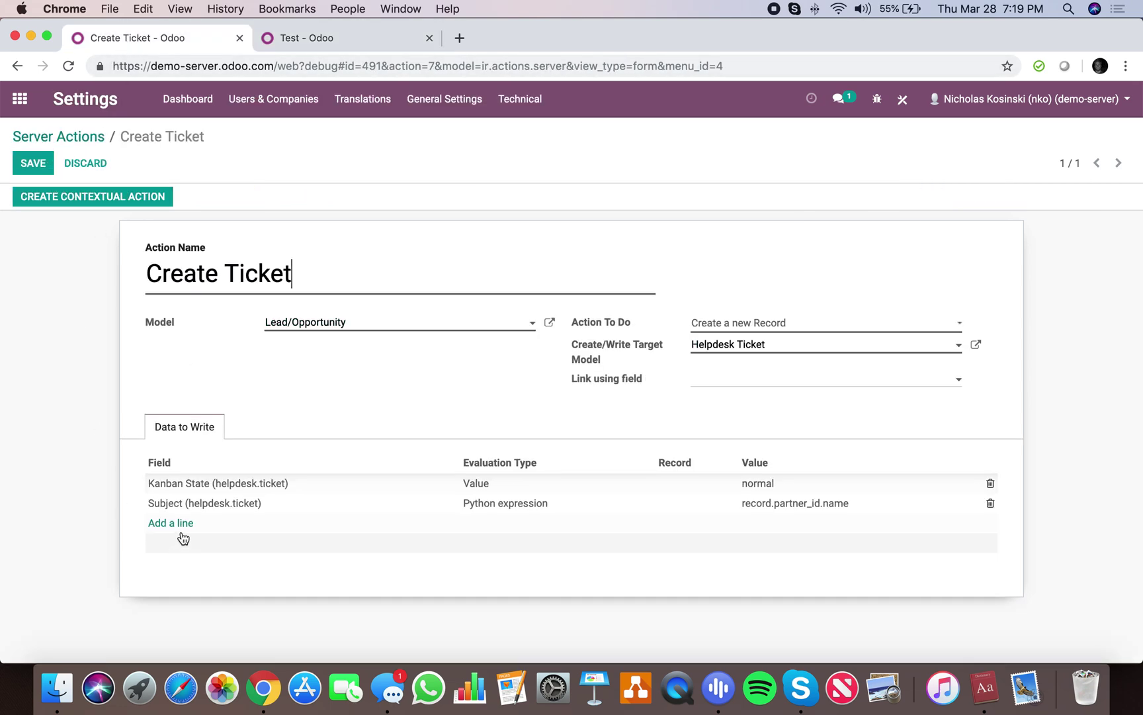
click(173, 523)
text(desc)
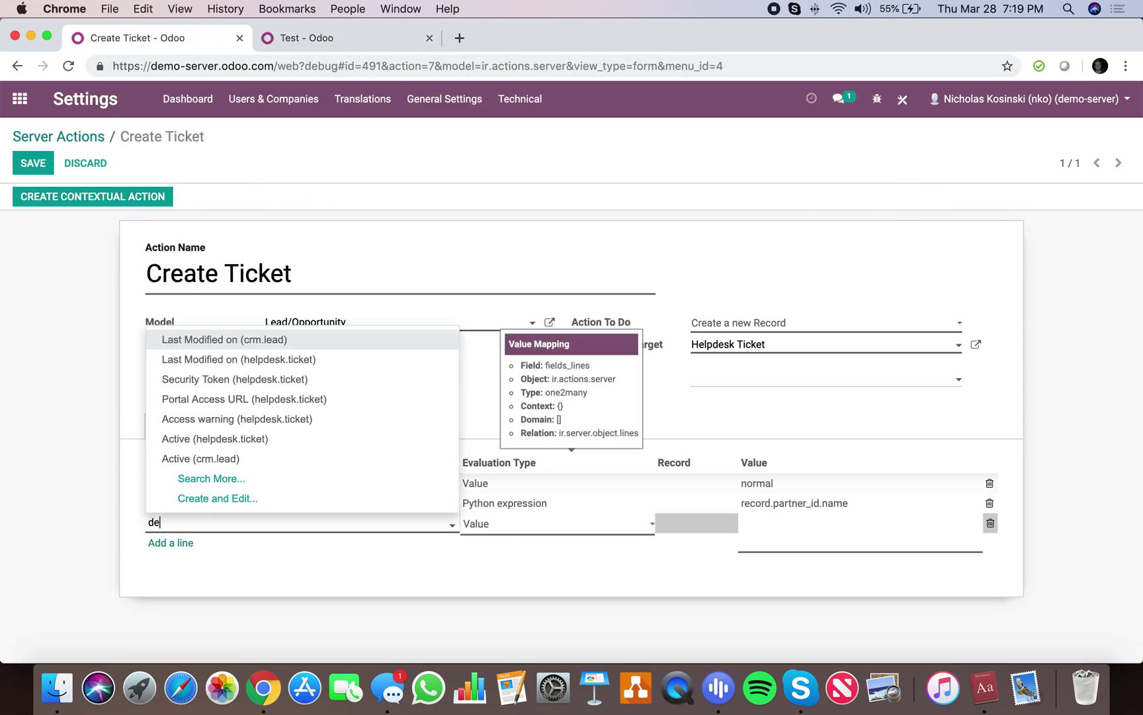
click(222, 555)
click(505, 529)
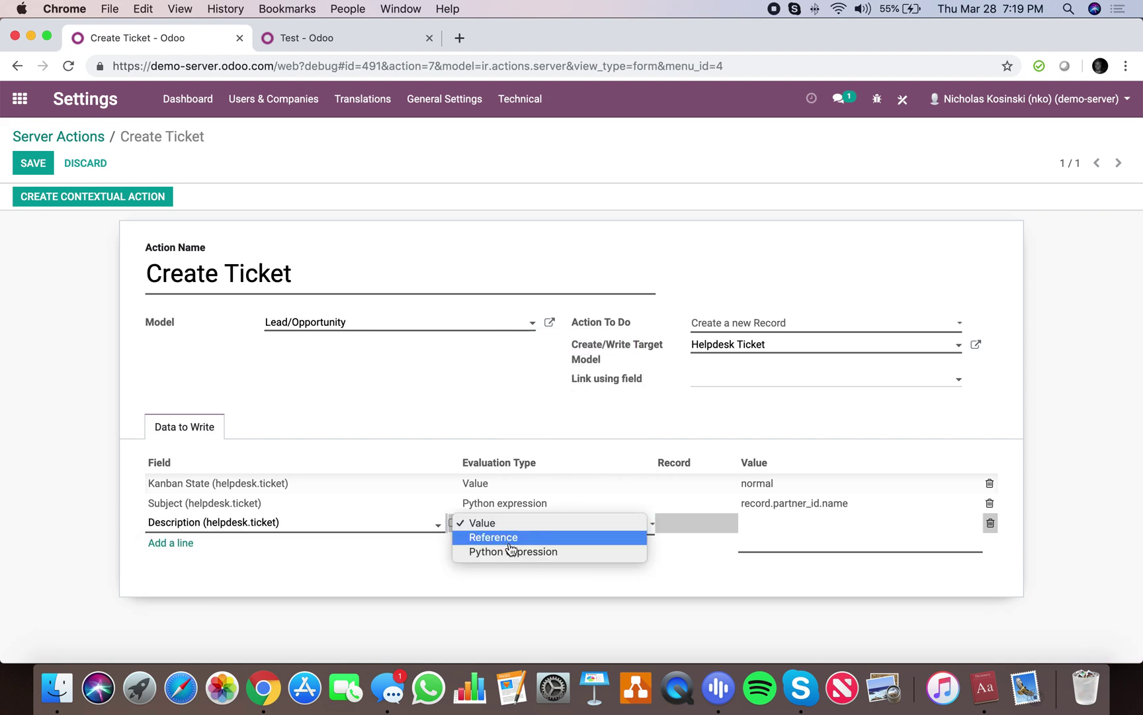
click(510, 551)
text(re)
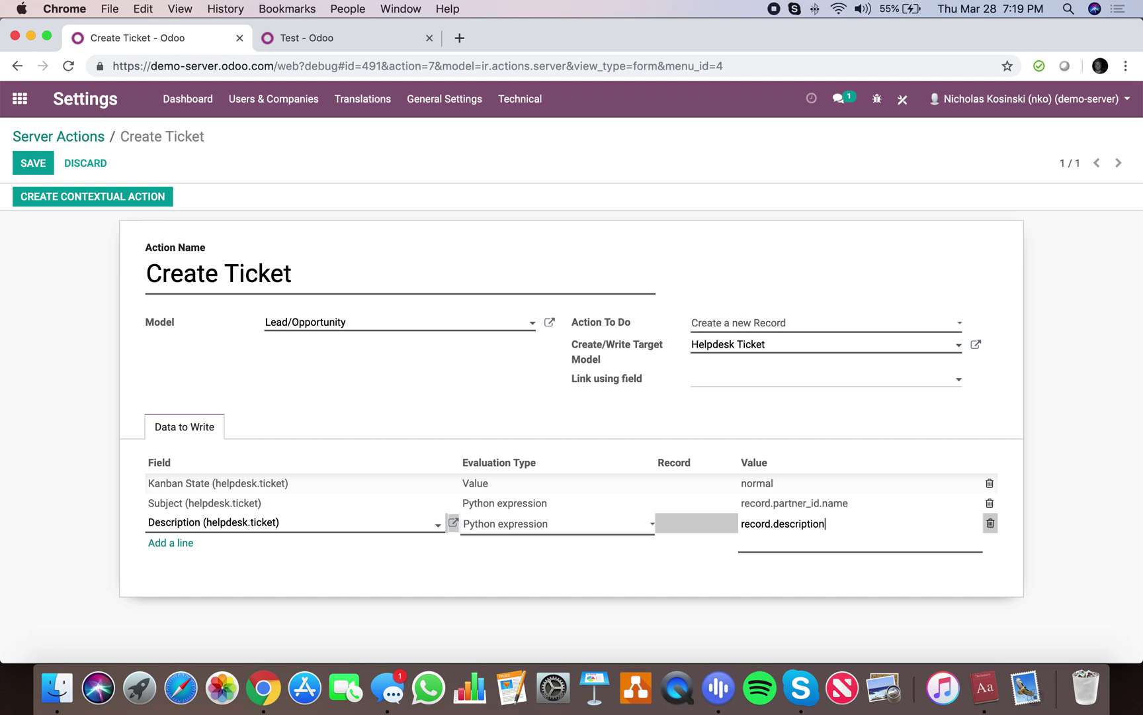
text(cord.description)
click(682, 624)
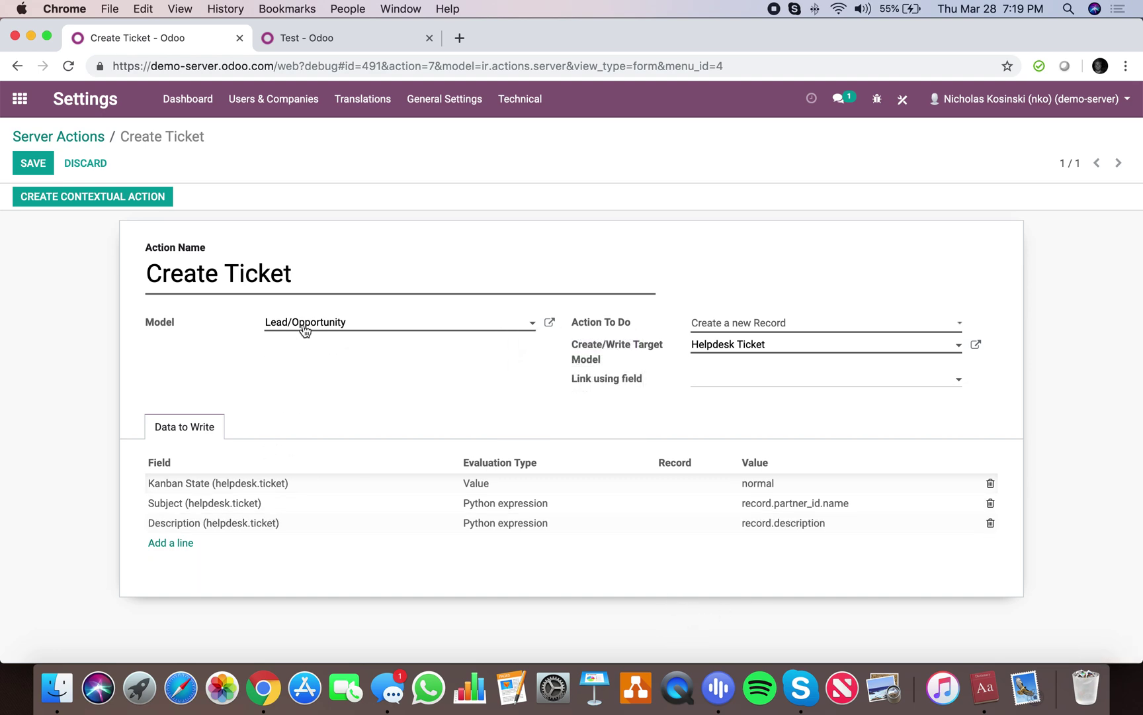
click(30, 158)
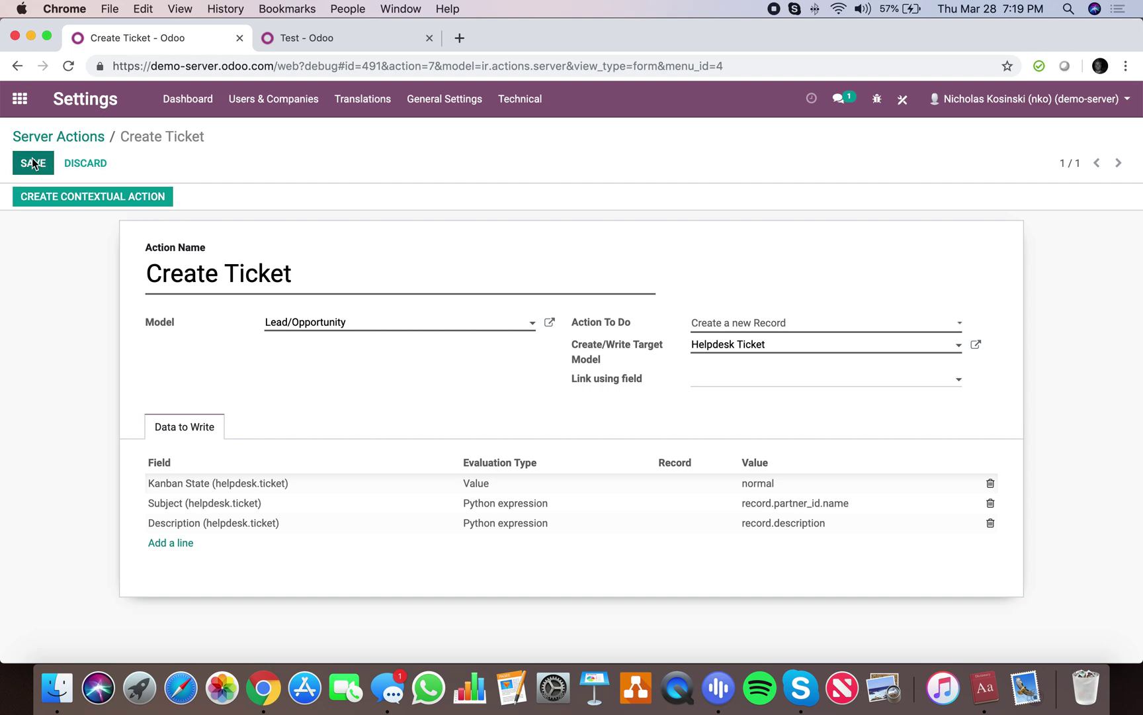
In the other browser tab, search the apps for "models" and open the database Models list
click(304, 35)
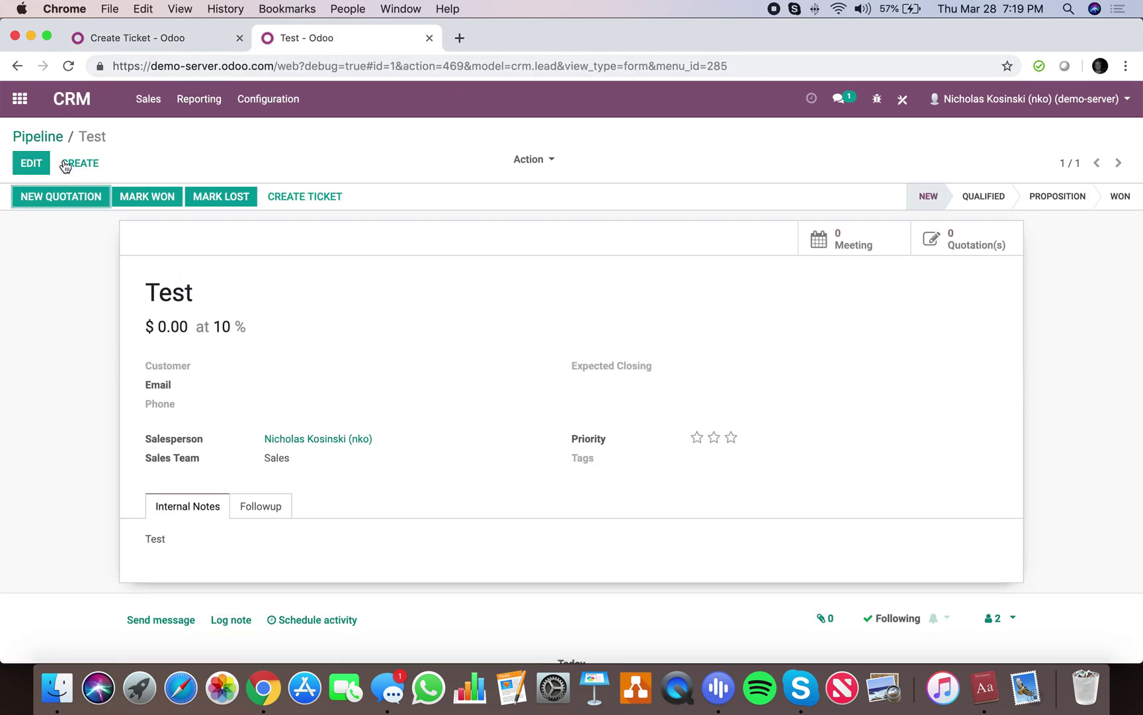
click(20, 100)
text(models)
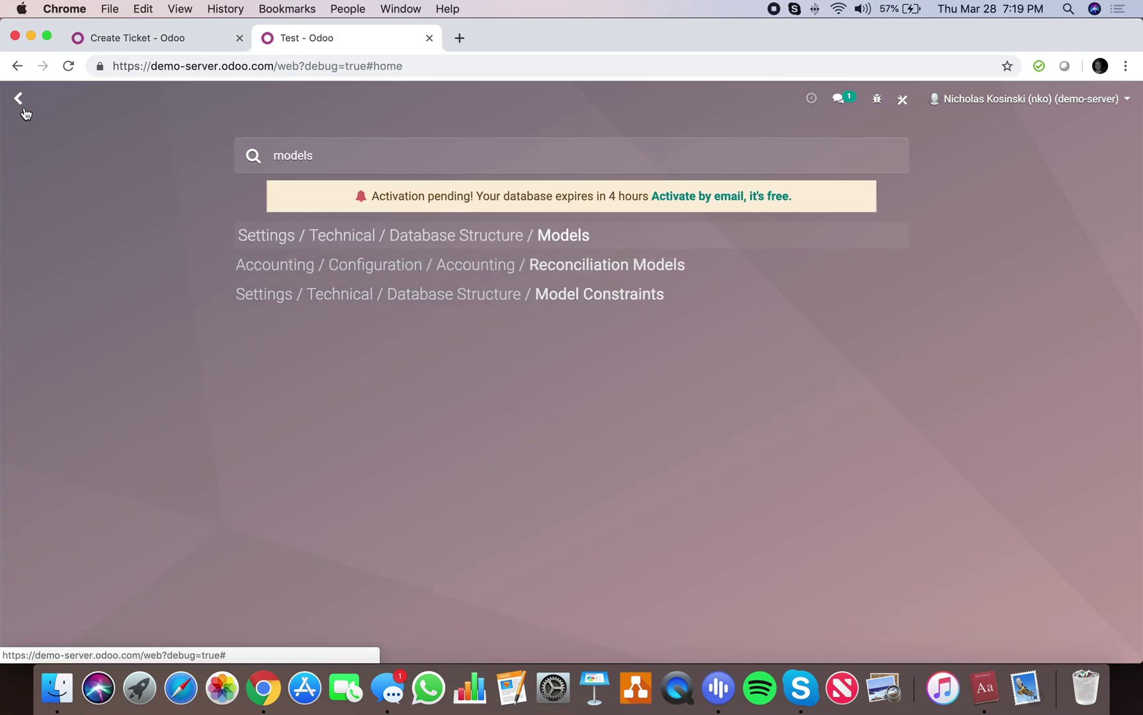
key(Return)
click(43, 165)
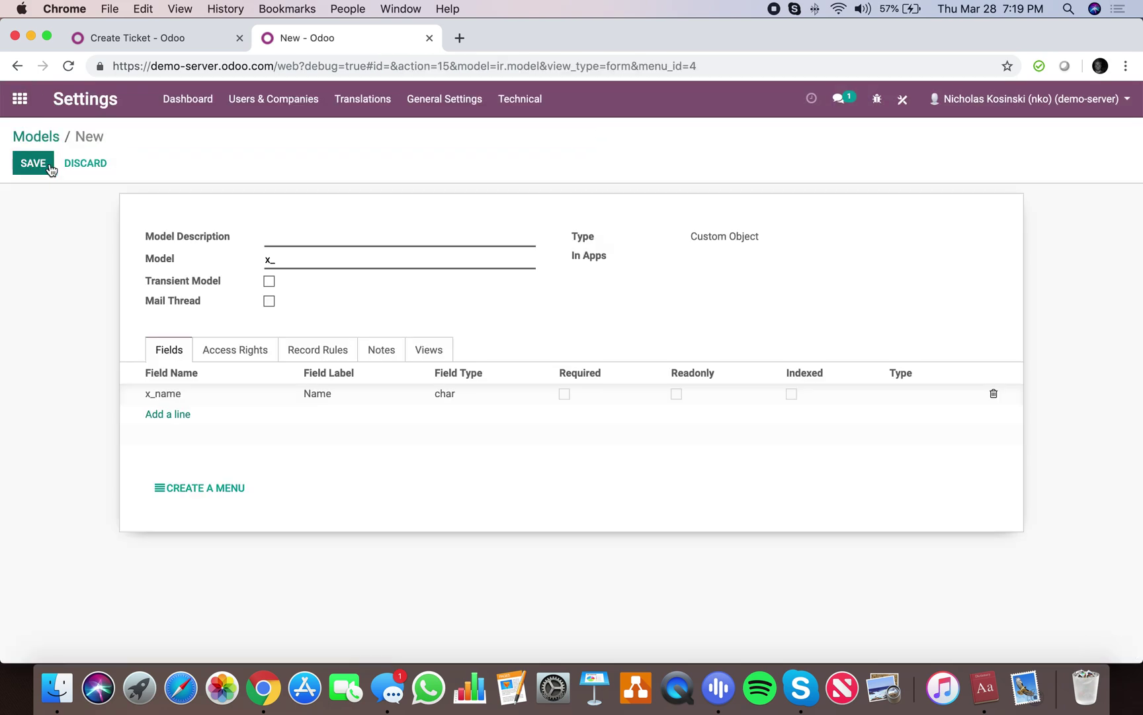
click(40, 136)
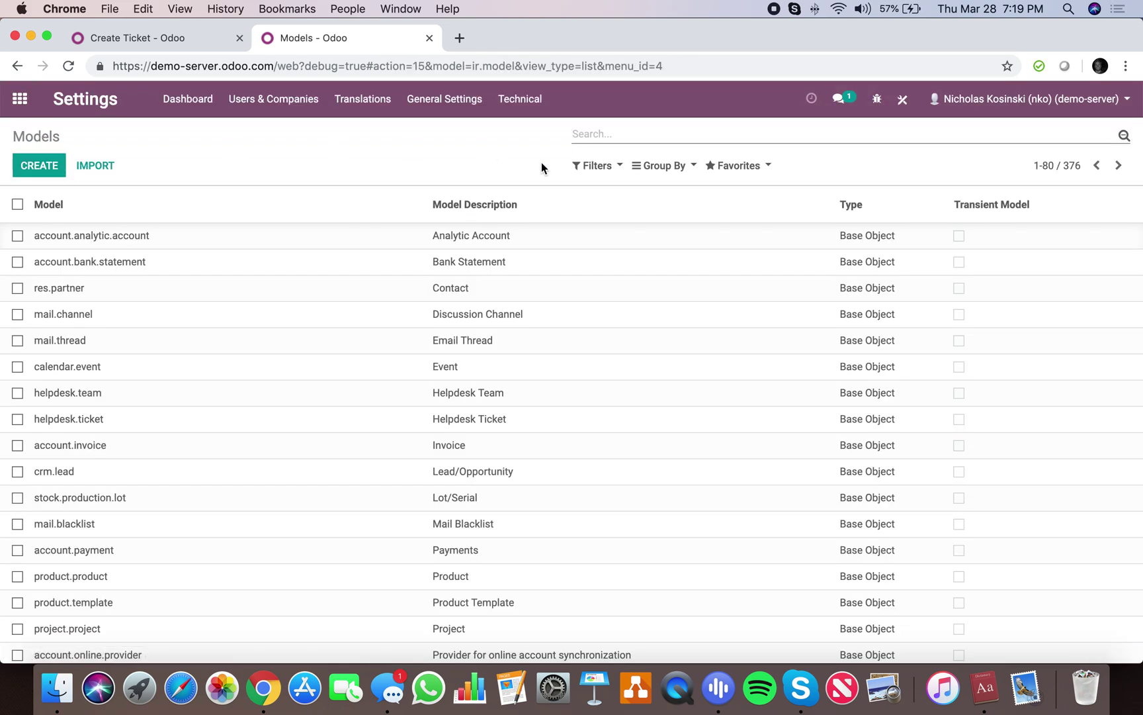
text(crm.)
key(Return)
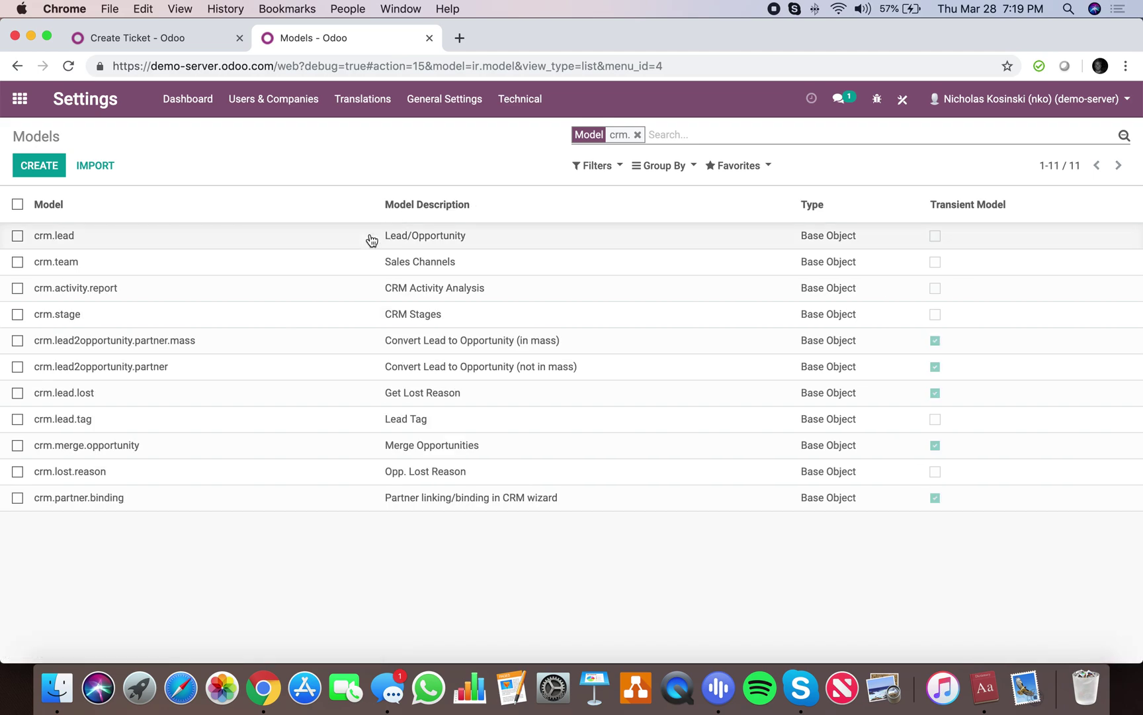
click(35, 166)
scroll(148, 437, down, 10)
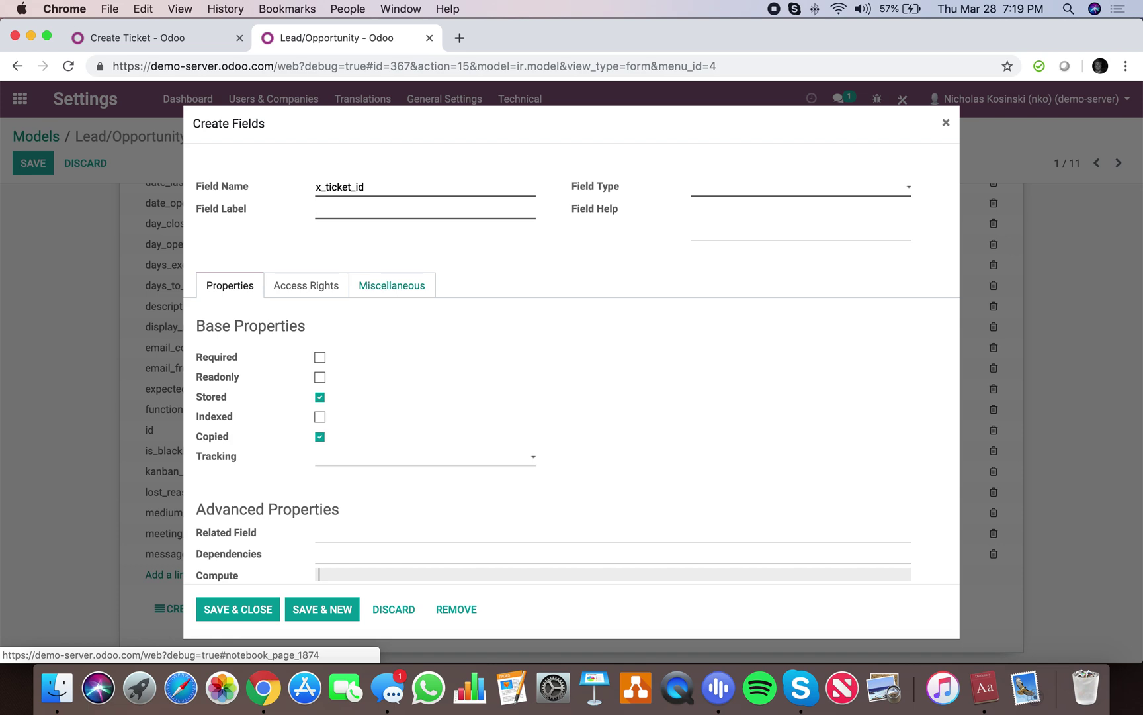
click(402, 609)
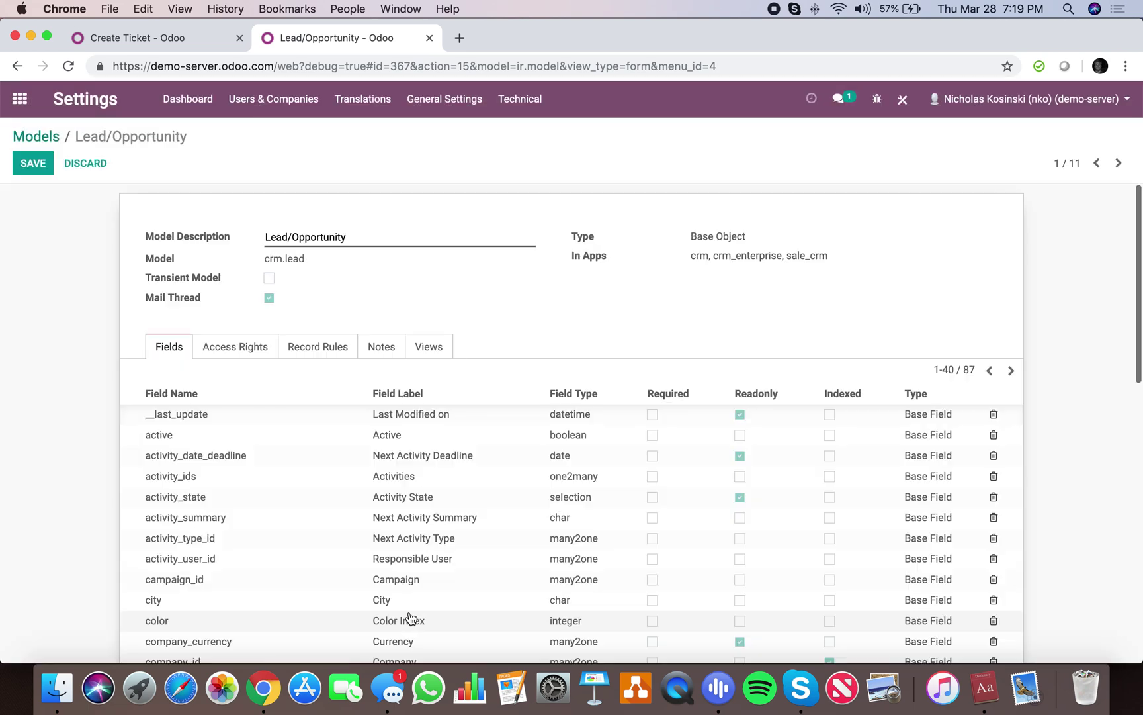
click(37, 137)
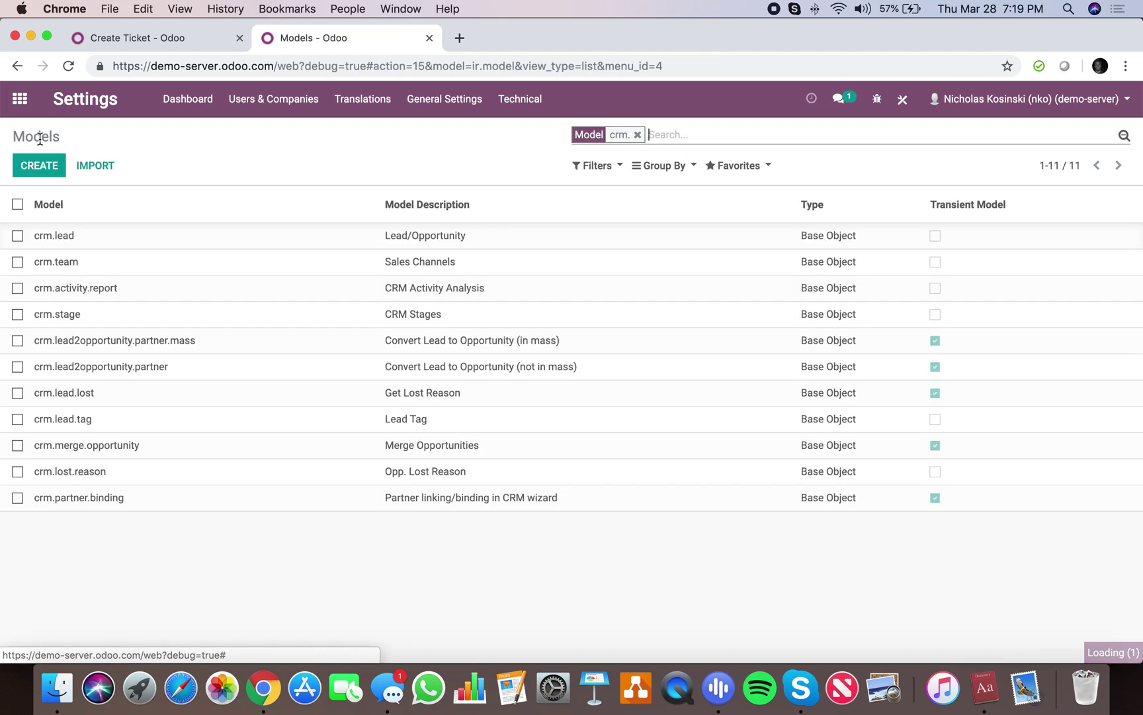
Find the Helpdesk Ticket model by searching for "ticket" and open it for editing
text(ticket)
key(Return)
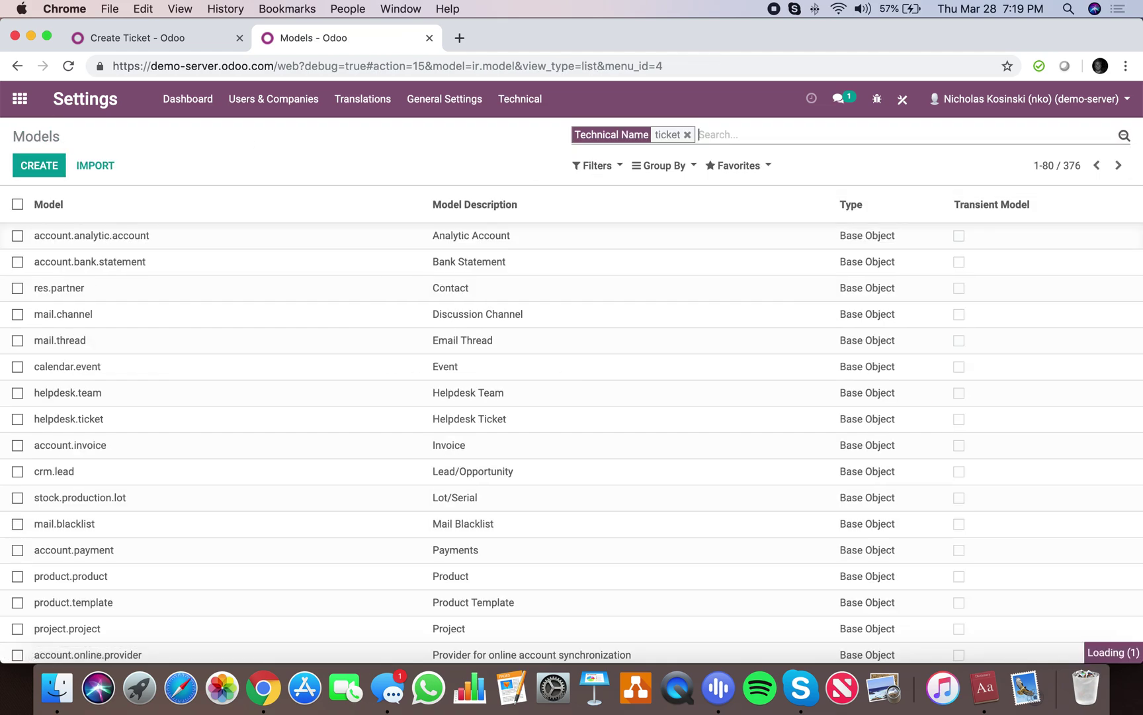
click(212, 236)
click(31, 163)
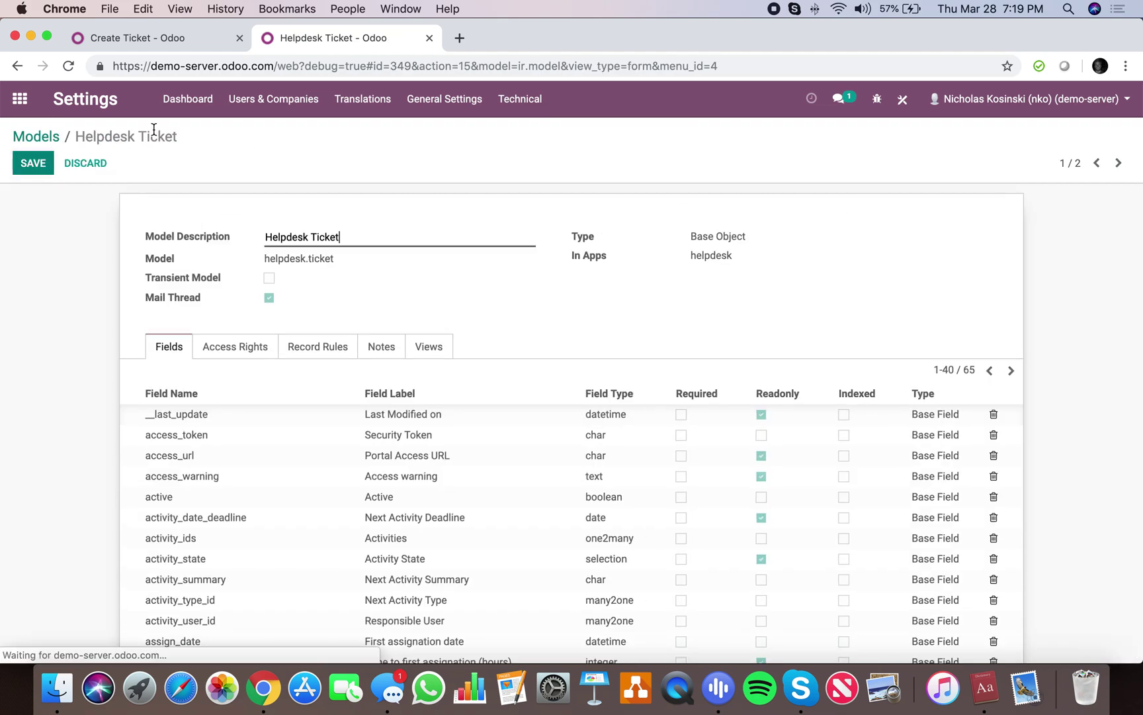
Check the model linked to the Create Ticket server action in its tab, and return to the Helpdesk Ticket model
click(144, 41)
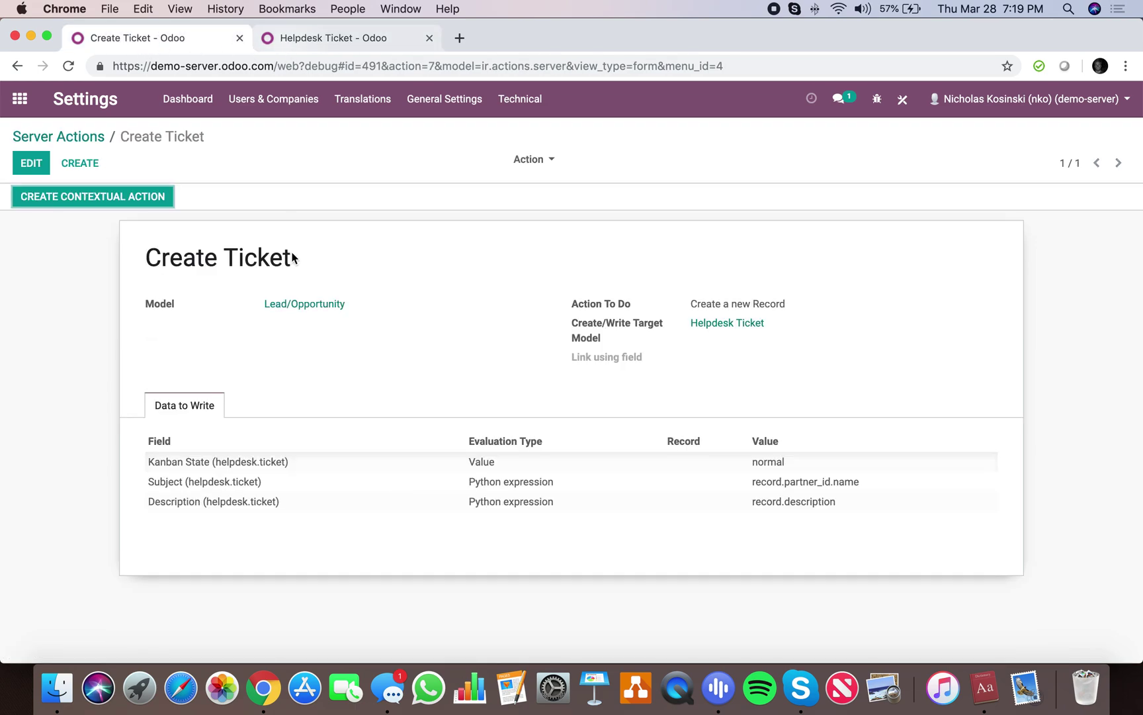
click(302, 306)
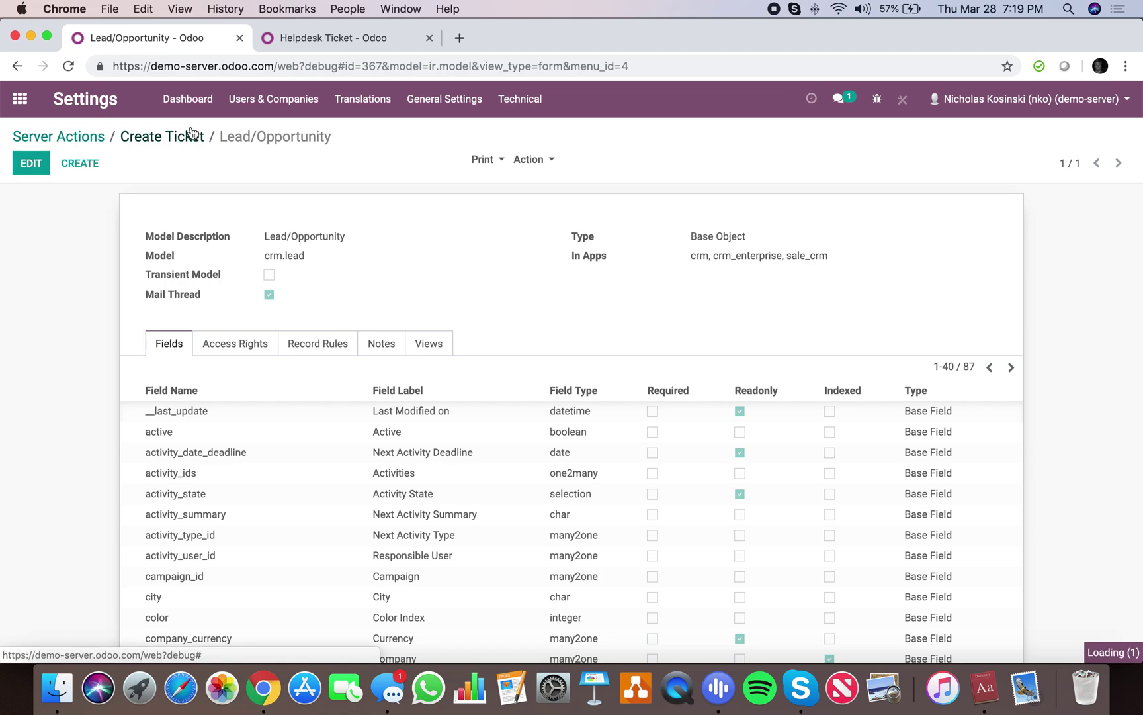
click(350, 38)
Add a many2one field x_opp_id labelled "Opportunity" and related to crm.lead to the Helpdesk Ticket model, and save
scroll(350, 409, down, 10)
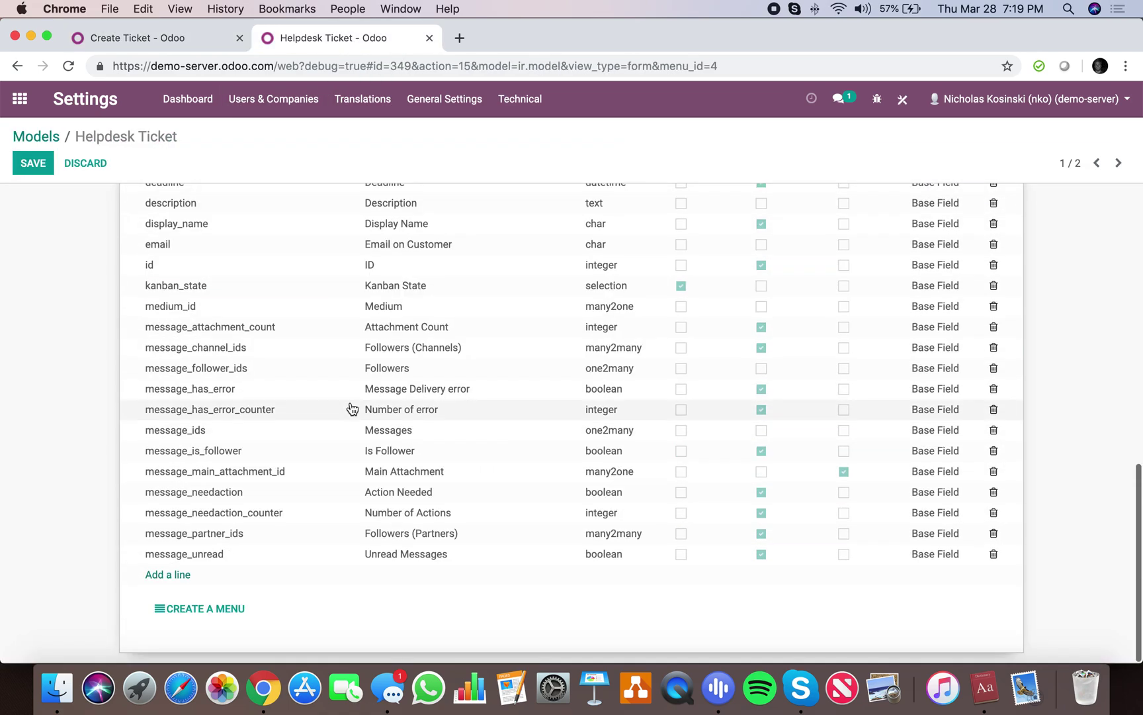
scroll(265, 447, up, 10)
scroll(252, 476, down, 10)
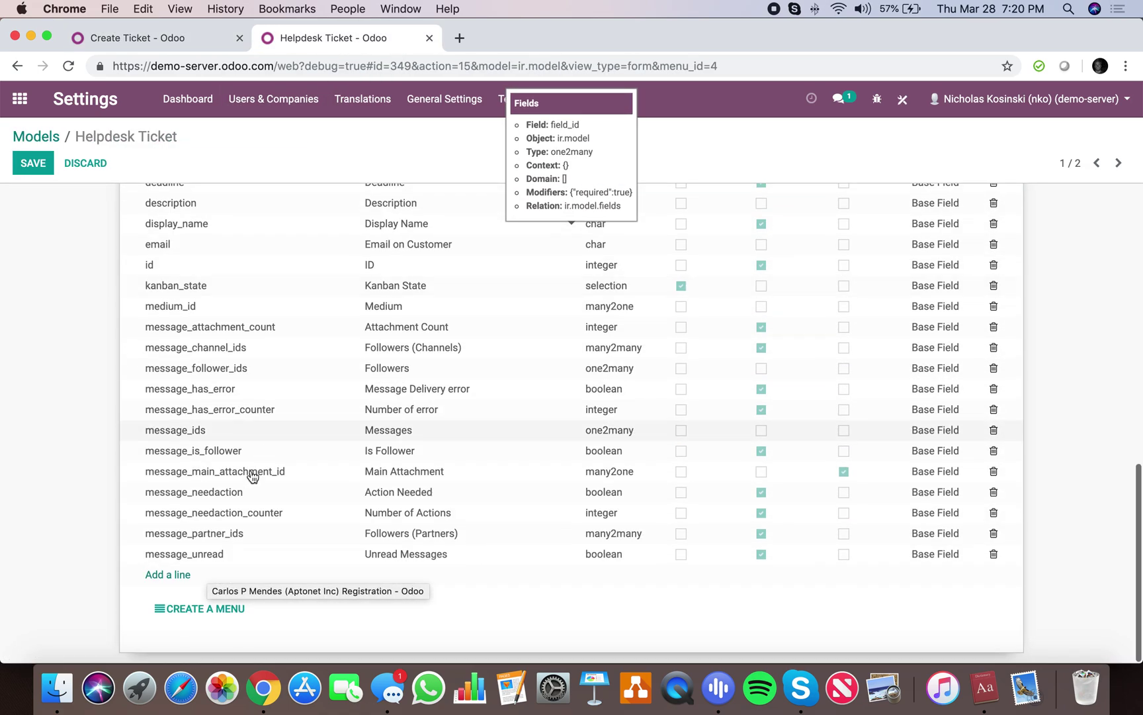
click(170, 574)
text(crn)
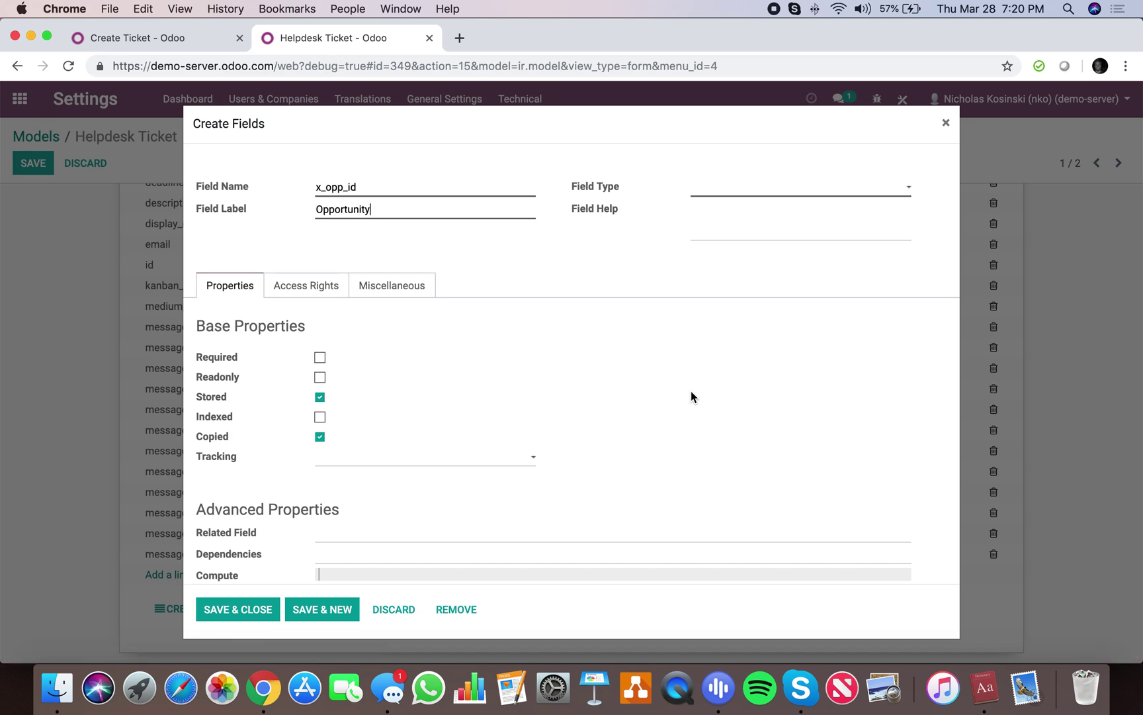
click(746, 202)
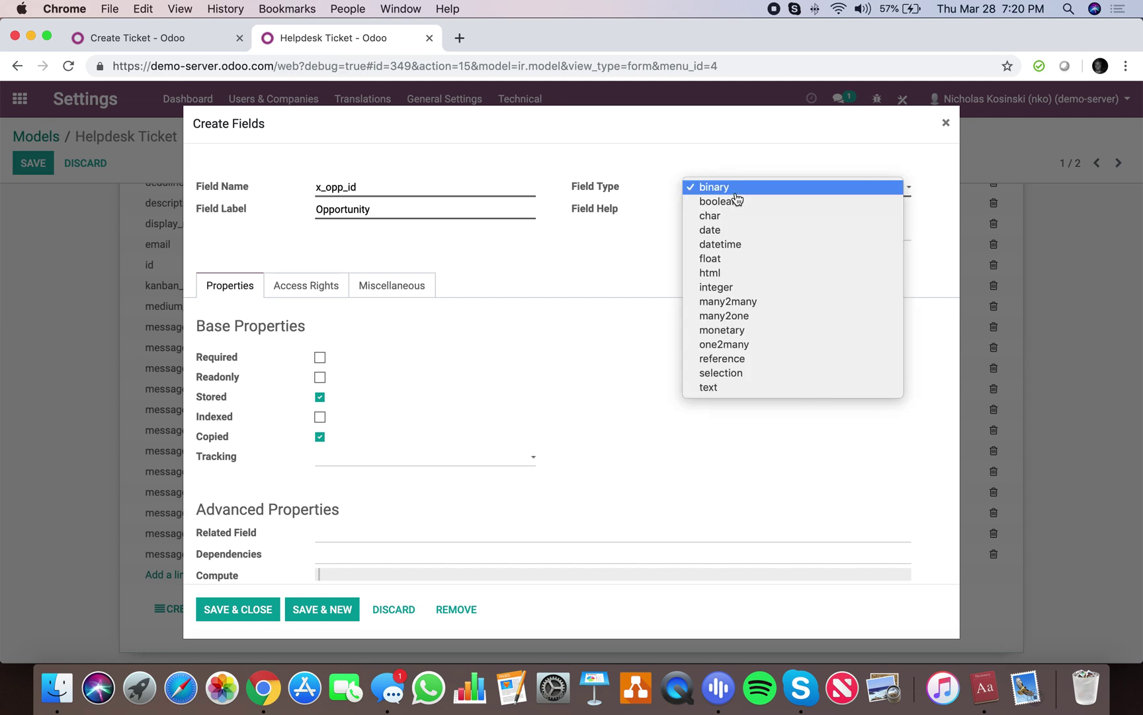
click(770, 317)
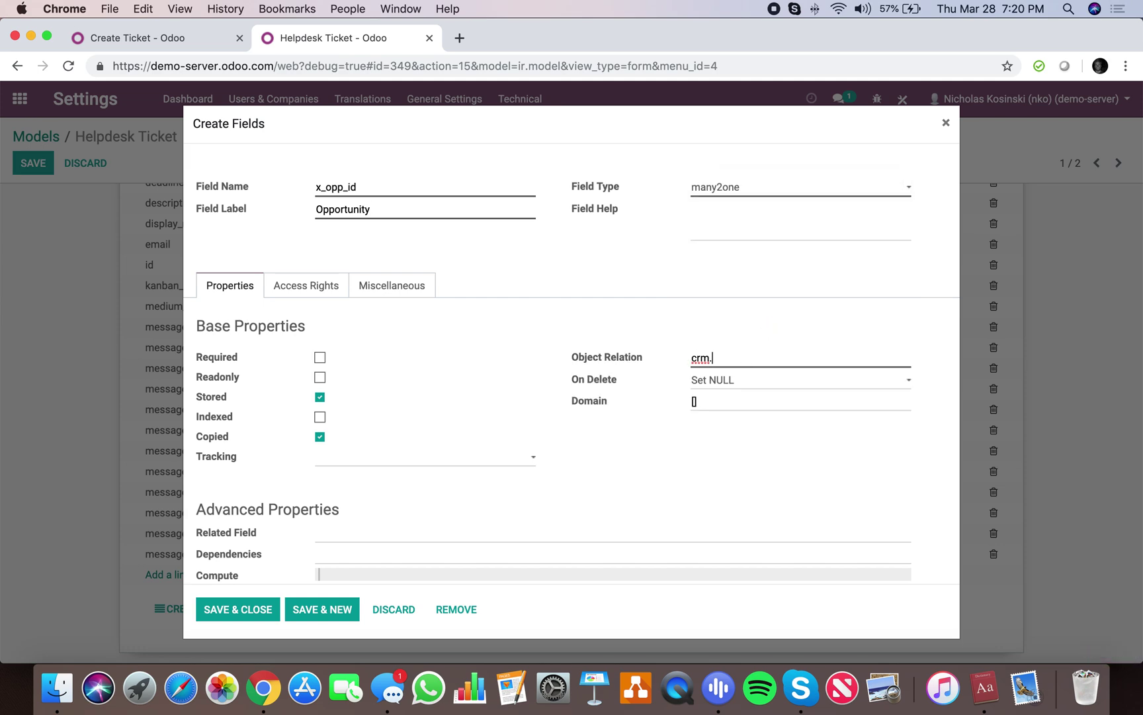
click(218, 609)
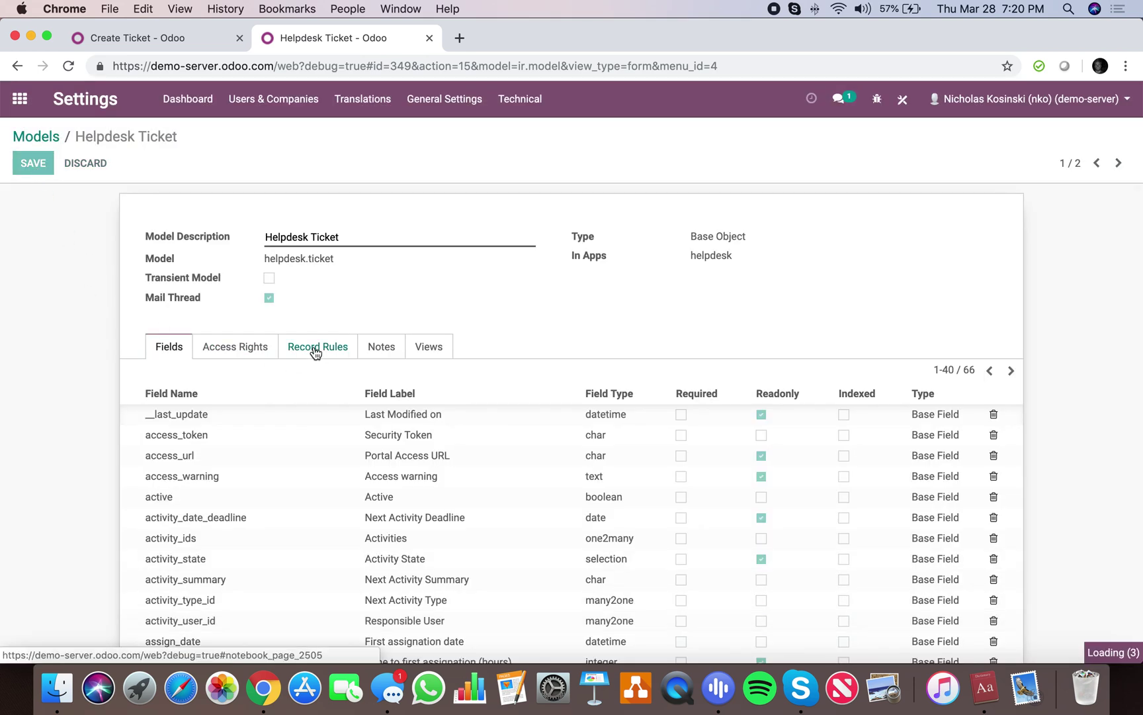
In the other tab, edit the Create Ticket server action and add a data line for the Opportunity (helpdesk.ticket) field
click(140, 39)
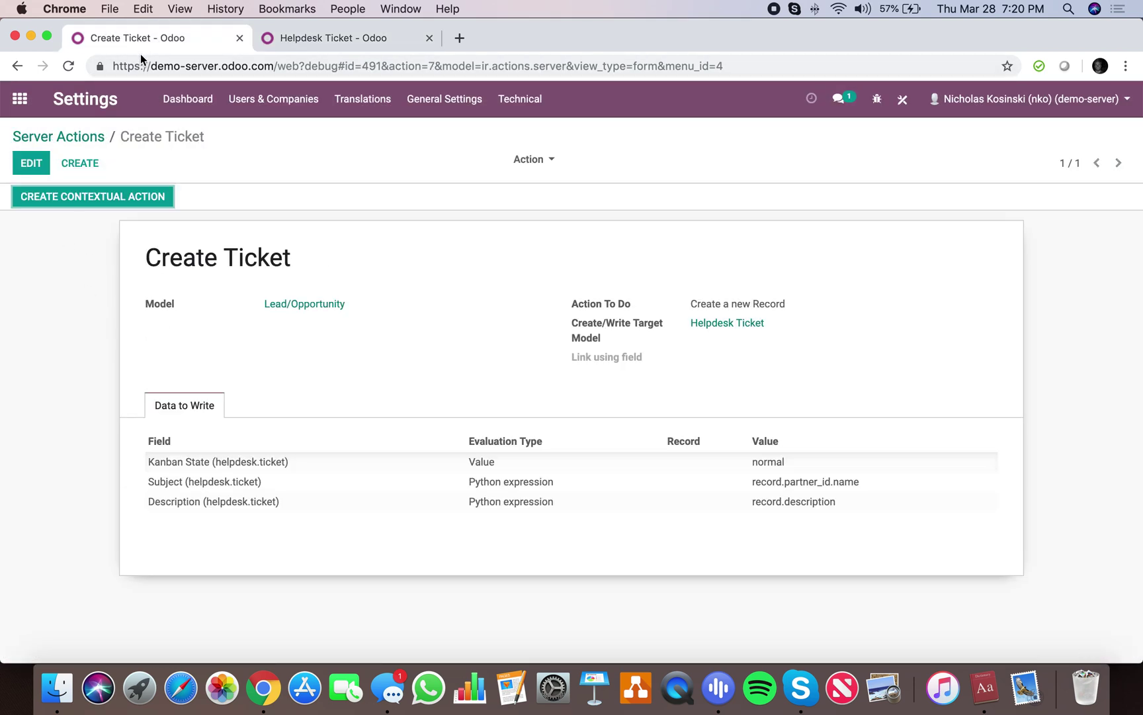
click(35, 172)
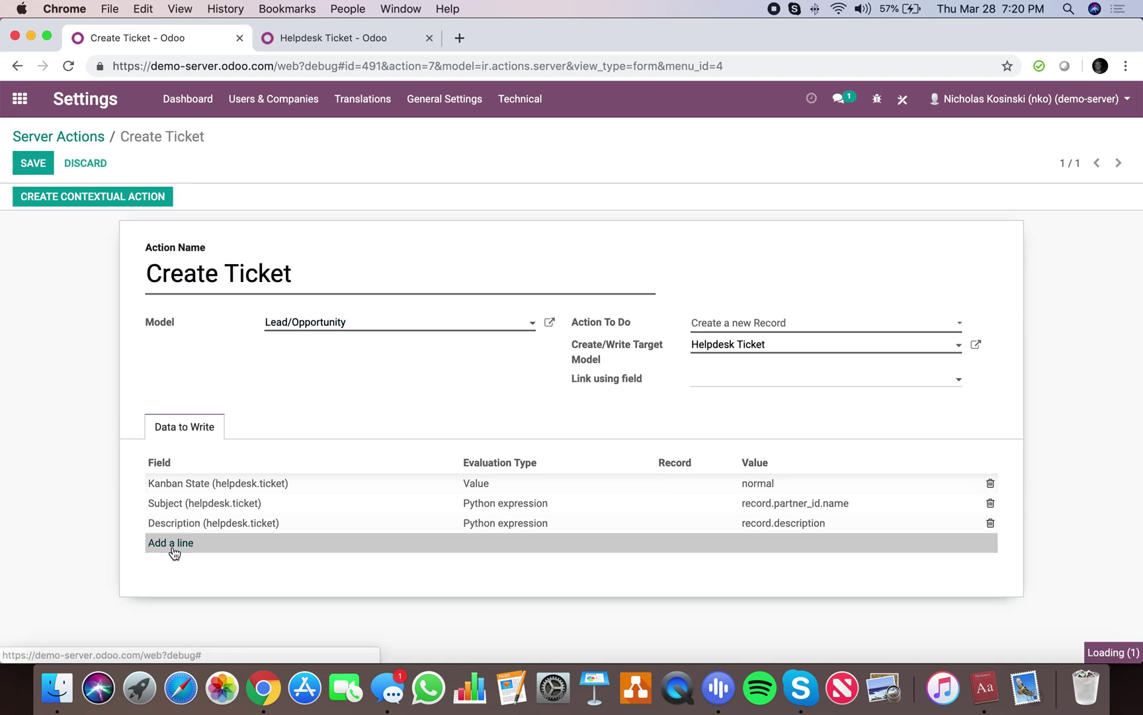
click(174, 553)
text(opp)
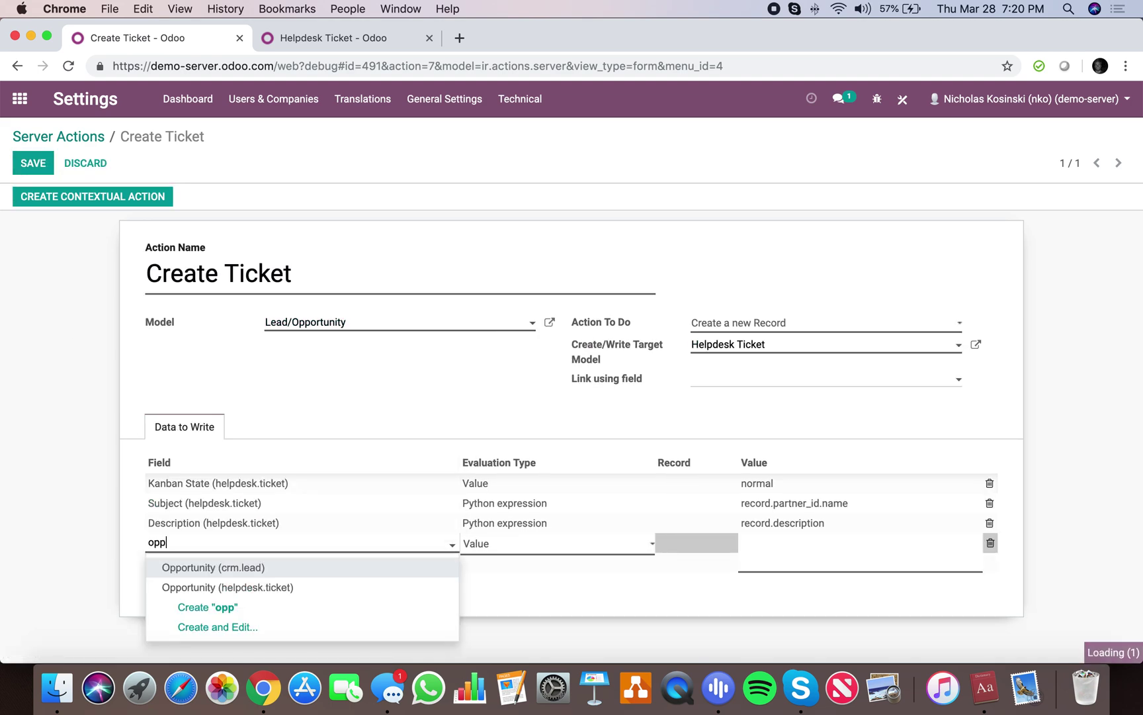
key(BackSpace)
key(BackSpace)
key(BackSpace)
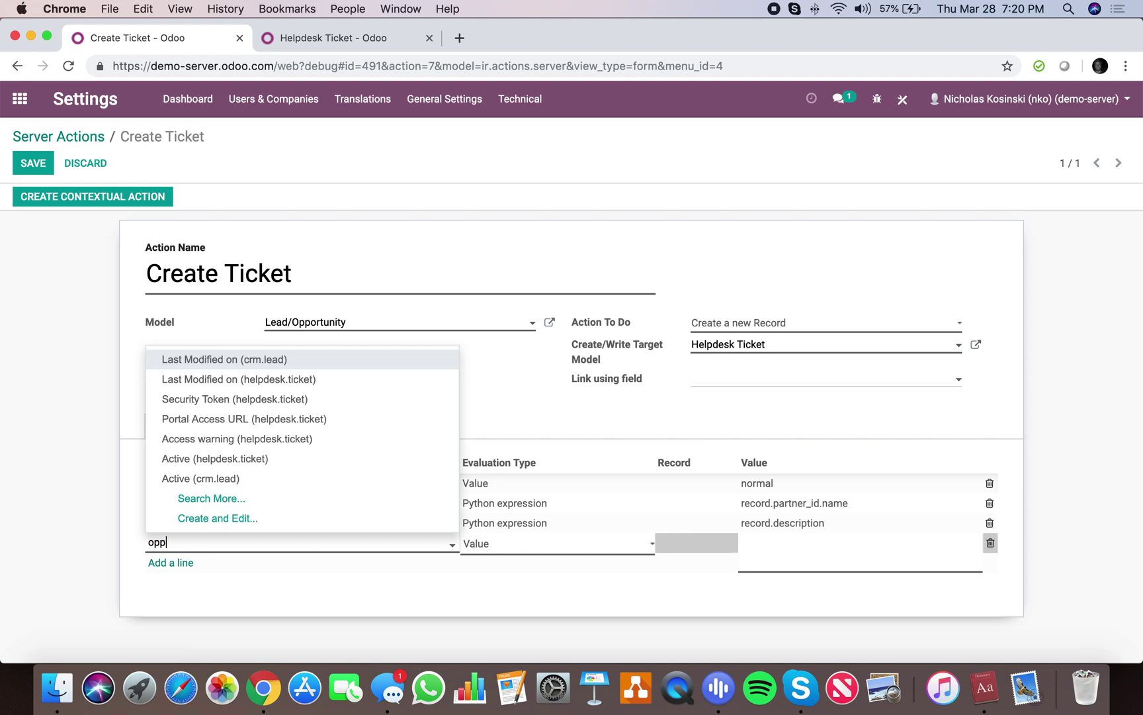
click(256, 584)
Set the Opportunity line to a Python expression with value record.id and save the server action
click(544, 543)
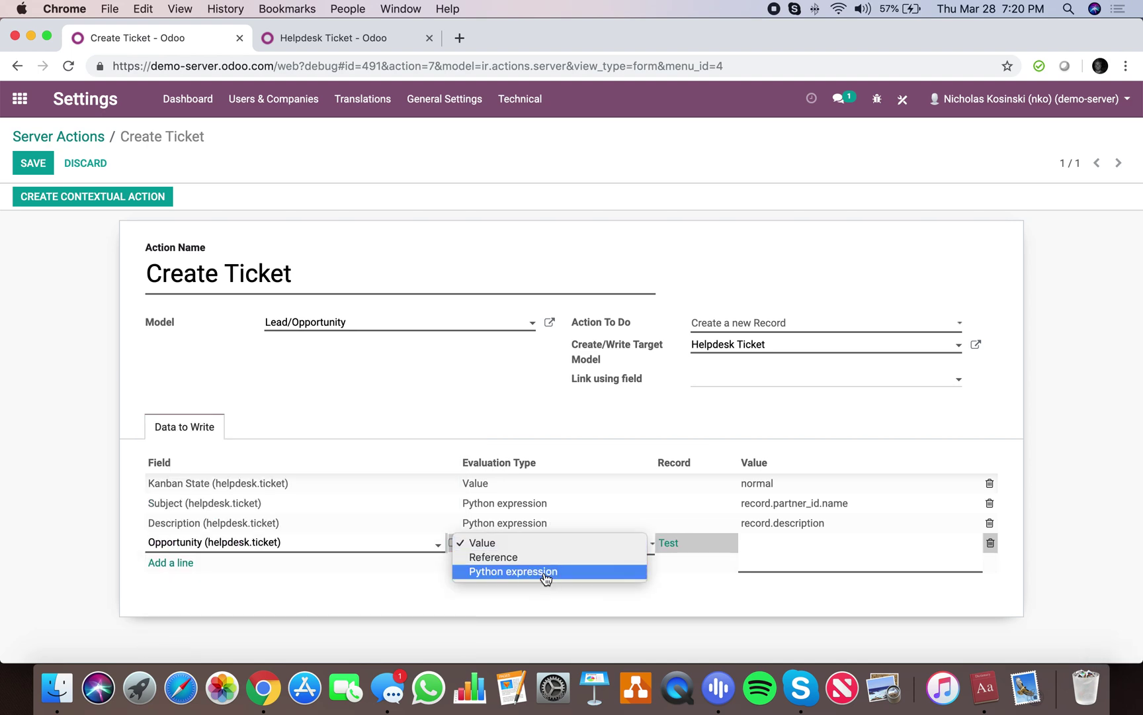
click(545, 571)
click(814, 556)
text(record.id)
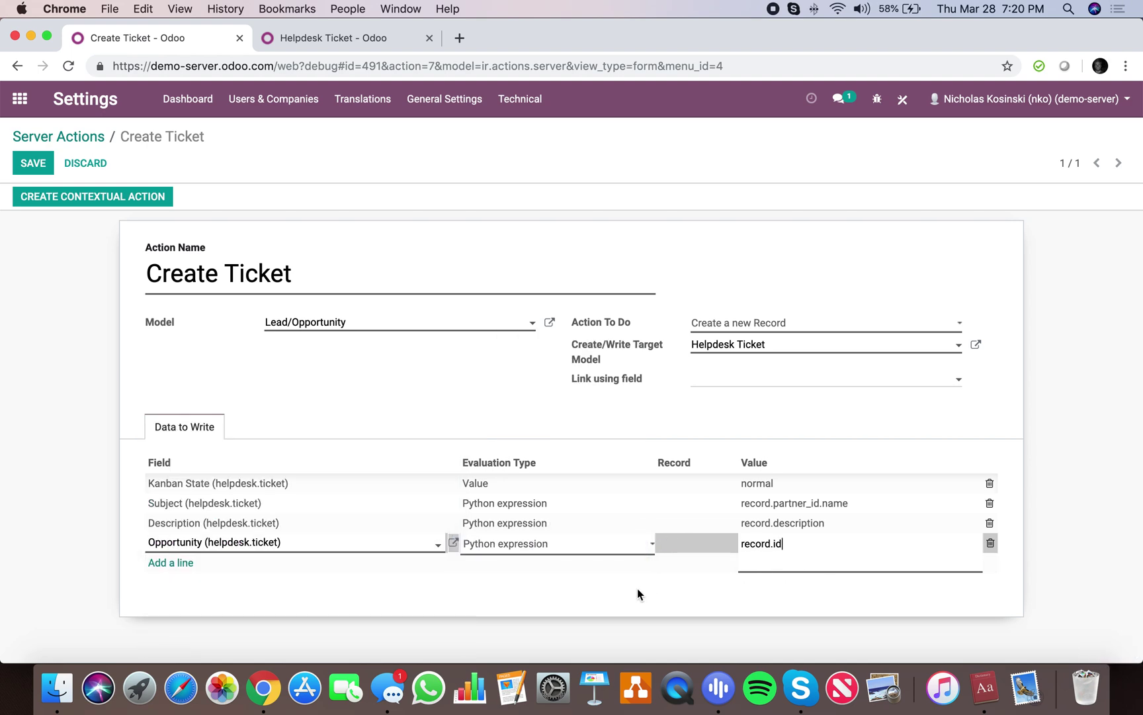
click(639, 594)
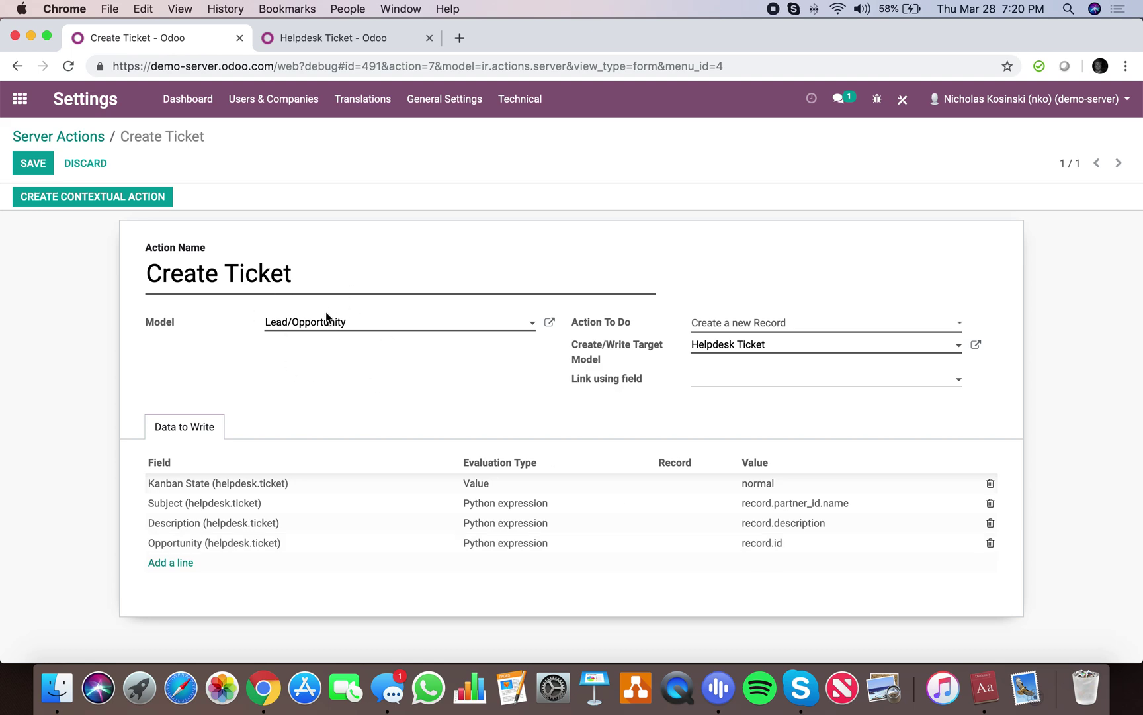
click(28, 164)
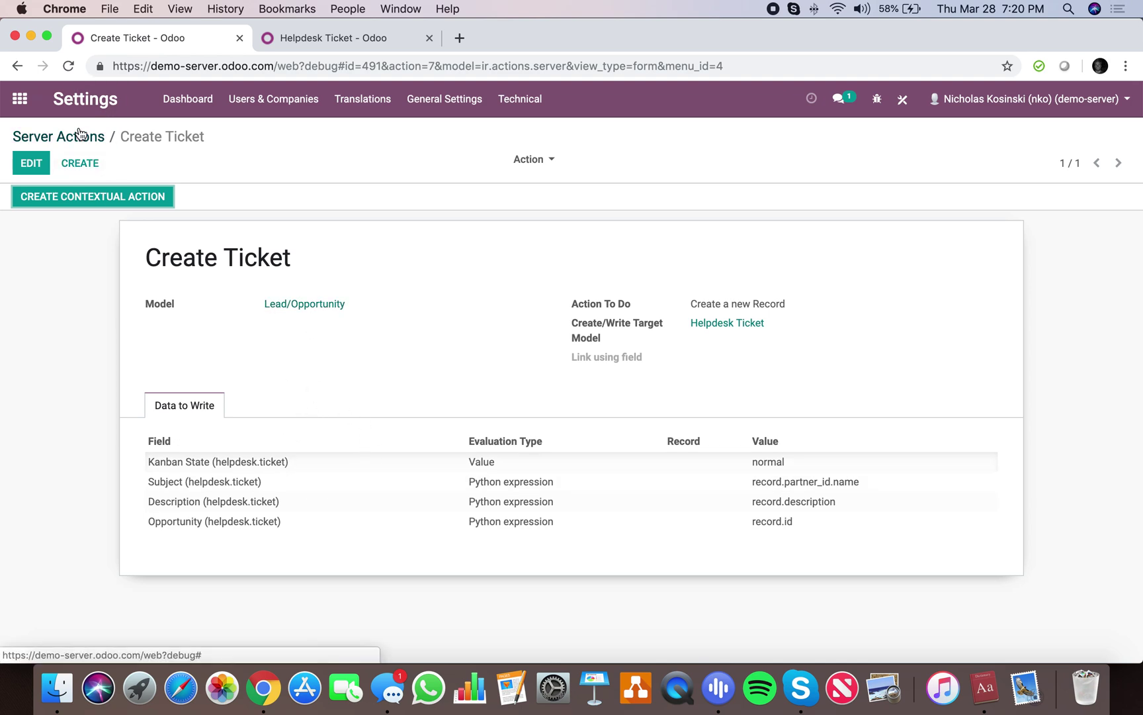
Open the Test opportunity from My Pipeline for editing and fill in the customer's name
click(25, 109)
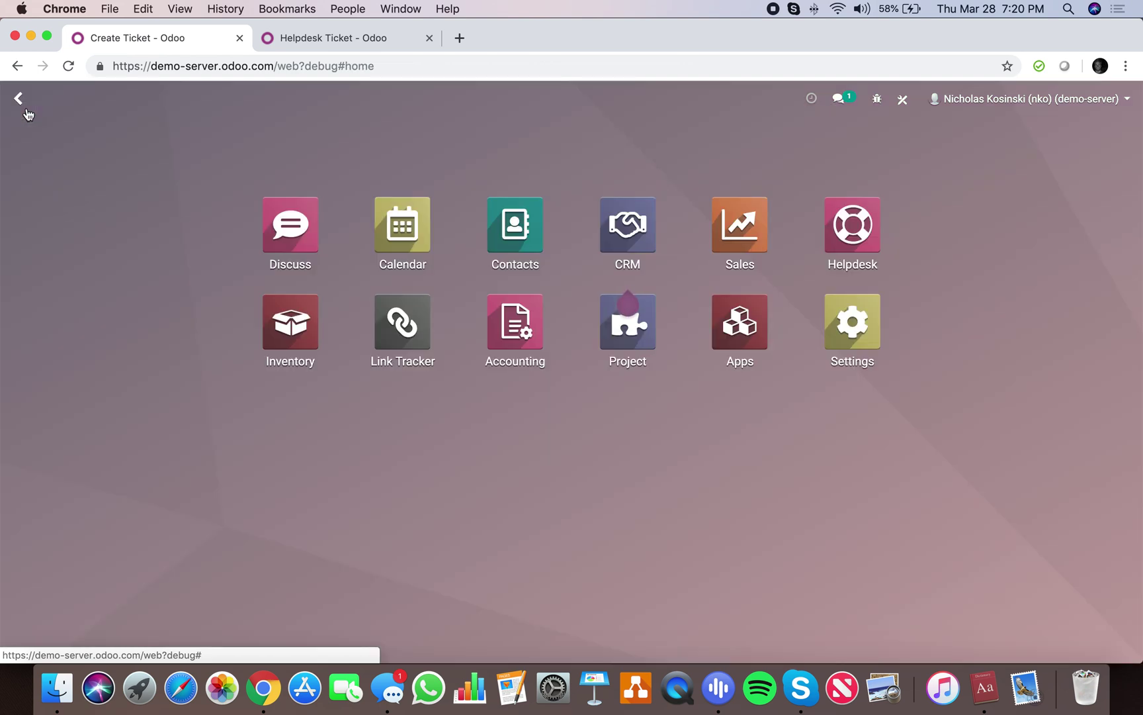
text(my)
key(Return)
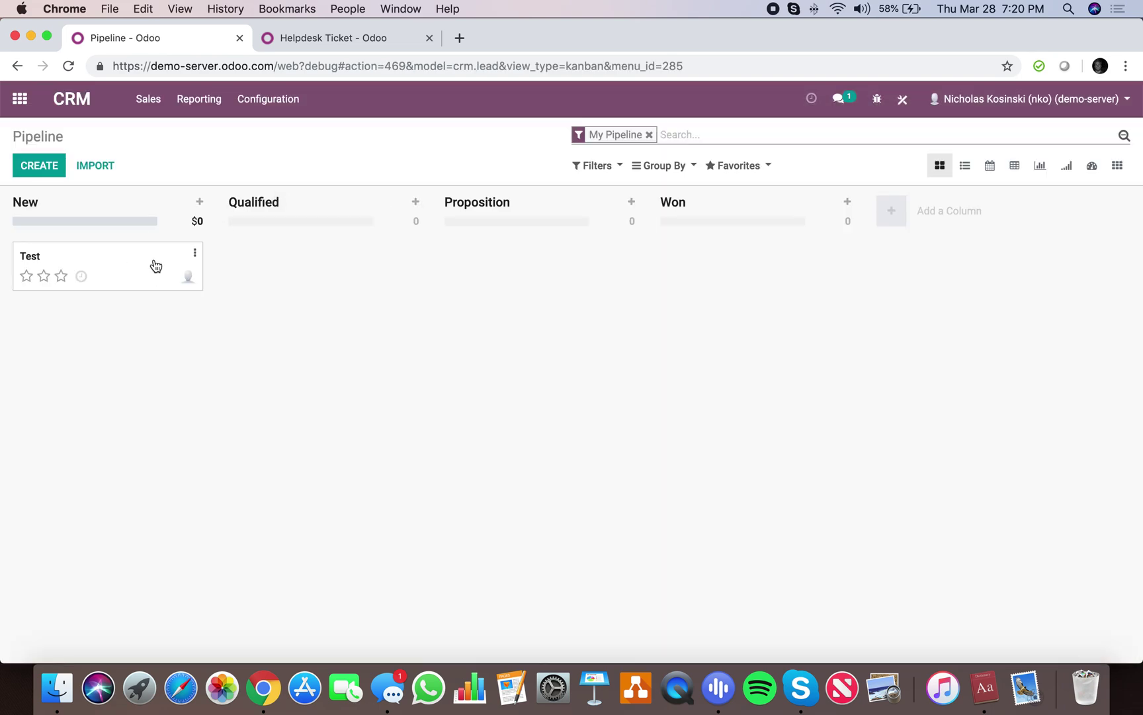
click(159, 260)
click(41, 167)
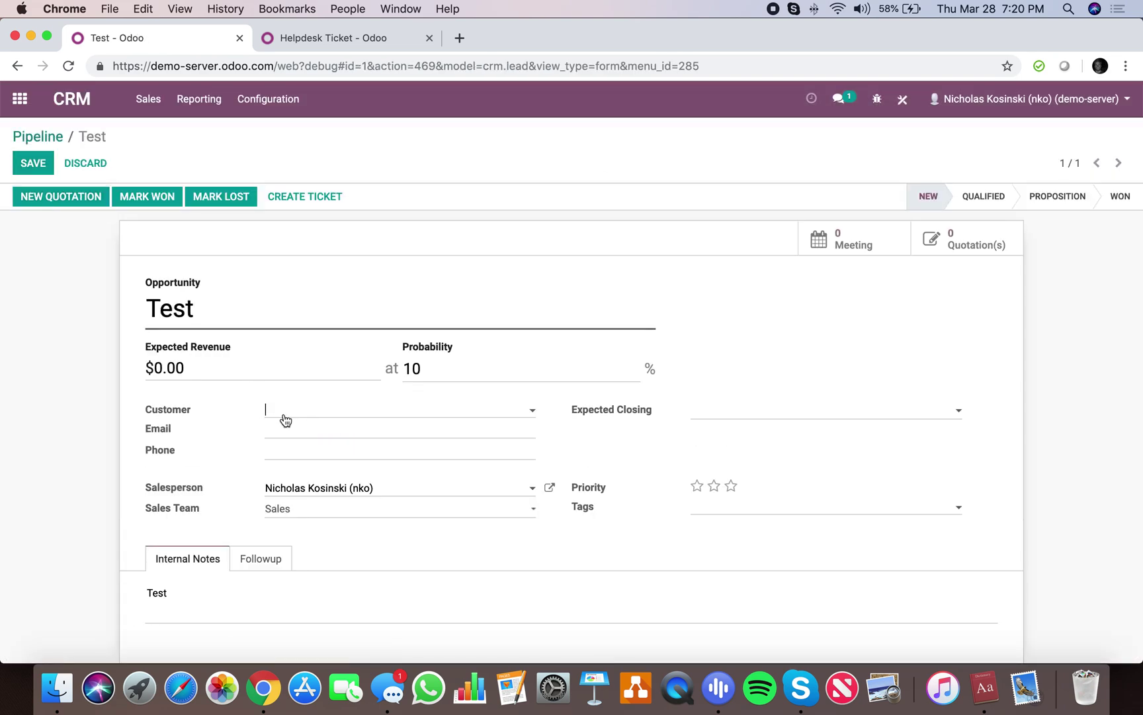
text(John Doe)
click(333, 431)
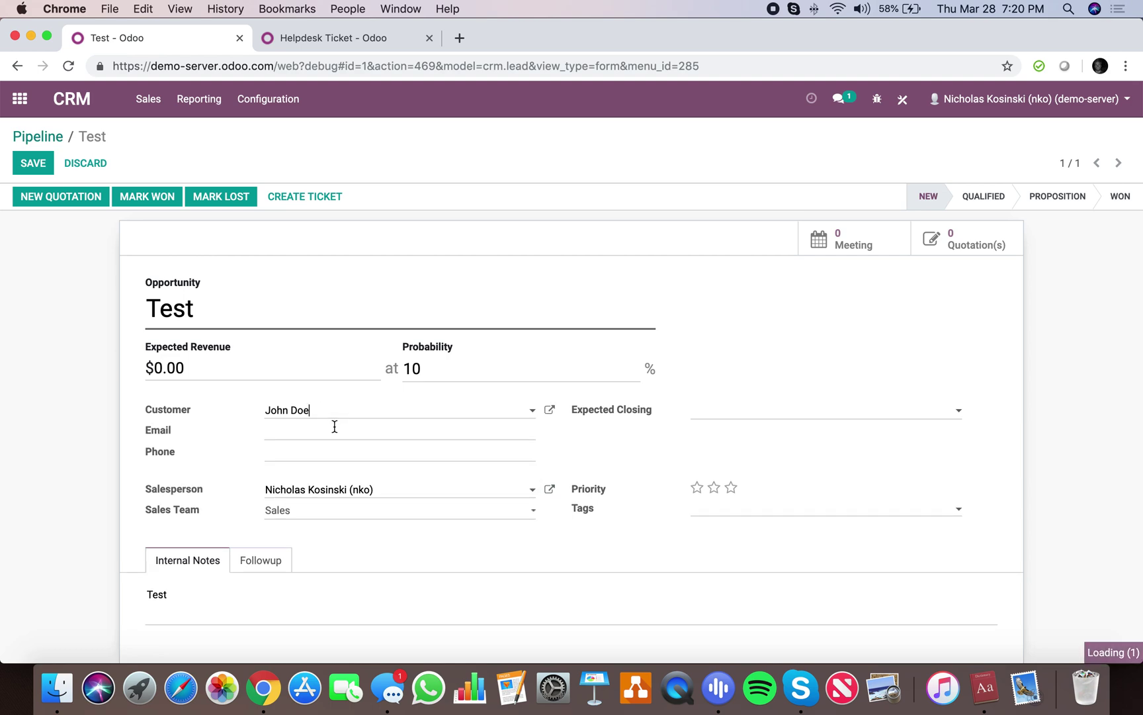
In the other browser tab, open the Helpdesk overview
click(344, 37)
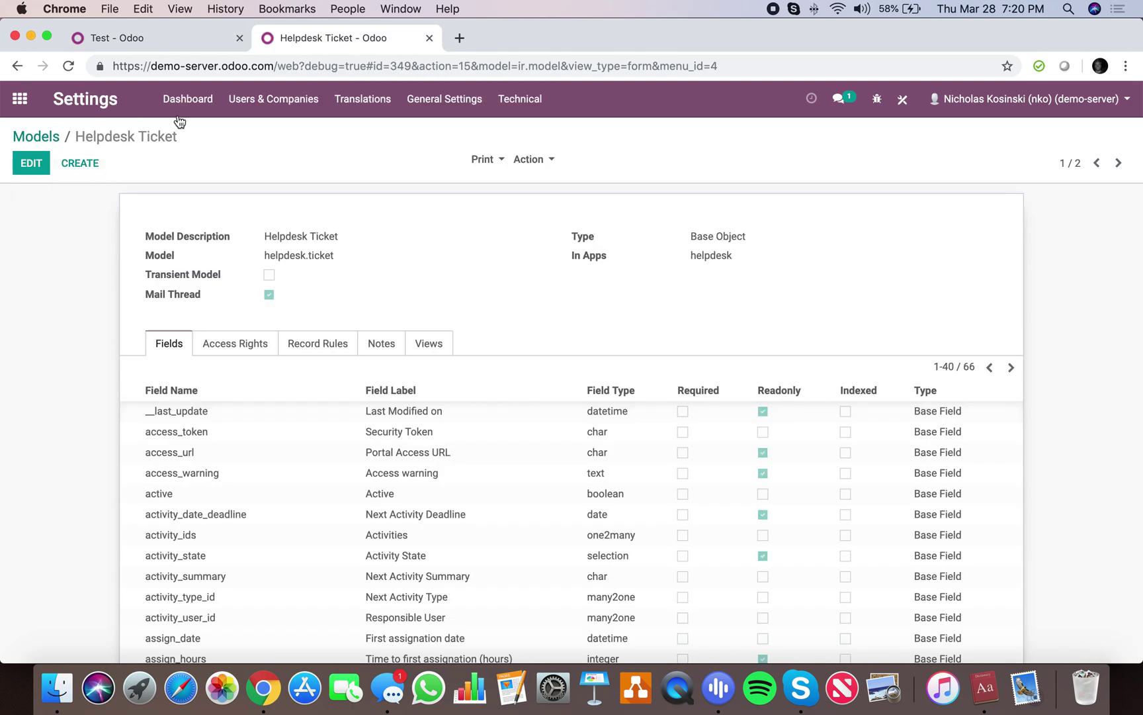
click(33, 106)
click(852, 271)
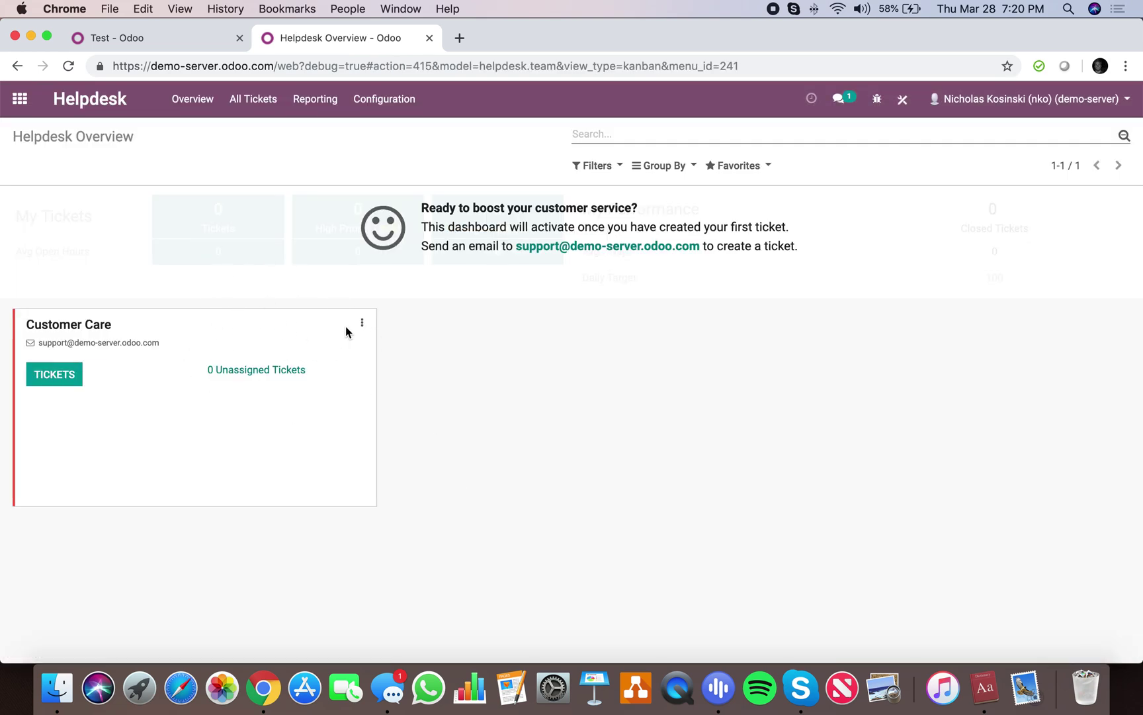
Return to the Test opportunity, save it and create a ticket from it
click(141, 41)
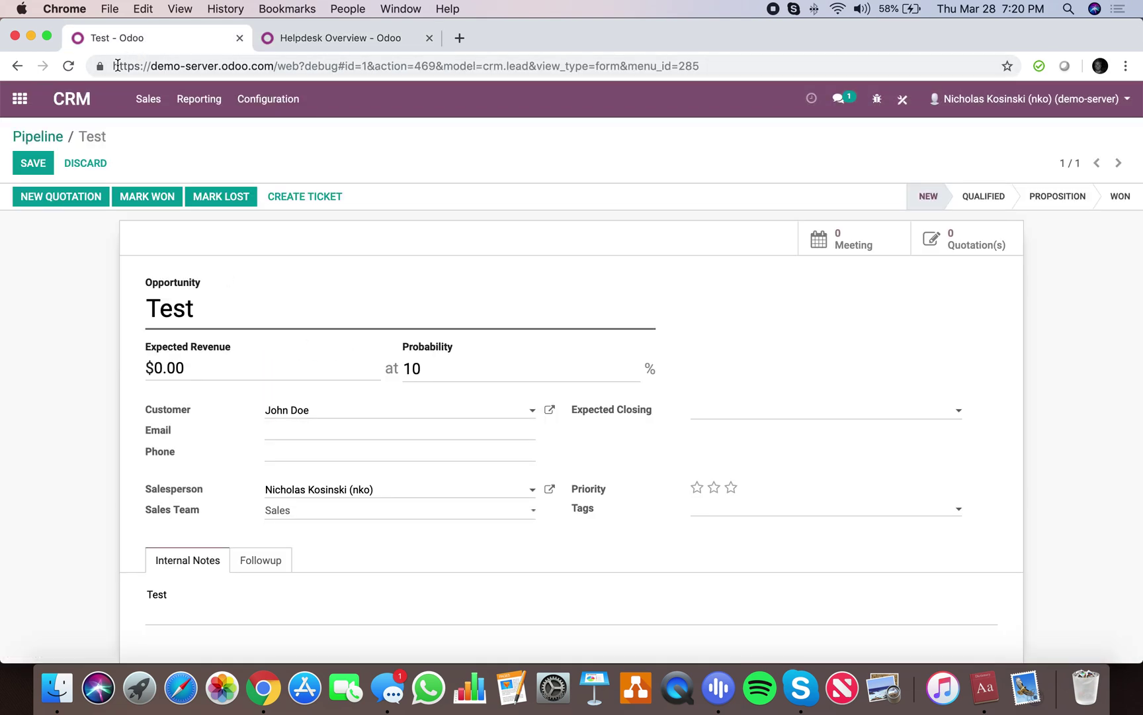
click(37, 168)
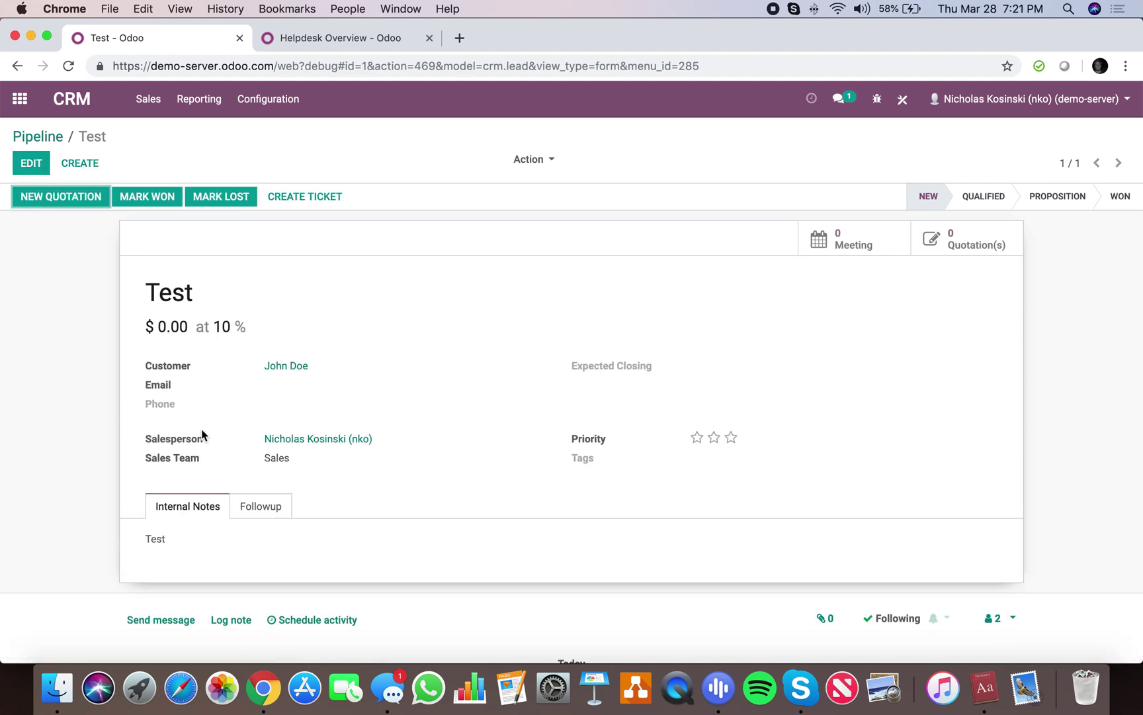
click(308, 199)
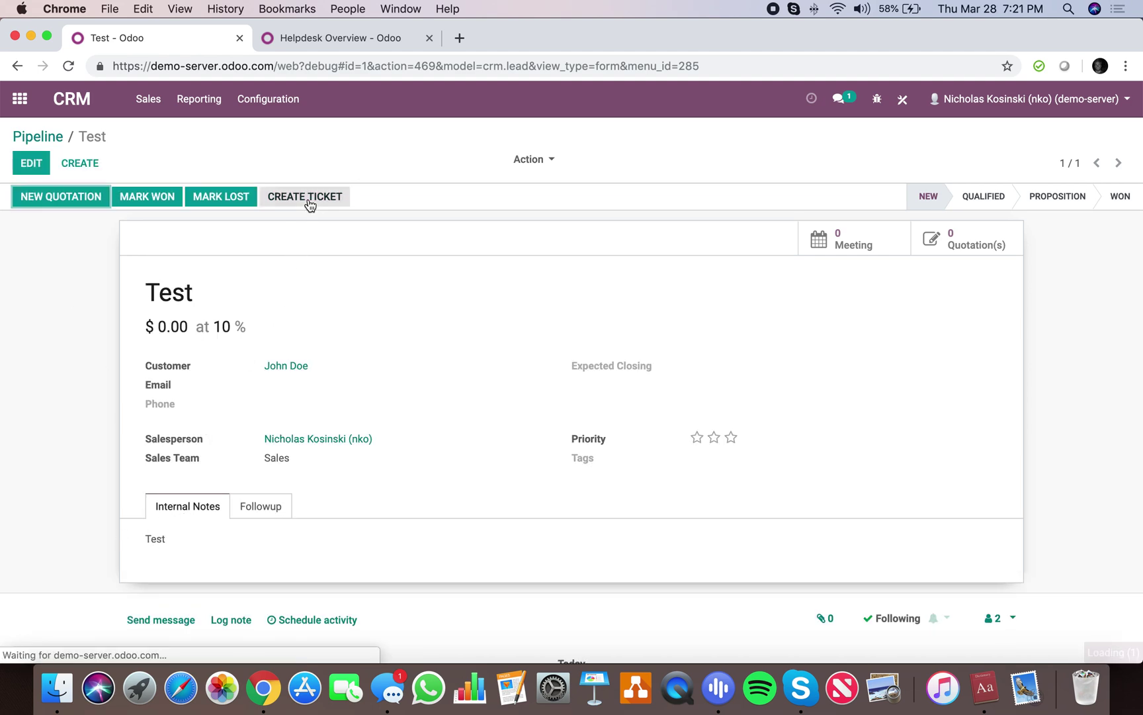
In the Helpdesk tab, open the new ticket from the Customer Care team's unassigned tickets
click(353, 41)
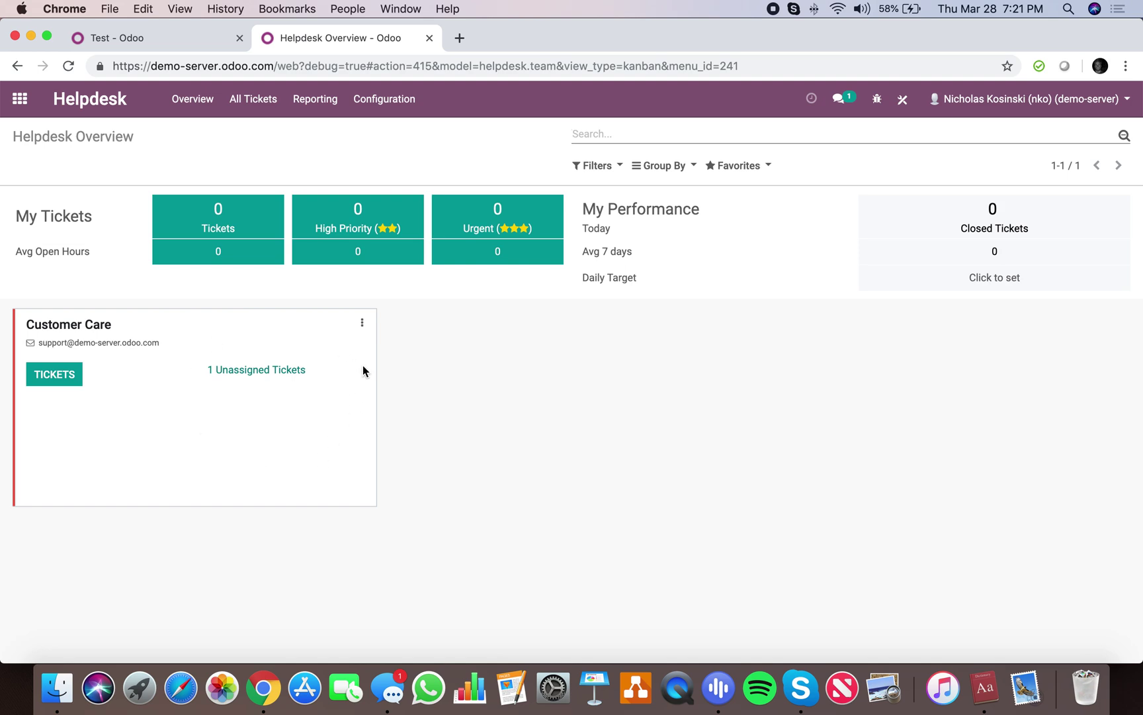
click(259, 368)
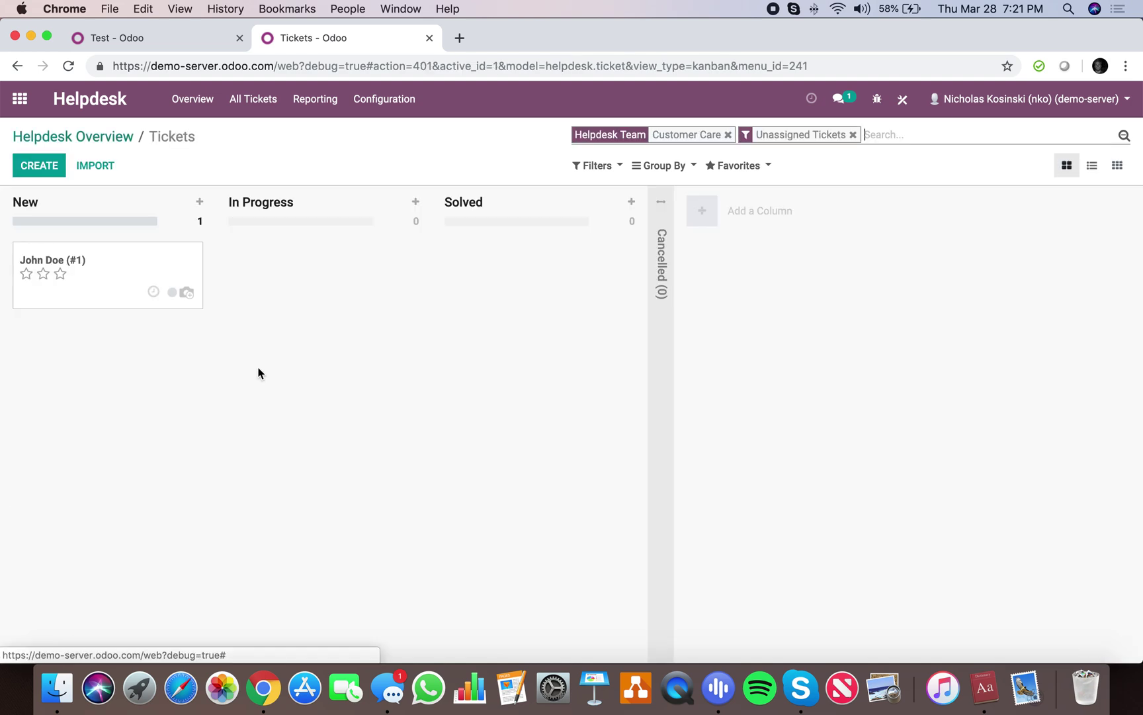
click(109, 259)
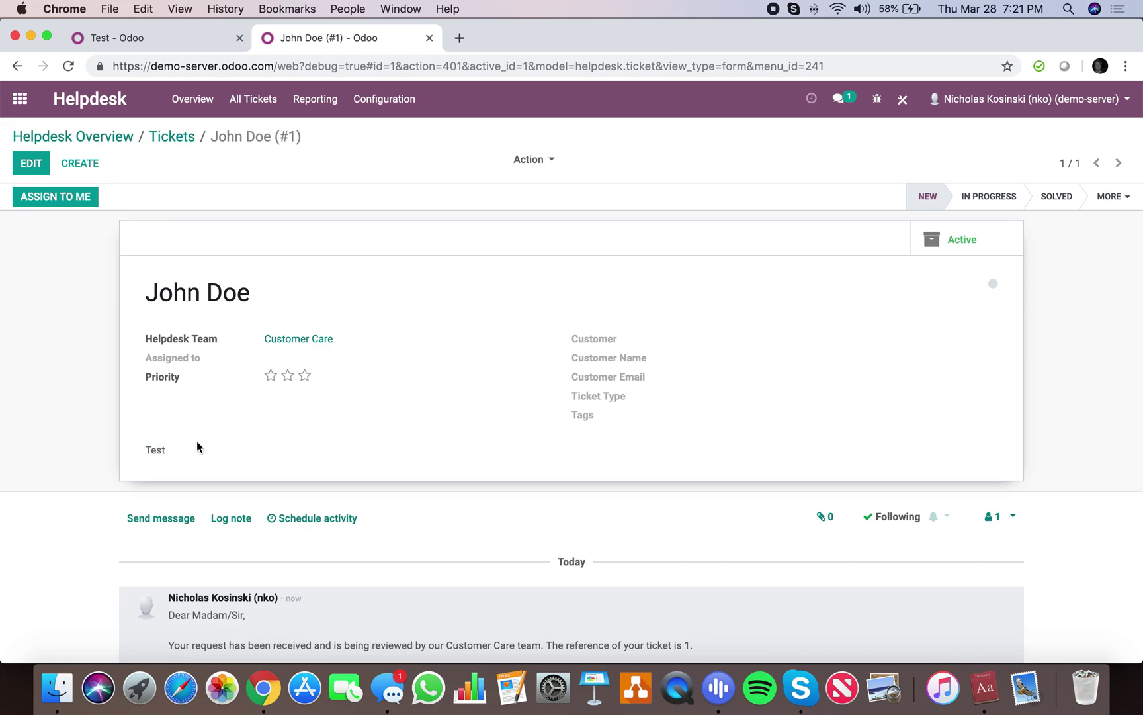
Use Studio to add the existing Opportunity field (x_opp_id) below Priority on the ticket form, and close Studio
click(897, 109)
scroll(155, 557, down, 10)
scroll(154, 557, down, 5)
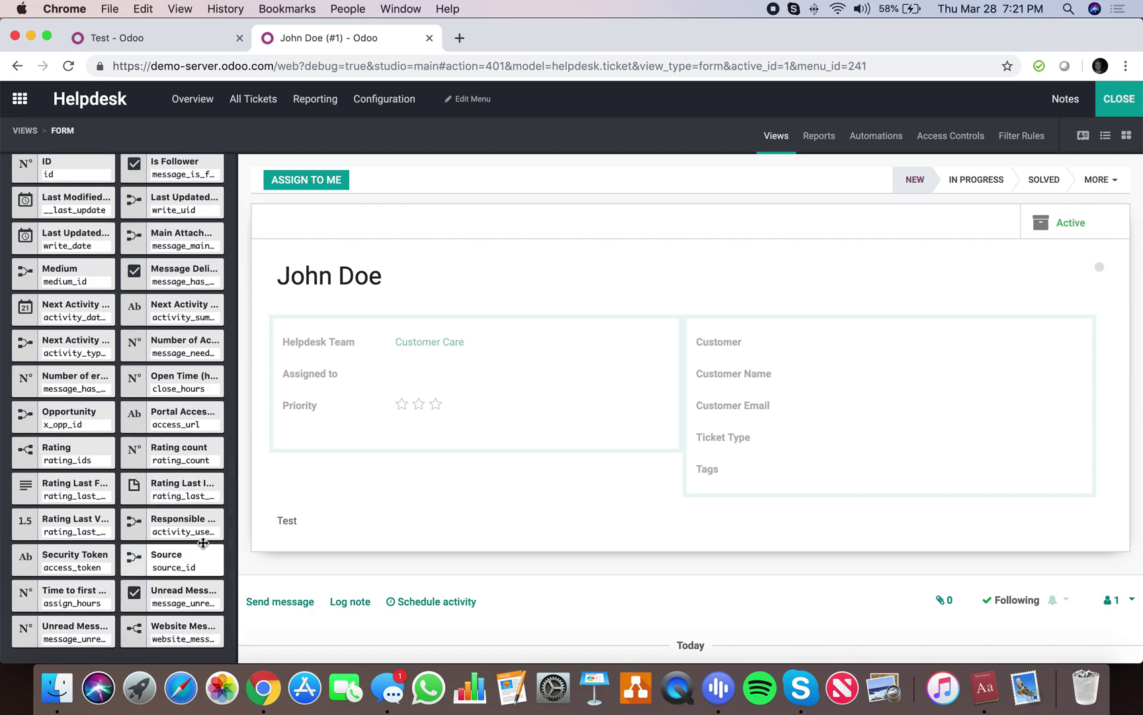
click(76, 415)
drag(76, 415, 365, 452)
click(1129, 100)
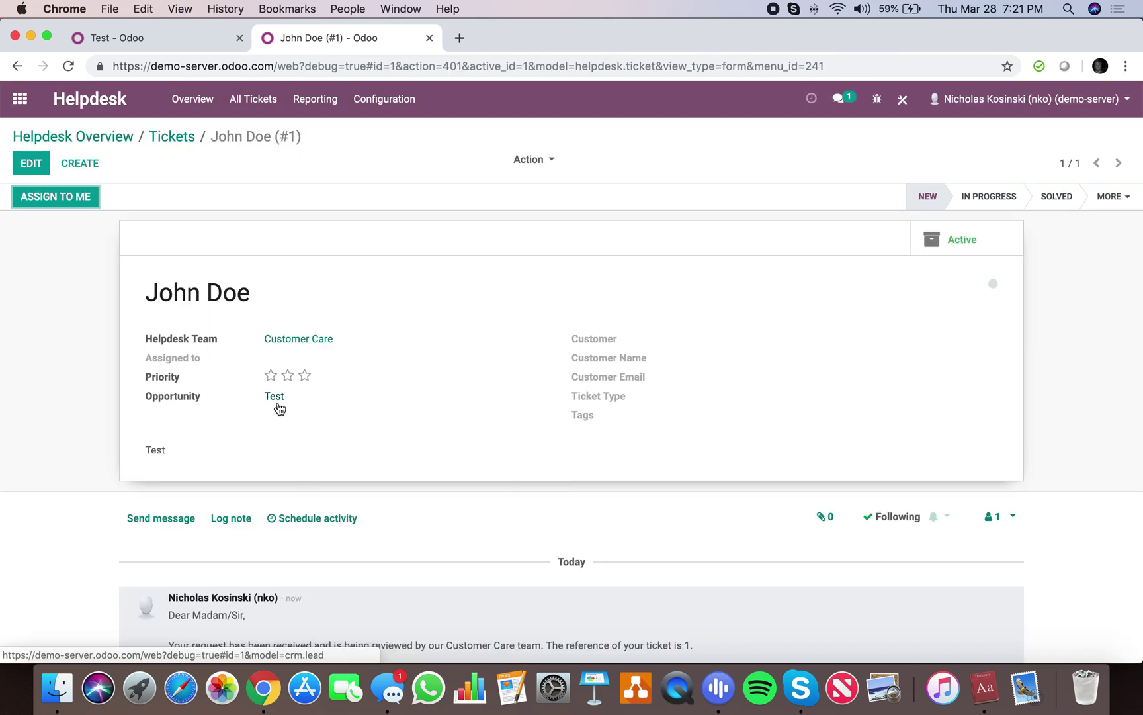
Open the Test opportunity from the CRM pipeline and start customizing its form in Studio
click(28, 106)
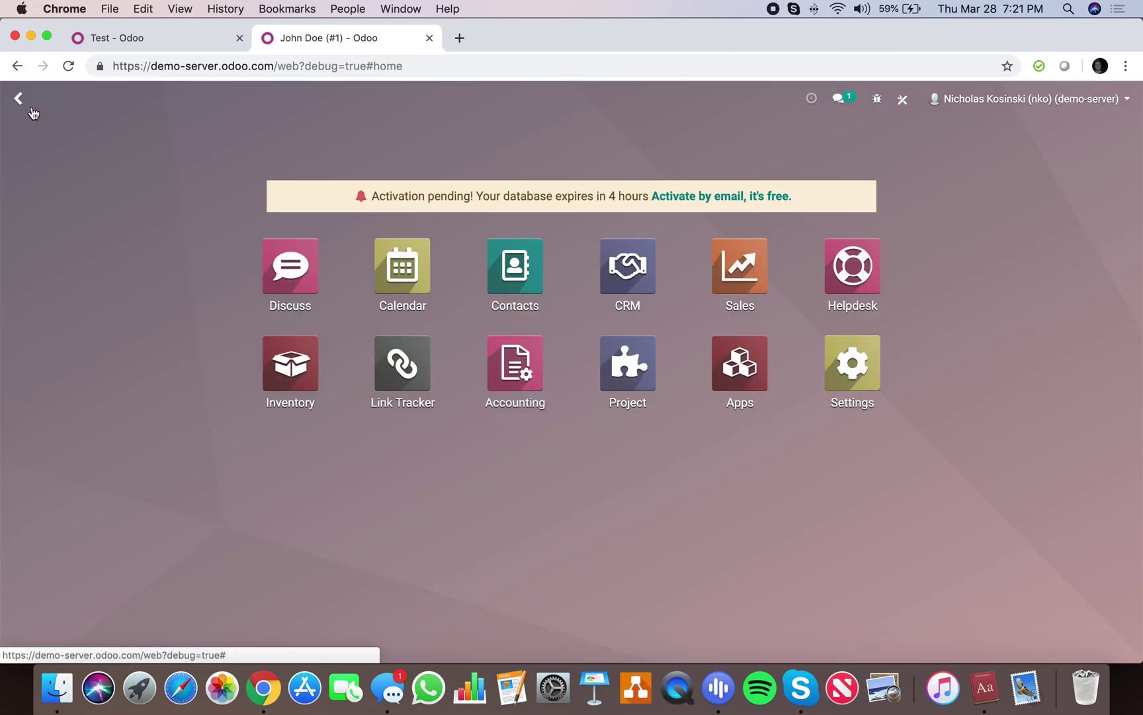
text(crm)
click(315, 315)
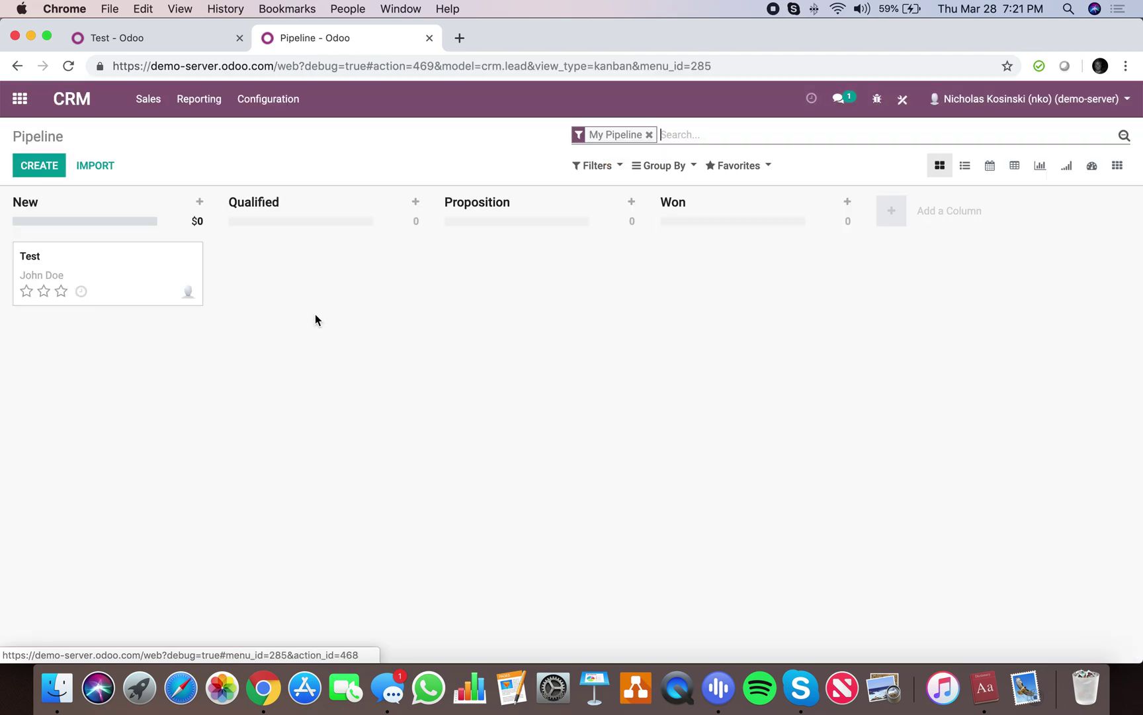
click(126, 276)
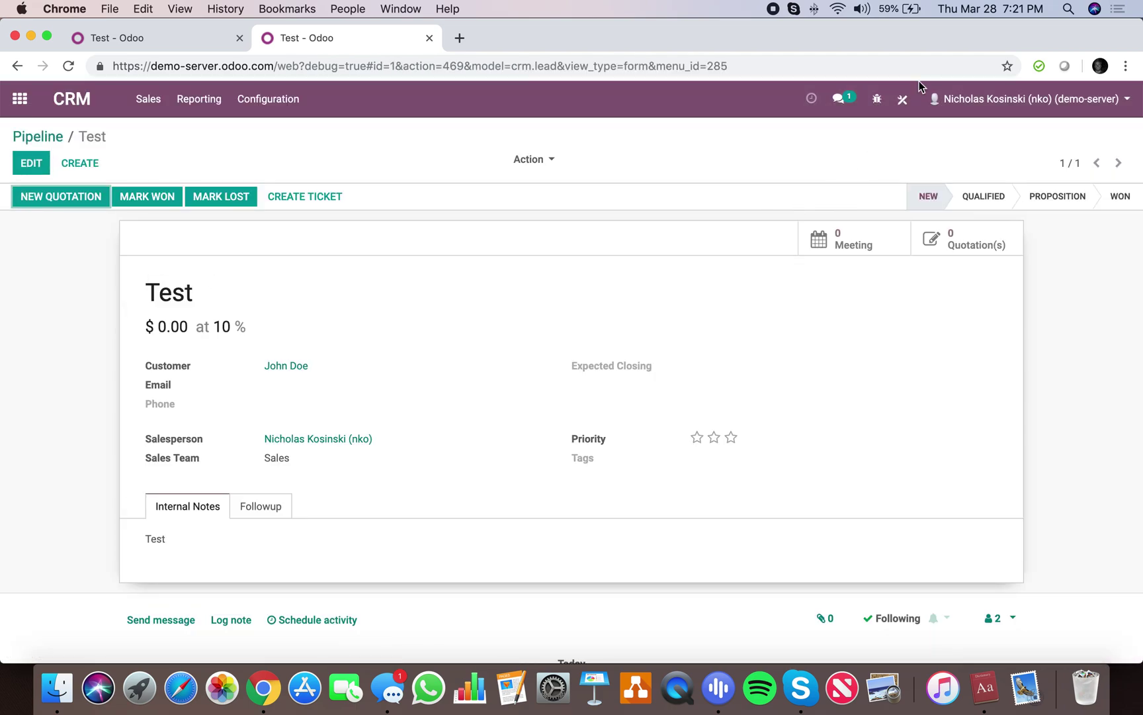
click(876, 99)
click(899, 100)
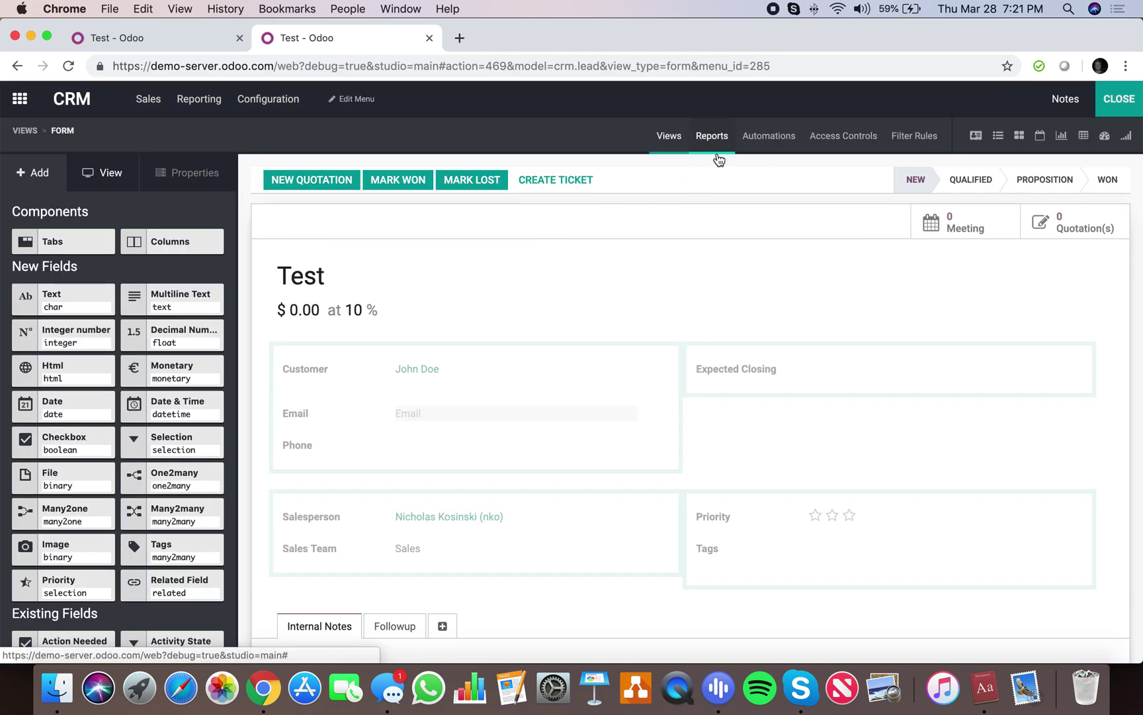
click(1125, 105)
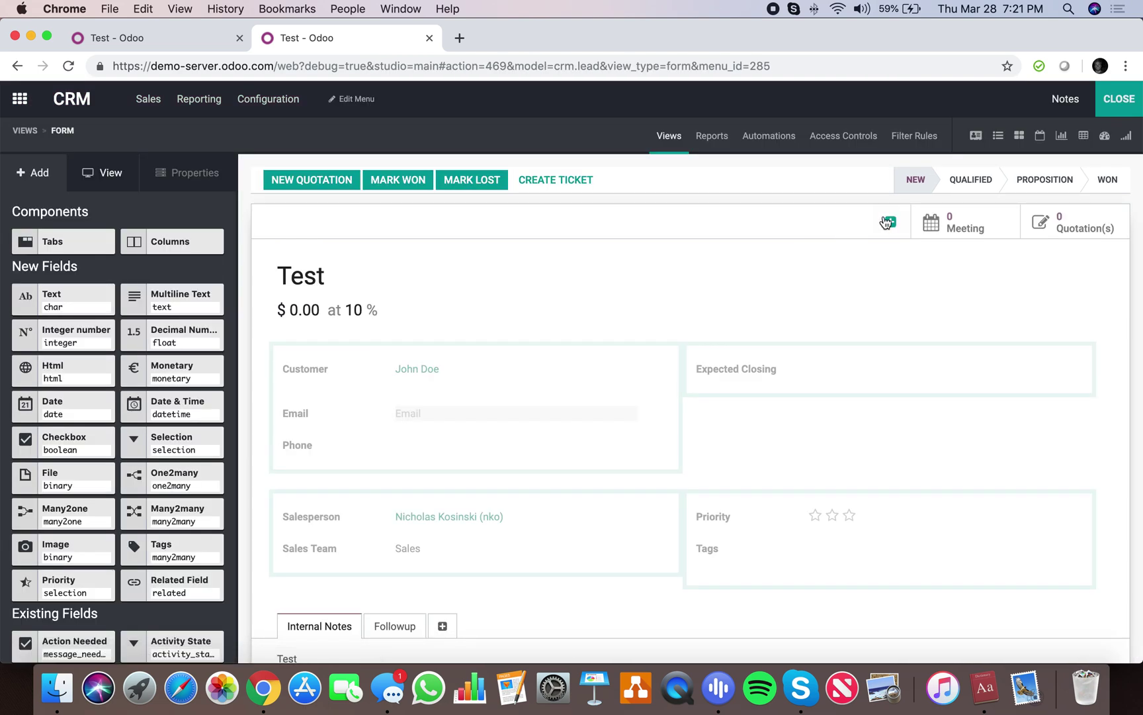
Add a smart button labelled Tickets with the info icon, related to the field Opportunity (helpdesk.ticket)
click(887, 220)
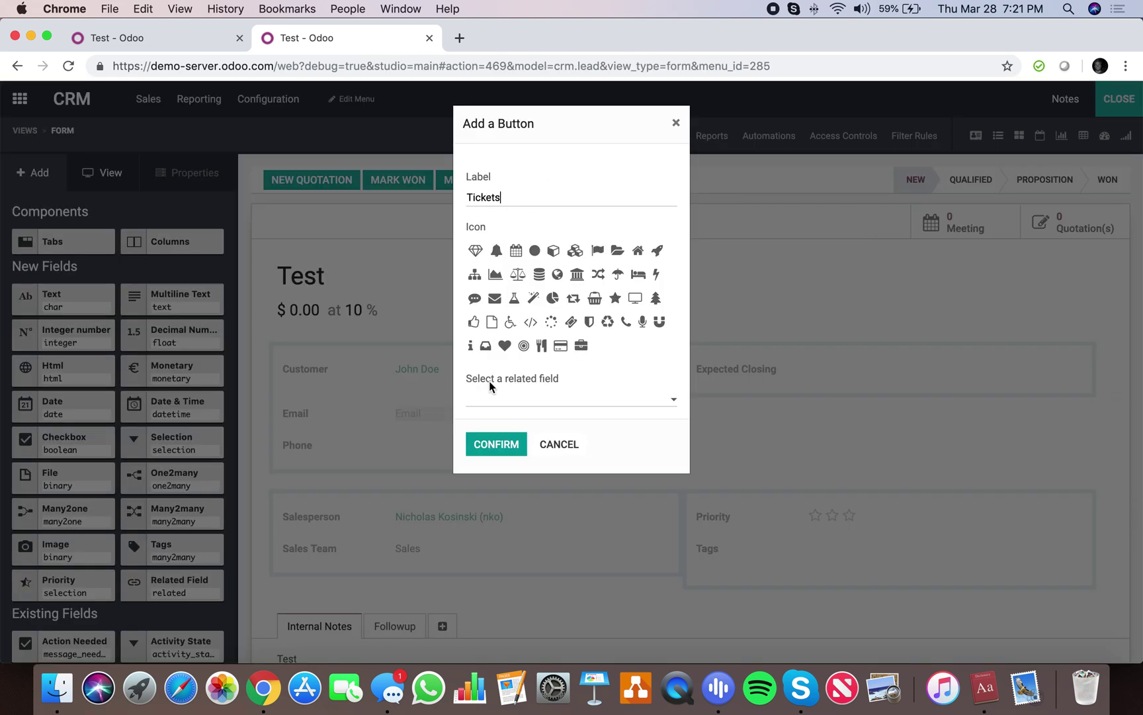
click(509, 406)
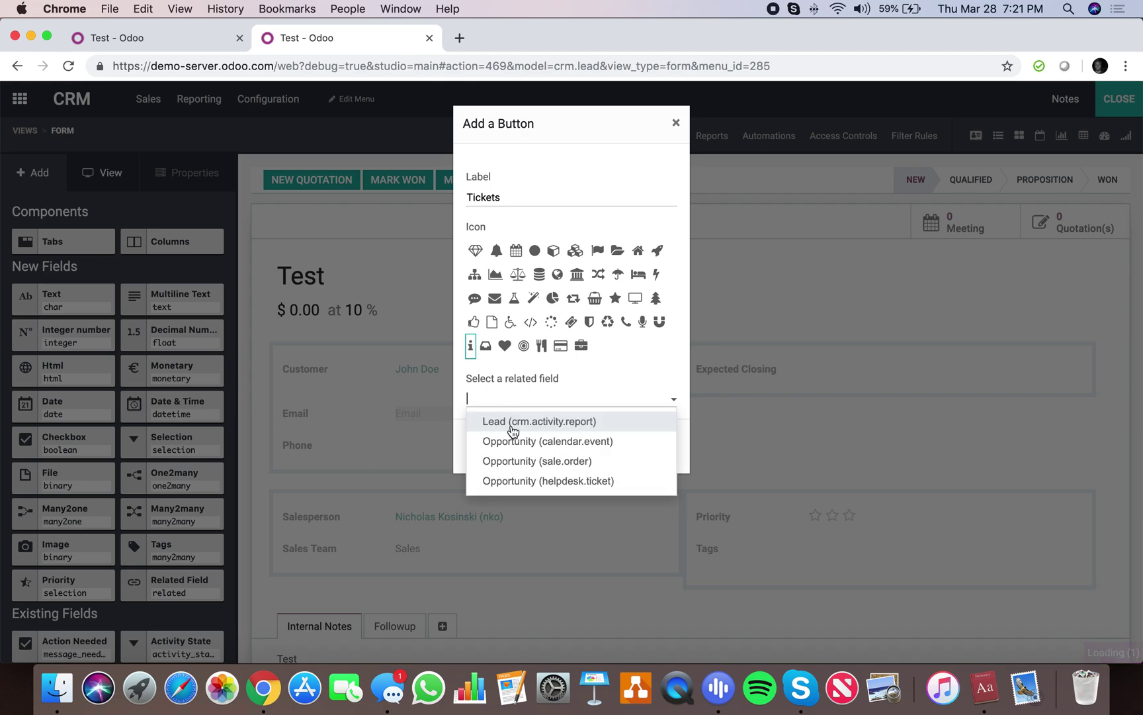
click(522, 480)
click(493, 452)
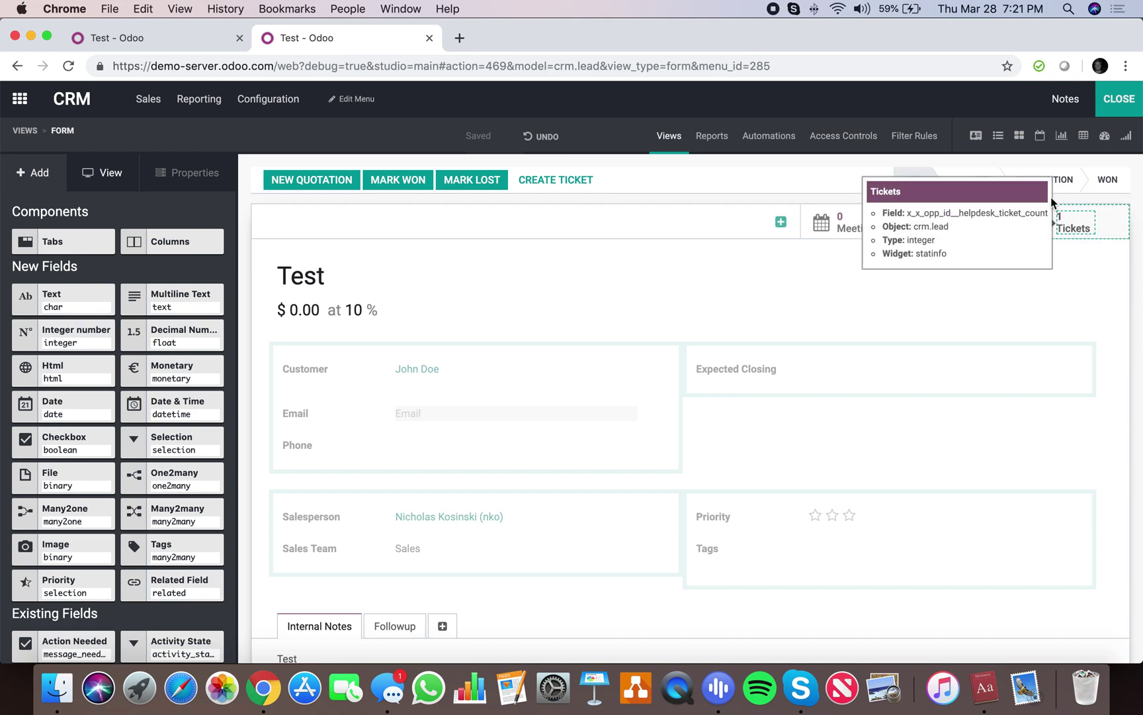
click(1075, 227)
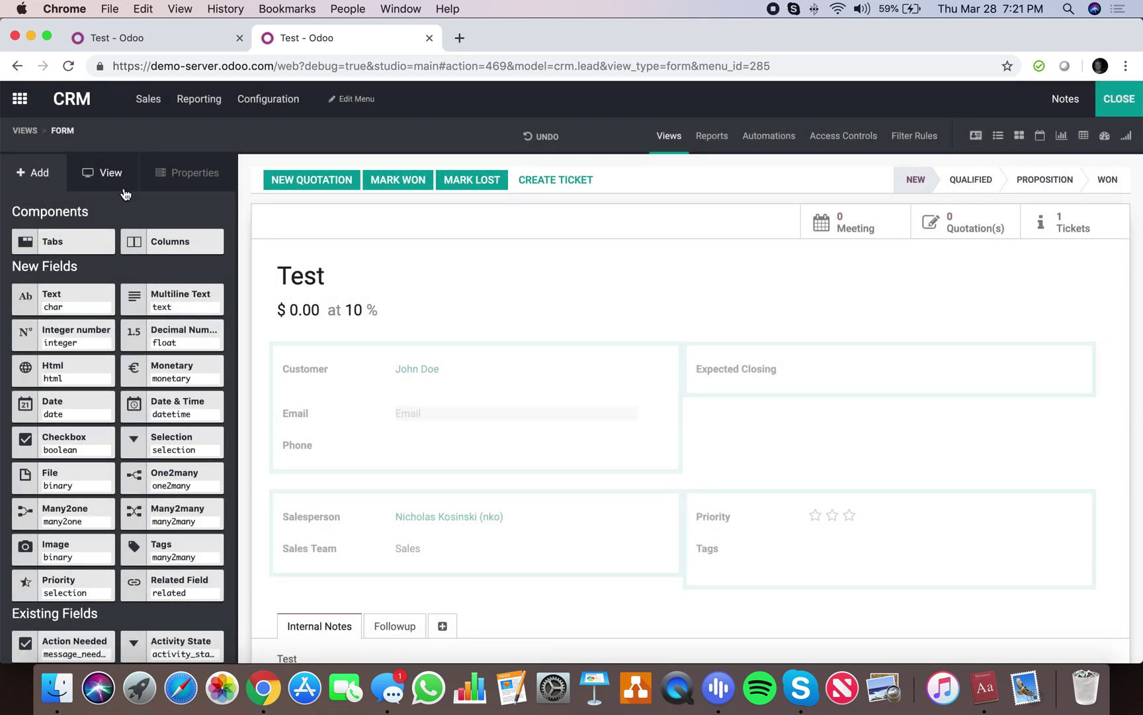
Open the form's XML source and select the view "Odoo Studio: crm.lead.form.opportunity customization"
click(116, 184)
click(115, 337)
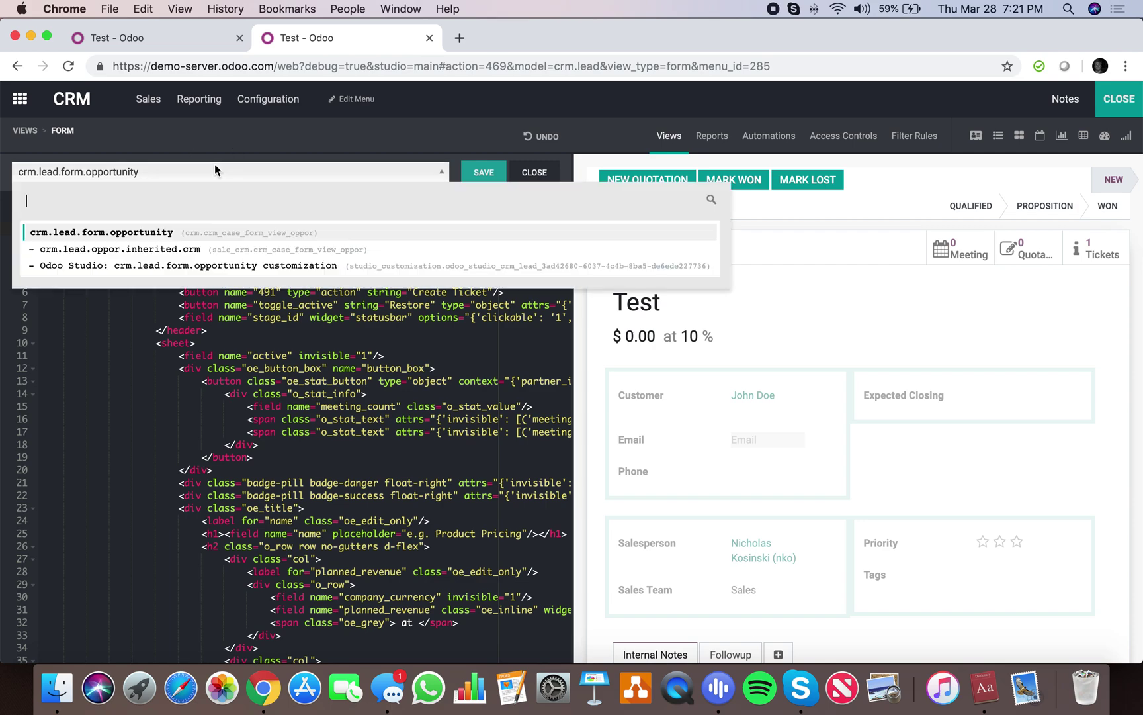
click(220, 265)
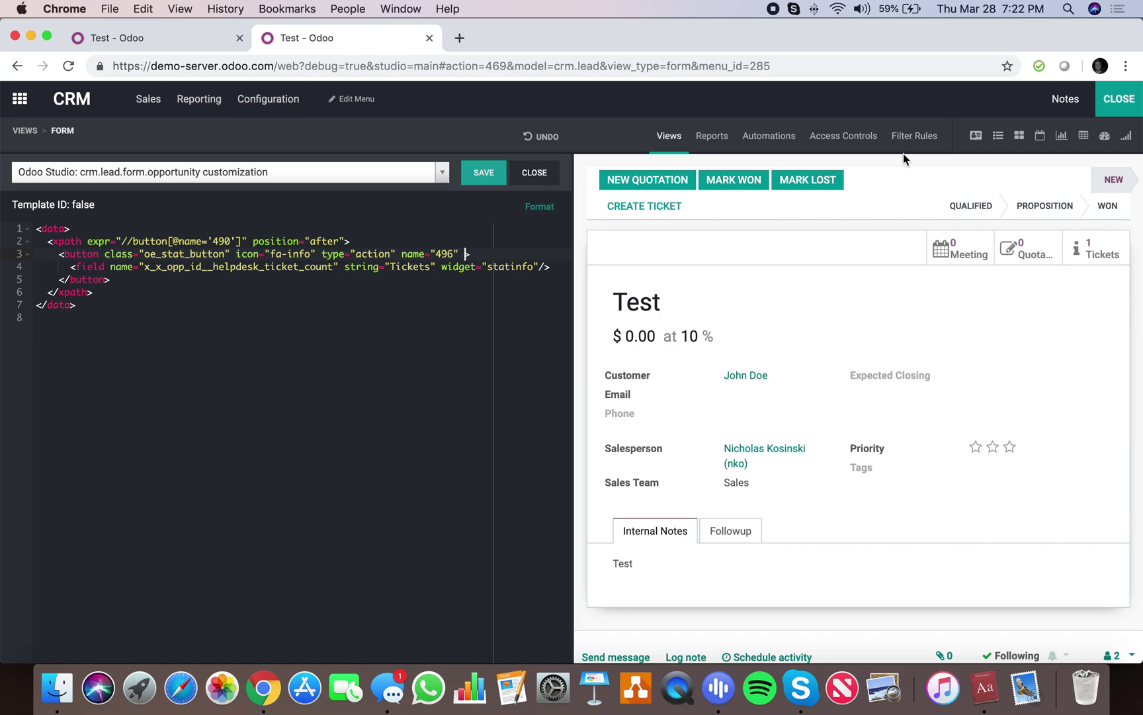
Switch to the browser window with the test-demo database, start a new sales order and open its form in Studio
key(ctrl+Up)
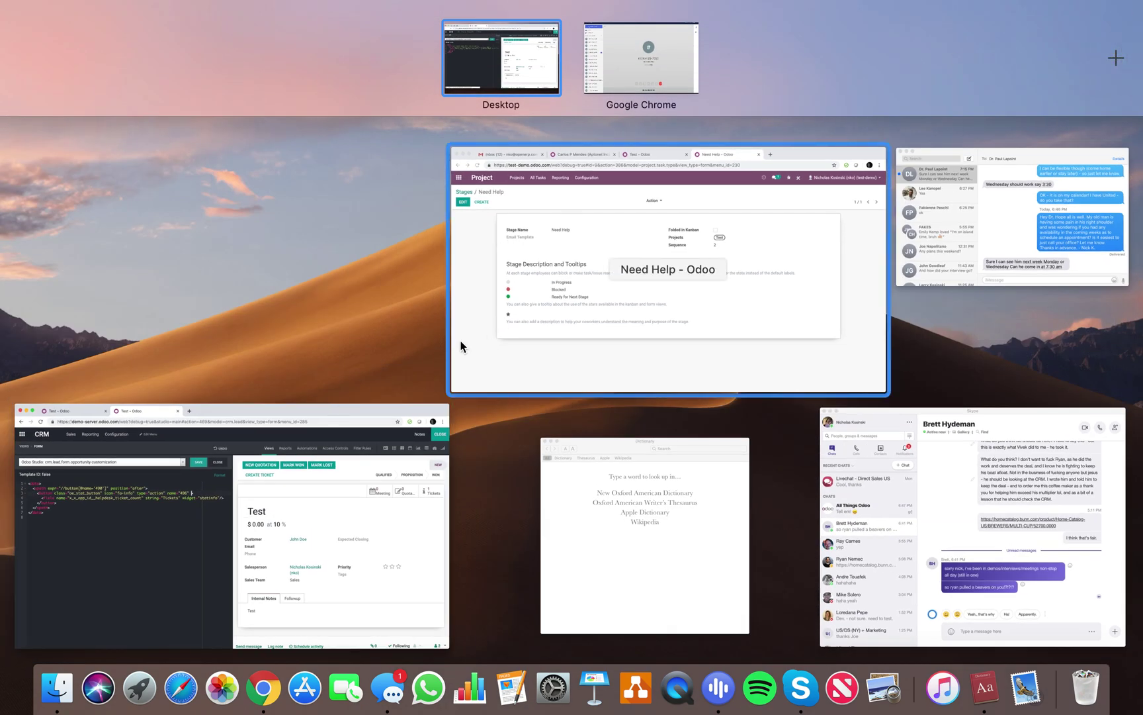
click(519, 307)
click(503, 45)
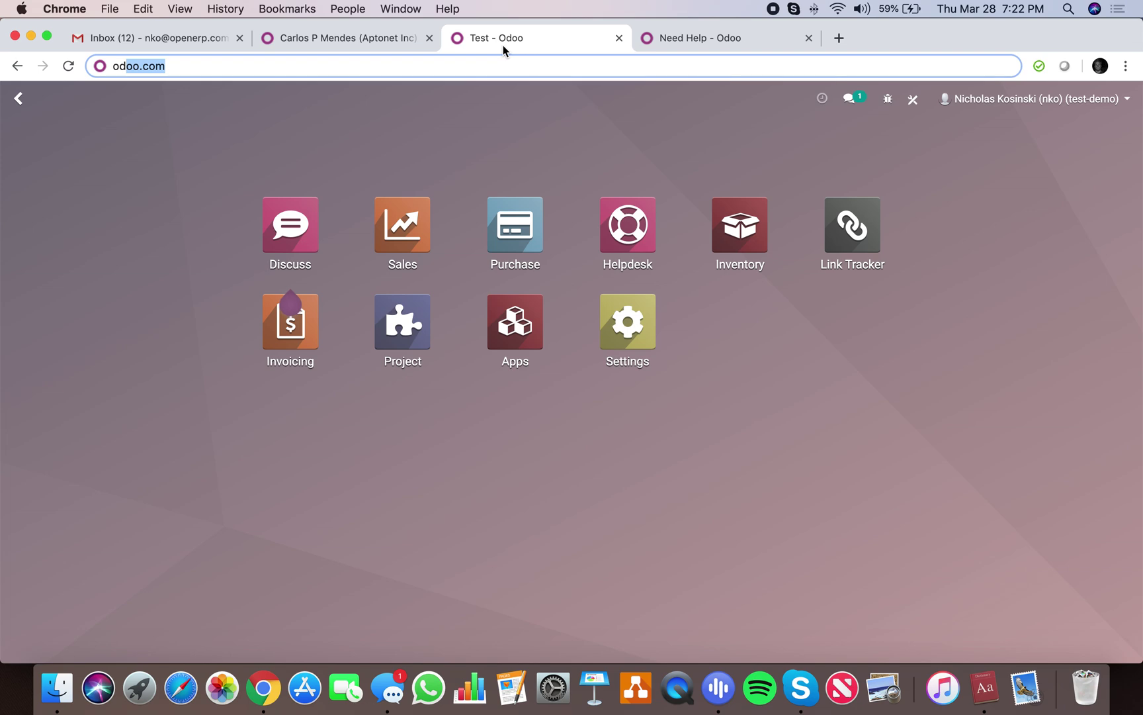
click(324, 39)
click(452, 40)
click(225, 253)
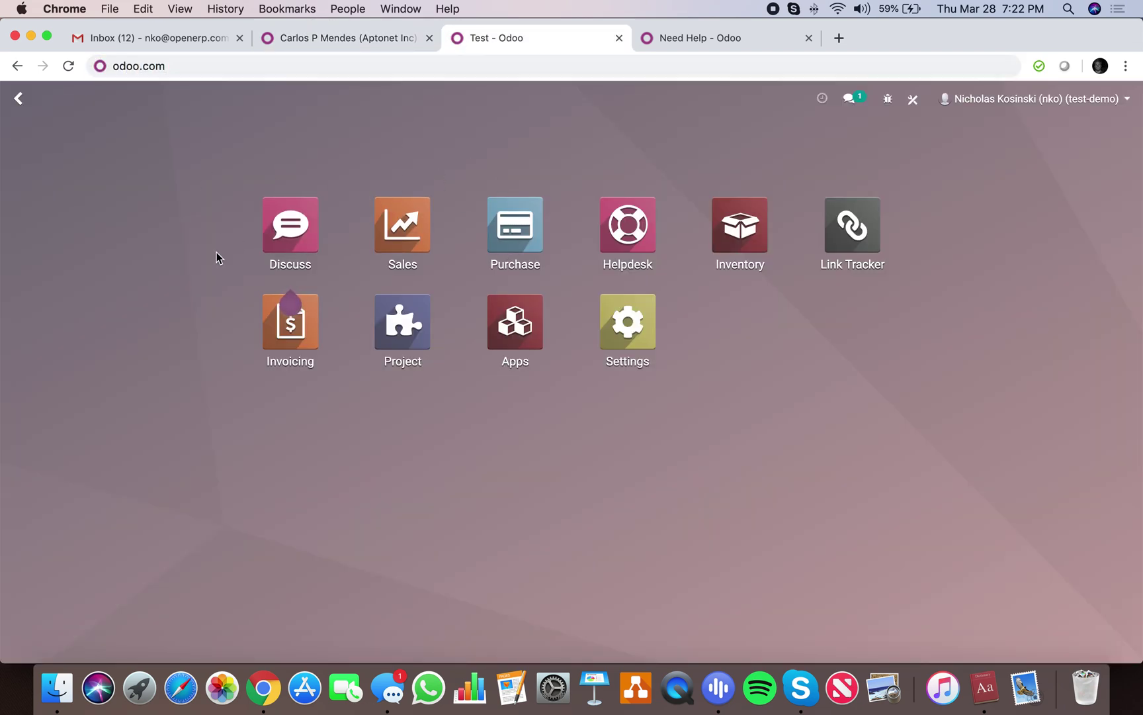
text(order)
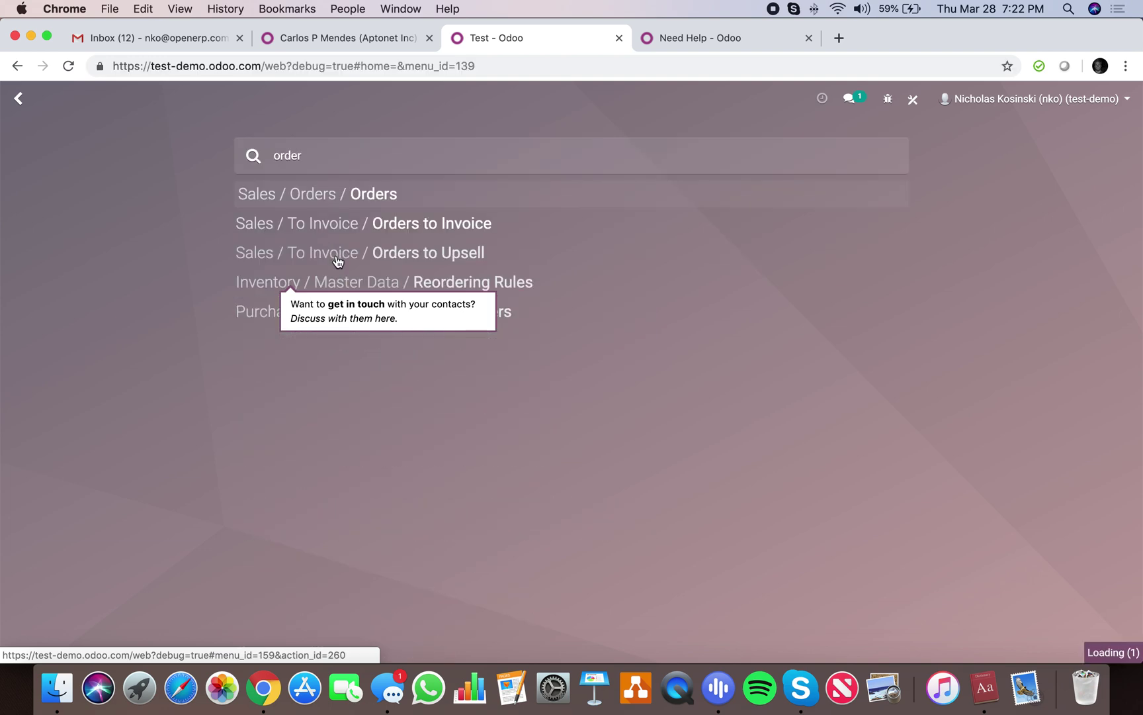
key(Return)
click(36, 164)
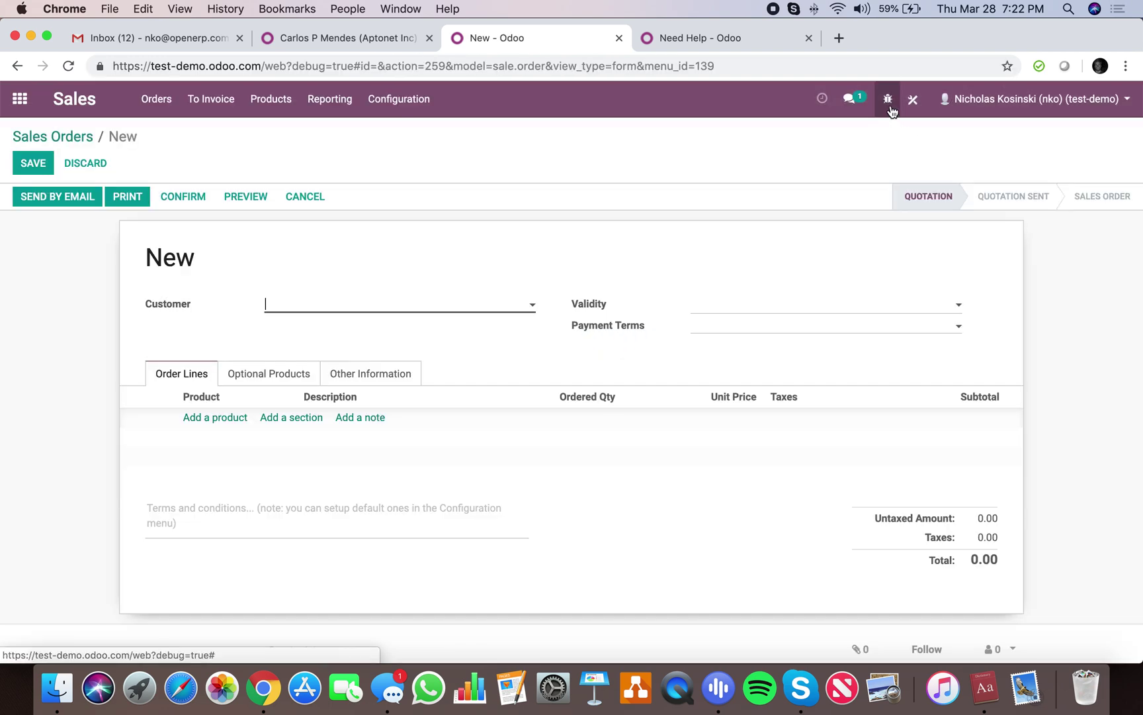
click(913, 106)
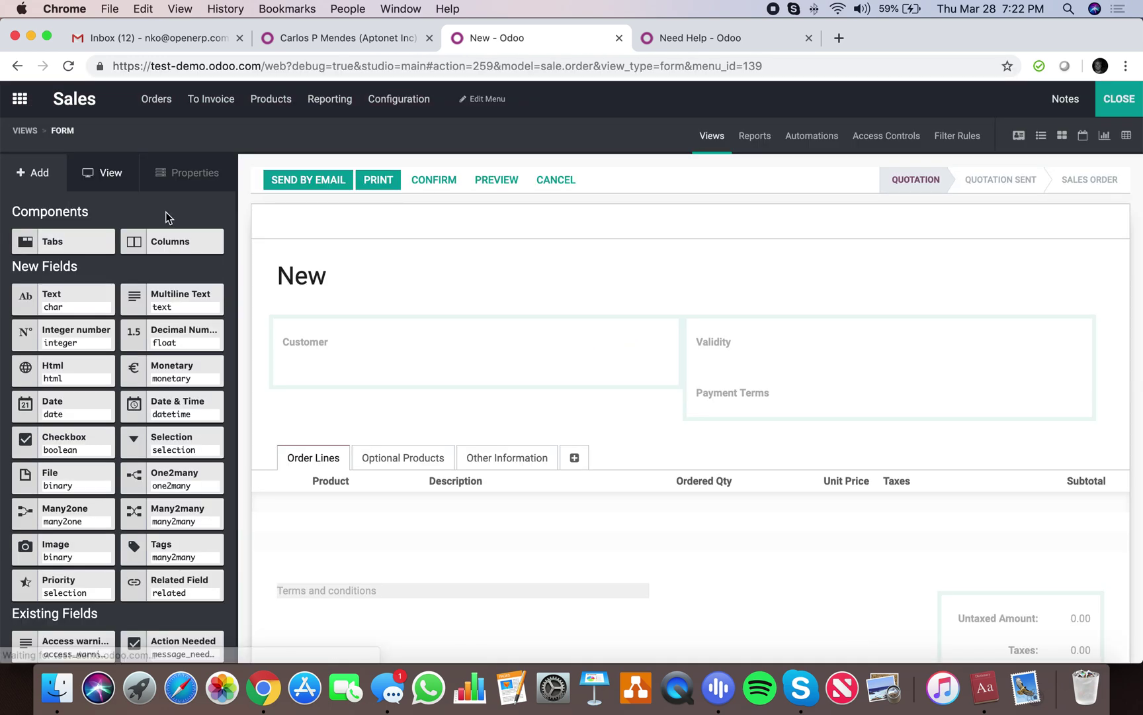
In the XML source of sale.order.form.sale.stock, copy the attrs and groups attributes of the action_view_delivery button
click(104, 176)
click(98, 327)
click(142, 172)
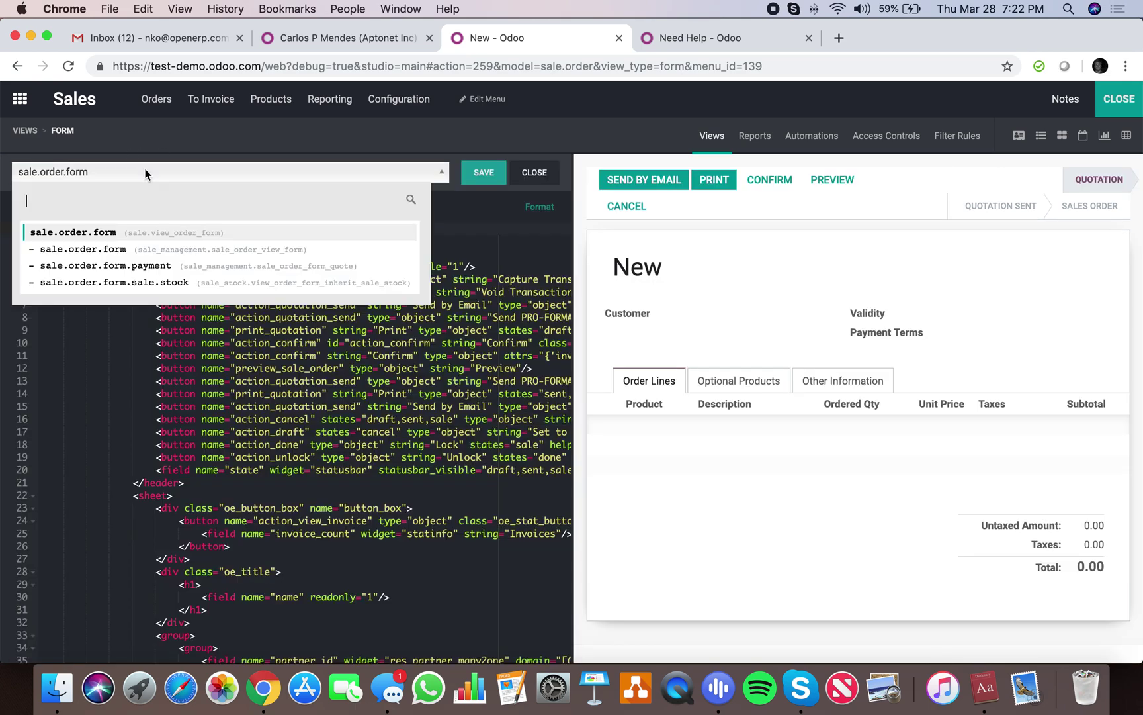
click(177, 285)
scroll(335, 298, right, 10)
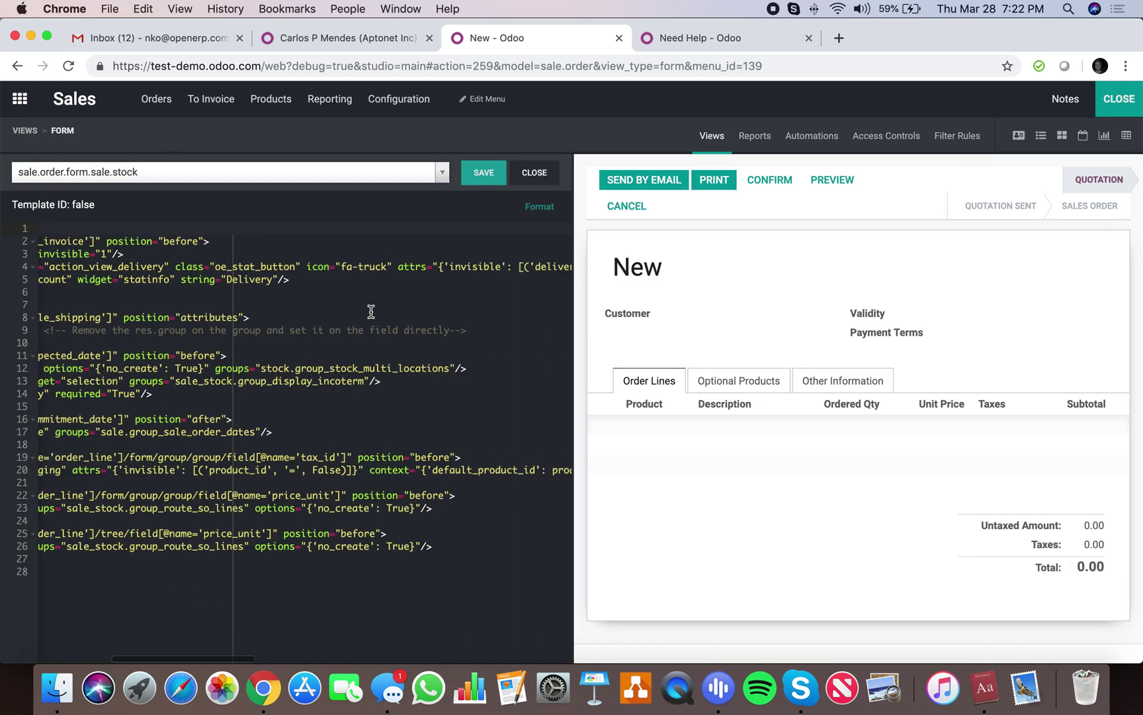
drag(295, 271, 561, 266)
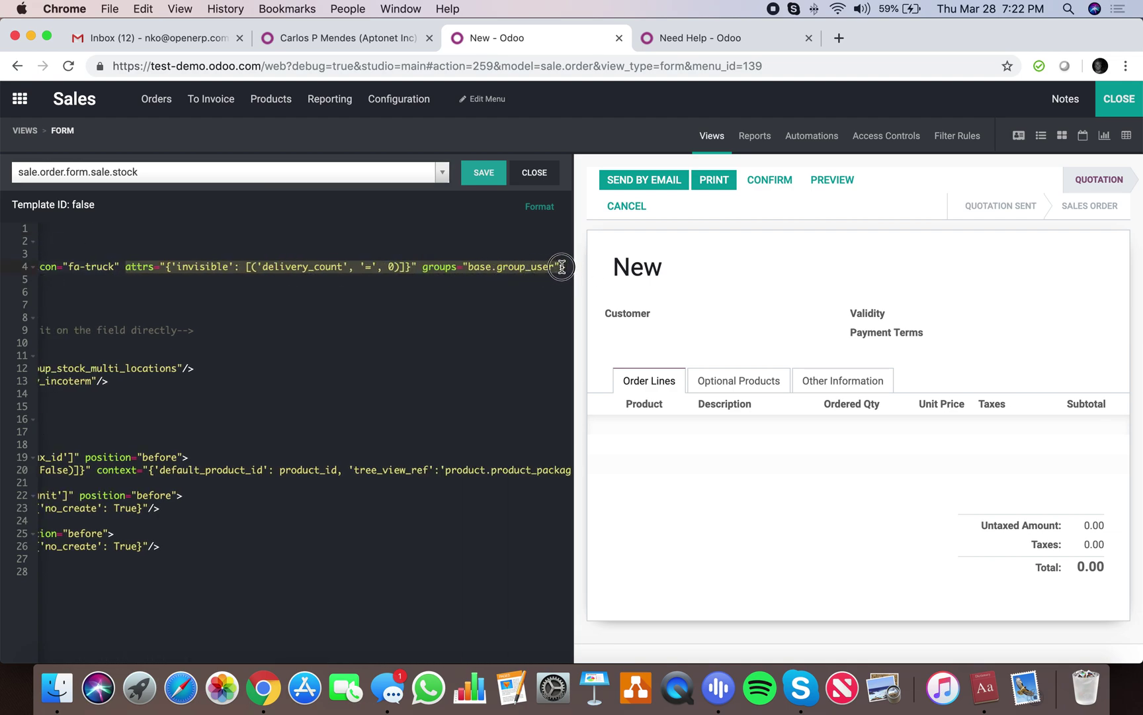
key(super+c)
Return to the opportunity's XML source and paste the copied attributes after name="496" in the Tickets button tag
key(ctrl+Up)
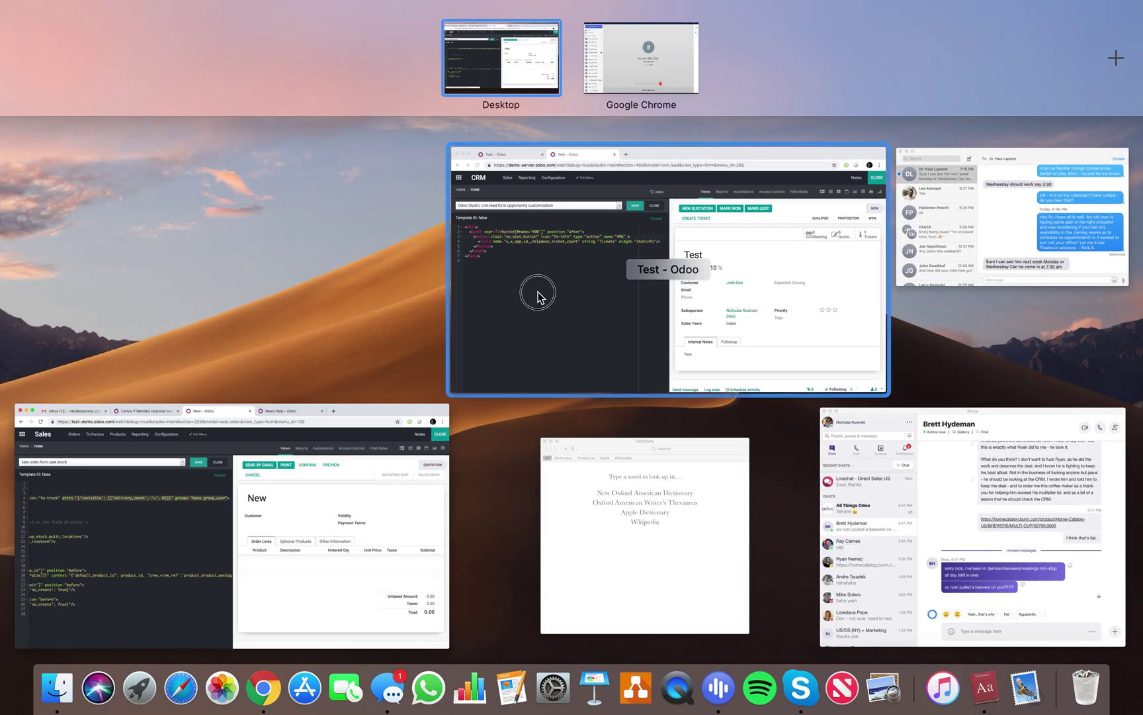
click(537, 296)
click(469, 253)
key(super+v)
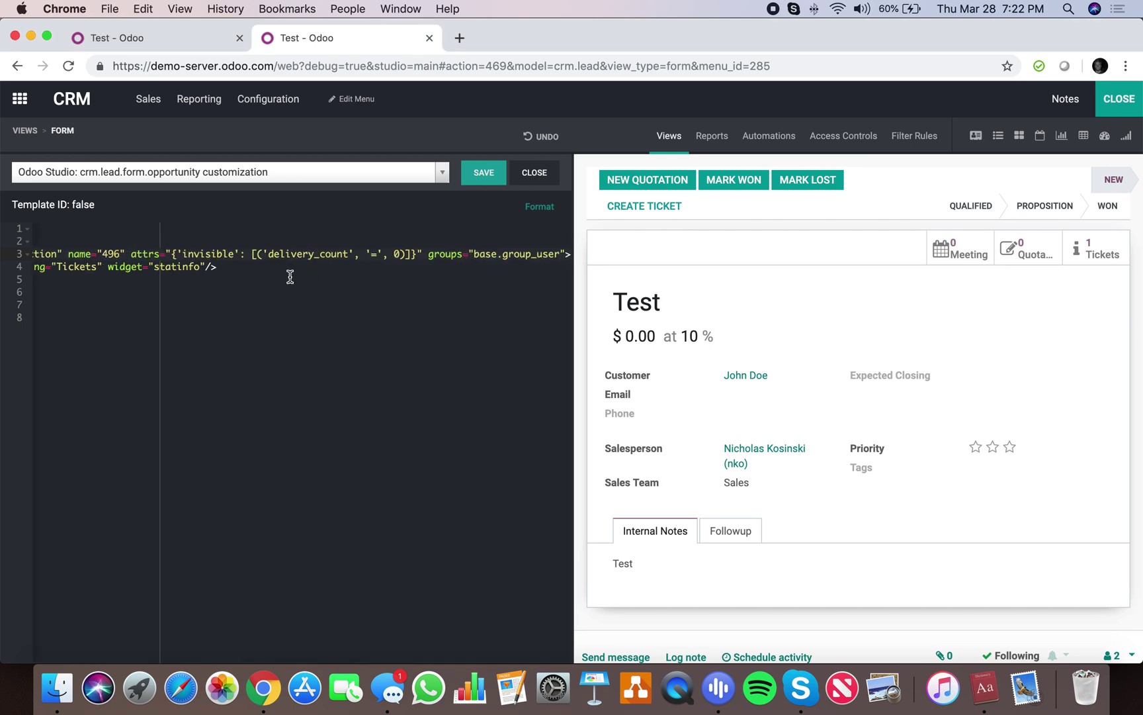
Replace delivery_count in the invisible condition with x_x_opp_id__helpdesk_ticket_count, save the view and close Studio
drag(356, 253, 271, 254)
key(BackSpace)
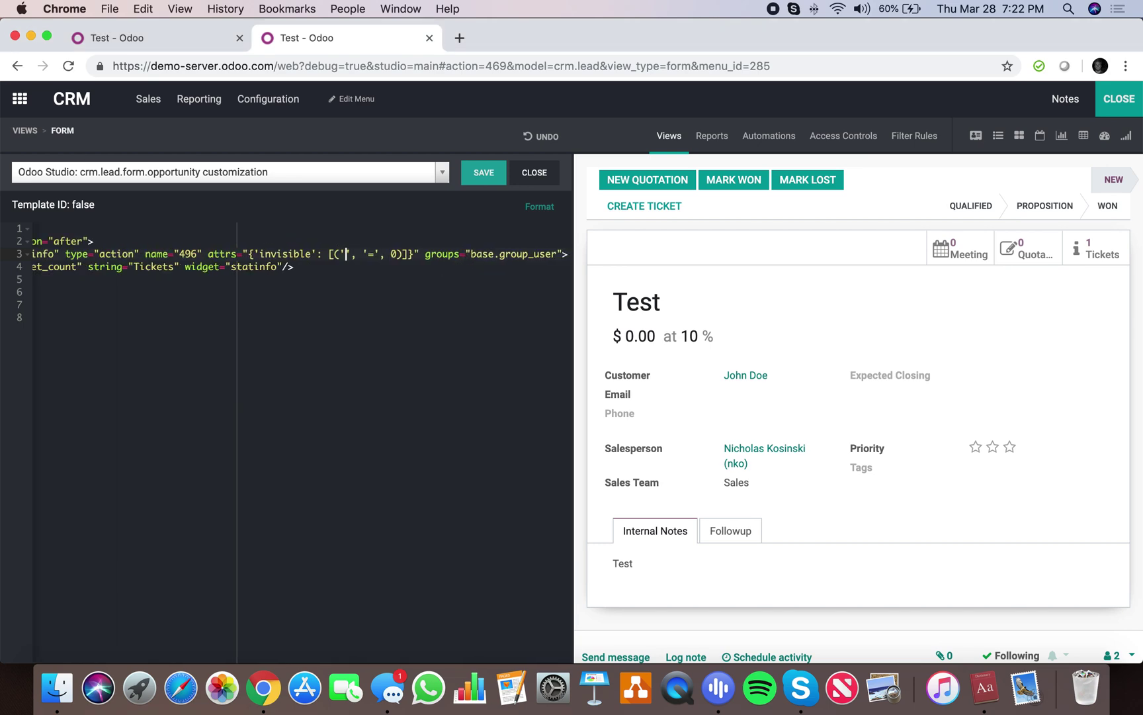
scroll(236, 330, left, 5)
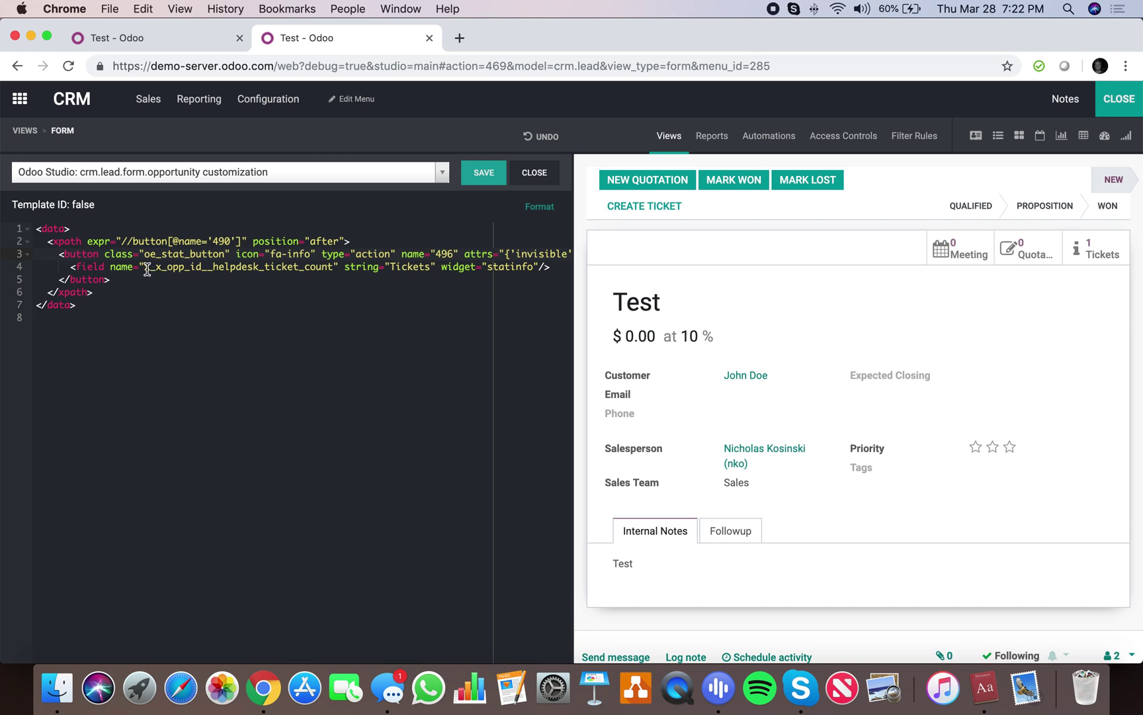
drag(145, 266, 332, 267)
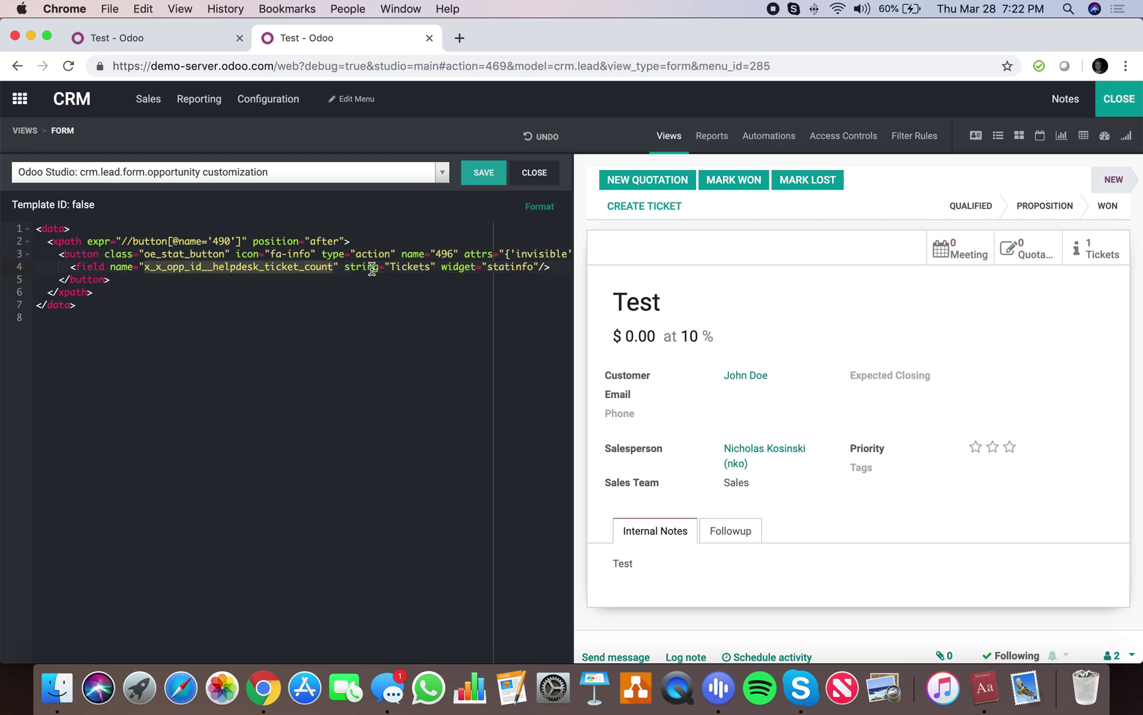
scroll(373, 266, right, 5)
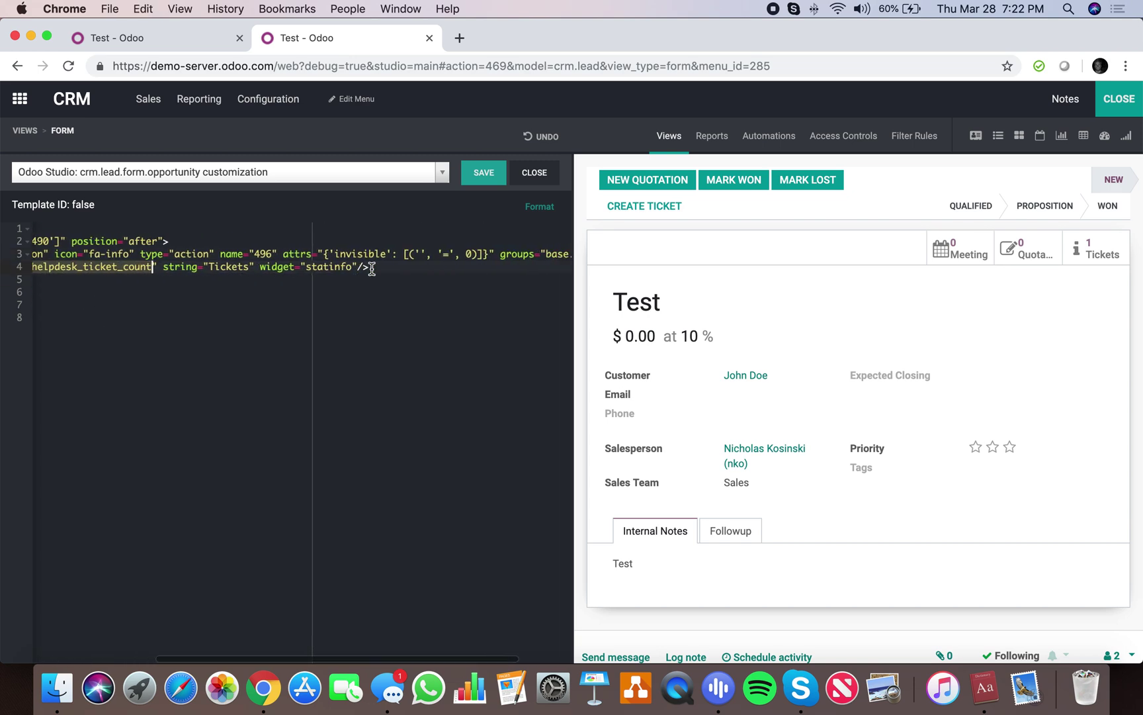
click(420, 253)
key(super+v)
scroll(422, 253, right, 4)
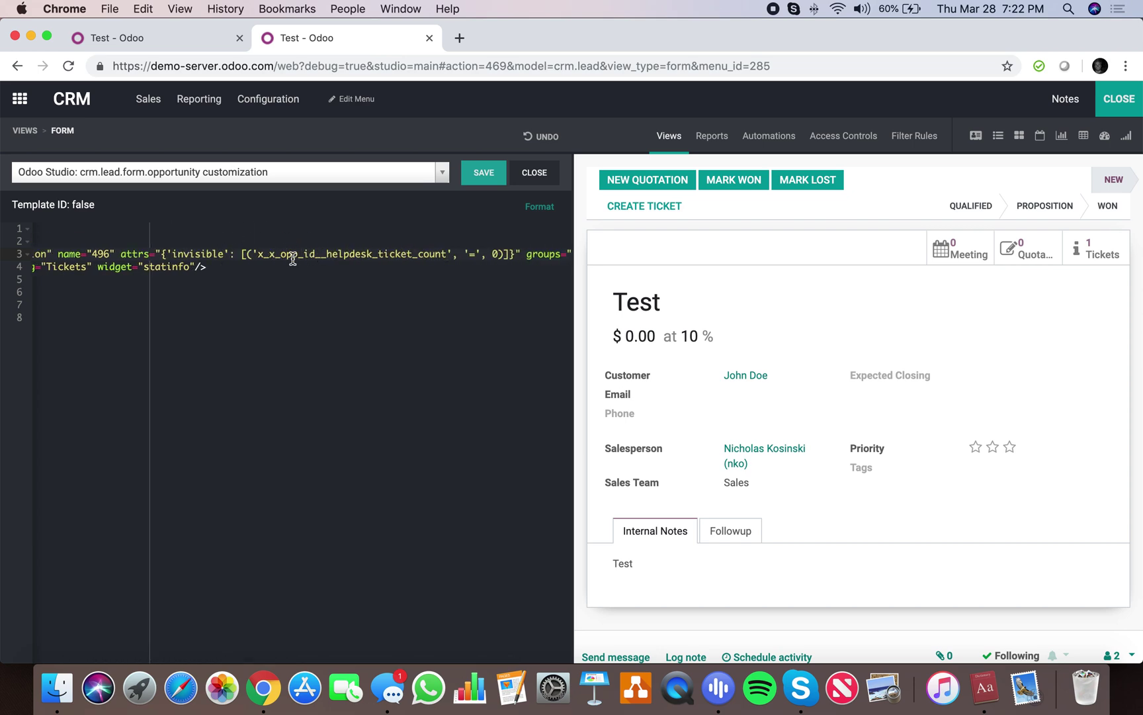
scroll(377, 267, right, 4)
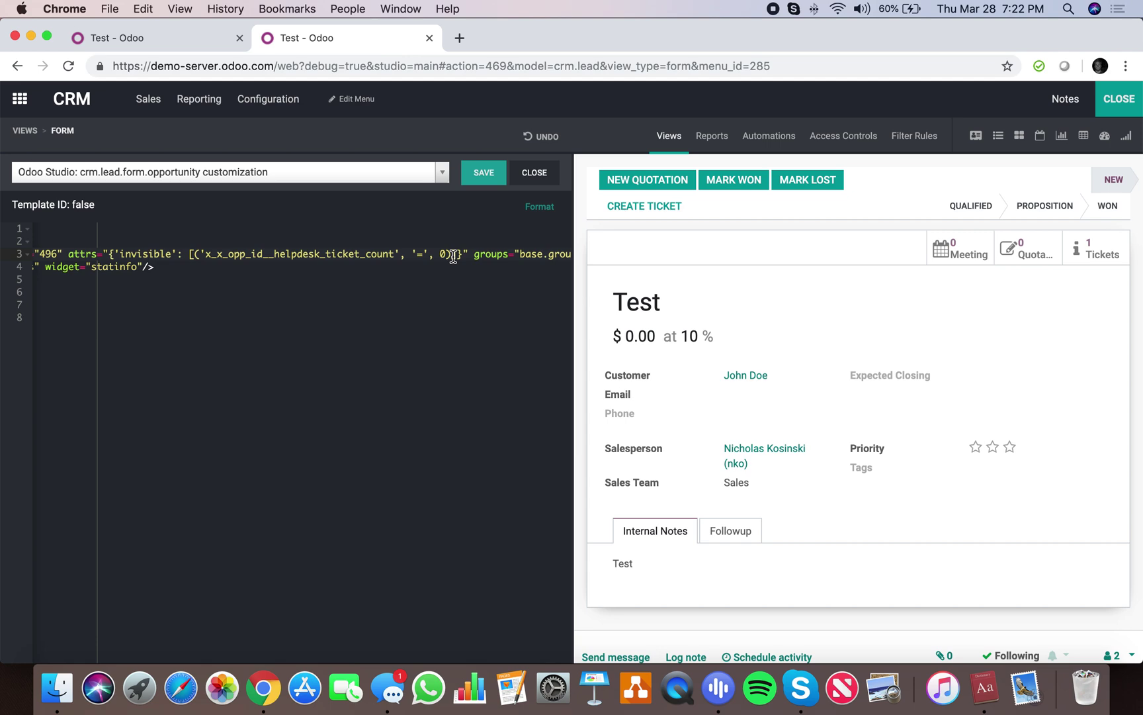
click(485, 177)
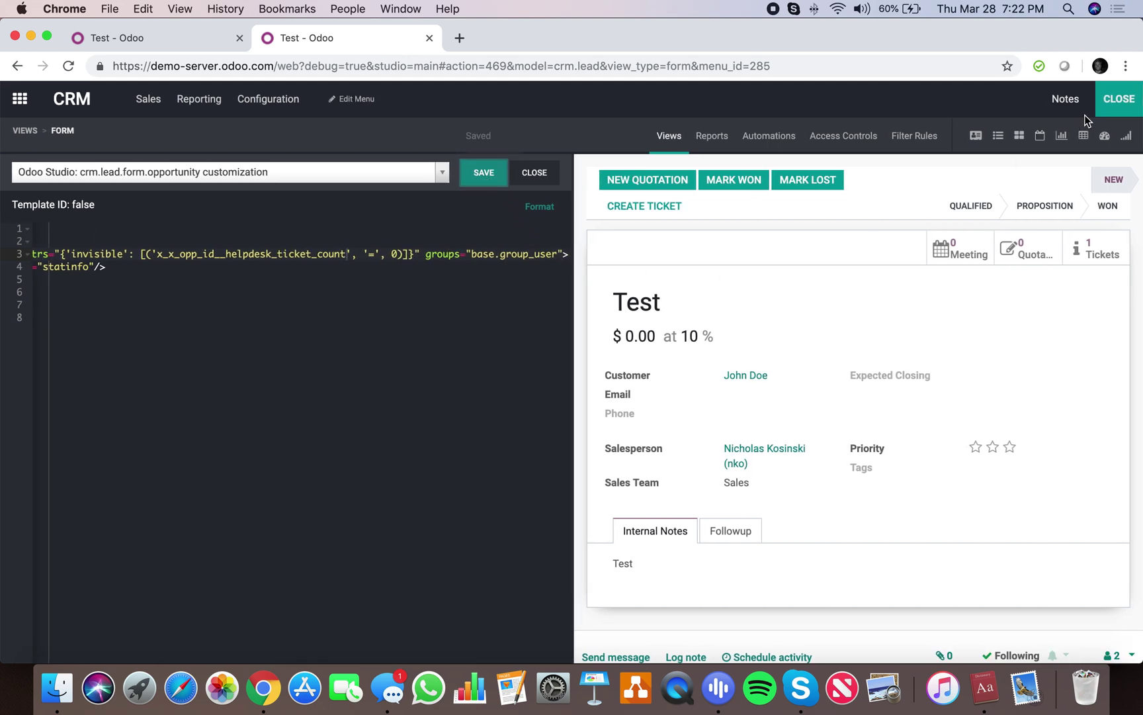
click(1120, 103)
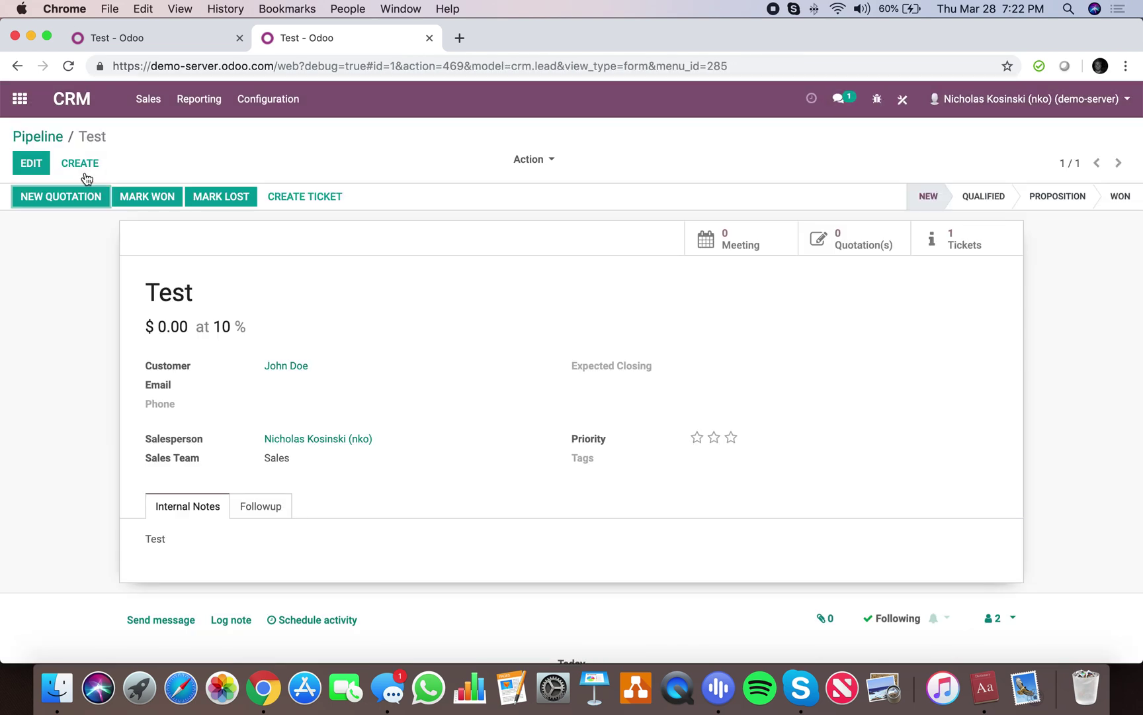
Return to the pipeline and add an opportunity named Hi There in the New stage with a newly created customer
click(33, 135)
click(26, 170)
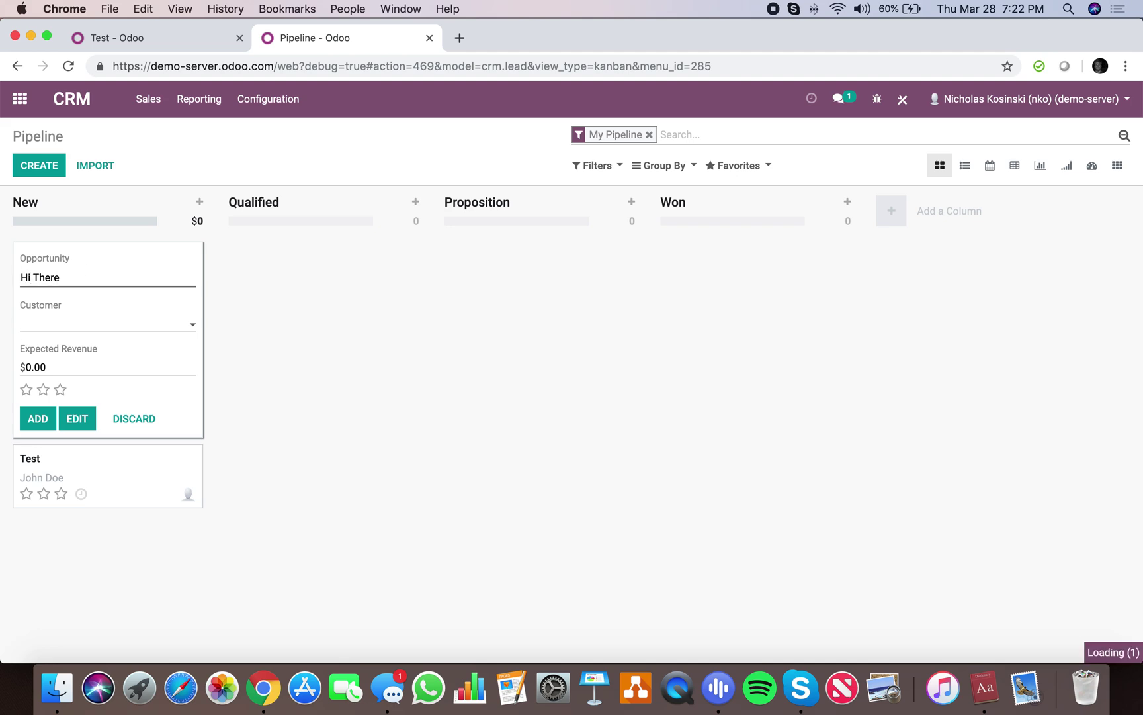
text(Nick K)
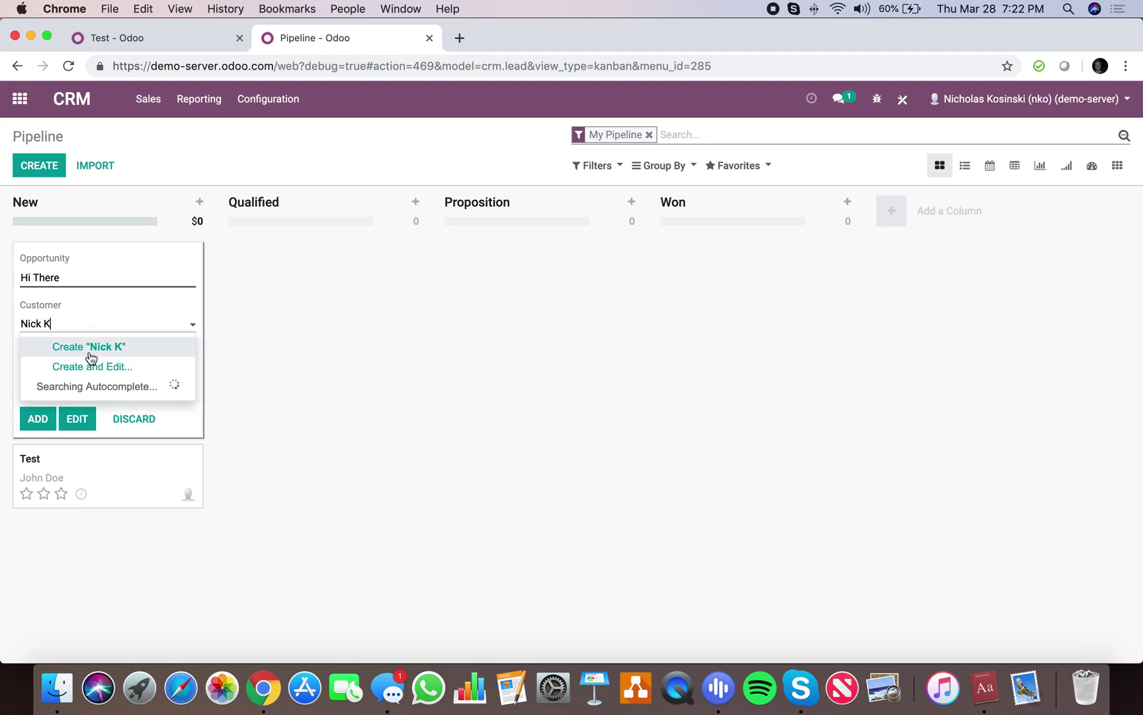
click(90, 349)
click(42, 423)
click(369, 365)
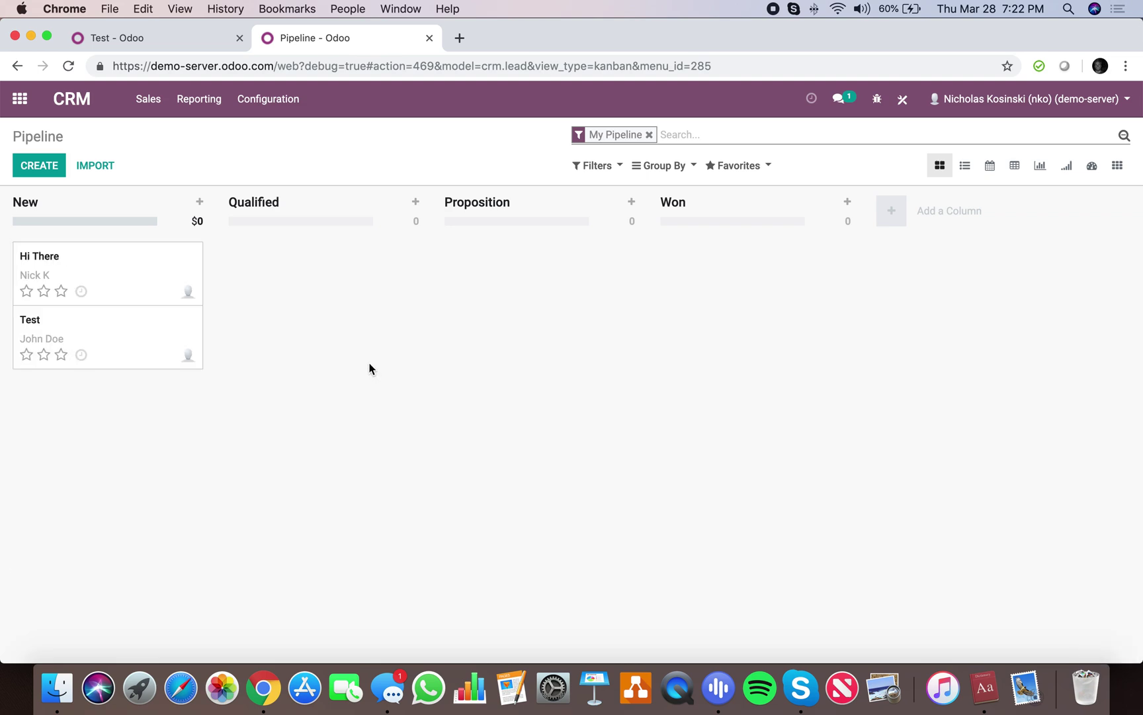
Open the Hi There opportunity, create a ticket from it and open that ticket through the Tickets smart button
click(116, 275)
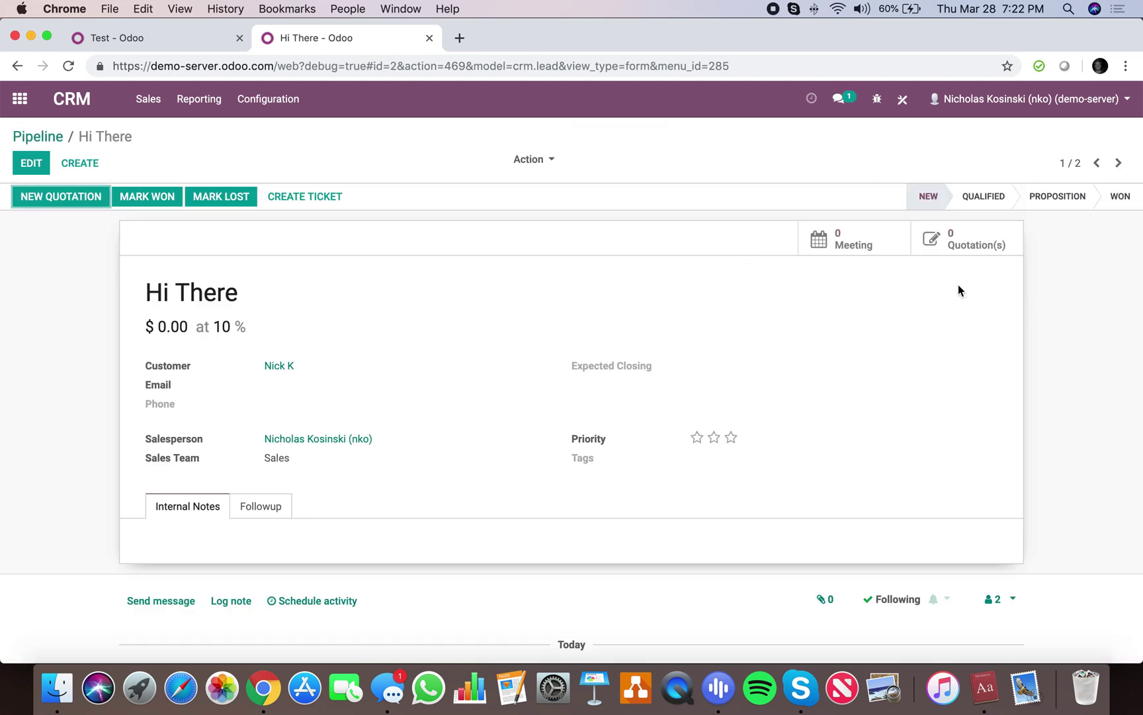
click(334, 196)
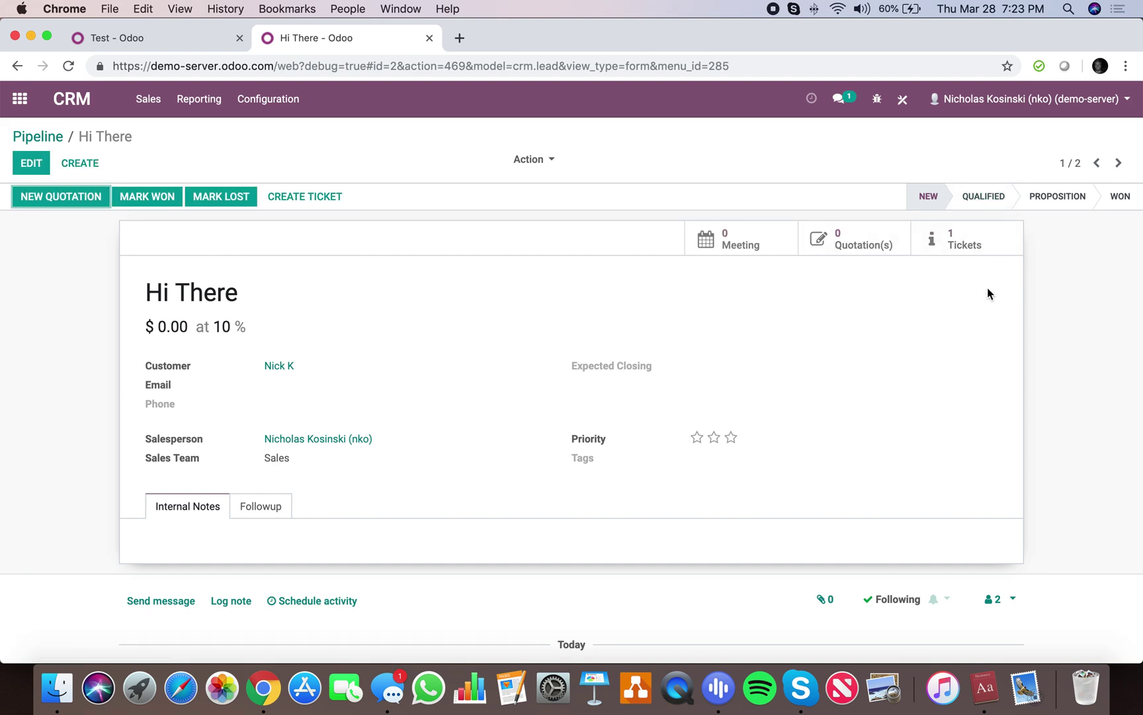
click(972, 249)
click(439, 239)
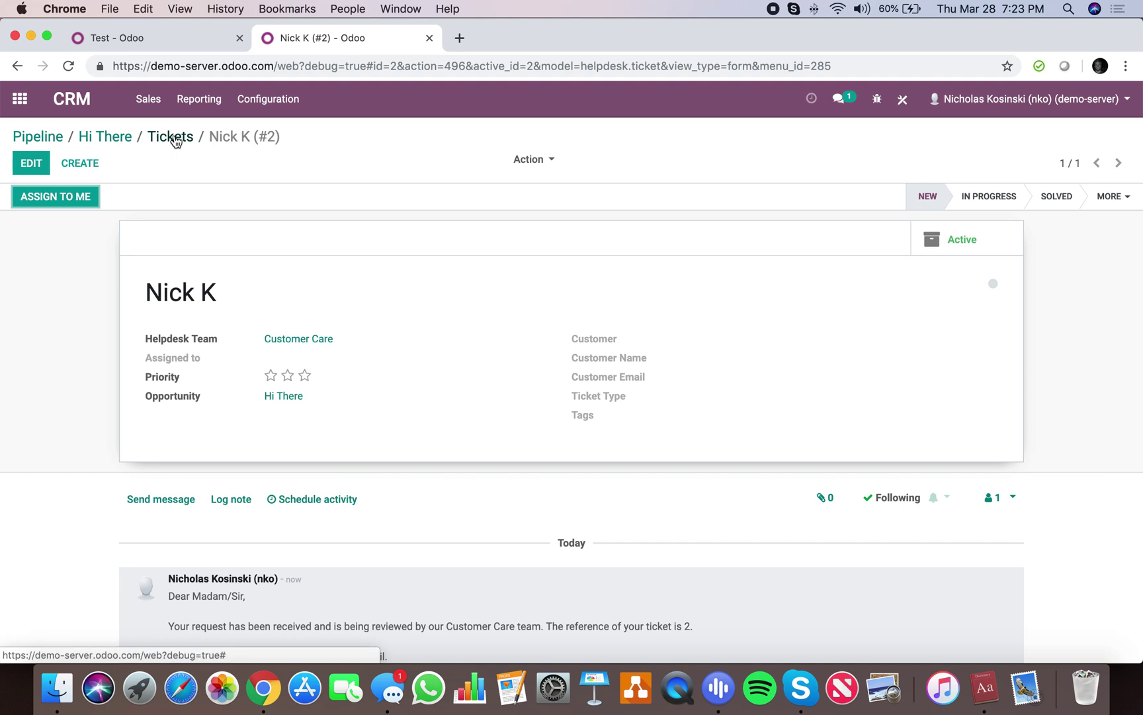
In the other browser tab, search the server actions for "create" and open the Create Ticket action for editing
click(152, 37)
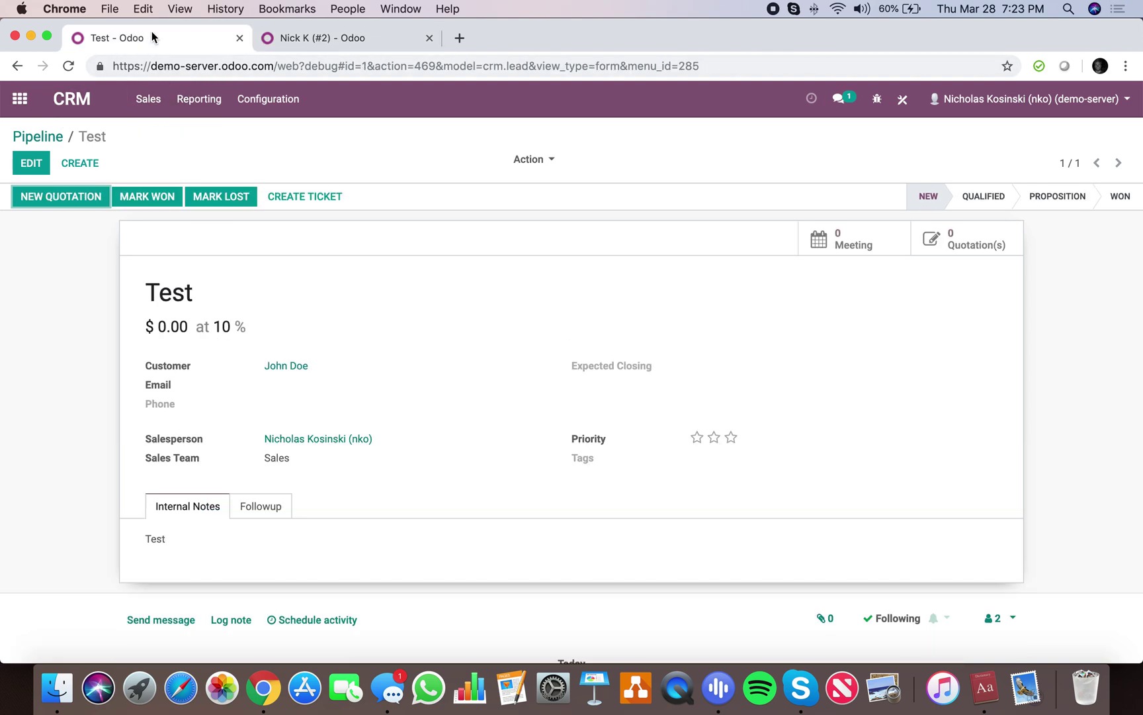
click(20, 98)
text(ser)
key(Return)
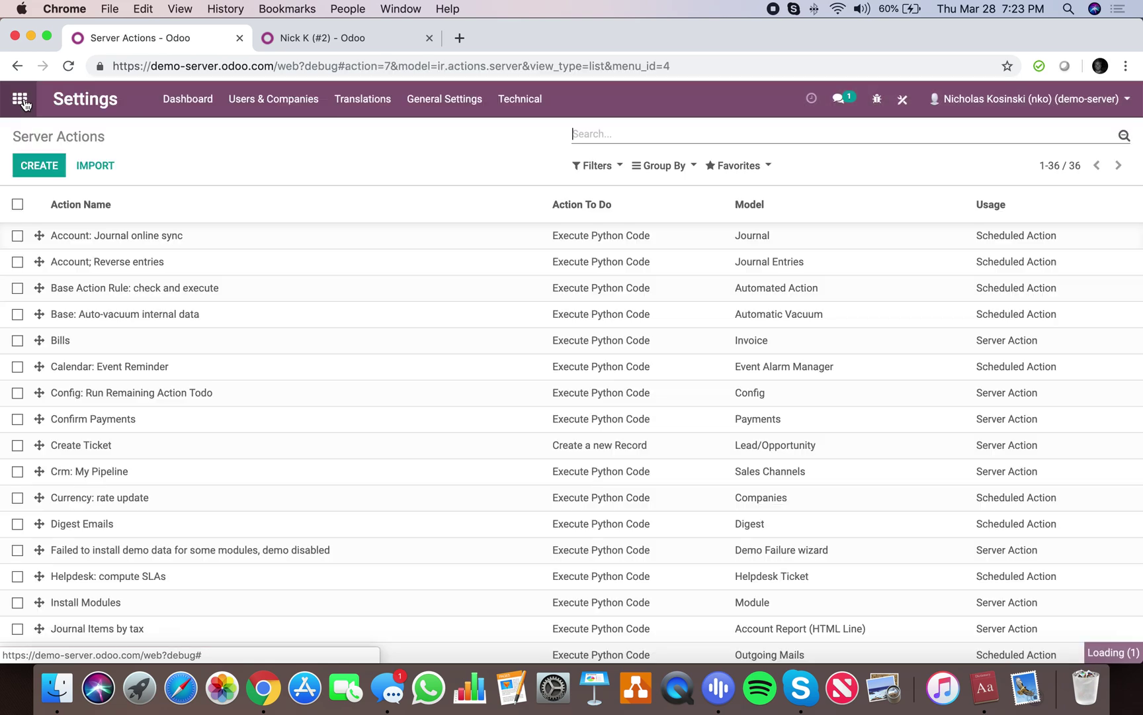
click(596, 134)
text(create)
key(Return)
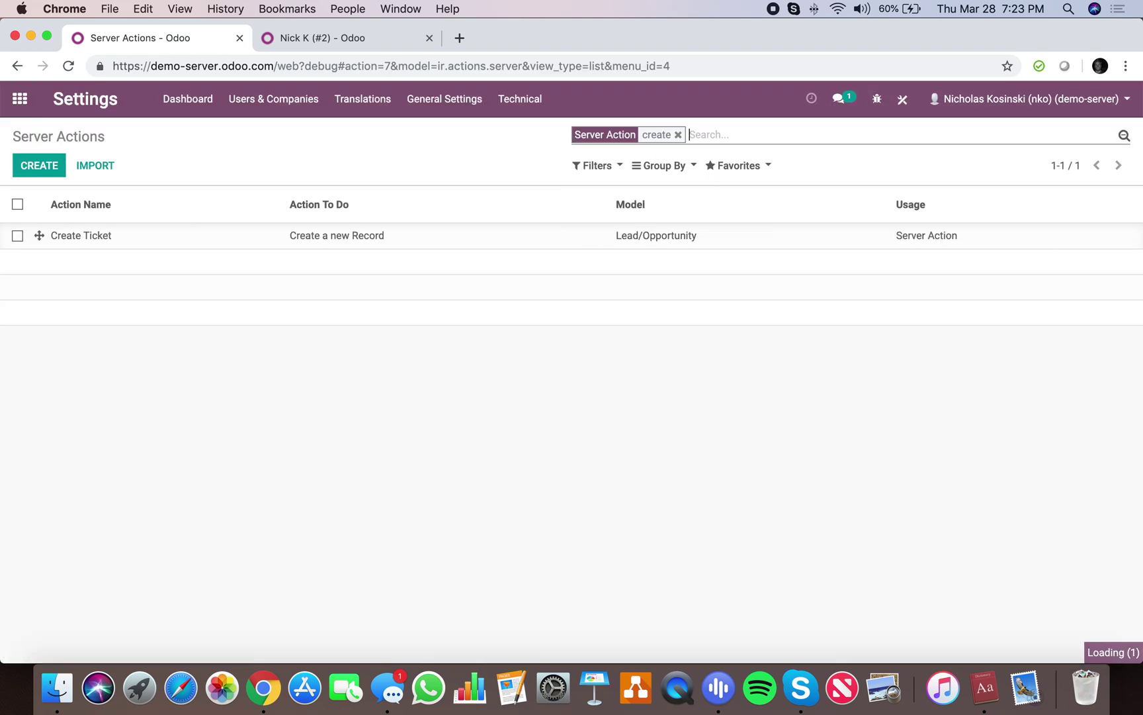
click(154, 237)
click(30, 162)
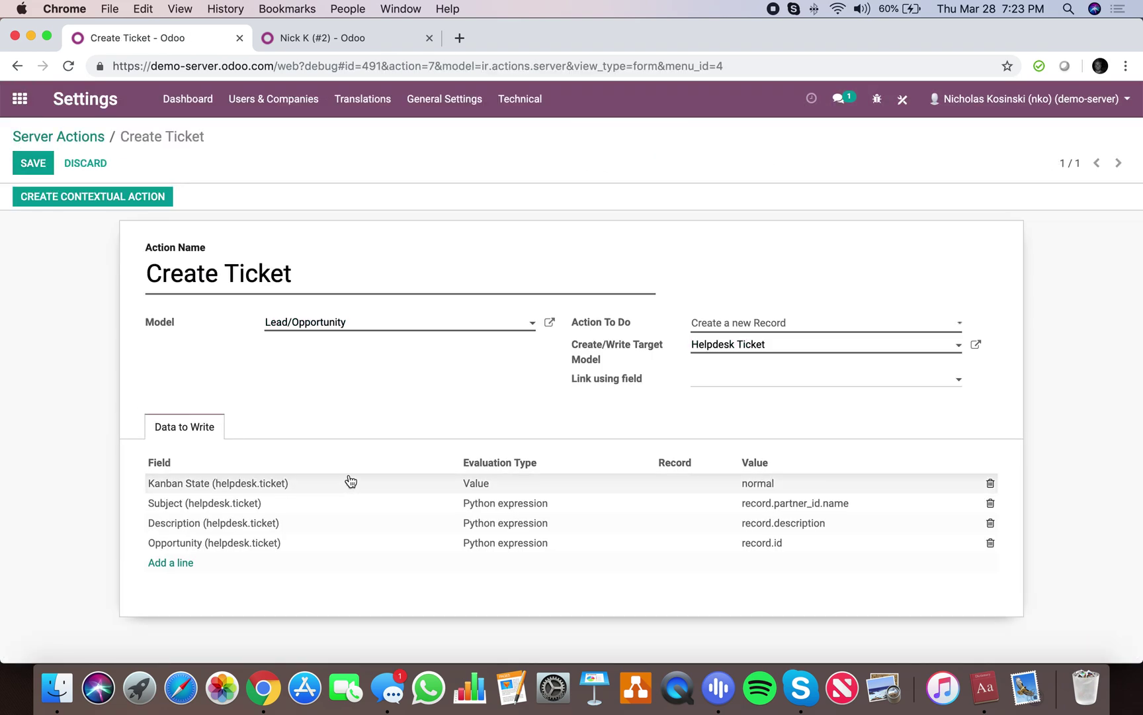
Add a Customer (helpdesk.ticket) line with the Python expression record.partner_id.id to the data to write and save the action
click(172, 562)
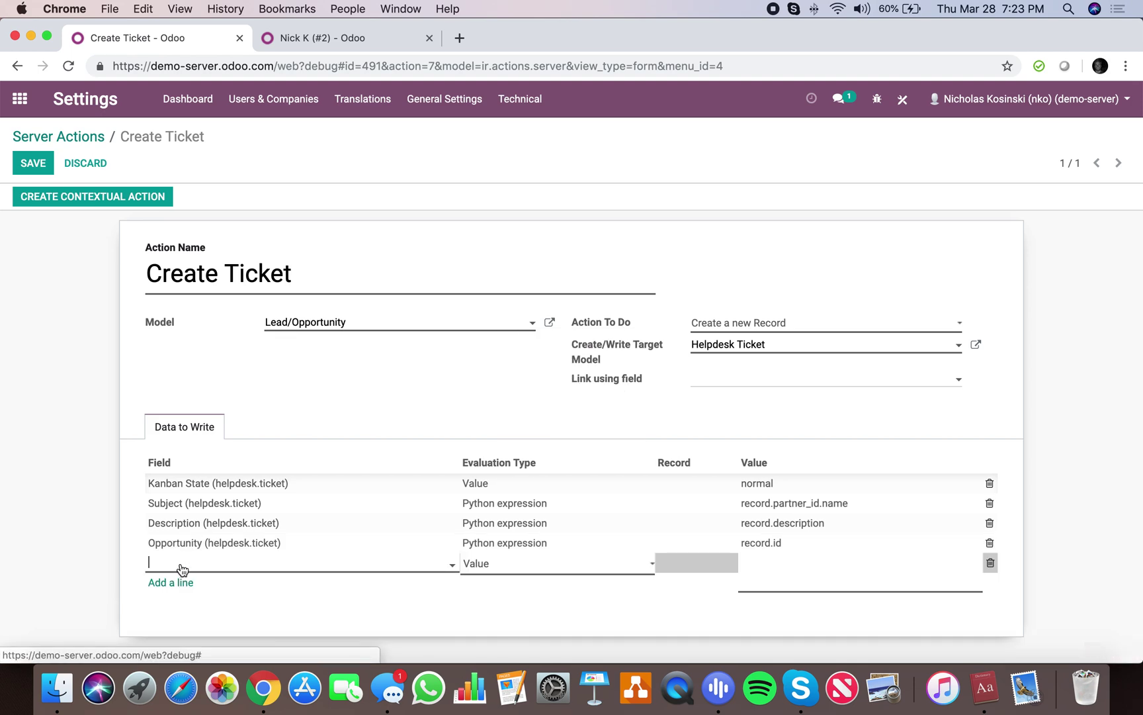
text(customer)
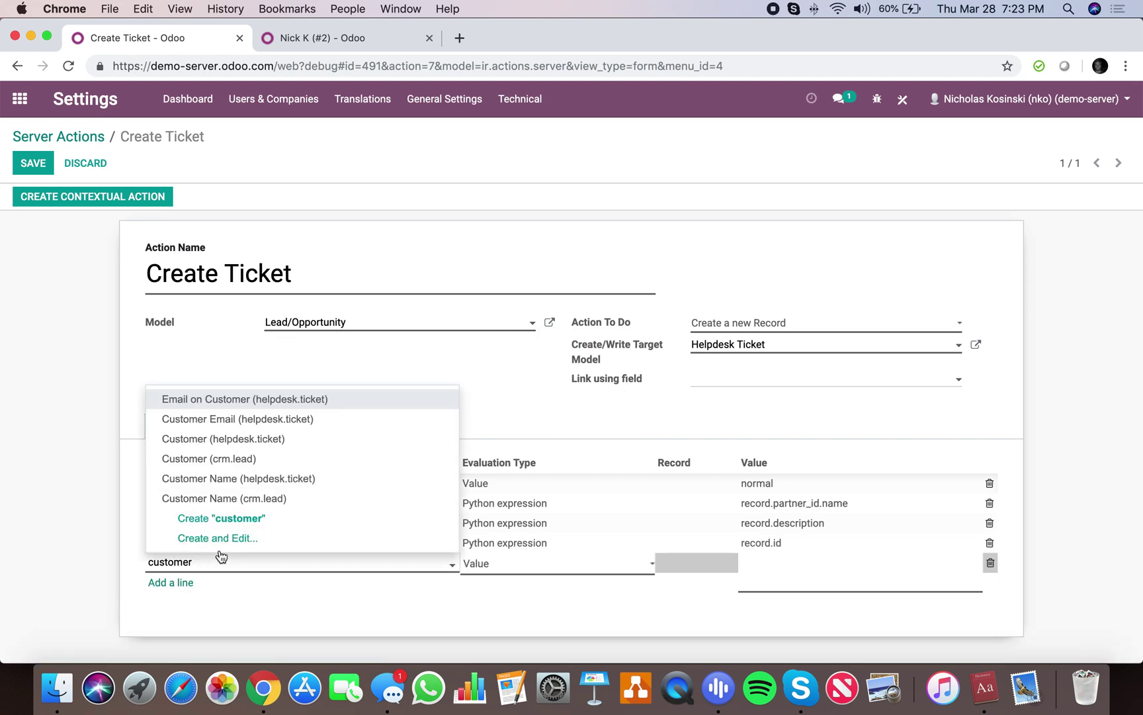
click(323, 440)
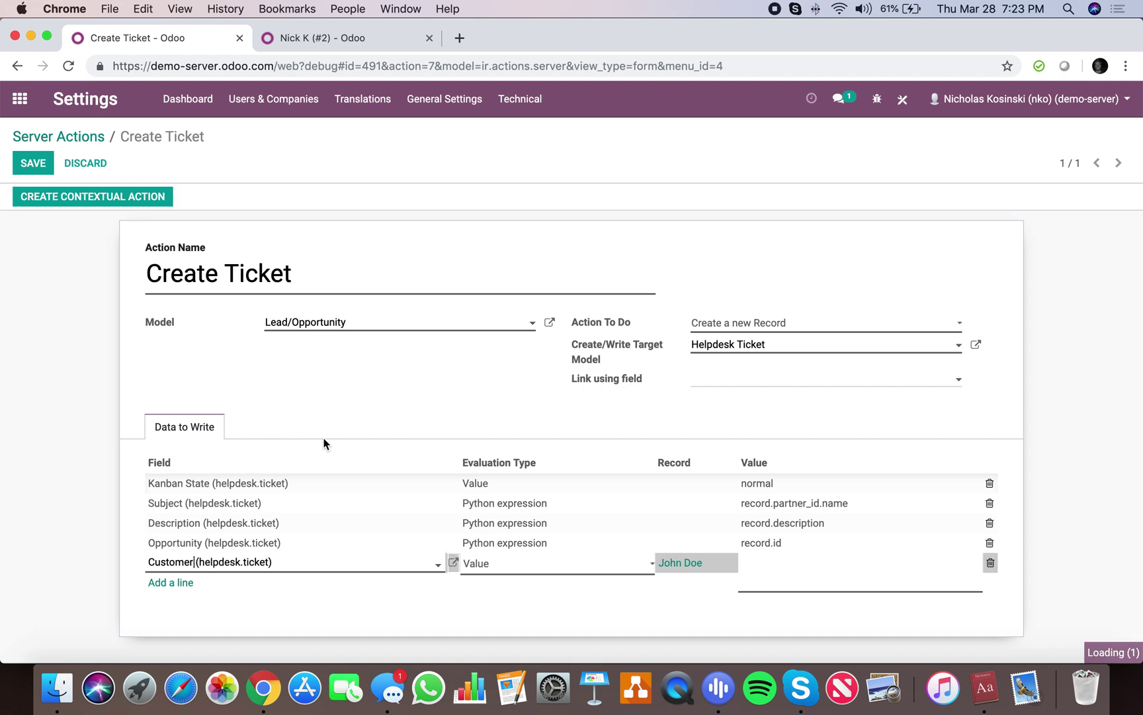
click(521, 567)
click(536, 591)
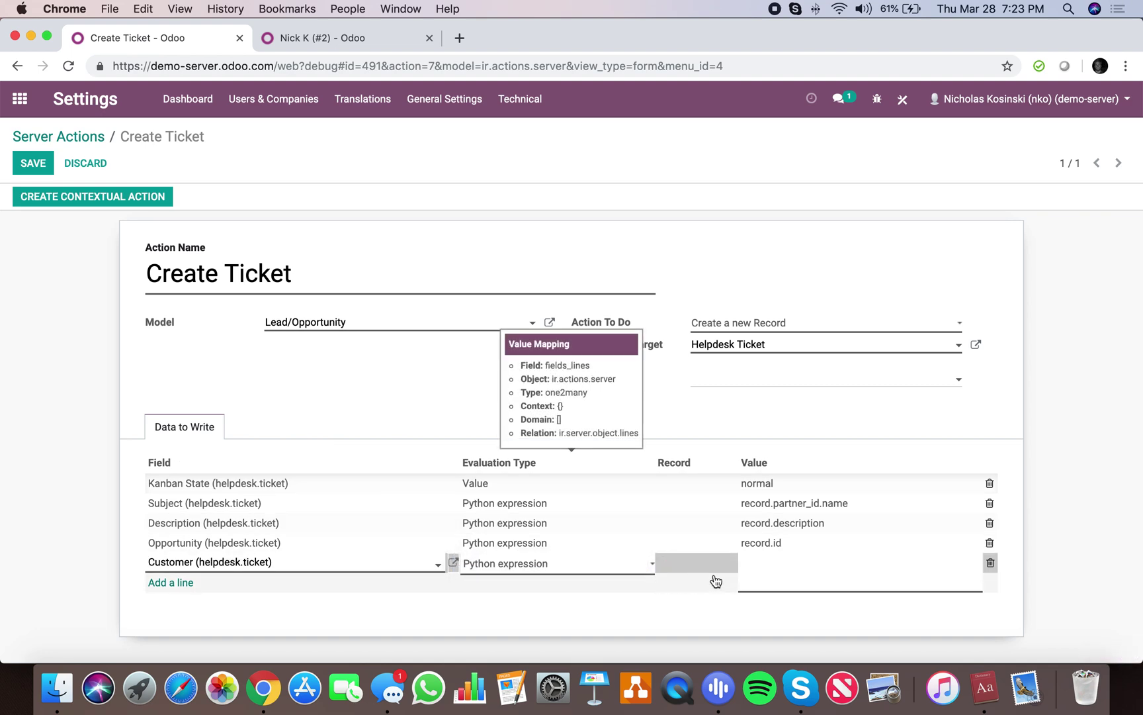
click(767, 572)
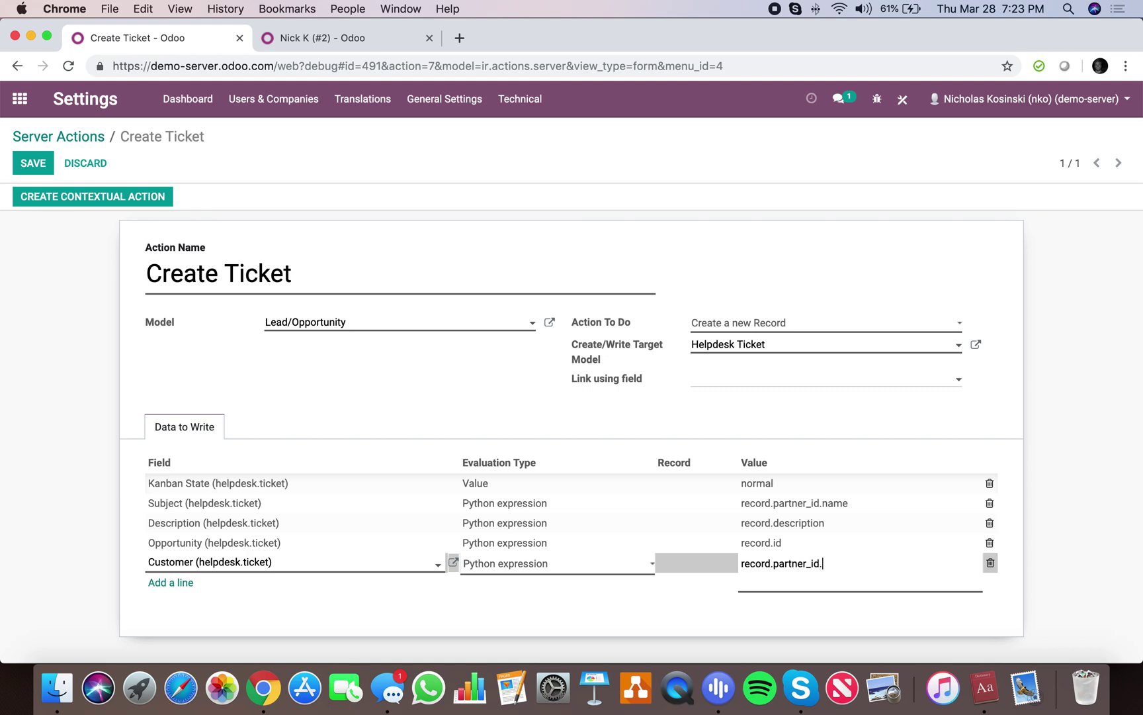
text(record.partner_id.id)
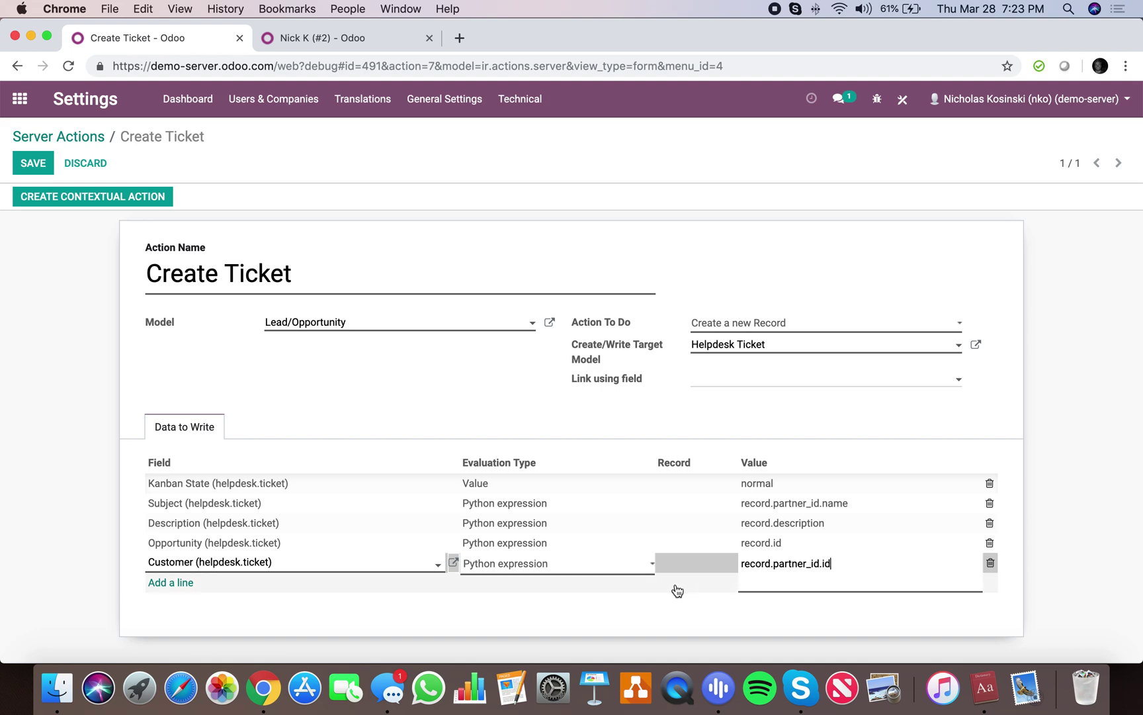
click(675, 590)
click(26, 170)
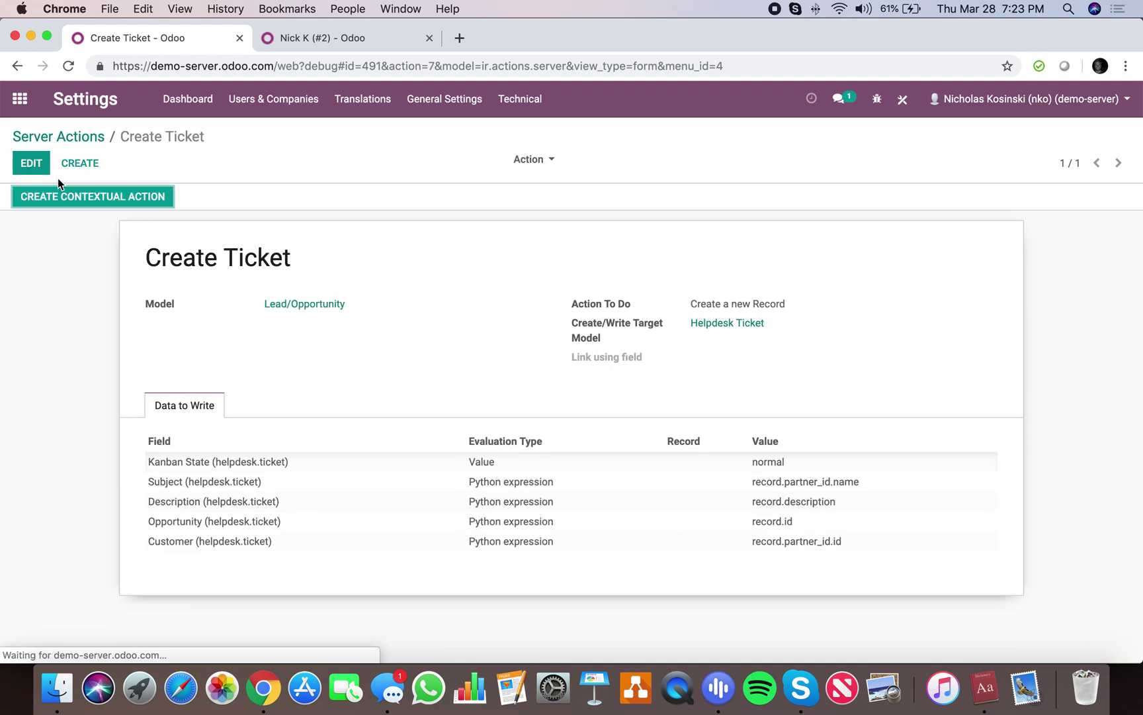
Go back to the Hi There opportunity, create another ticket and open the newest one to check its customer
click(325, 43)
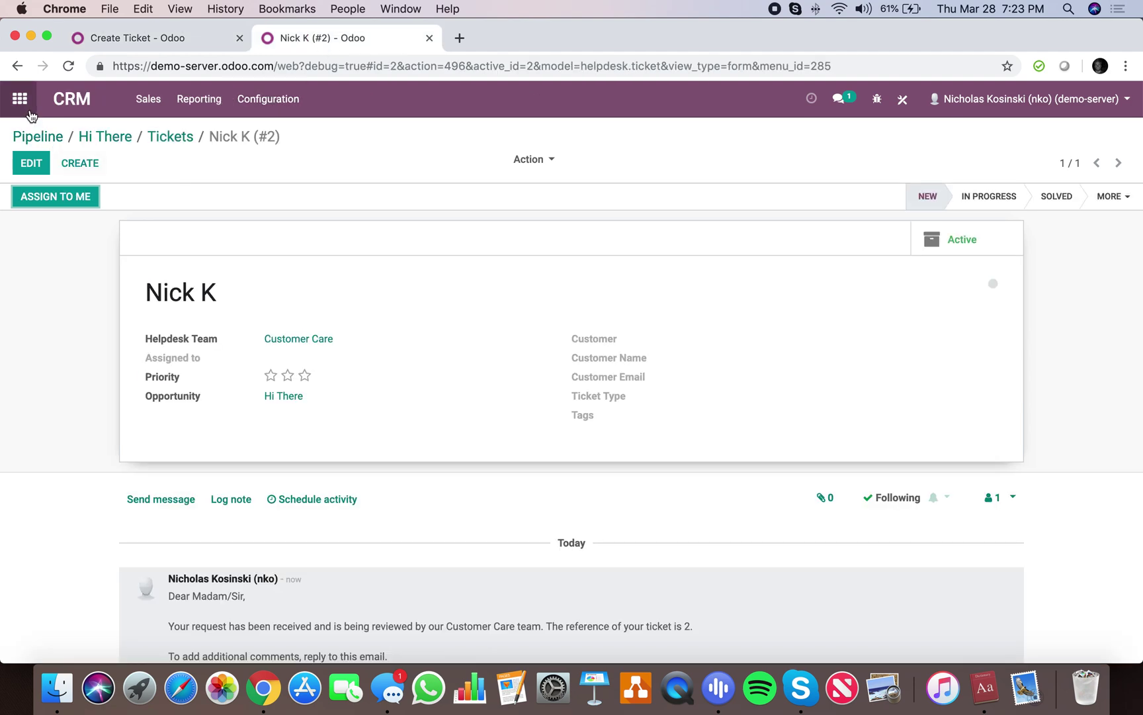
click(106, 135)
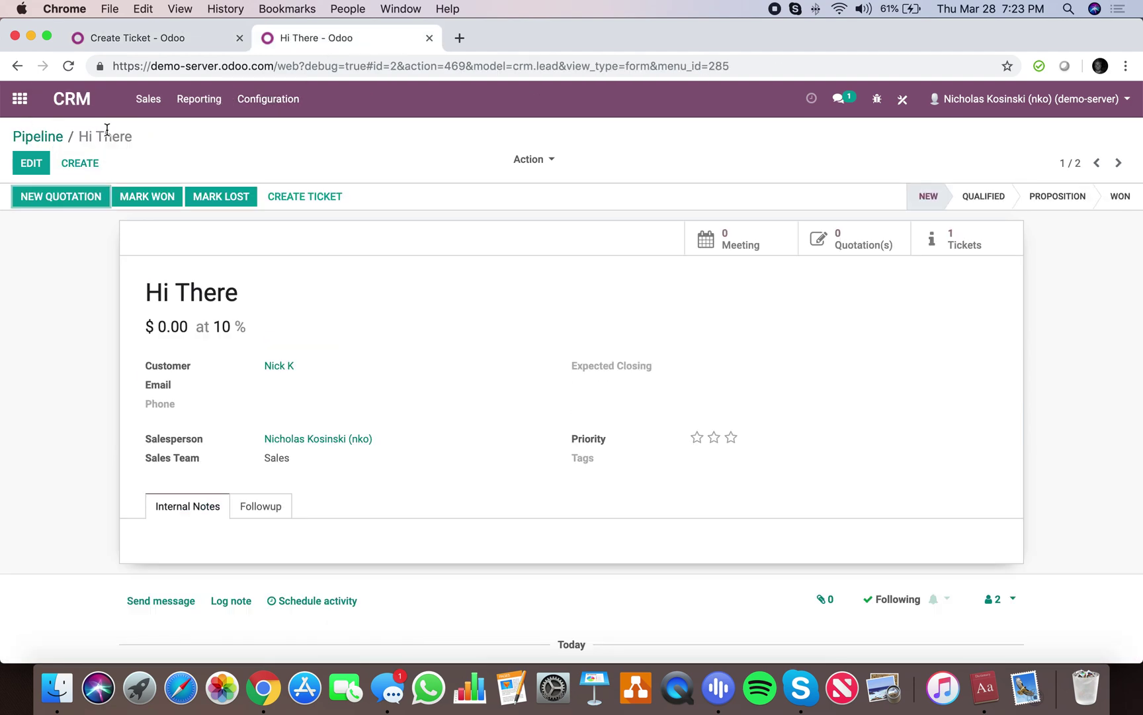
click(301, 197)
click(945, 241)
click(353, 247)
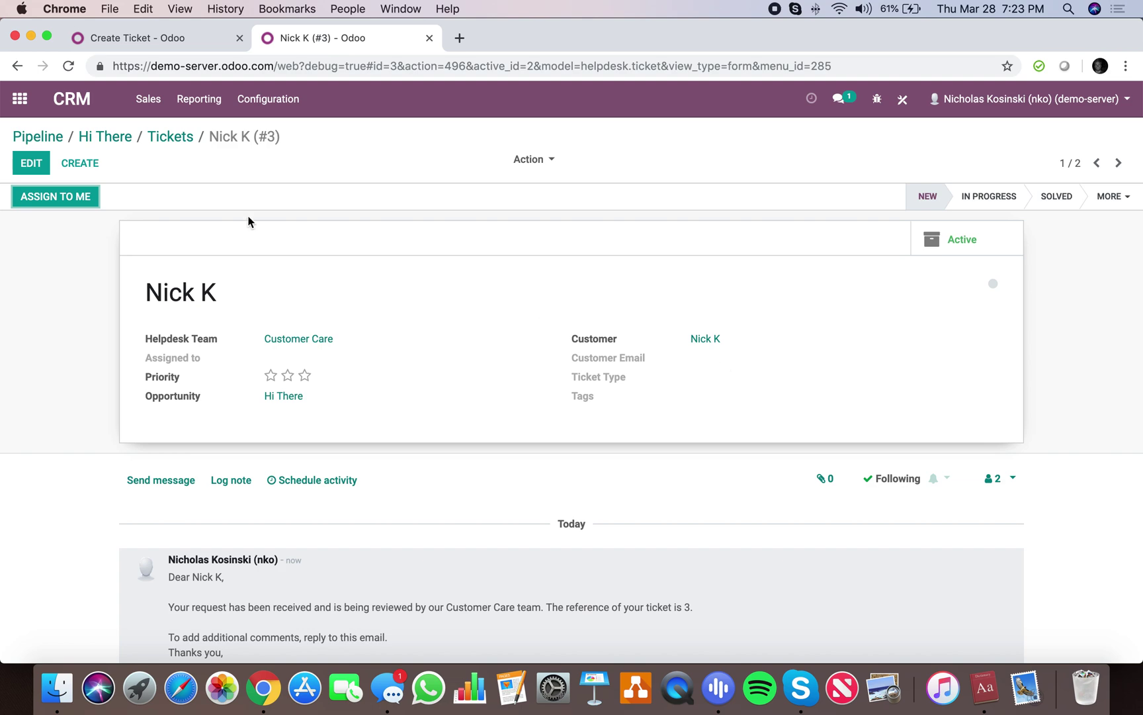
From the Hi There opportunity, open the customer record, fill in the contact's email, save and return to the opportunity
click(117, 134)
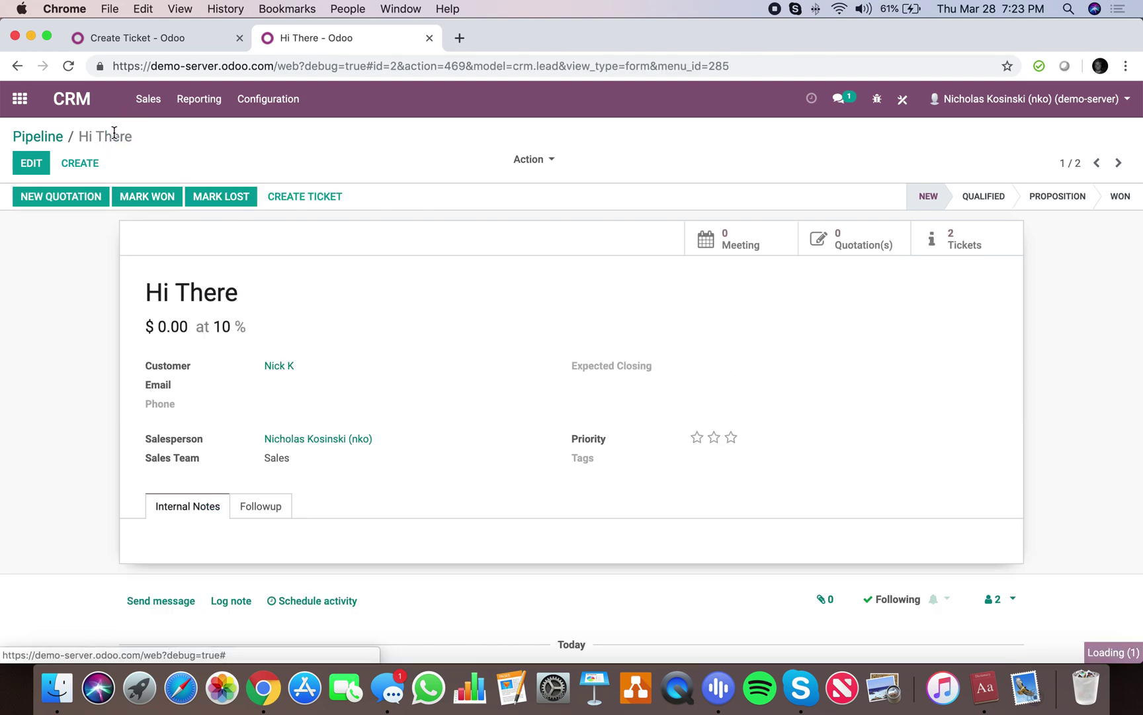
click(278, 365)
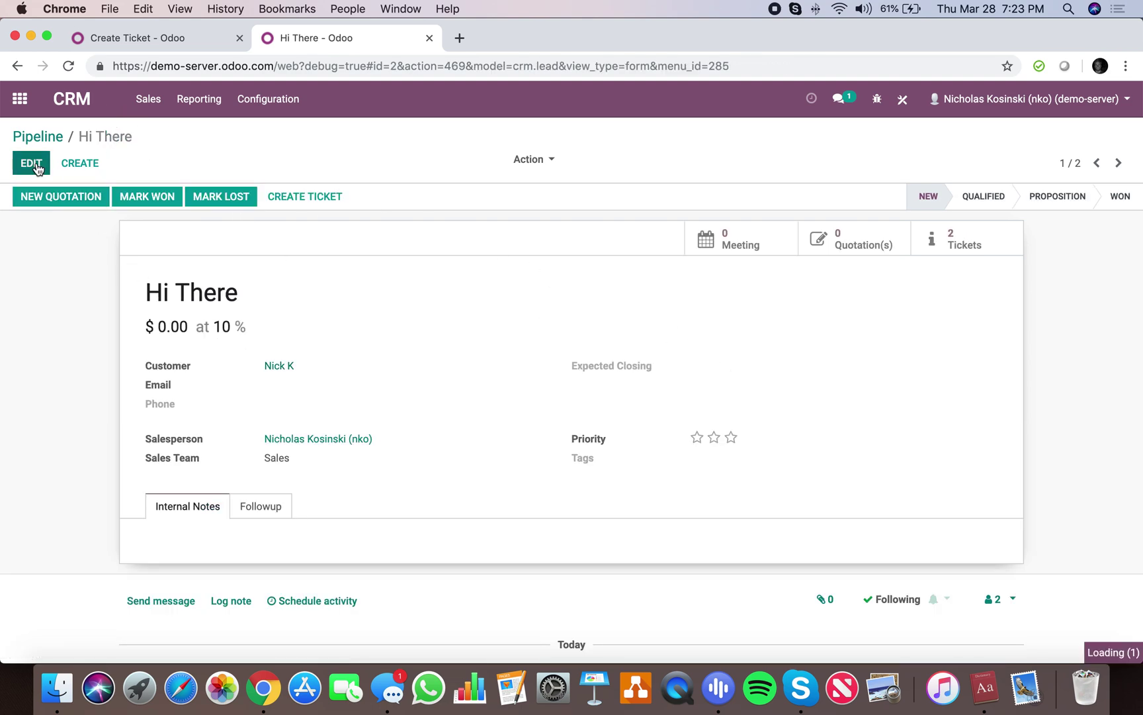
click(29, 163)
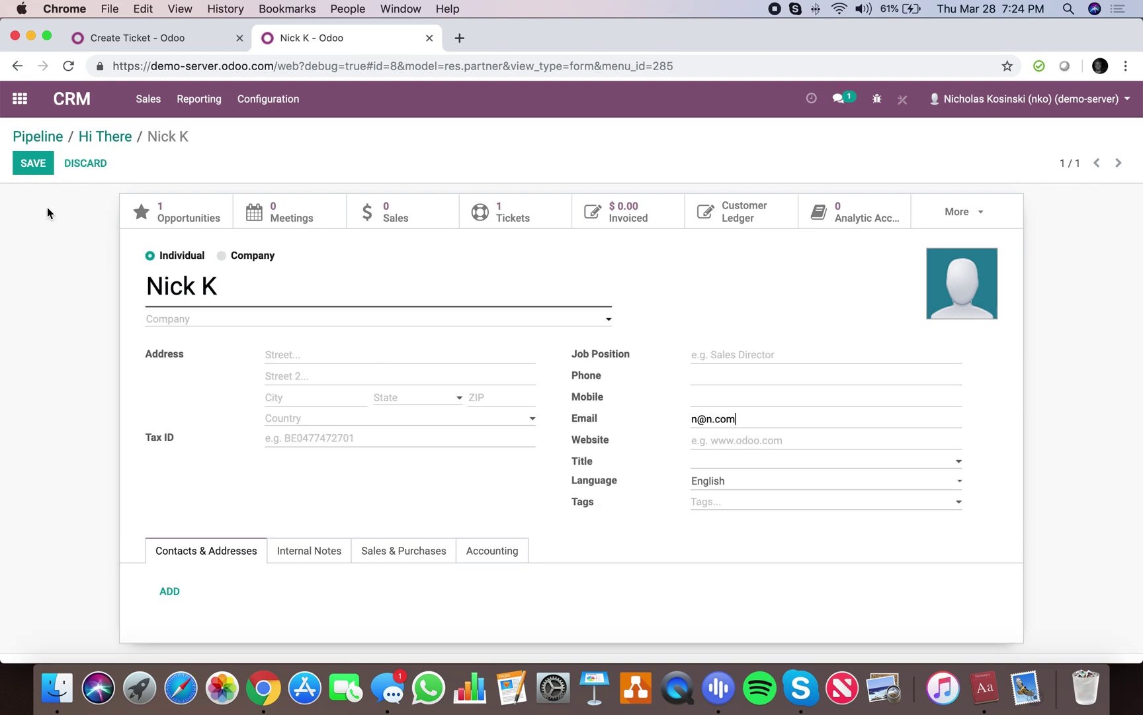
click(32, 167)
click(104, 137)
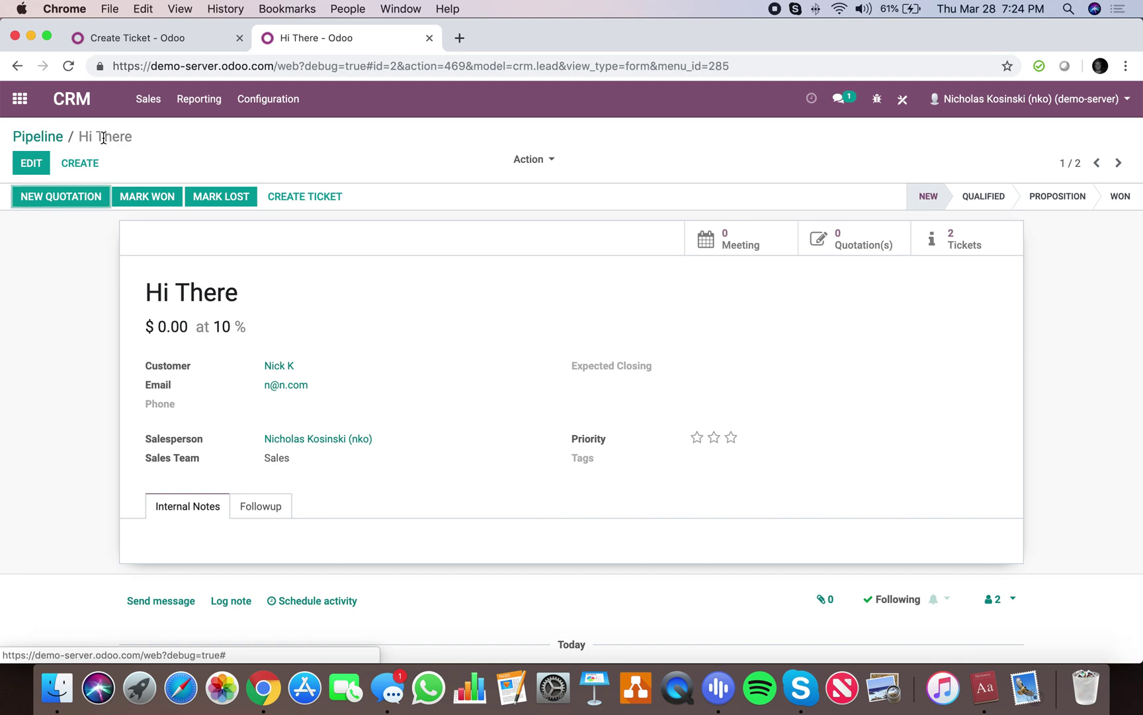
Create one more ticket from the Hi There opportunity and open the newest entry to check its customer email
click(294, 200)
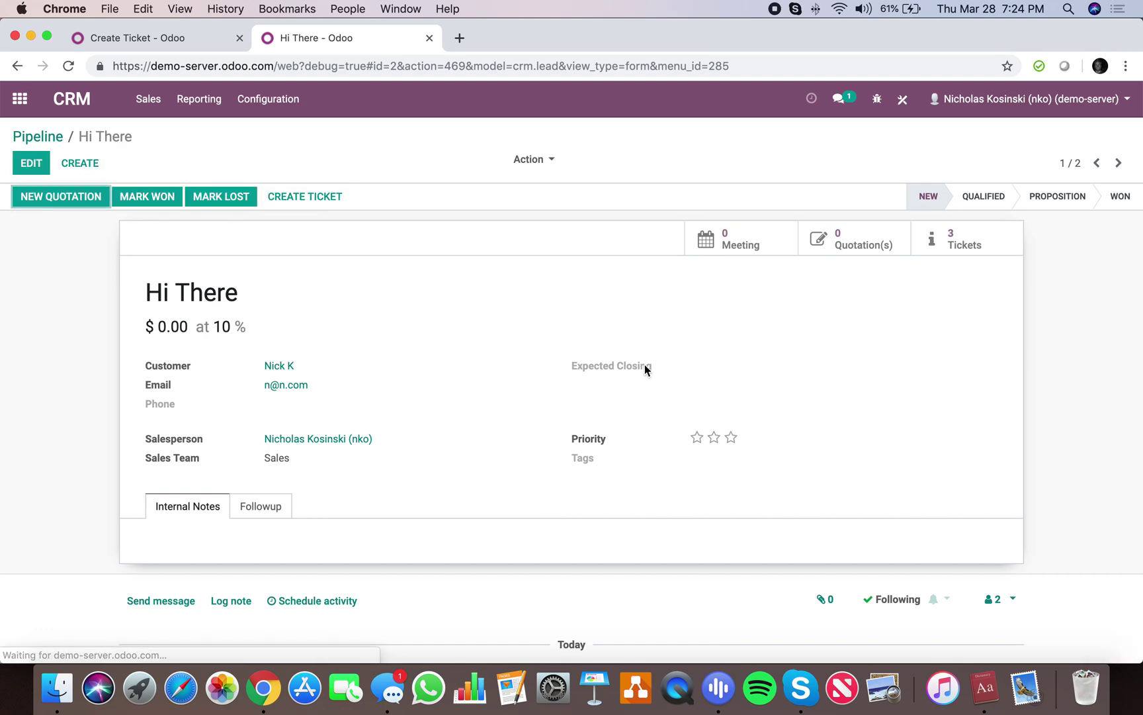
click(986, 246)
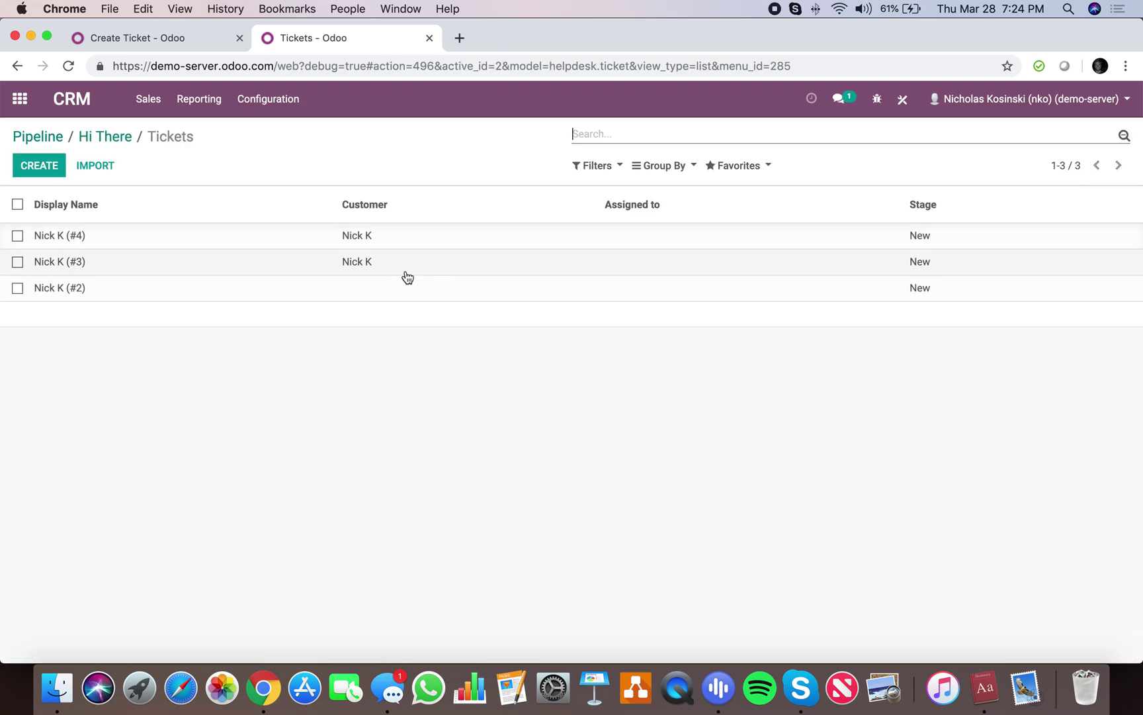
click(395, 236)
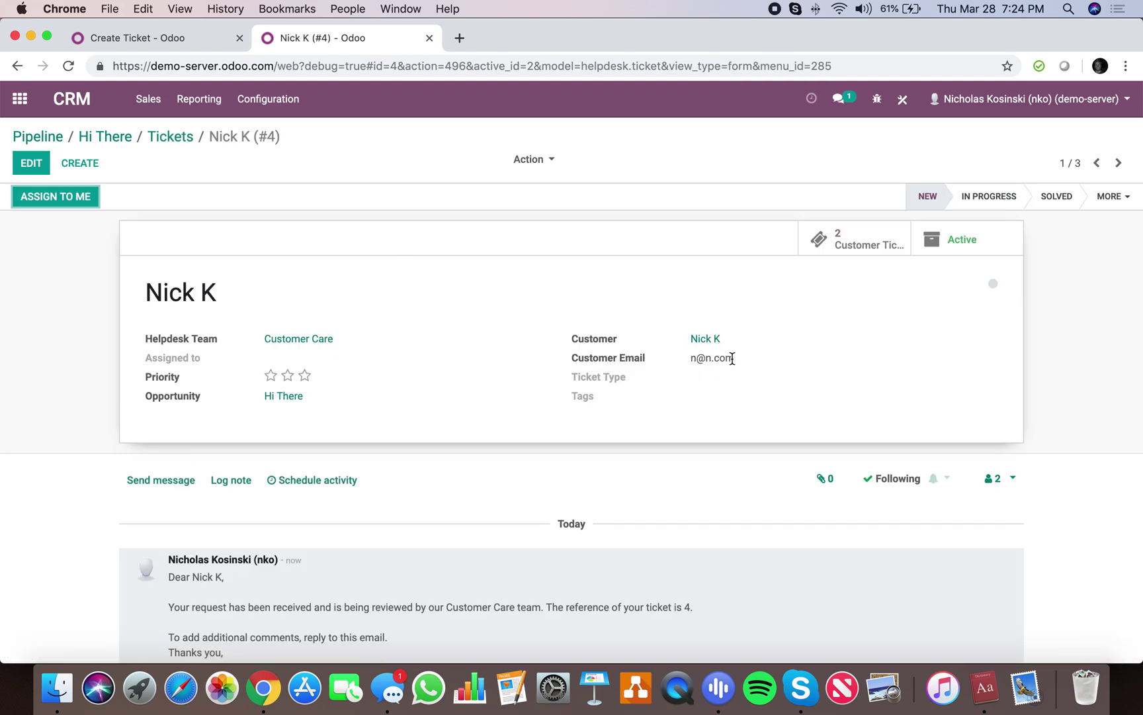
Return to the pipeline, add a stage named Needs Help and move it between Qualified and Proposition
click(114, 137)
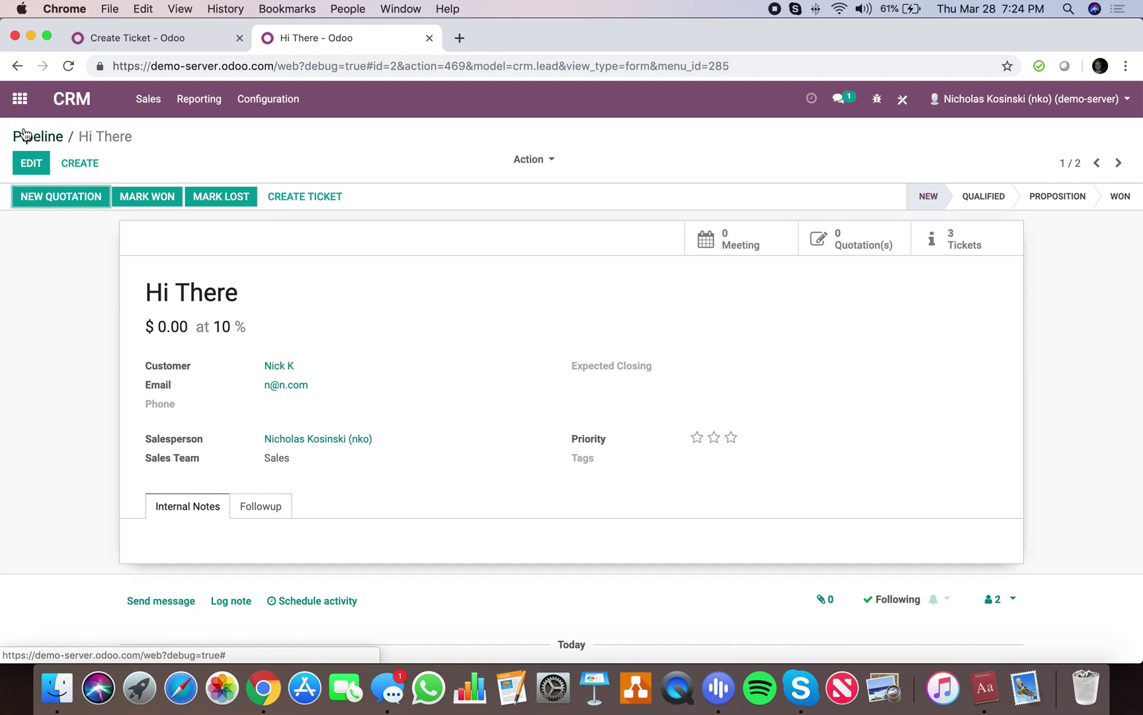
click(54, 145)
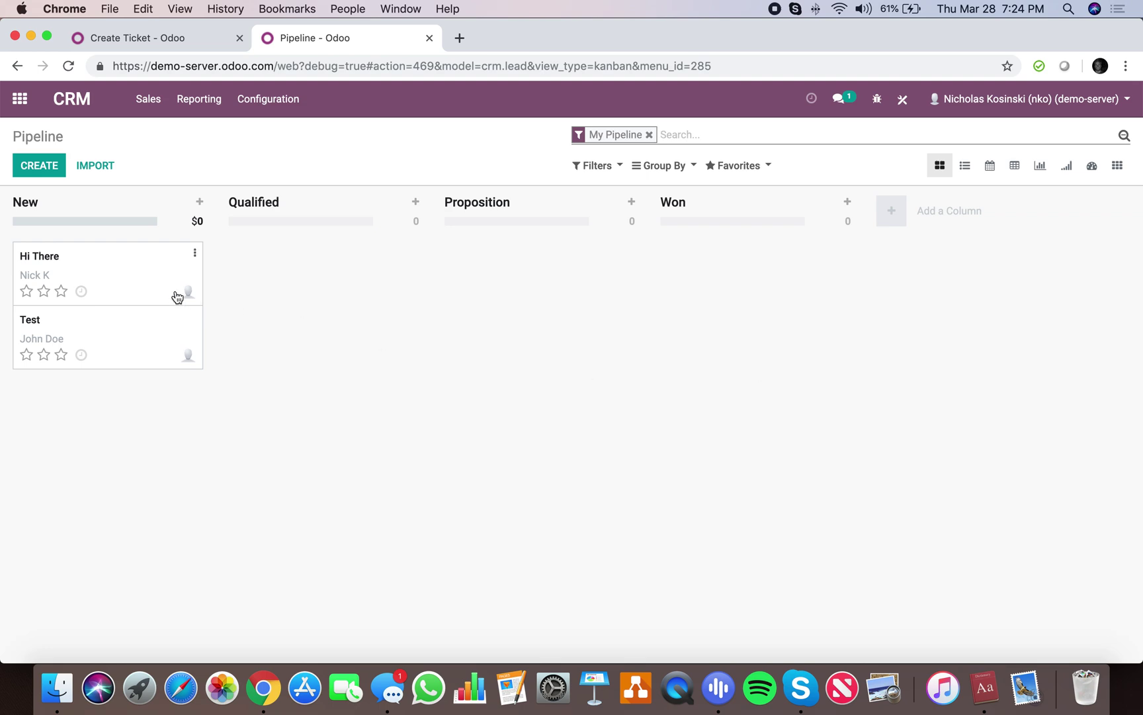
click(895, 209)
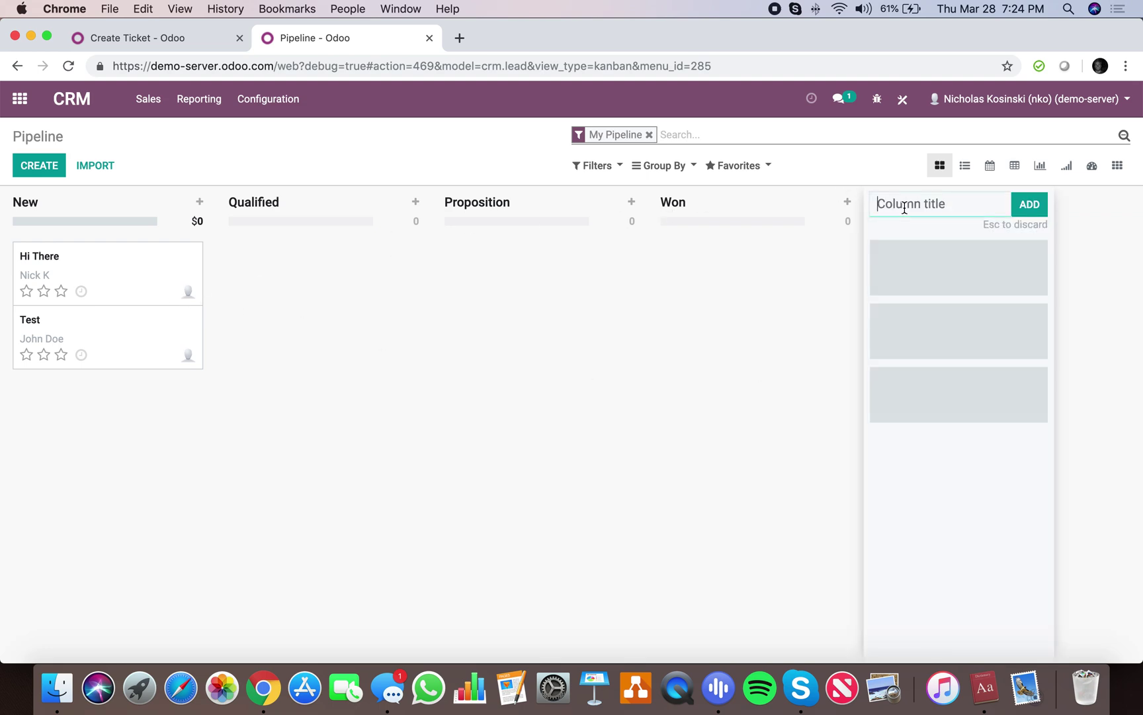
text(Needs Help)
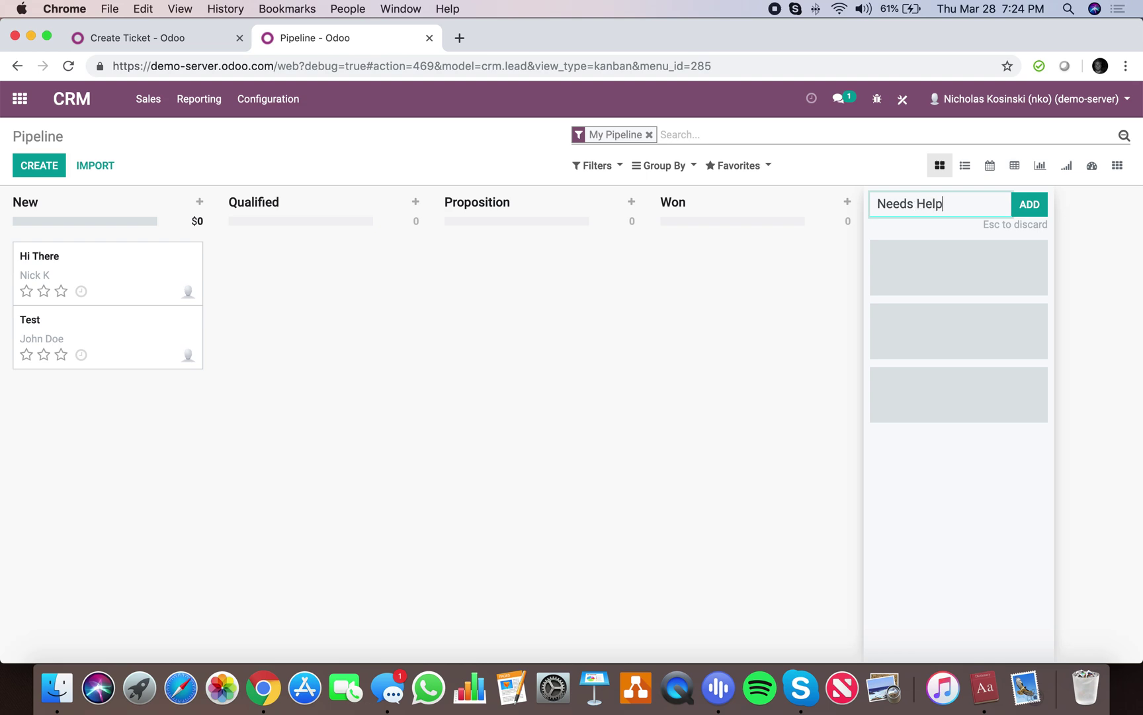
key(Return)
drag(746, 204, 490, 218)
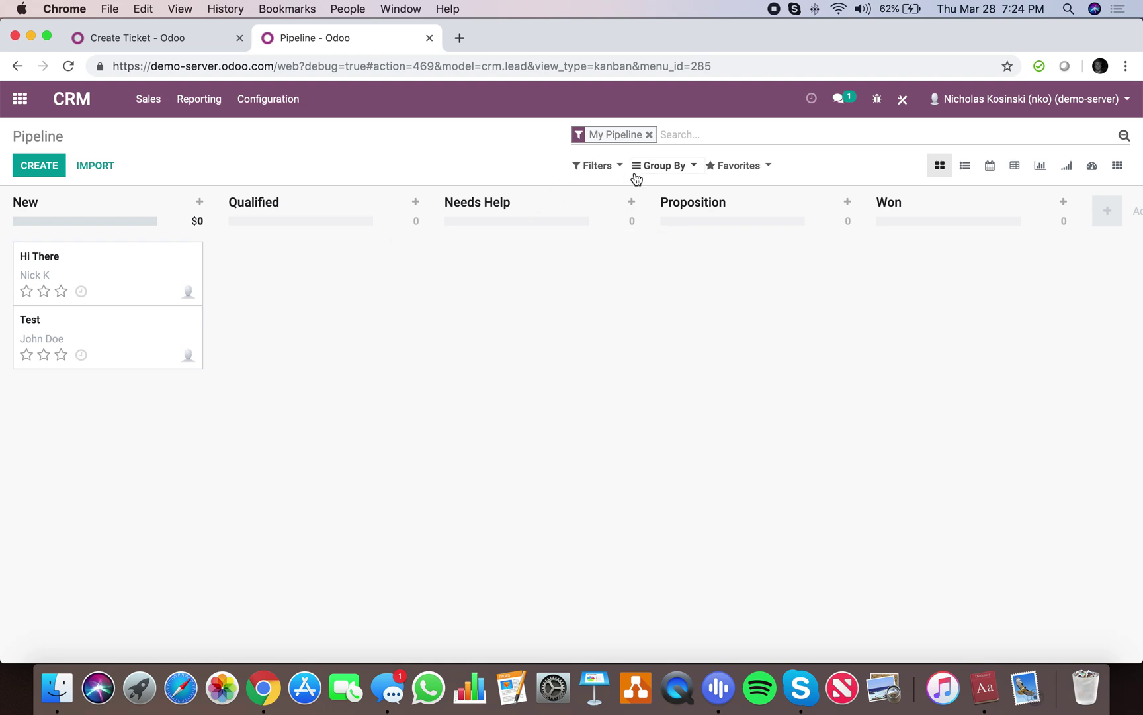
Rename the Needs Help stage as Needs Support and save it
click(616, 197)
click(646, 254)
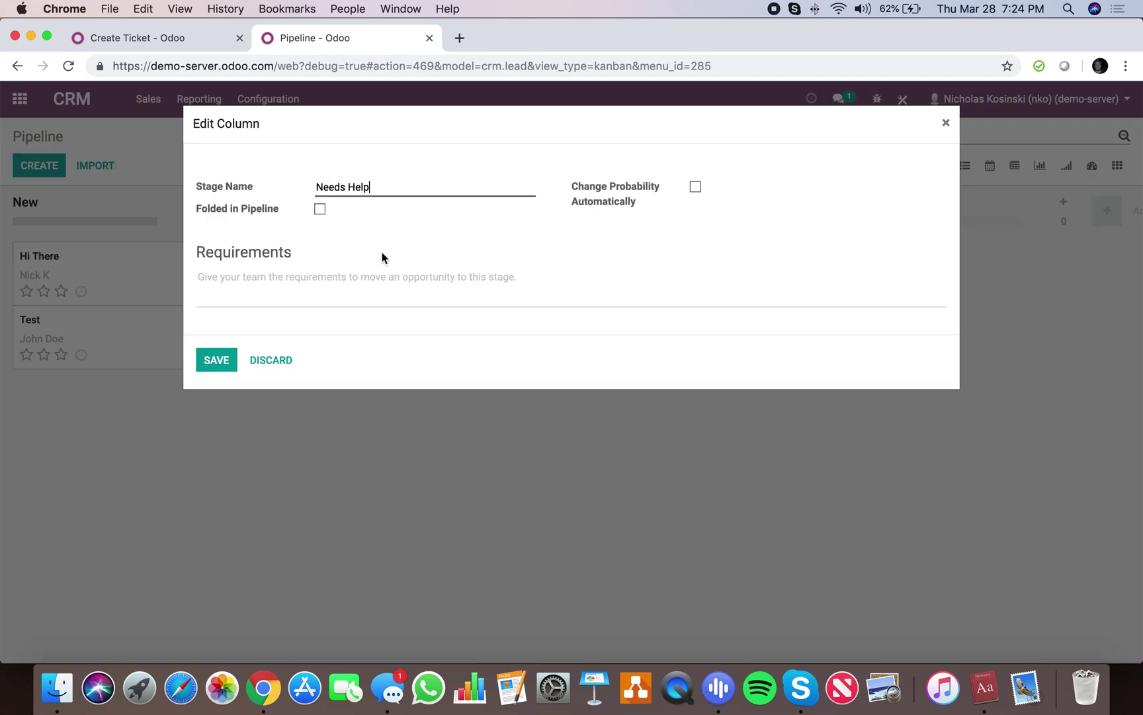
drag(378, 186, 345, 186)
click(226, 346)
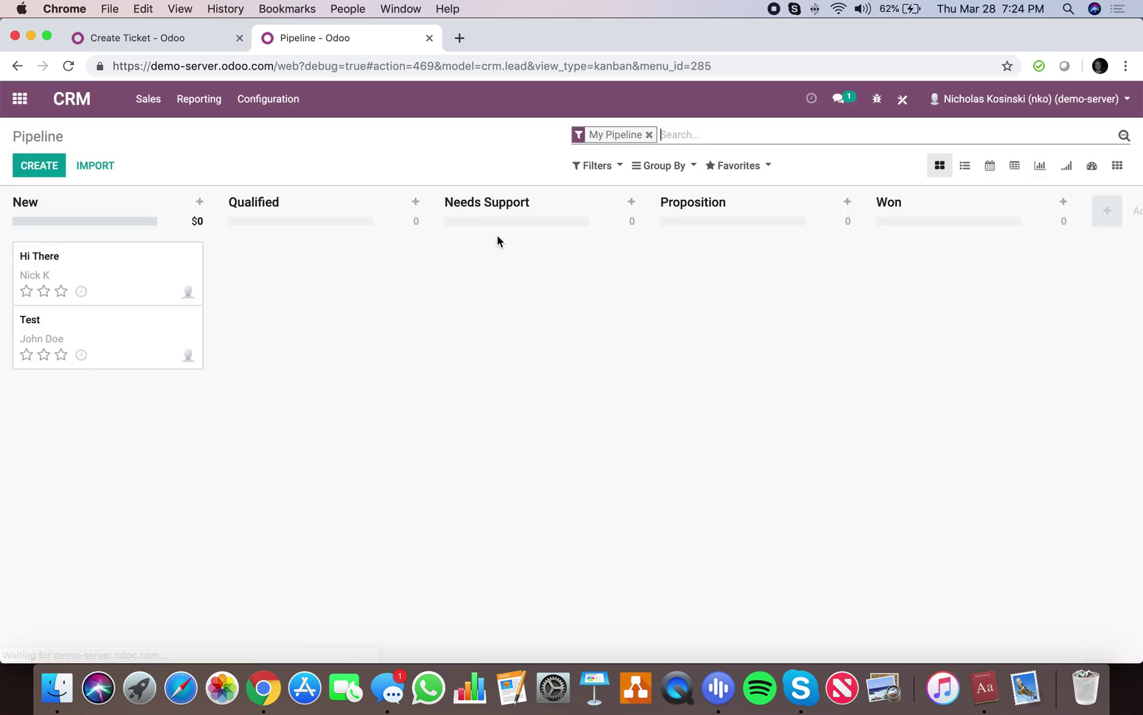
Open the Needs Support stage from the CRM stage configuration and look up its record ID in the page address
click(271, 105)
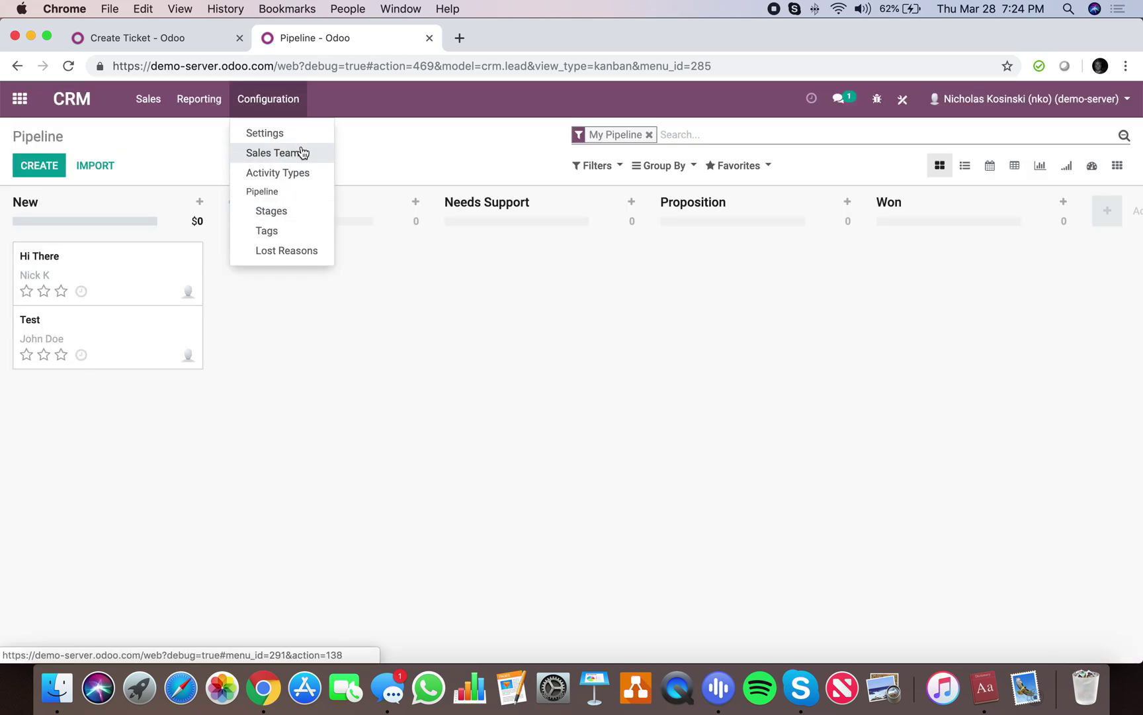
click(306, 215)
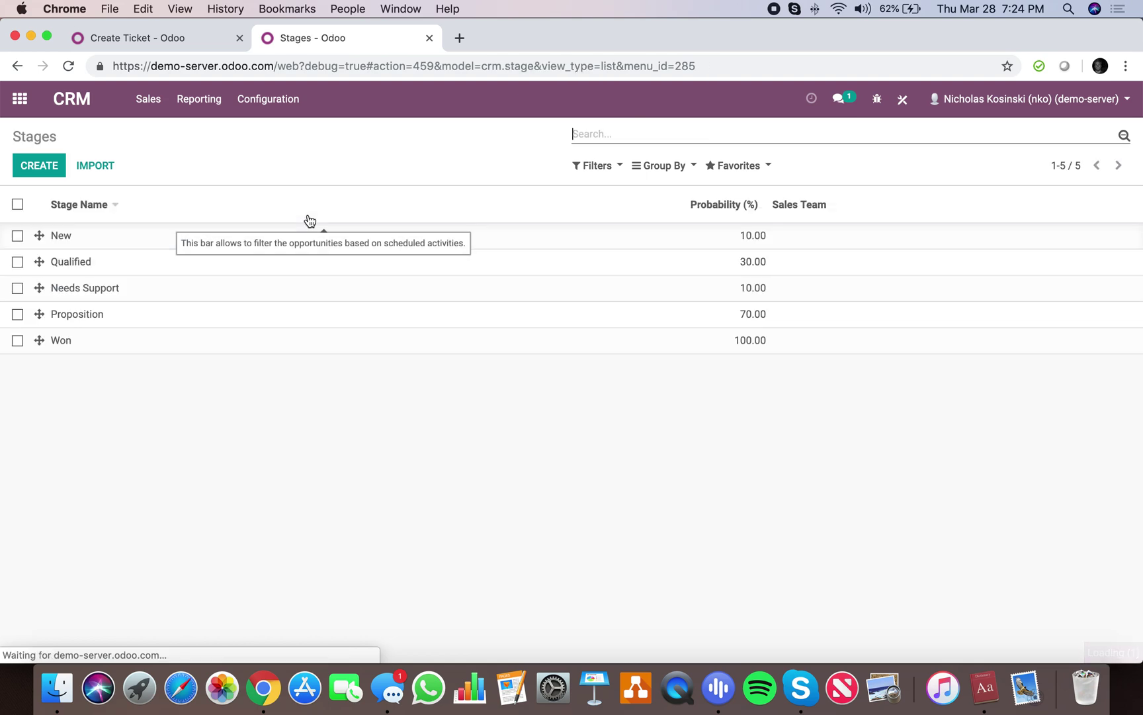
click(199, 291)
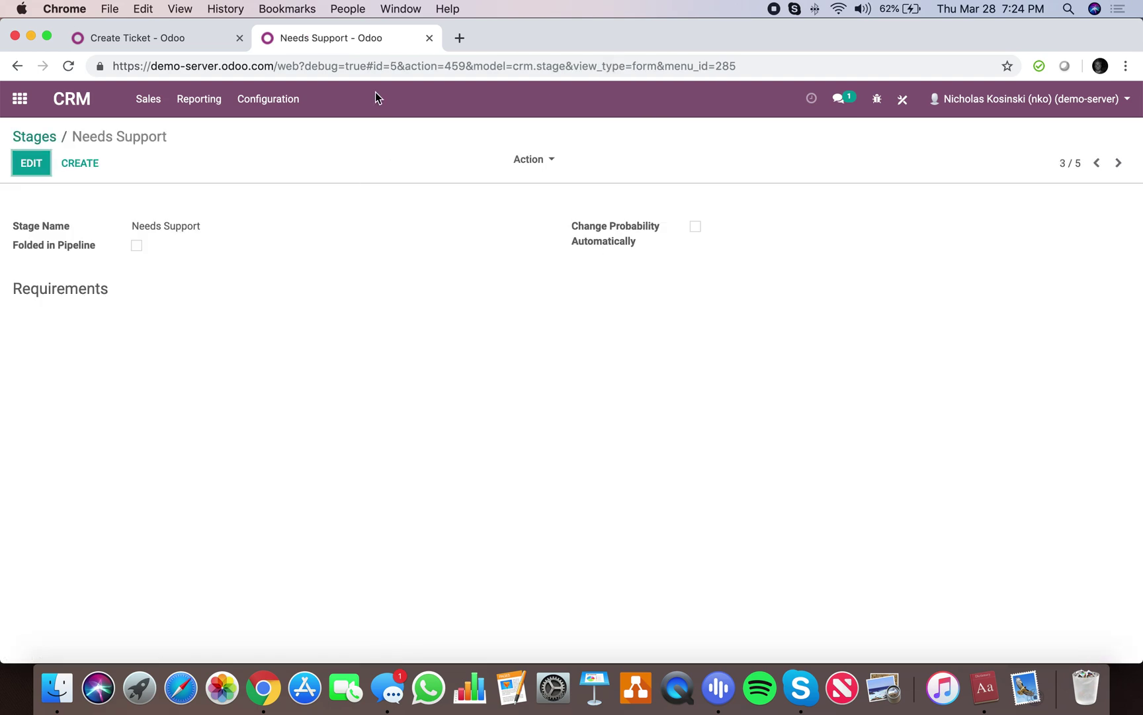
drag(374, 66, 394, 65)
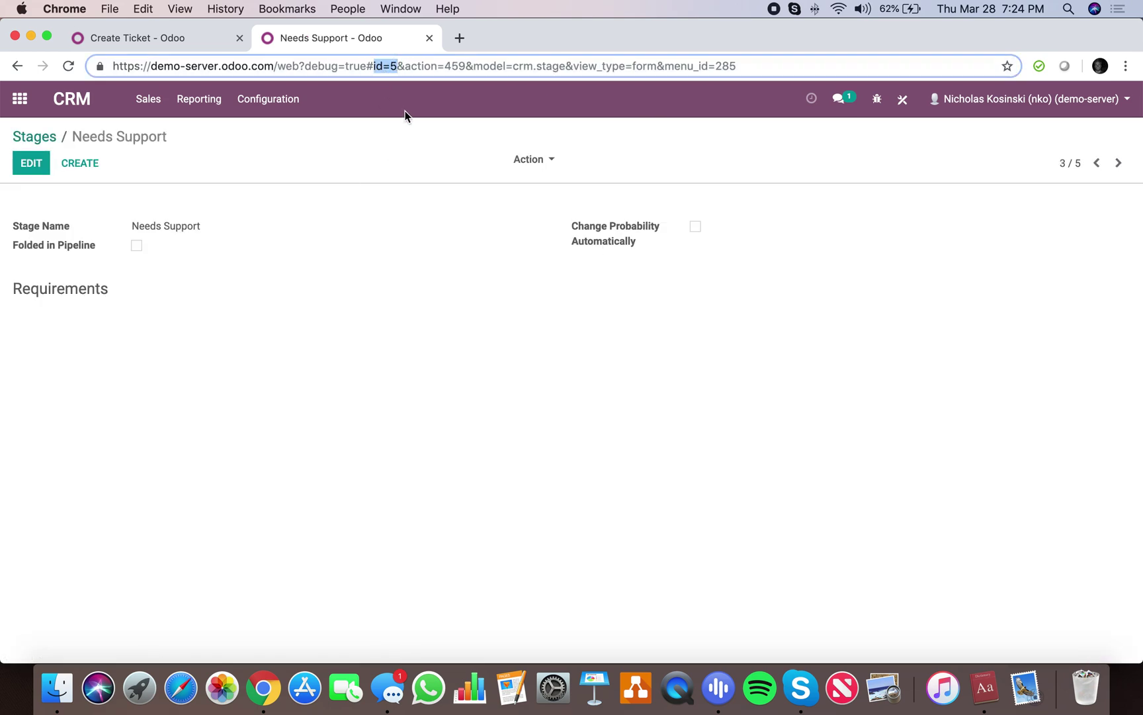
click(40, 137)
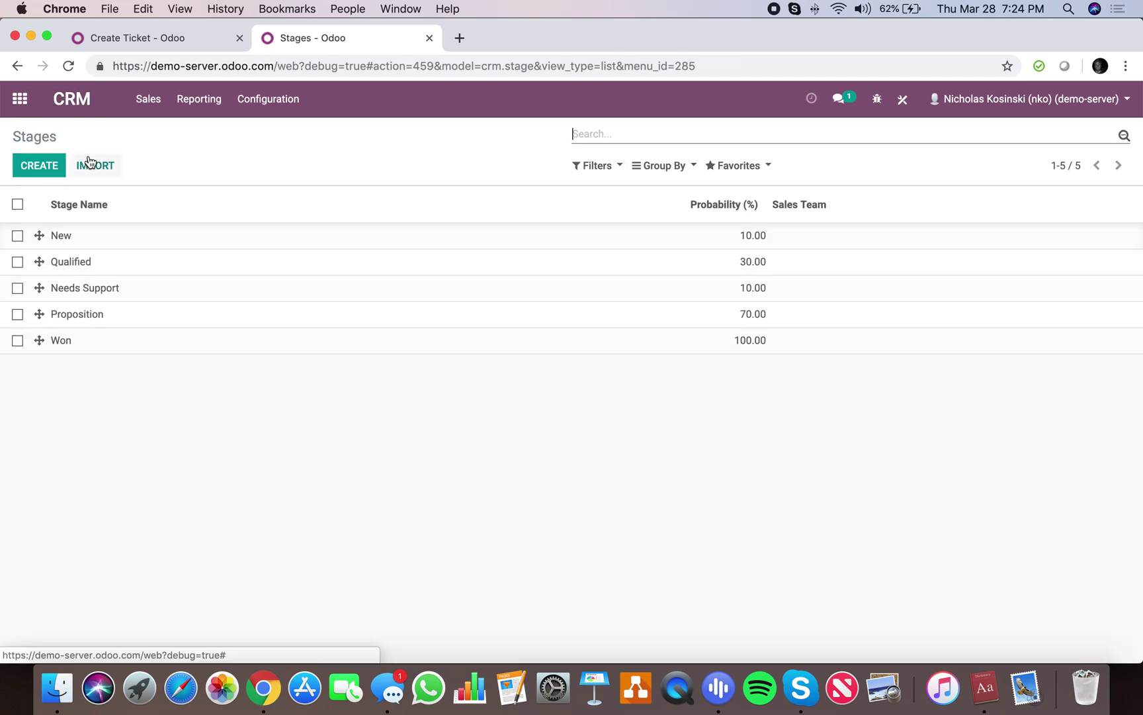
Return to My Pipeline, open the Hi There opportunity and open its form view architecture for editing
click(19, 99)
text(my p)
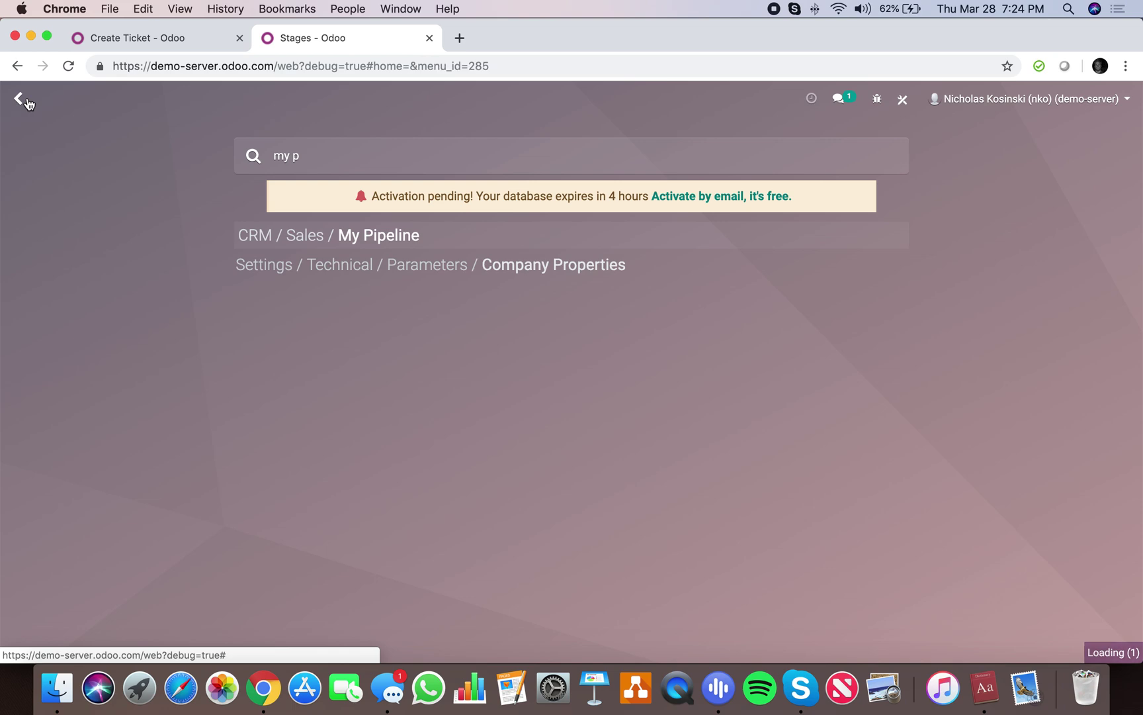
key(Return)
click(129, 272)
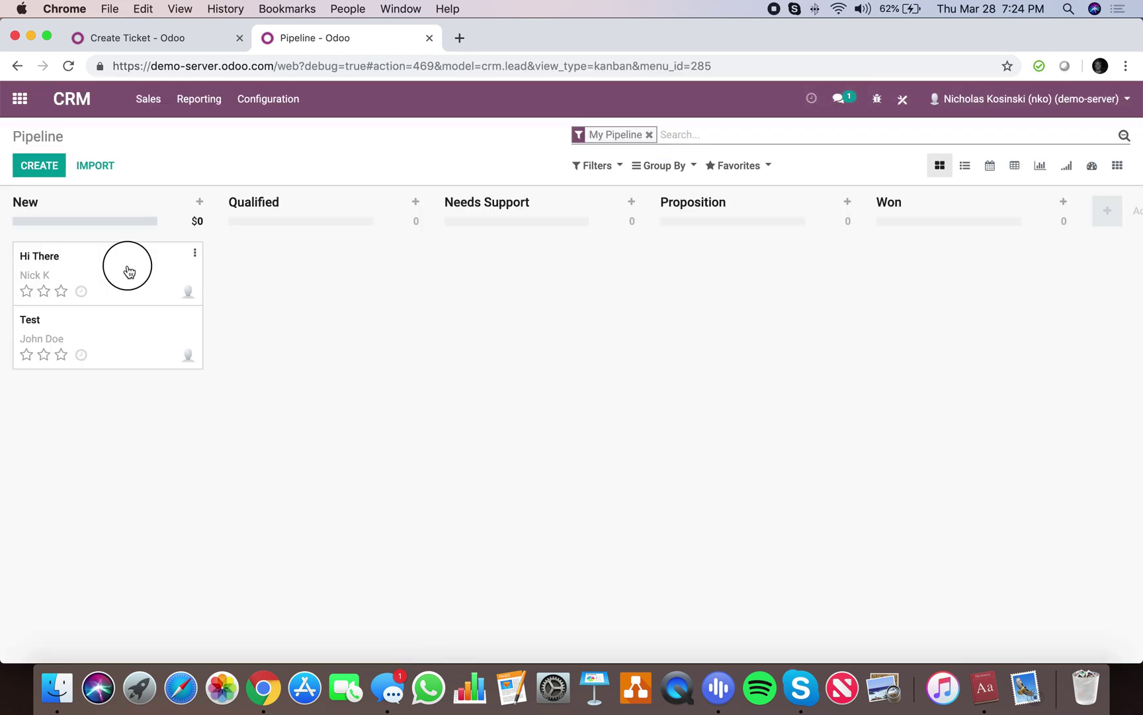
click(877, 99)
click(820, 451)
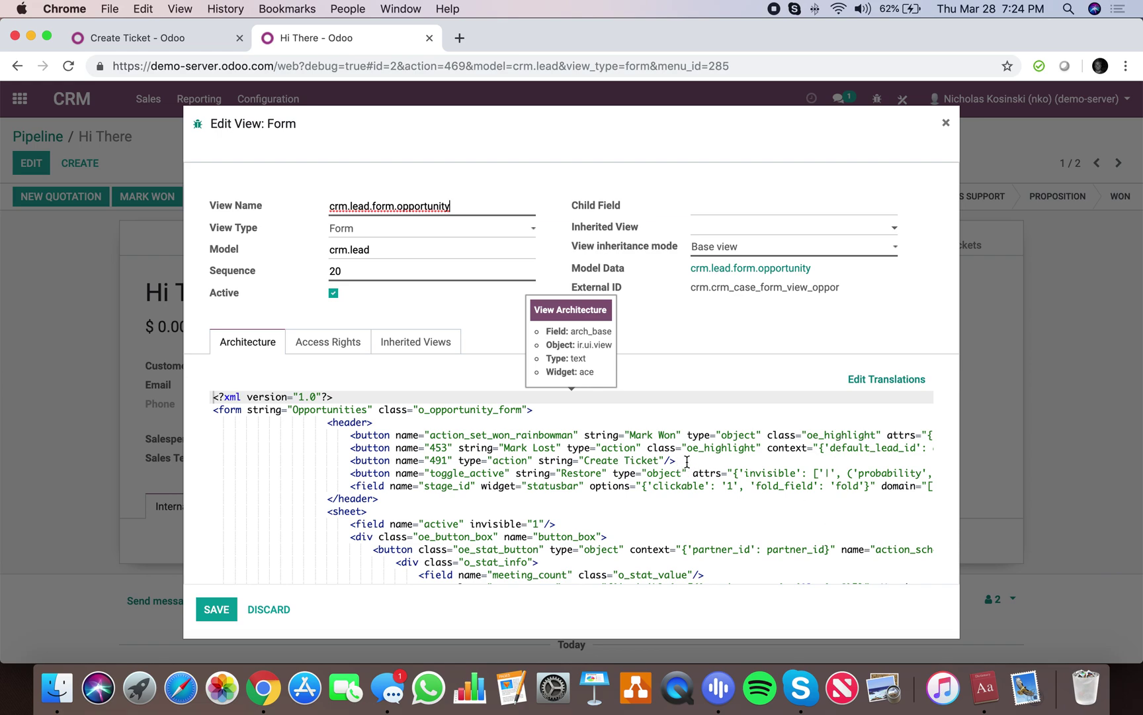
Copy the invisible attrs expression from the Mark Won button into the Create Ticket button's XML line
scroll(687, 462, right, 10)
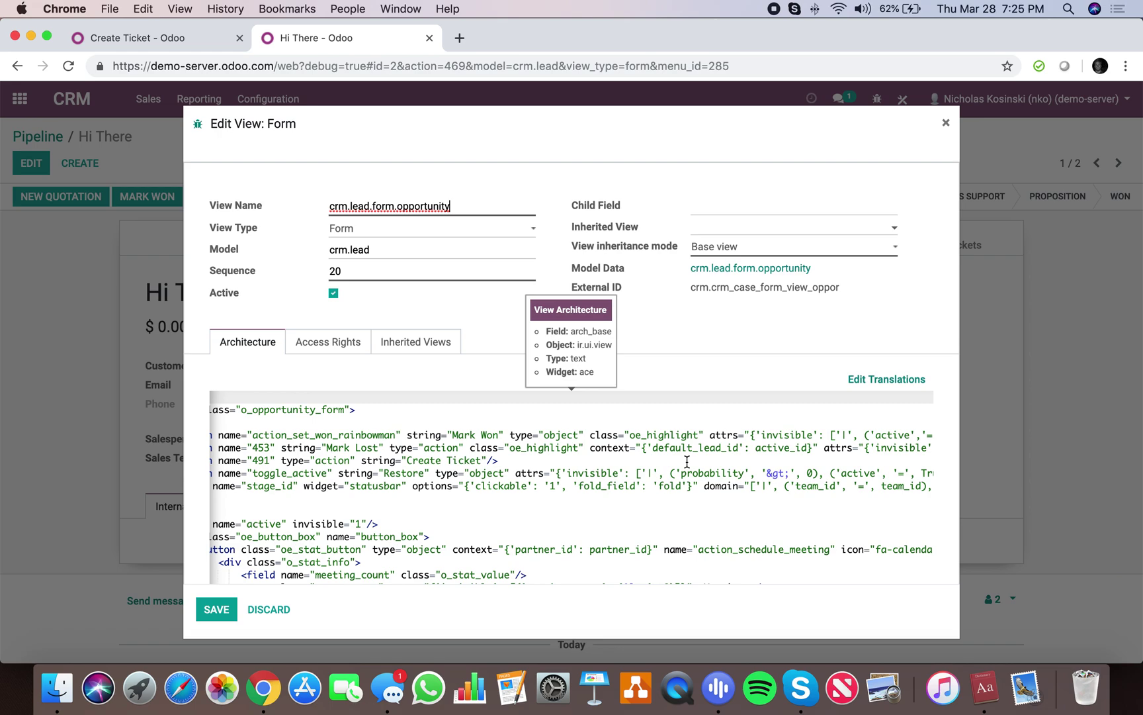
scroll(687, 461, right, 4)
scroll(687, 462, right, 6)
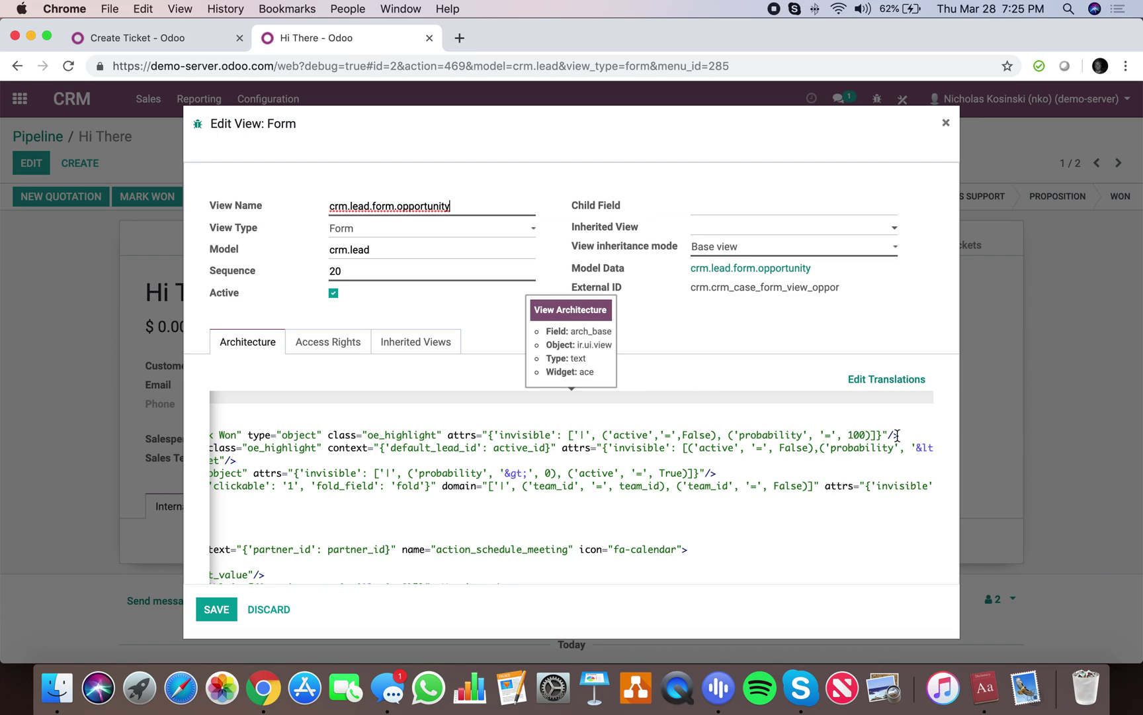
drag(900, 435, 447, 437)
key(super+c)
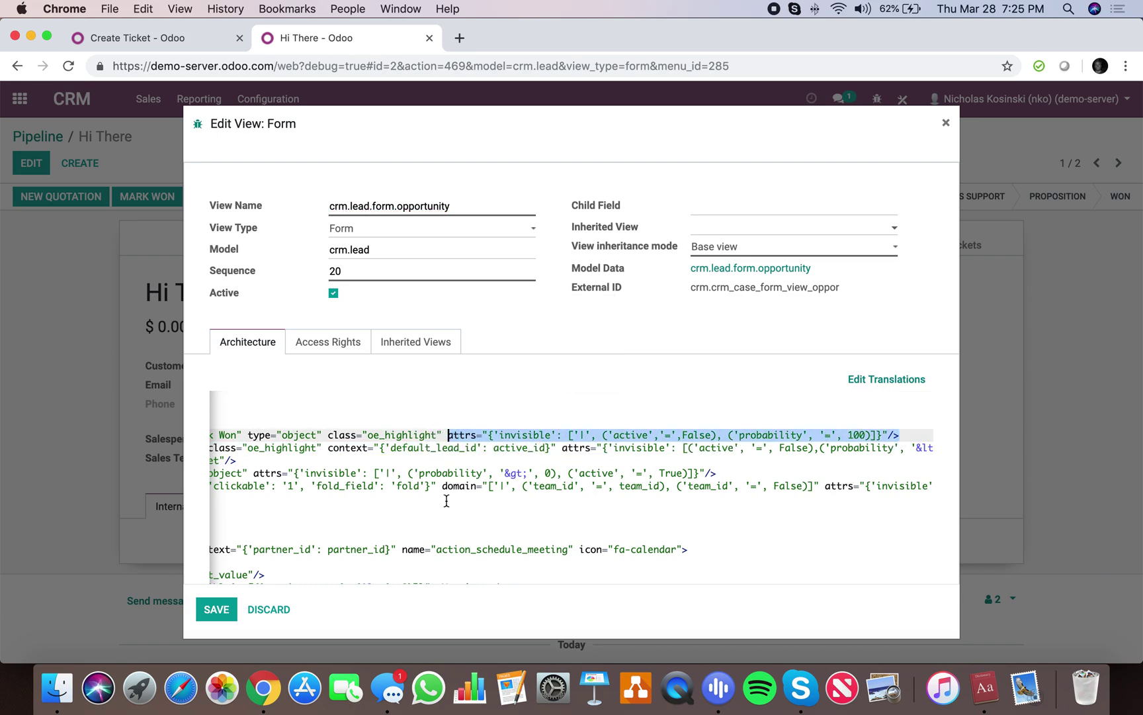
scroll(447, 501, left, 8)
click(448, 459)
key(super+v)
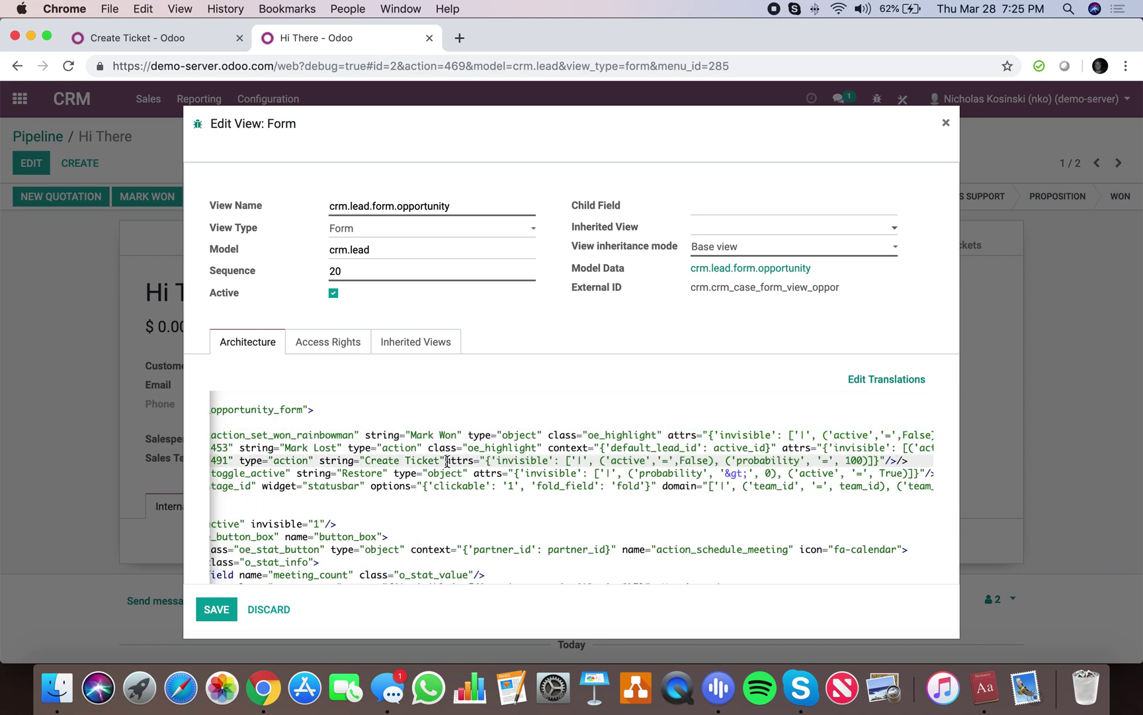
Delete the ('active','=',False) condition from the Create Ticket button's invisible attribute
scroll(685, 461, right, 3)
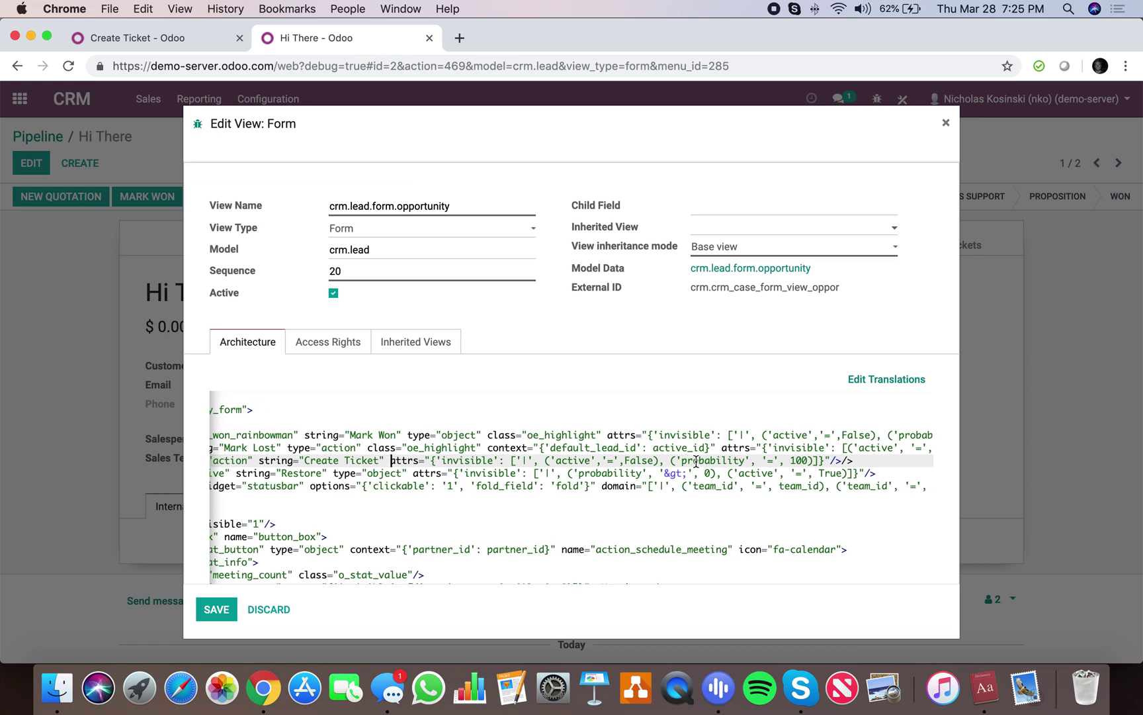
drag(824, 460, 806, 458)
click(808, 459)
drag(673, 461, 518, 463)
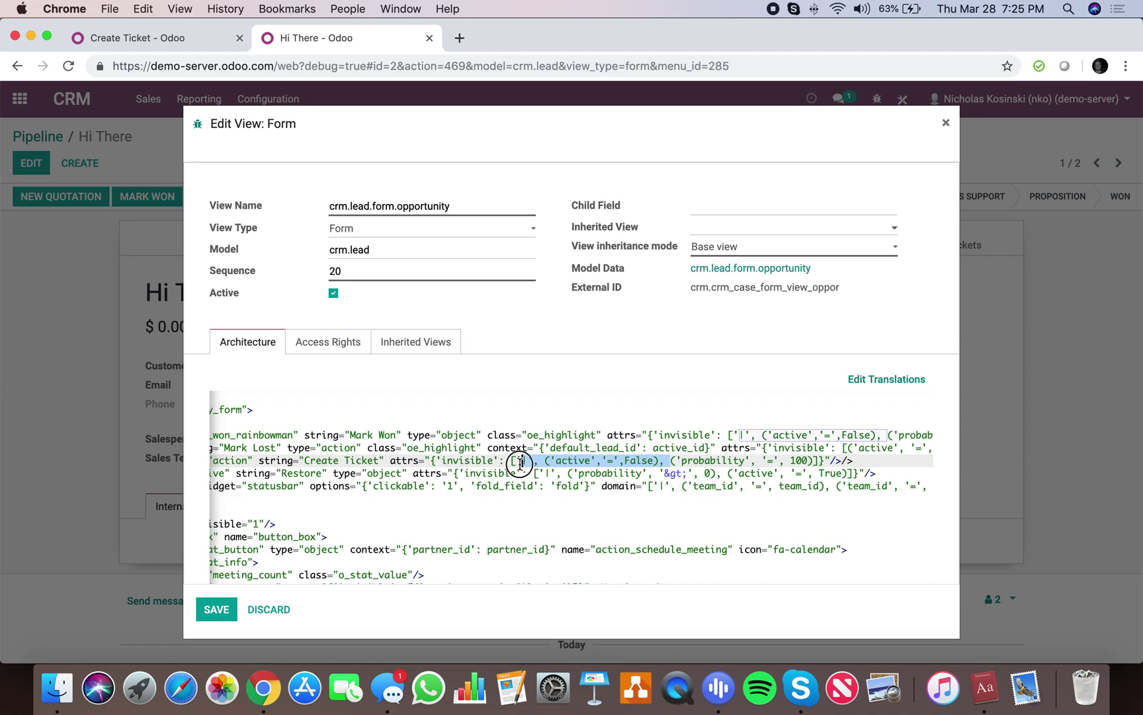
drag(520, 463, 530, 462)
click(581, 462)
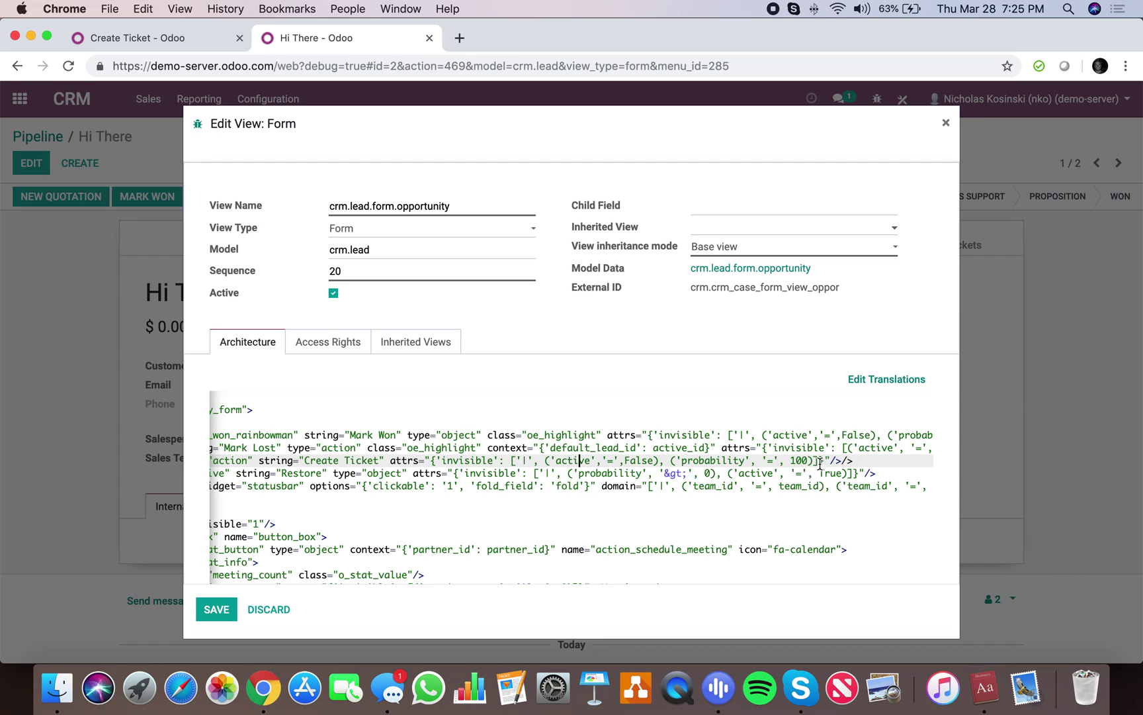
scroll(820, 463, right, 5)
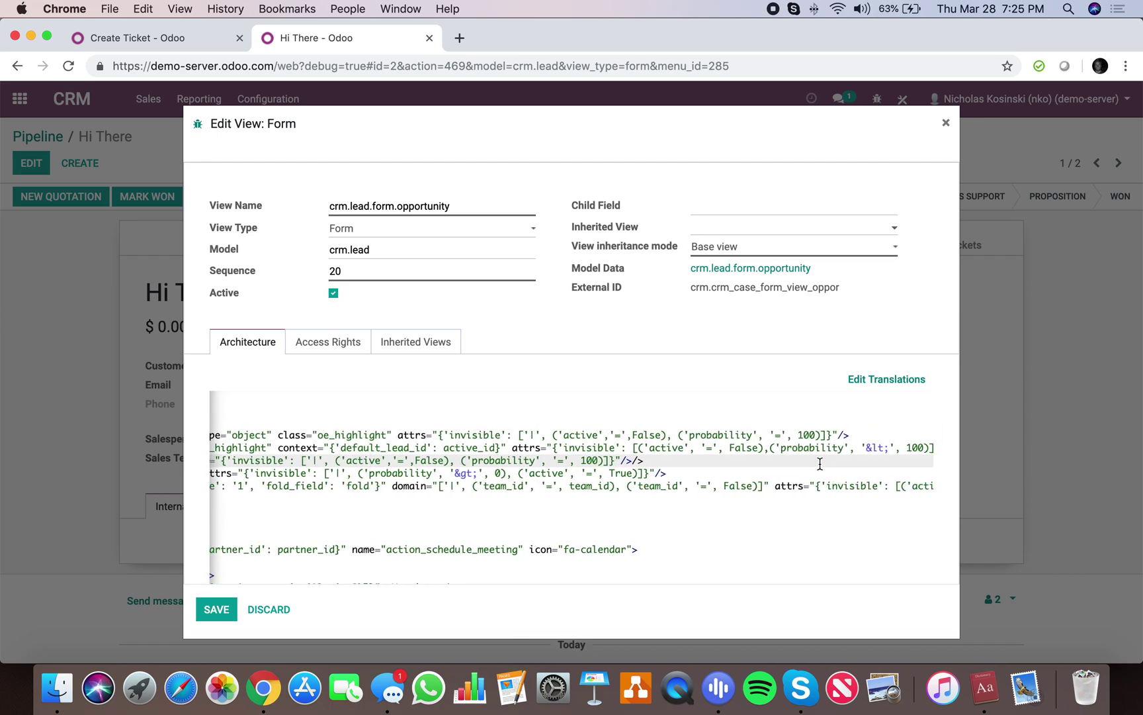
scroll(820, 463, left, 1)
scroll(543, 457, left, 1)
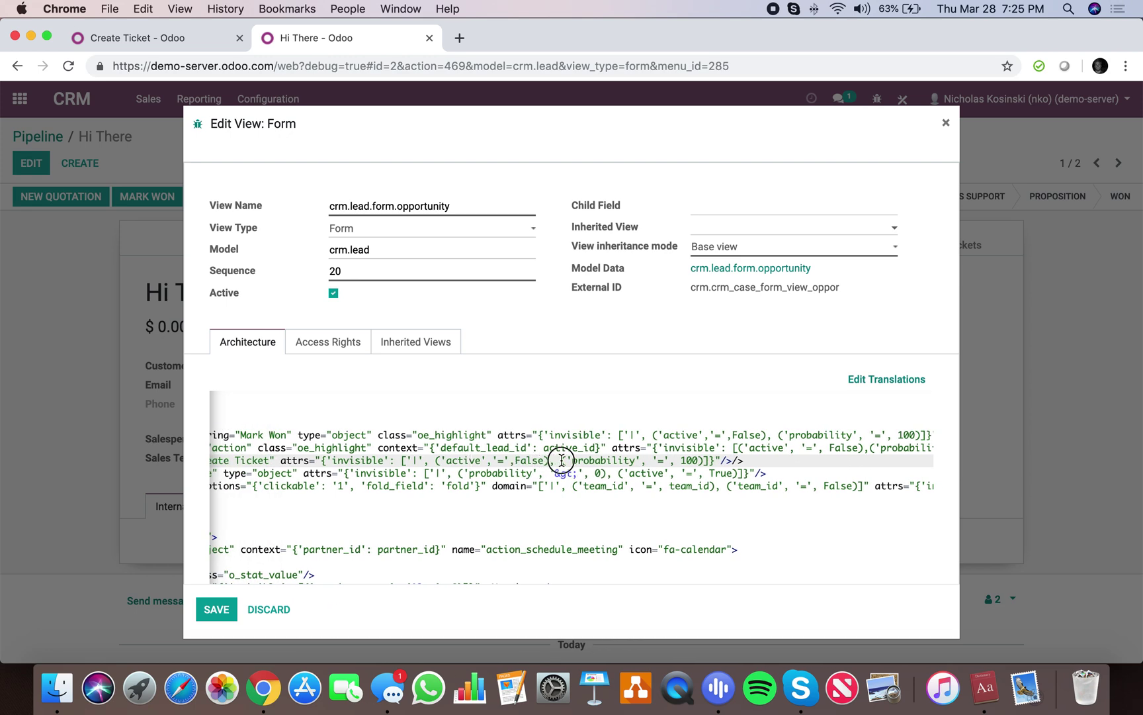
drag(562, 458, 432, 460)
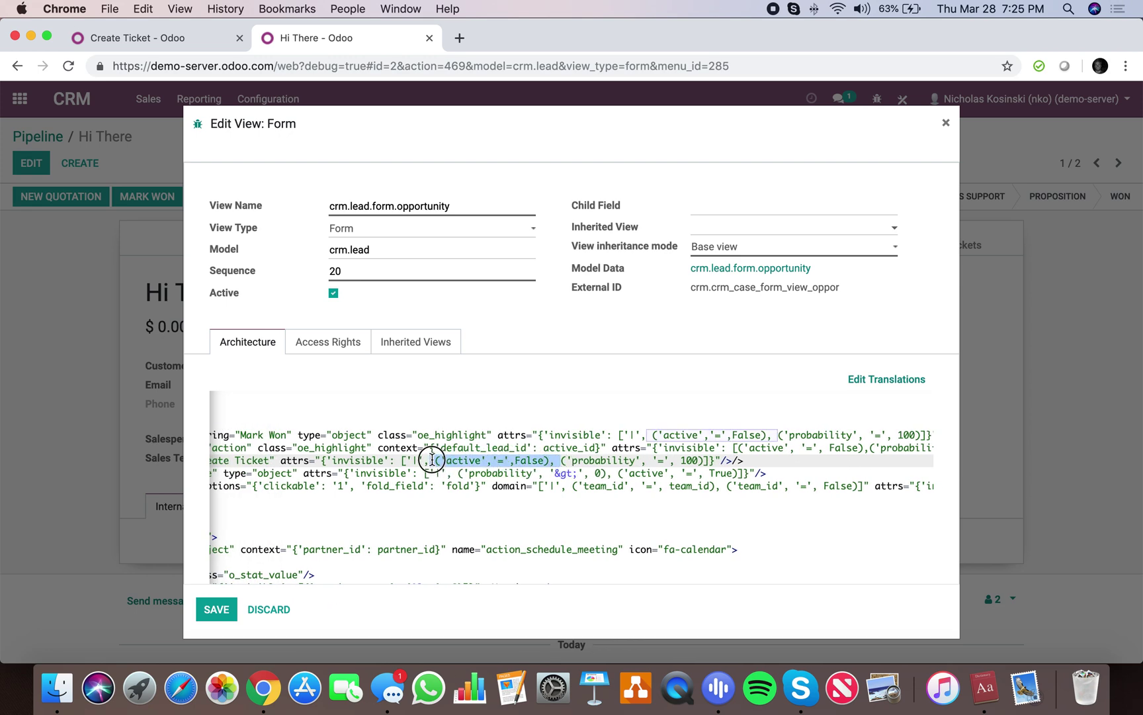
key(BackSpace)
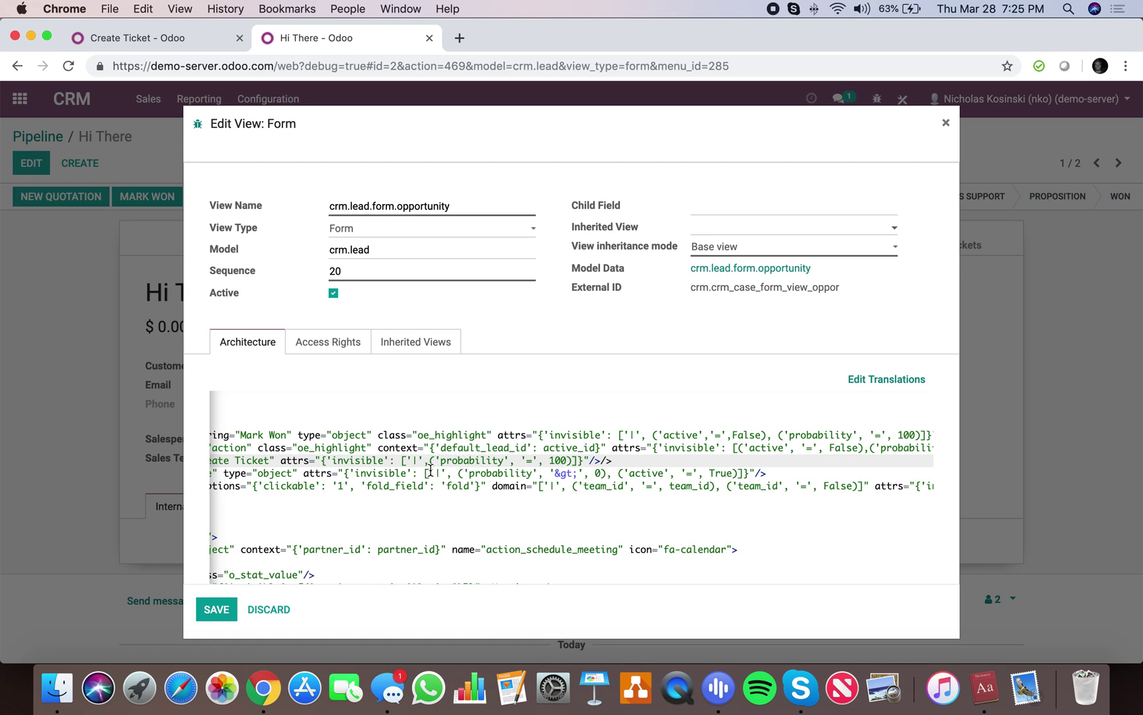
Change the Create Ticket button's remaining condition to ('stage_id', '!=', 5), then save and close the form view
double_click(506, 463)
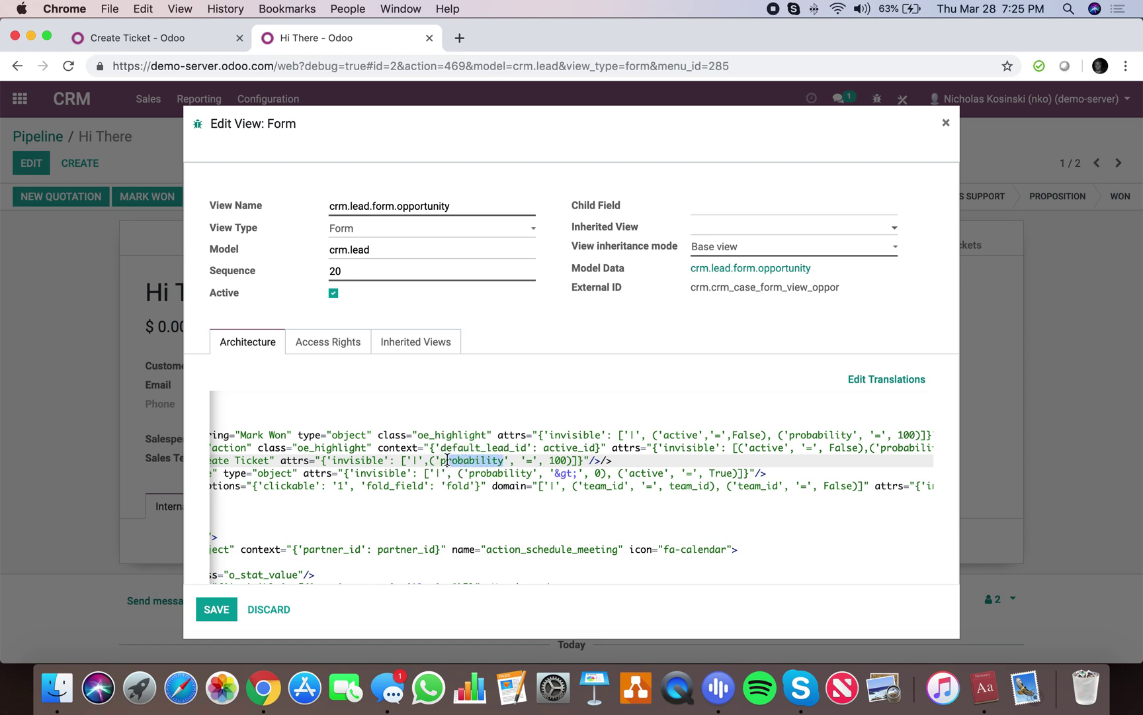
text(stage_id)
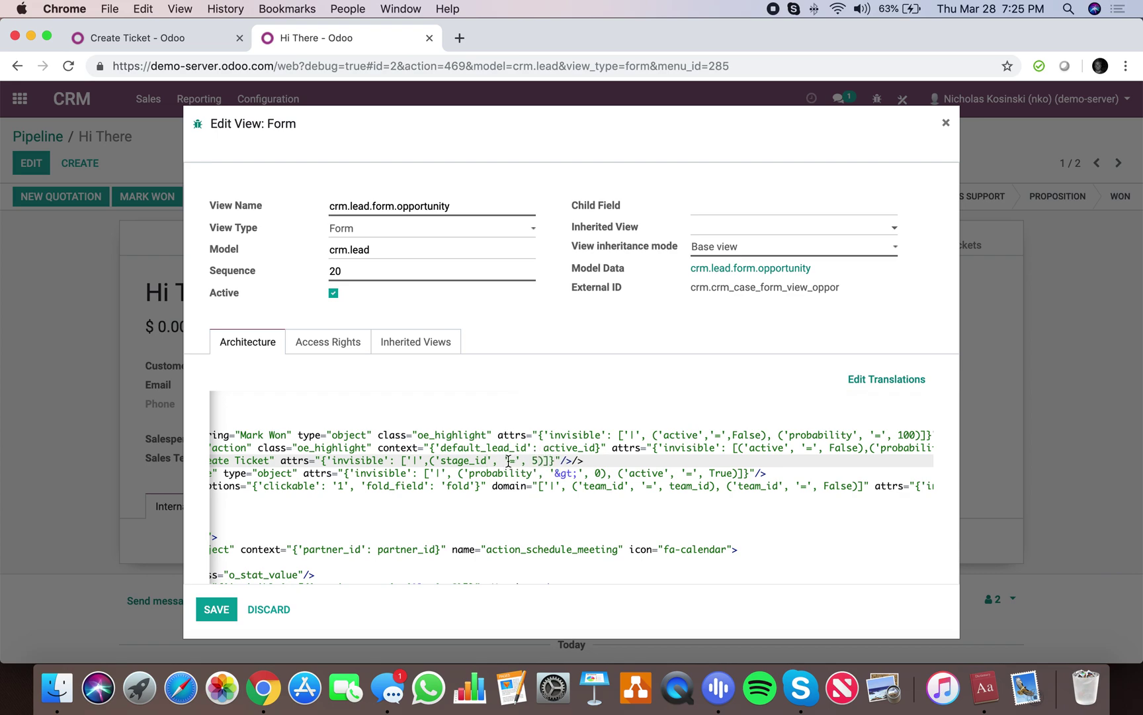
click(508, 462)
text(!)
click(216, 609)
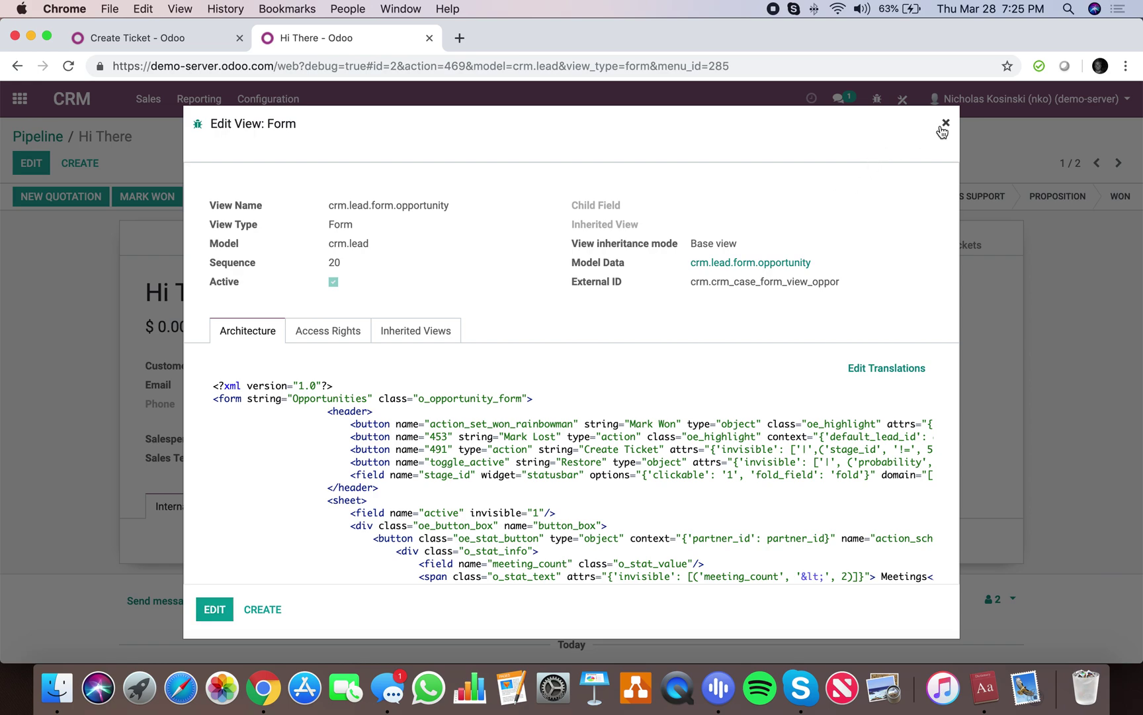
click(944, 125)
Return to the pipeline, add an opportunity named Test in the New stage and open it
click(41, 138)
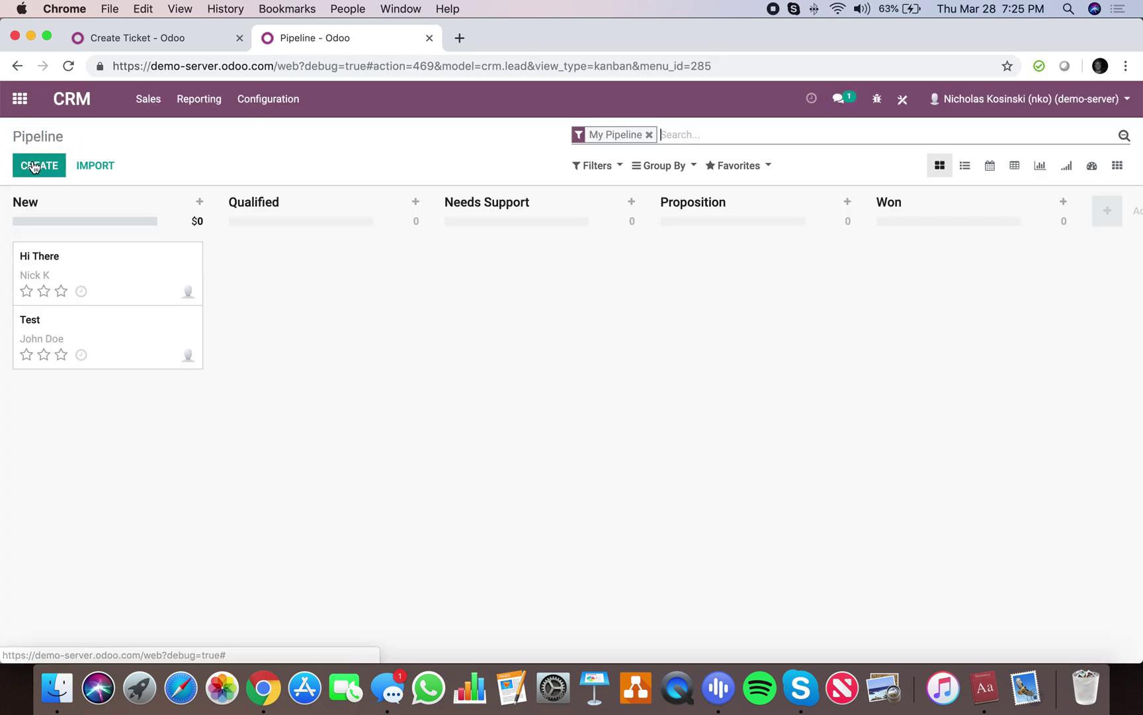
click(34, 165)
text(Test)
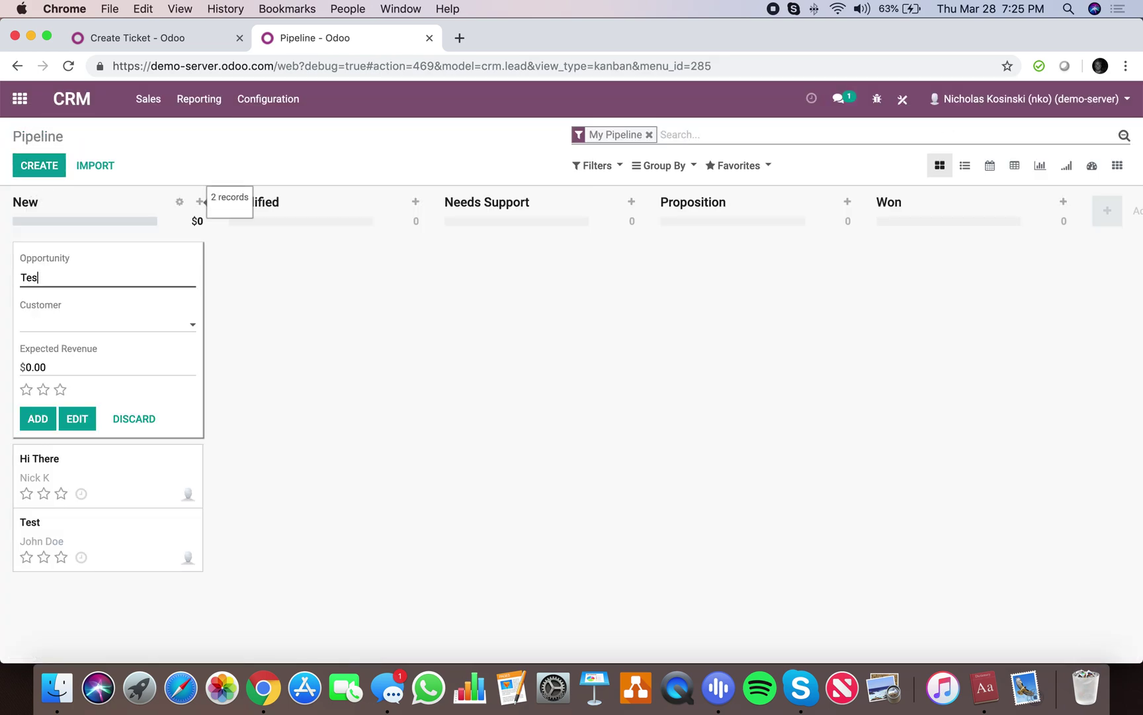
key(Return)
click(284, 405)
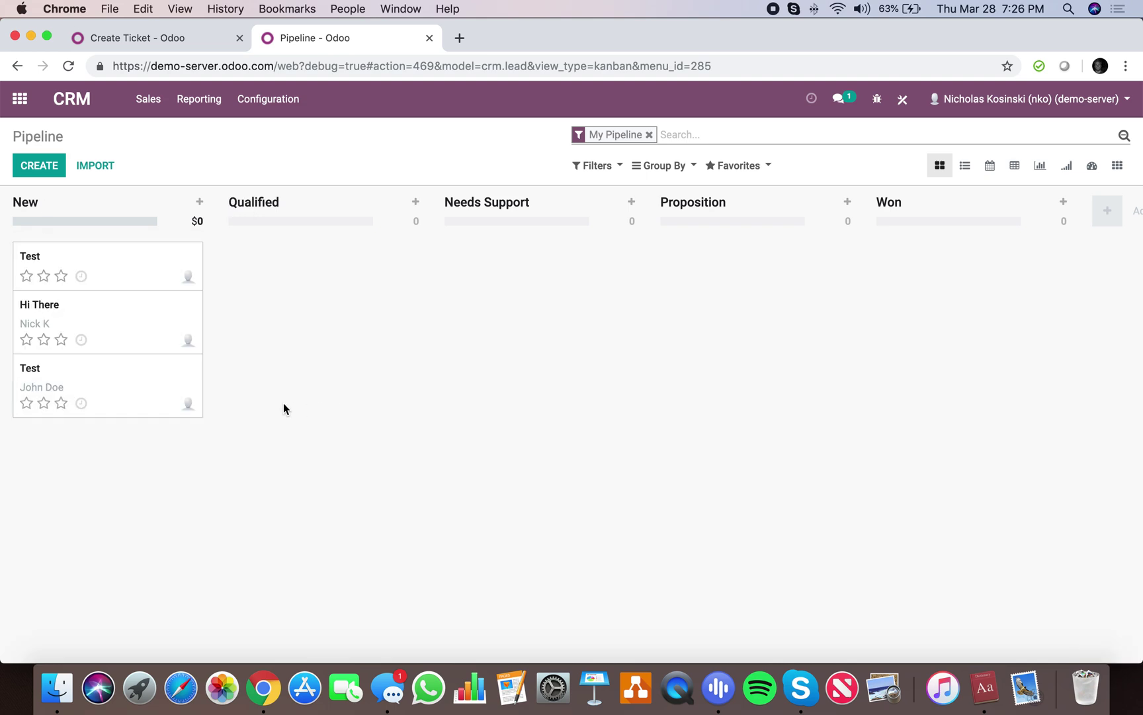
click(113, 270)
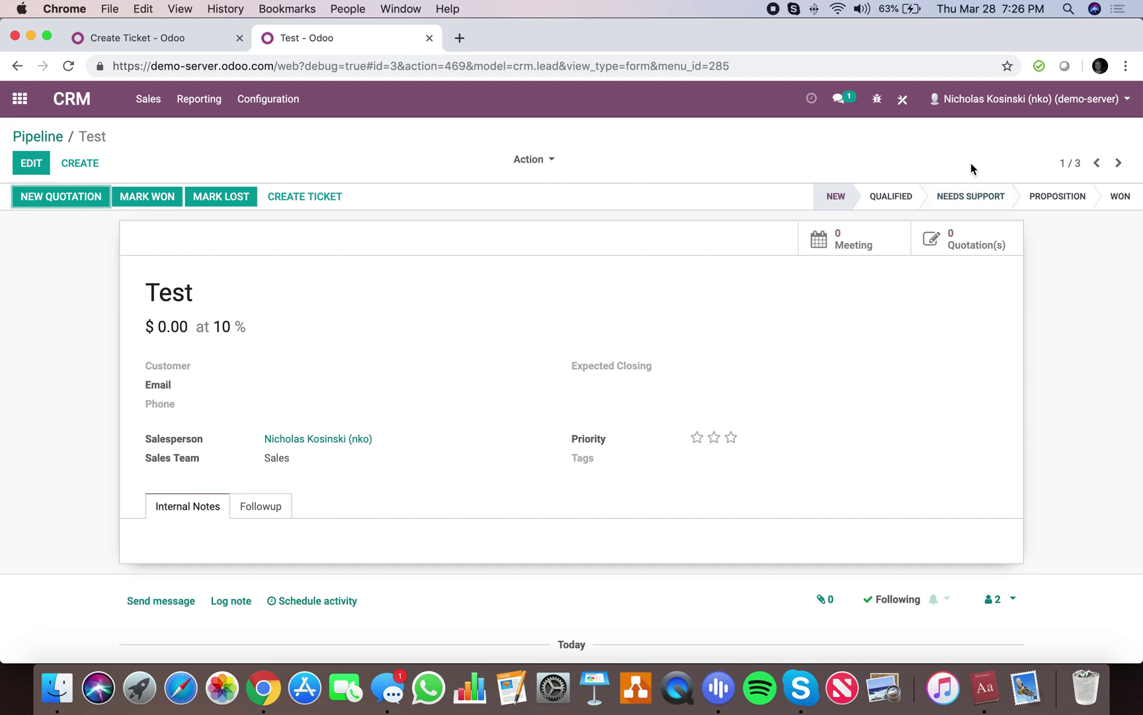
Reopen the opportunity form view's XML and check the invisible condition on the Create Ticket button
click(877, 98)
click(781, 452)
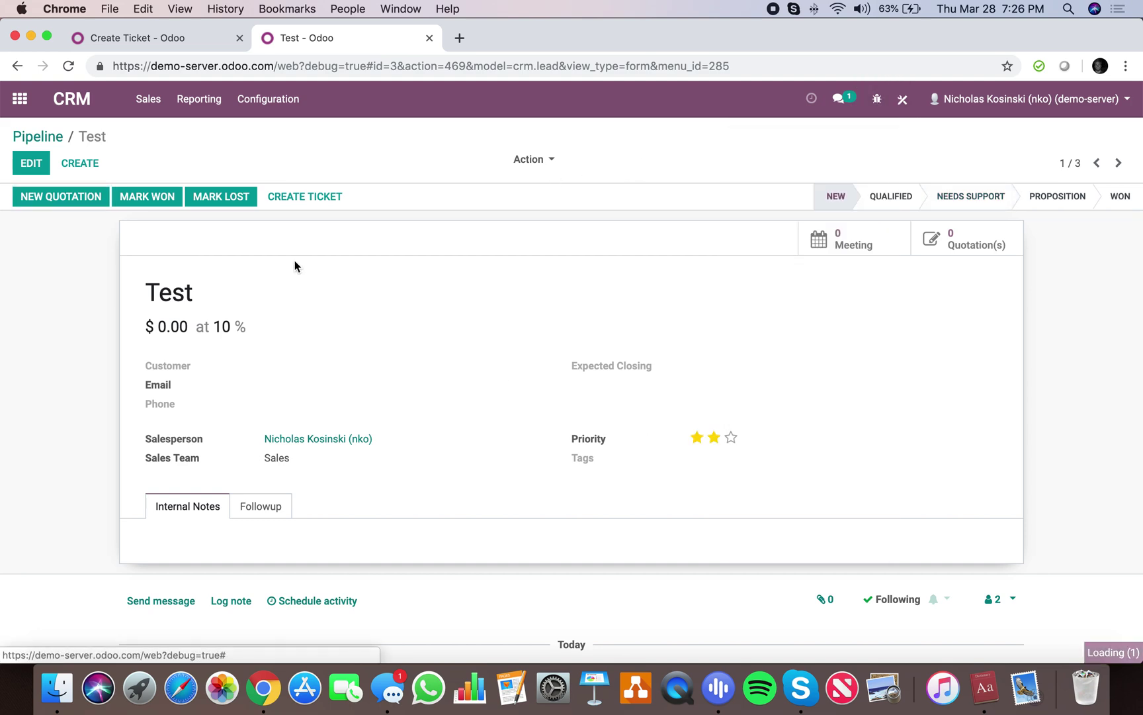
scroll(518, 452, down, 1)
scroll(595, 443, right, 3)
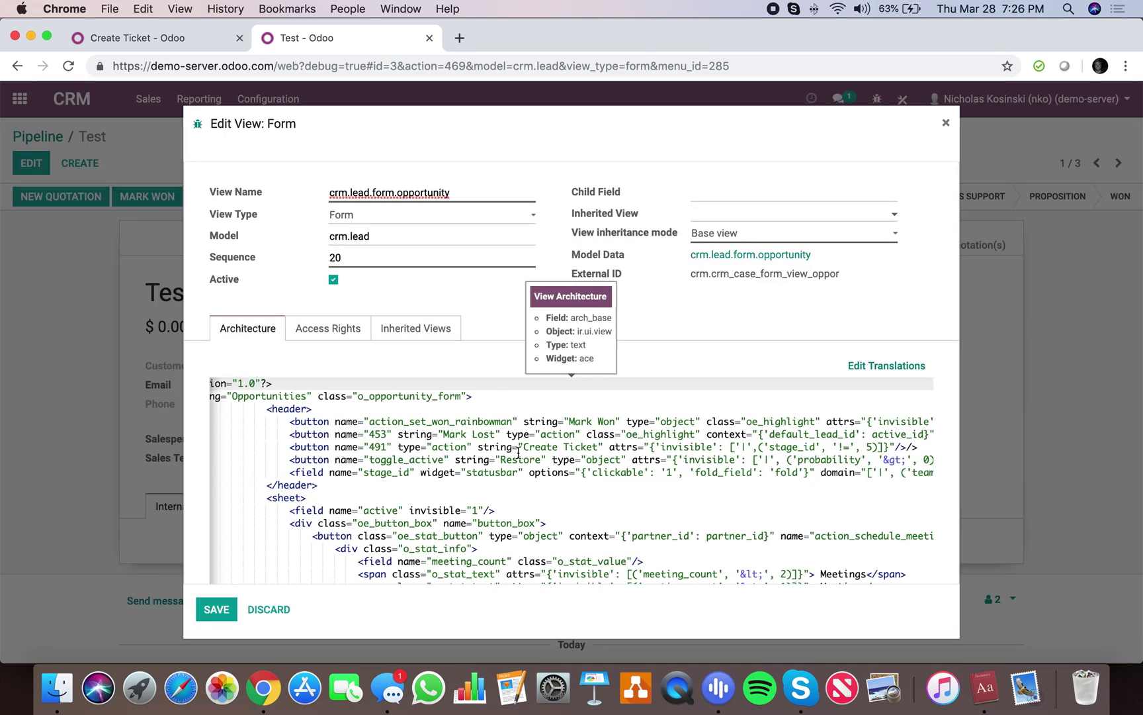
scroll(740, 451, right, 2)
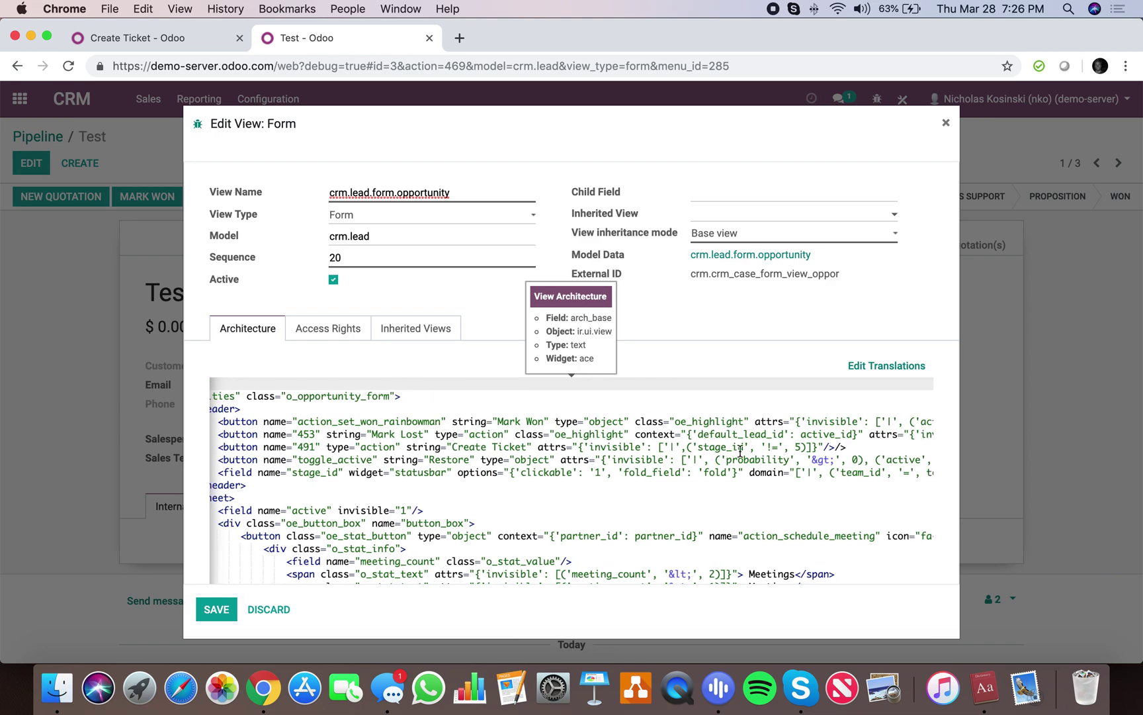
Switch to the test-demo Odoo window and close Studio on the new sales order
key(ctrl+Up)
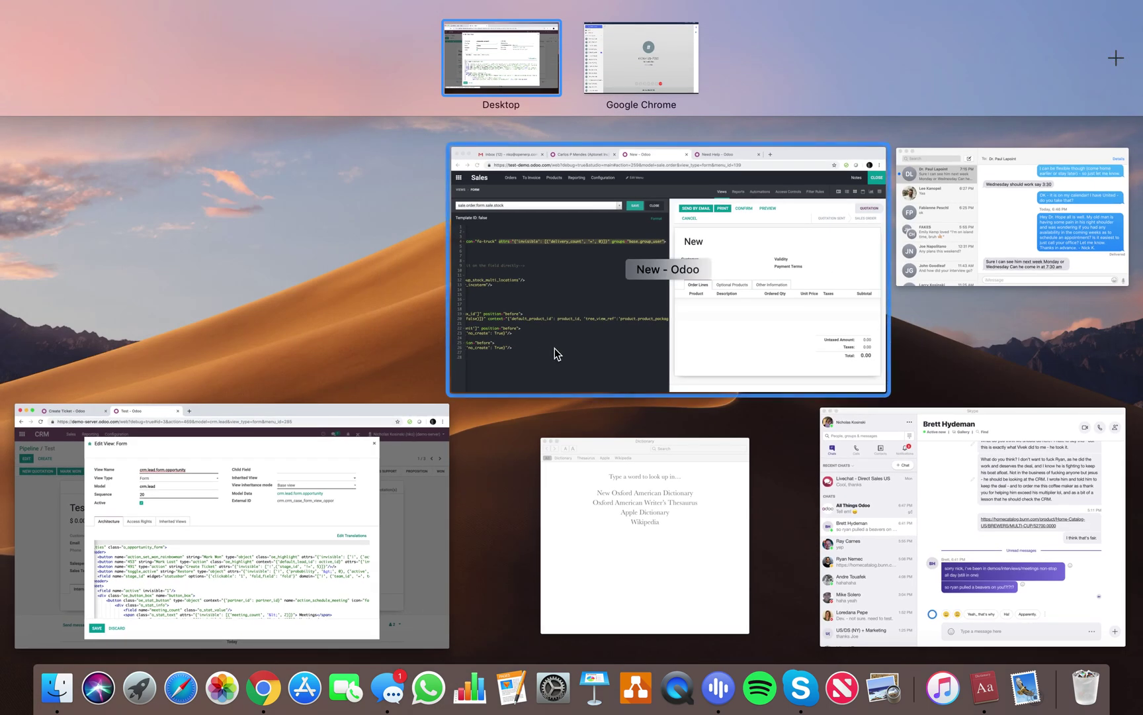
click(556, 348)
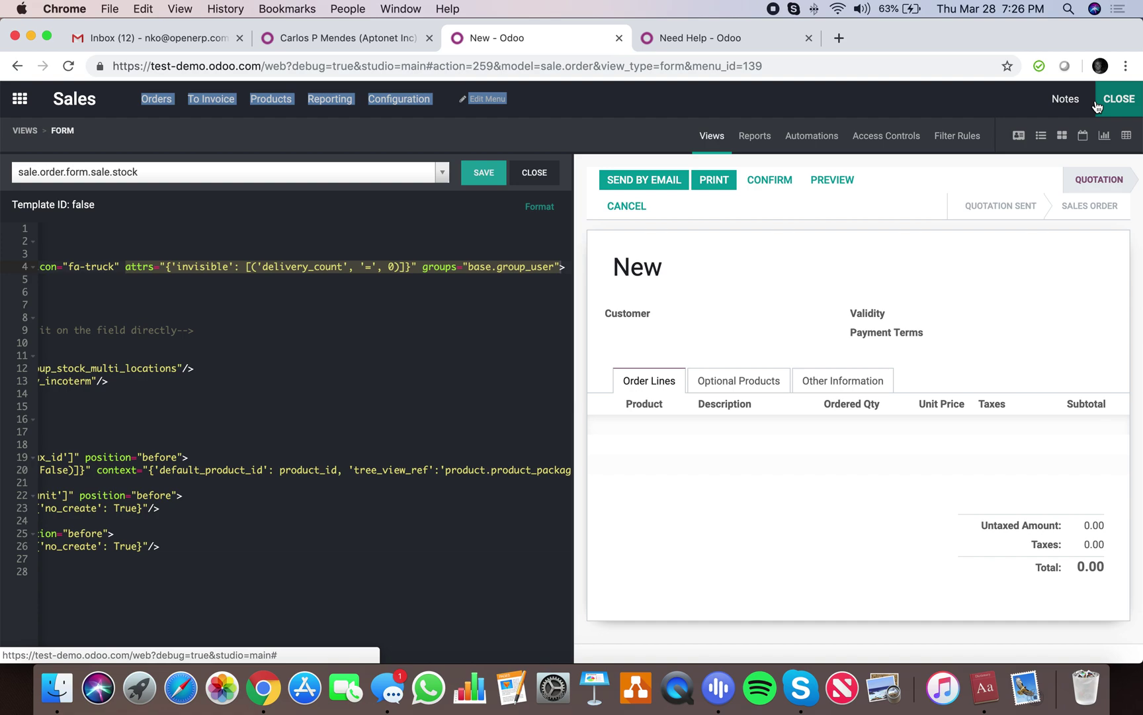
click(1133, 98)
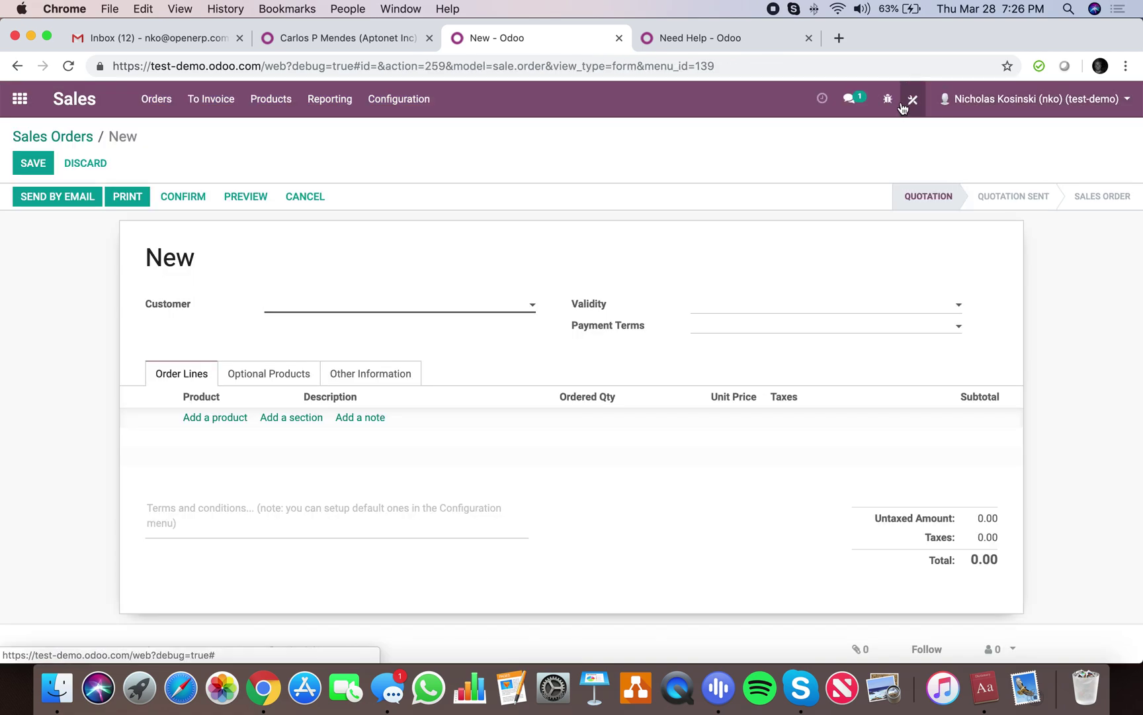
click(888, 100)
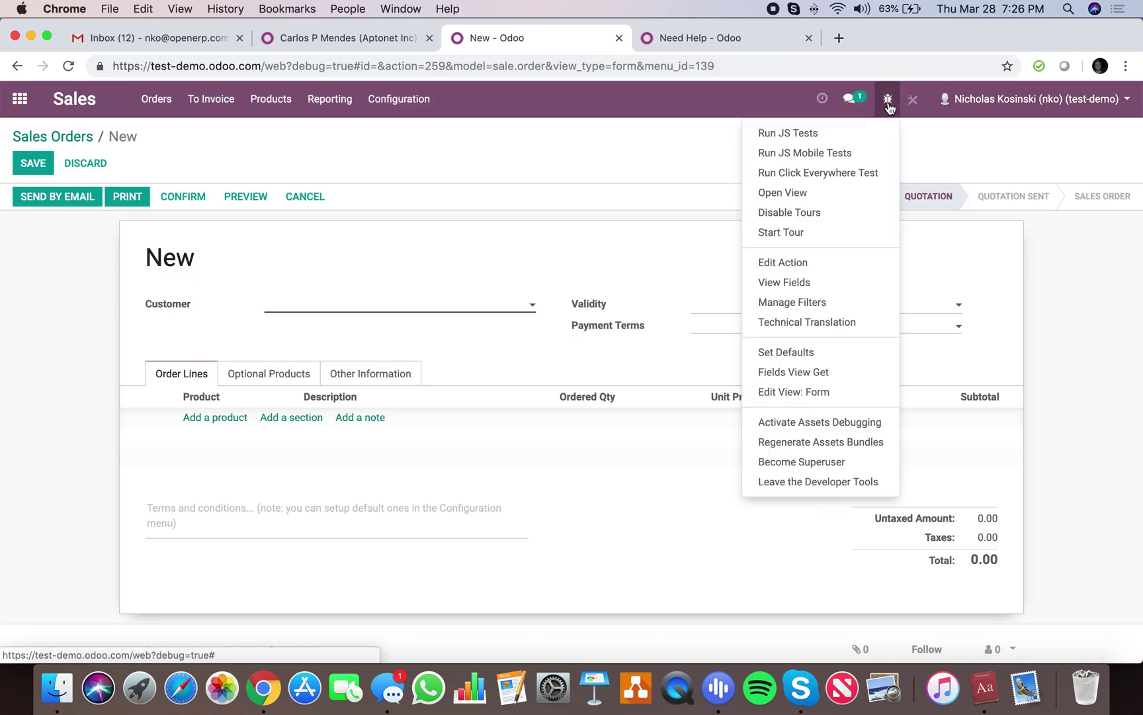
click(912, 100)
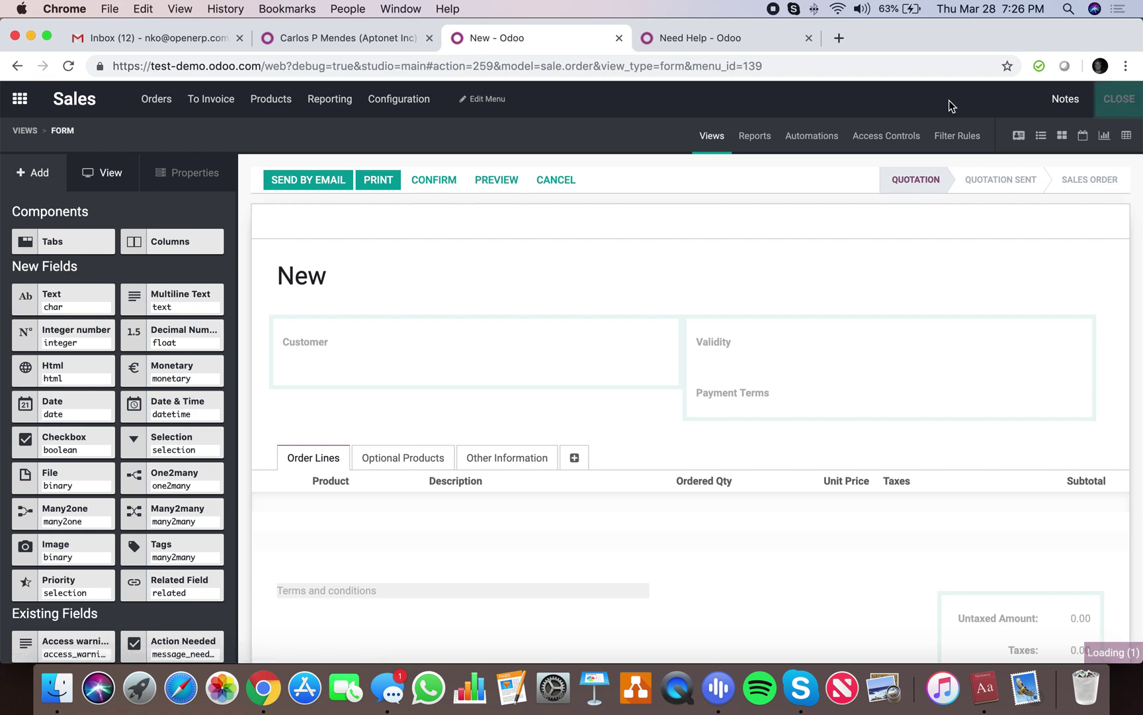
click(890, 101)
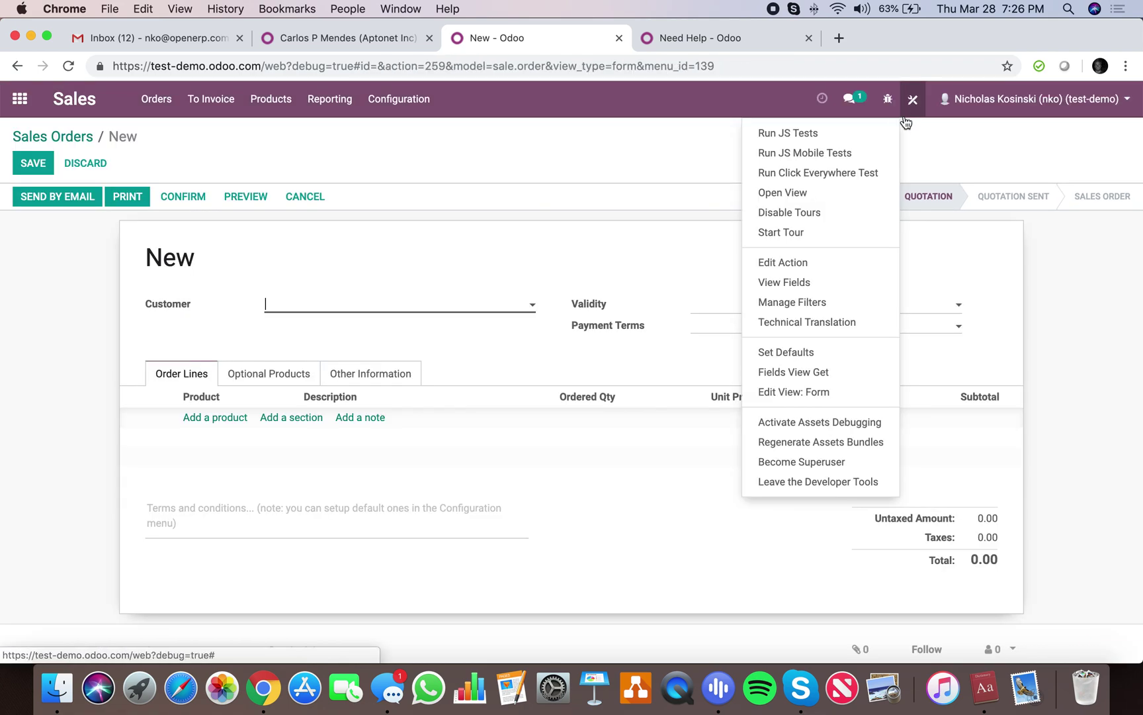
click(1086, 267)
Find the Project app, open the Test project, and open the Test task in the Need Help stage
click(20, 99)
text(proj)
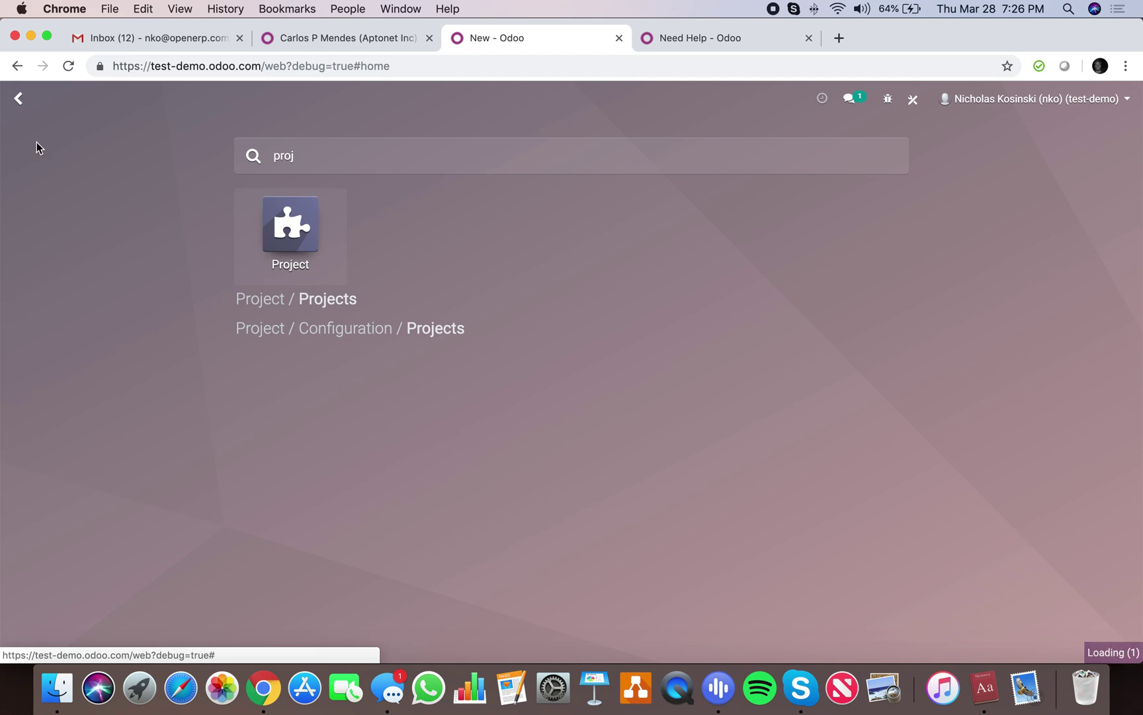
key(Return)
click(245, 211)
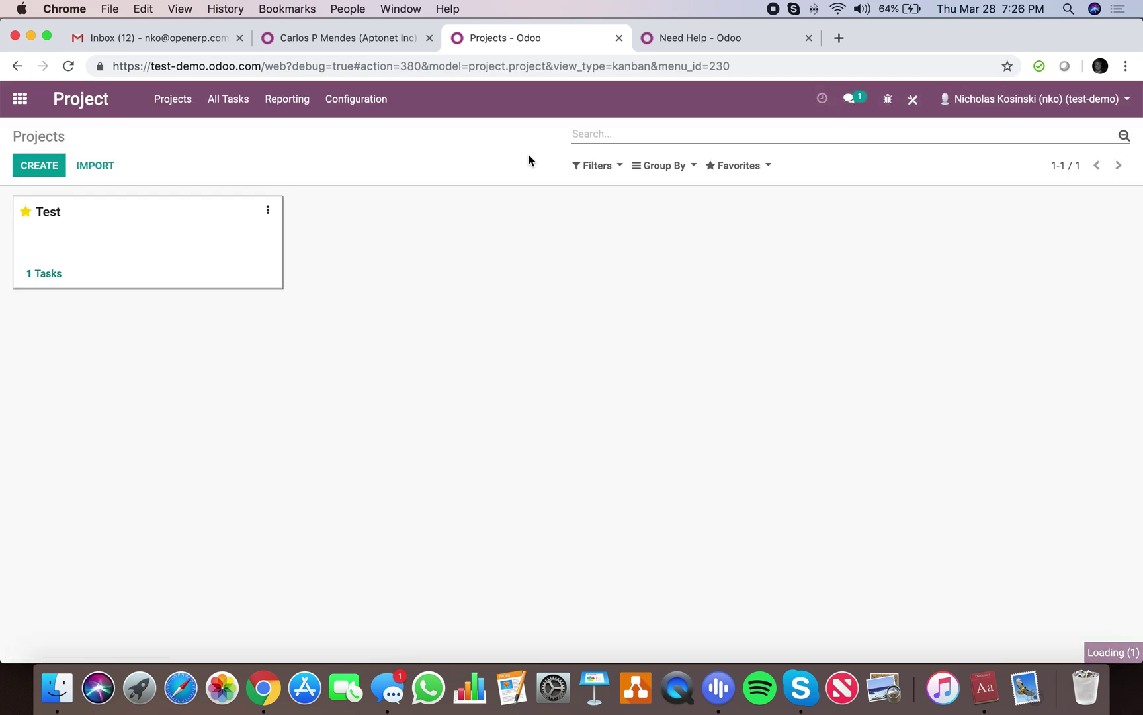
click(888, 98)
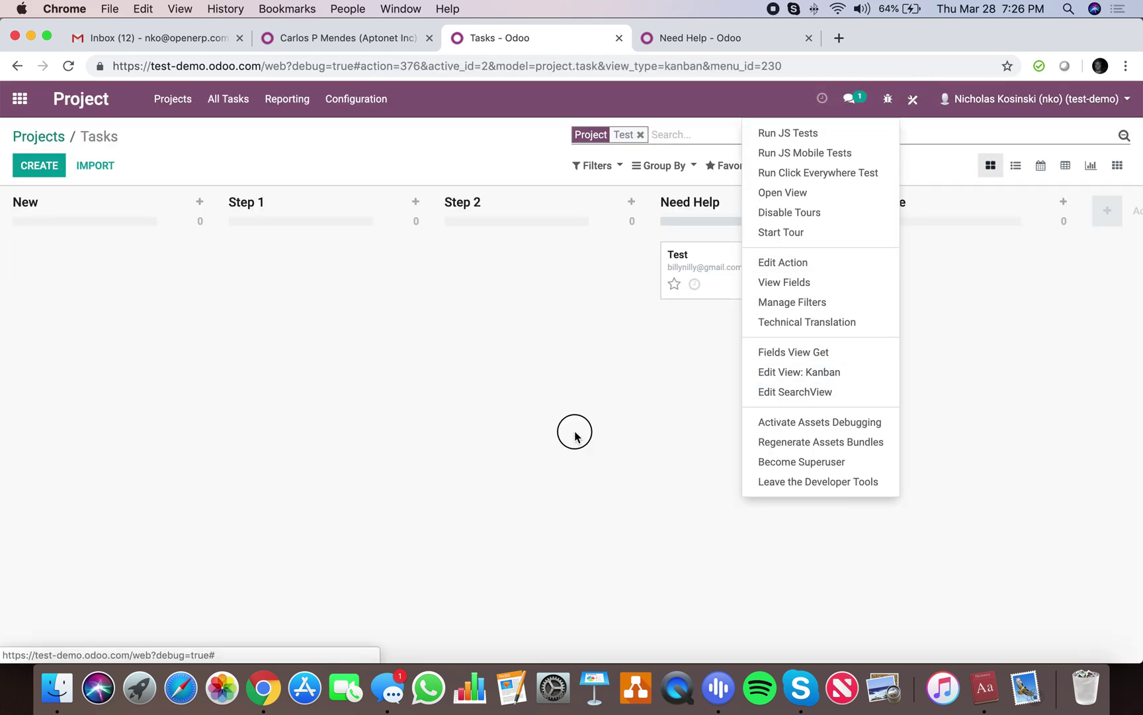
click(738, 268)
Open the task form view's XML and copy the attrs attribute of its Create Ticket button
click(888, 100)
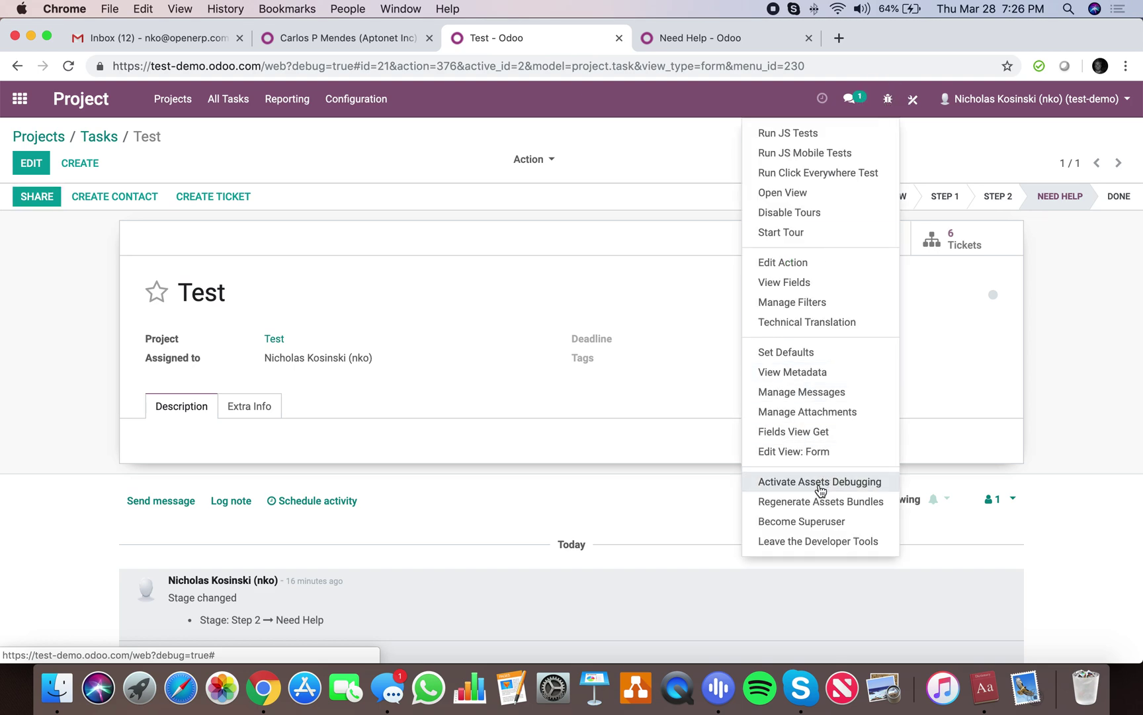
click(828, 453)
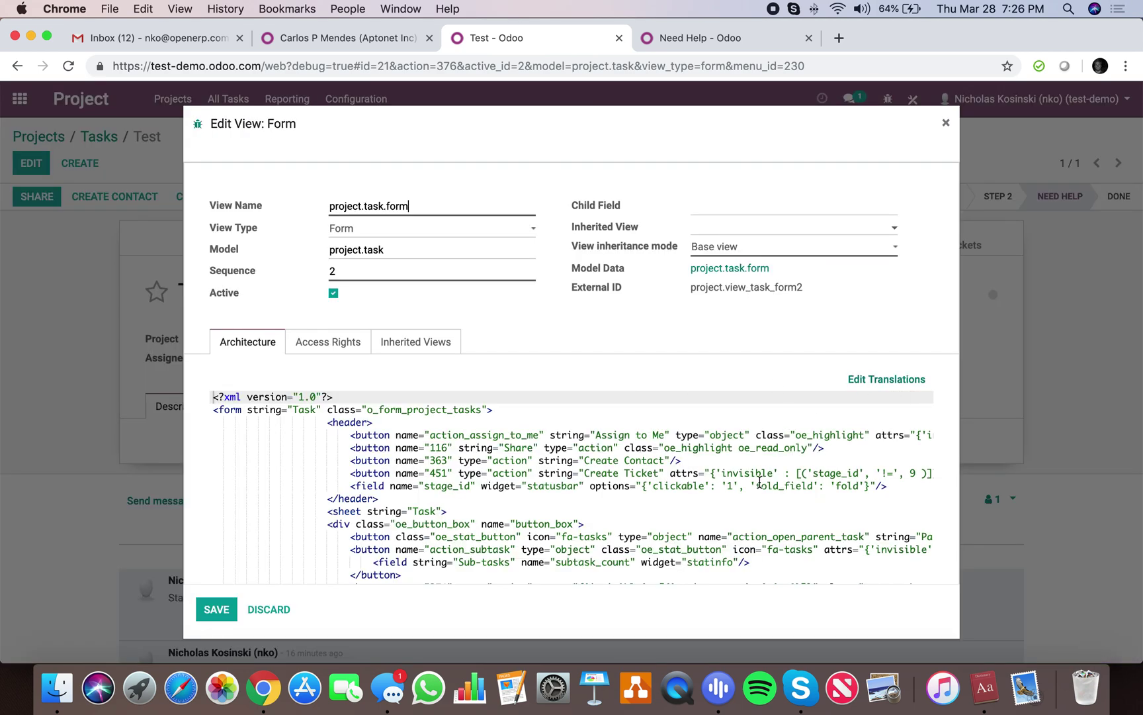
scroll(760, 481, right, 5)
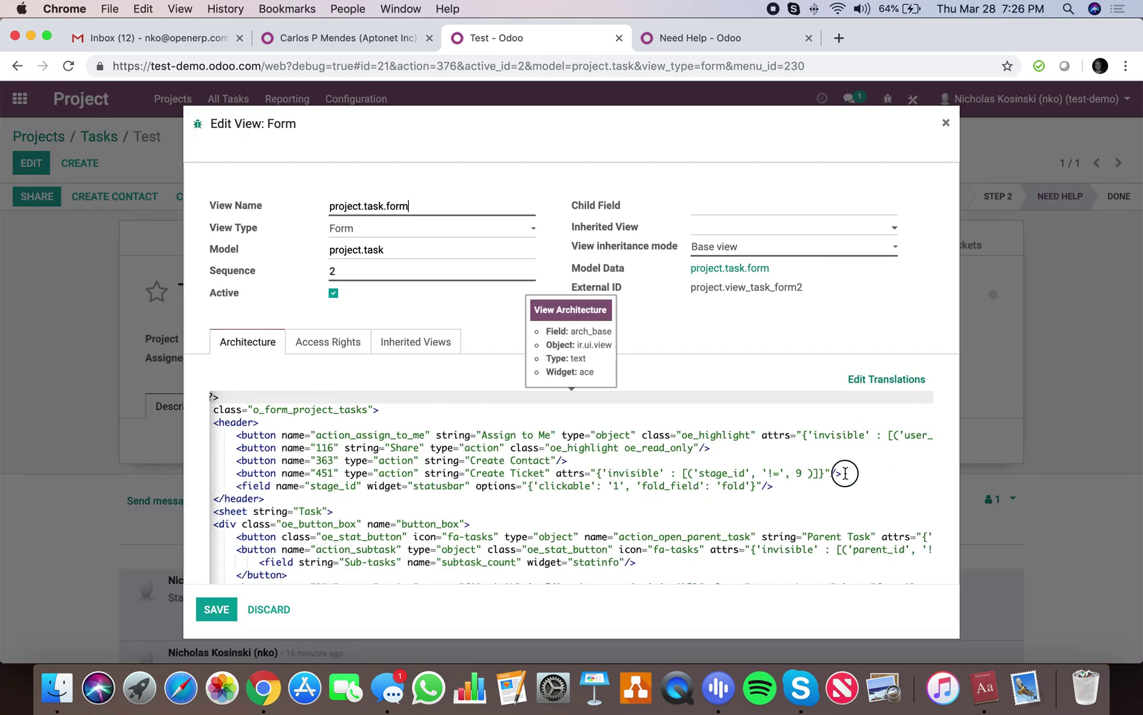
drag(845, 473, 556, 470)
Return to the CRM window and replace the Create Ticket button's attrs with the copied attrs="{'invisible' : [('stage_id', '!=', 9 )]}"
key(ctrl+Up)
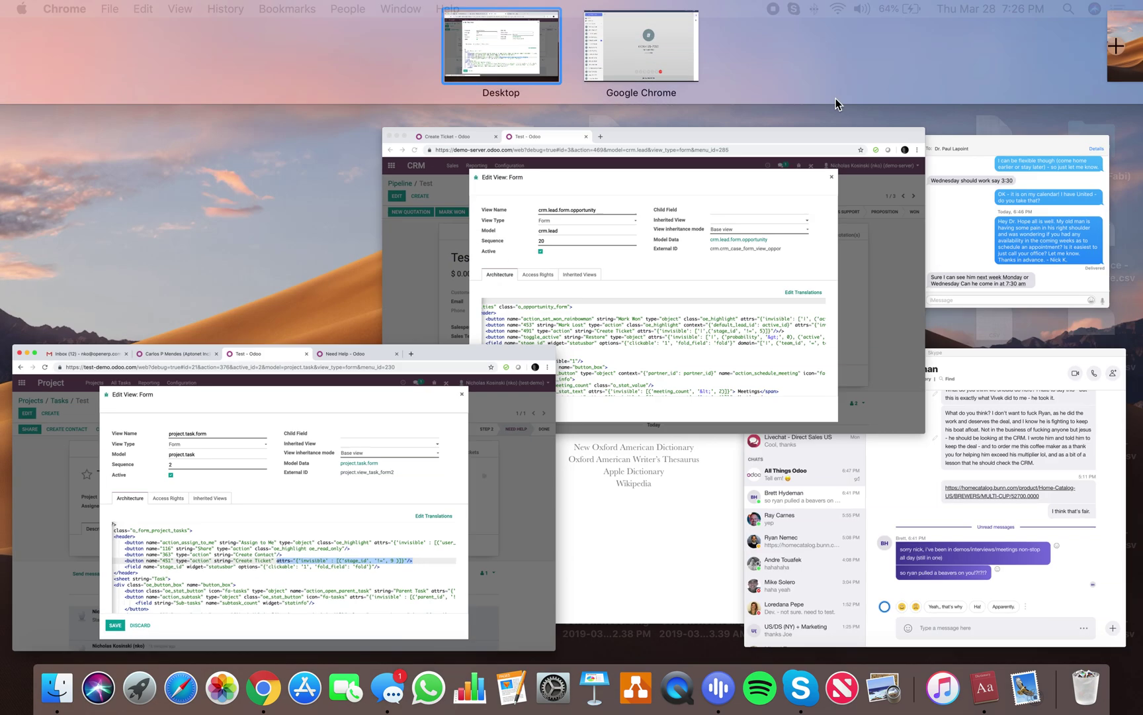
click(629, 255)
scroll(710, 449, right, 5)
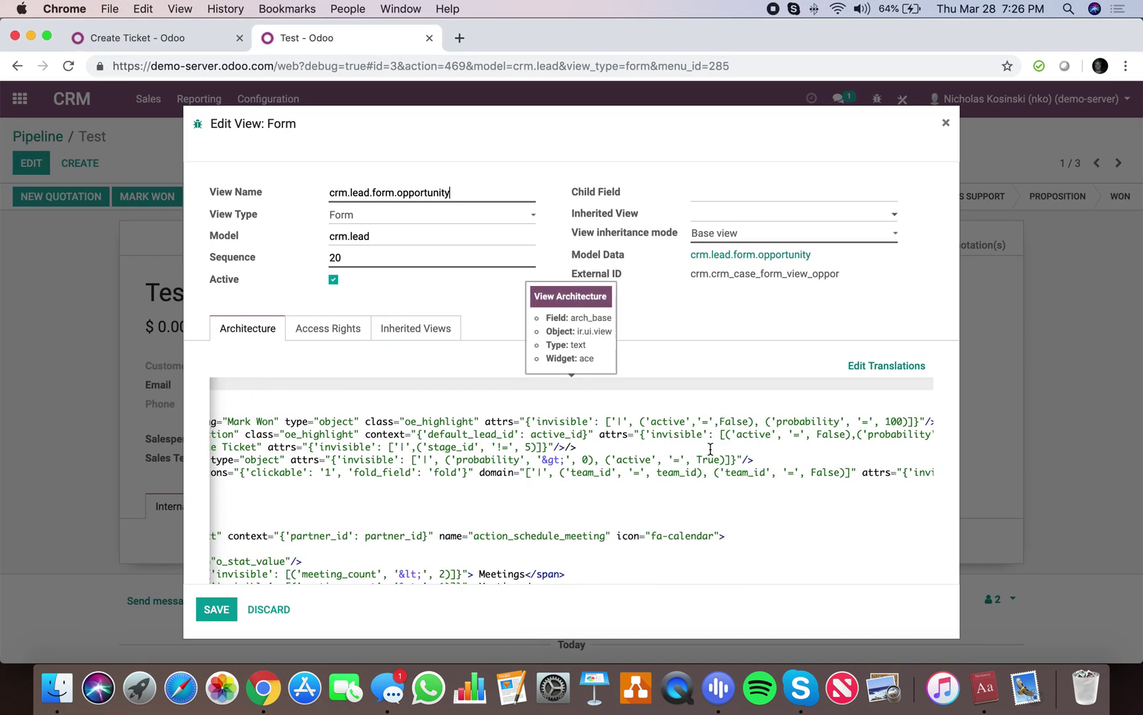
scroll(621, 444, left, 4)
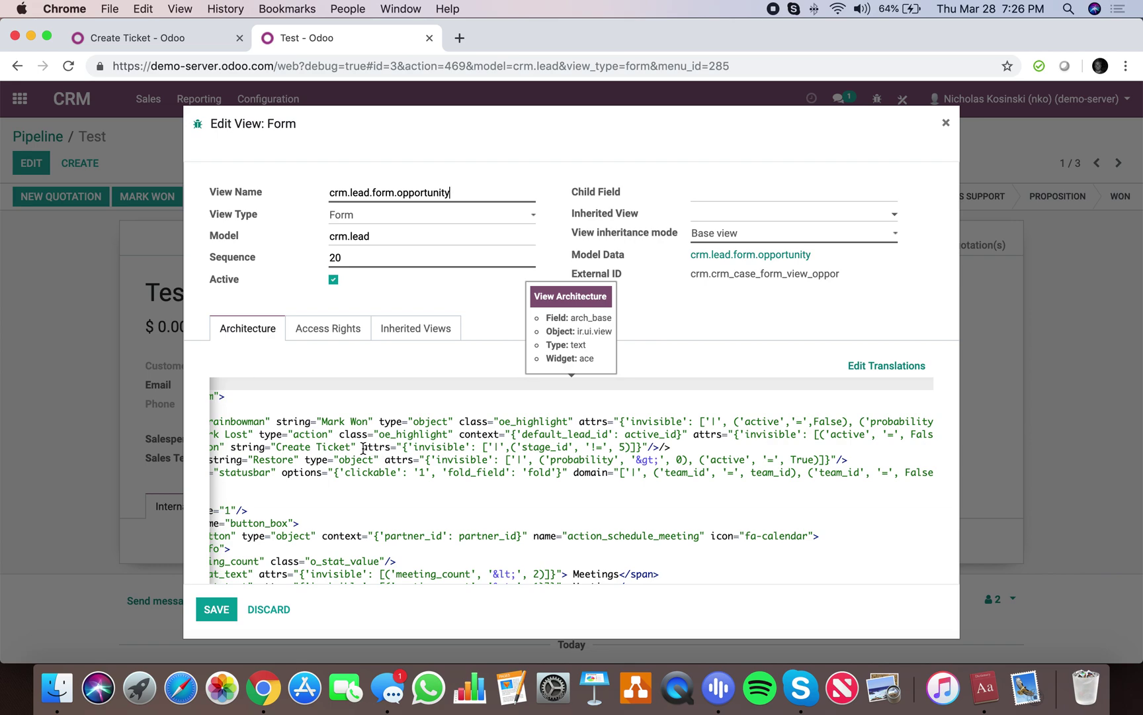
drag(364, 449, 667, 448)
key(super+v)
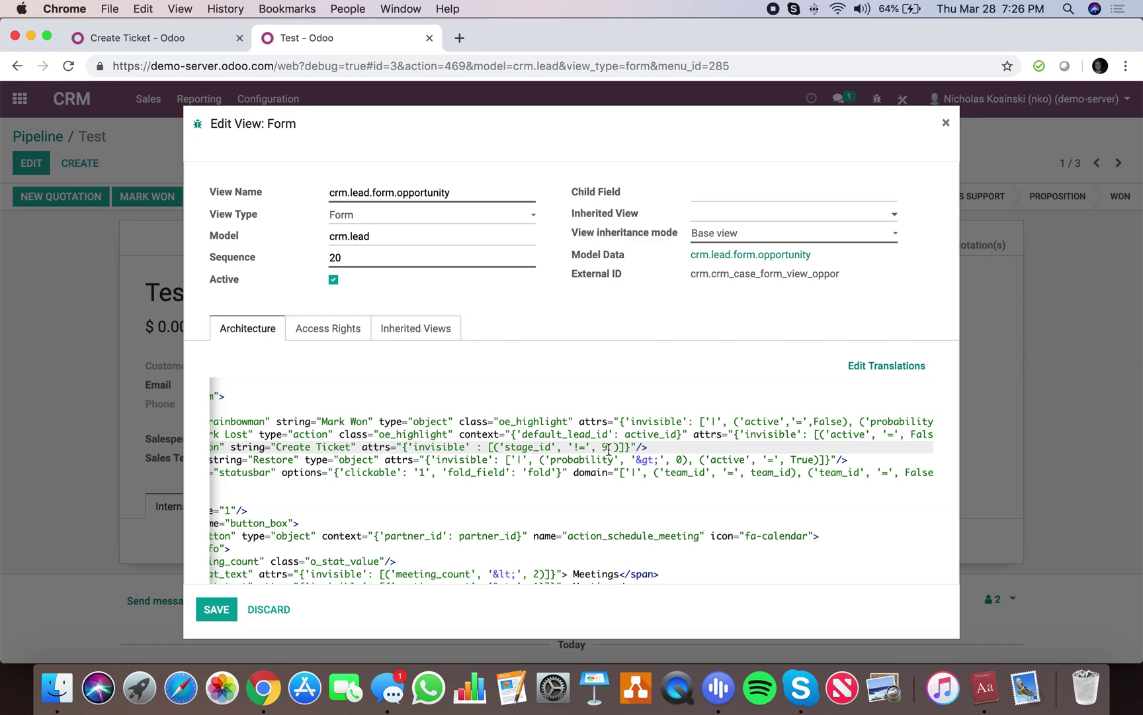
Change the stage ID in the Create Ticket button's invisible condition to 5, then save and close the form view
click(609, 450)
key(BackSpace)
click(198, 609)
click(946, 123)
Return to the pipeline, add an opportunity named test in the New stage and open it
click(26, 139)
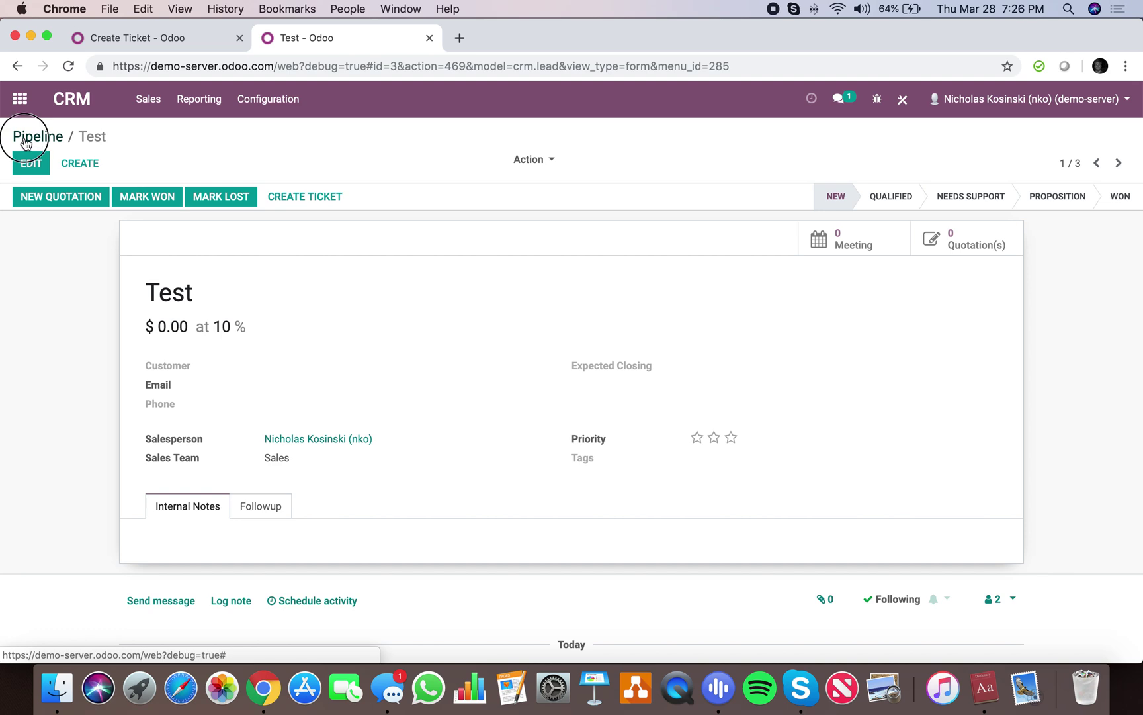
click(40, 174)
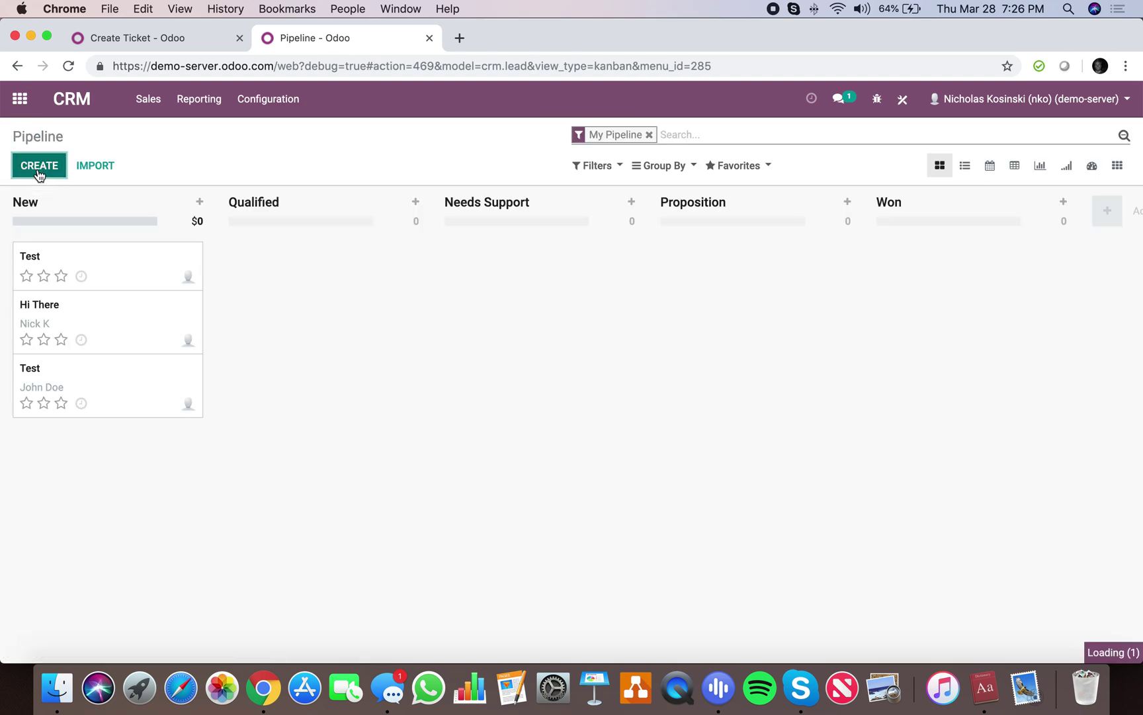
text(test)
key(Return)
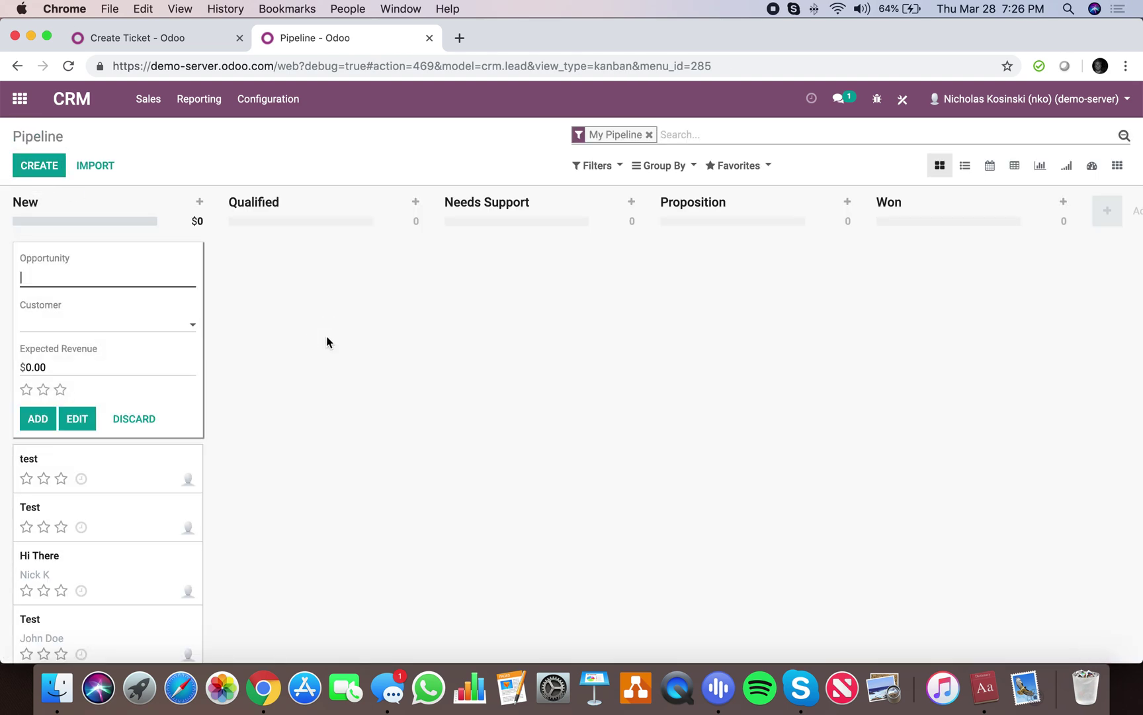
click(326, 337)
click(117, 264)
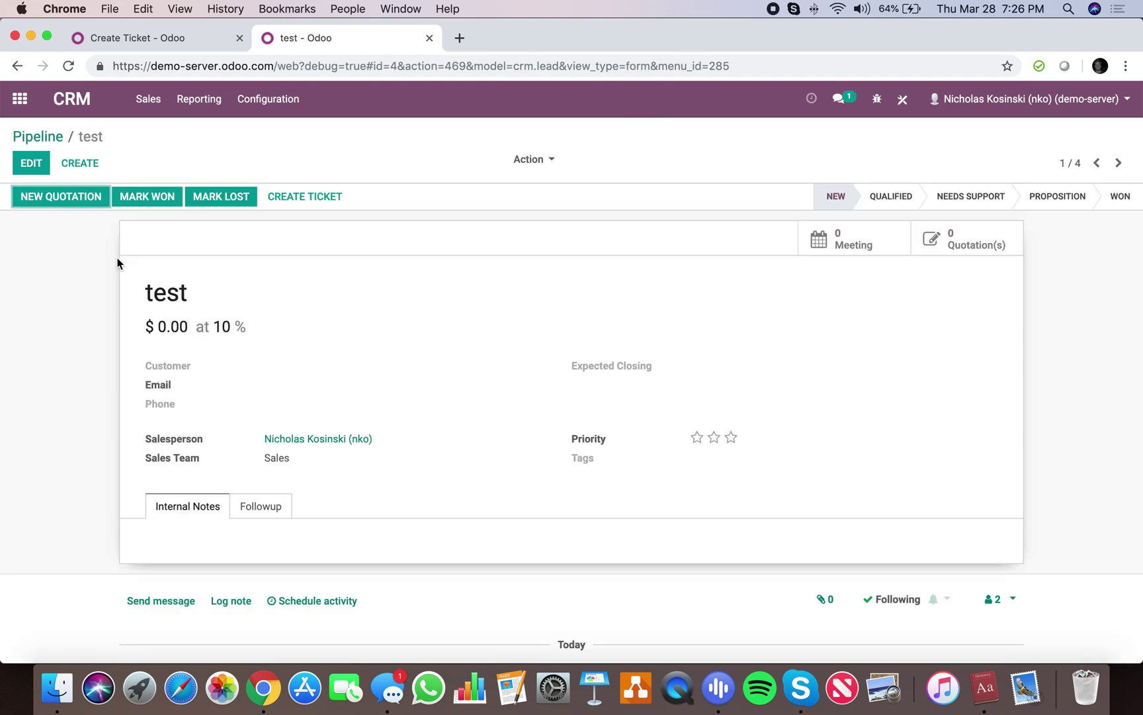
scroll(431, 465, down, 3)
scroll(431, 466, up, 3)
click(875, 101)
click(962, 371)
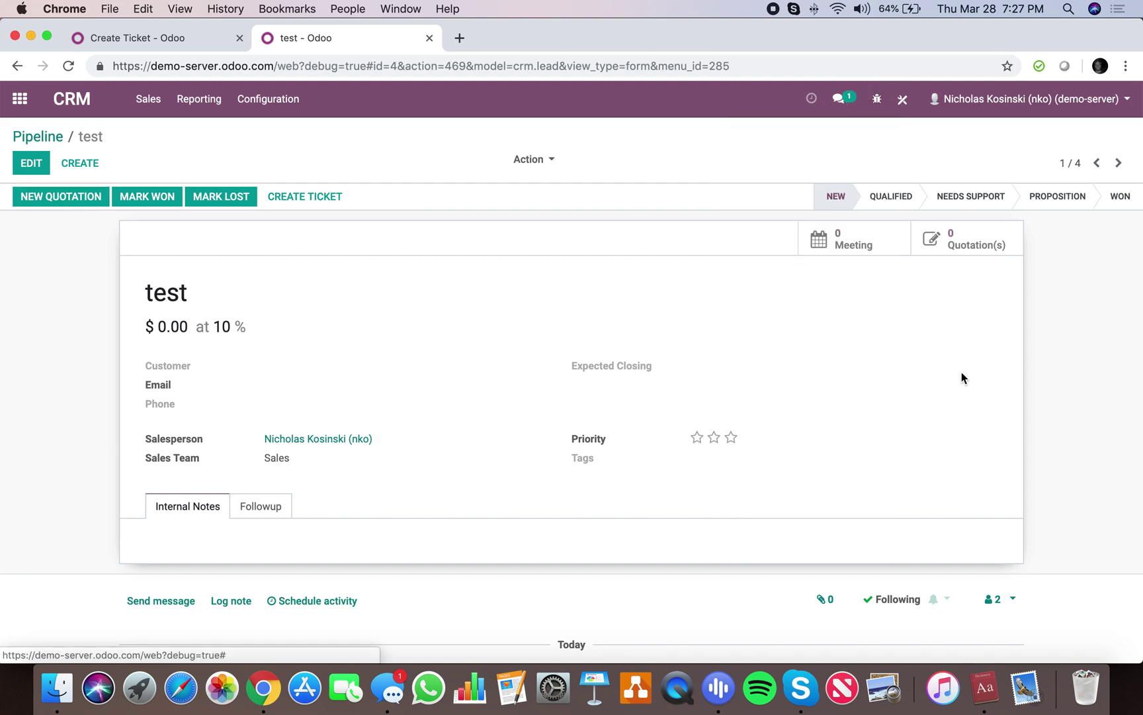
Move the test opportunity to the Needs Support stage and try to create a ticket from it
click(977, 207)
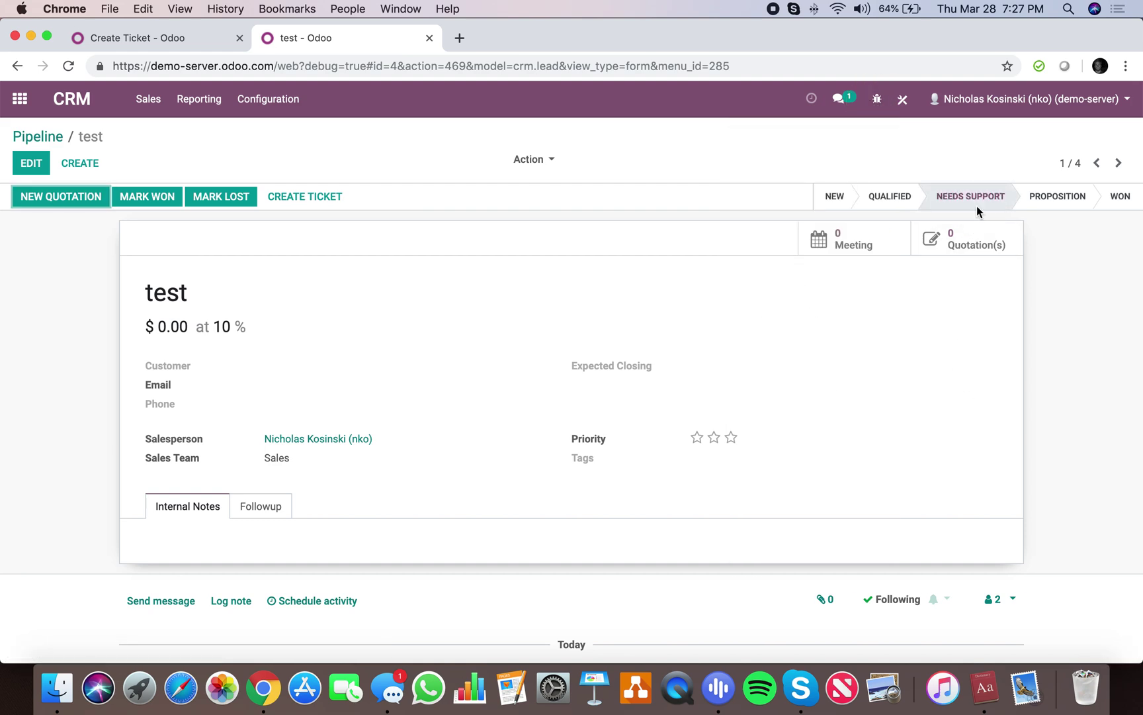
click(329, 200)
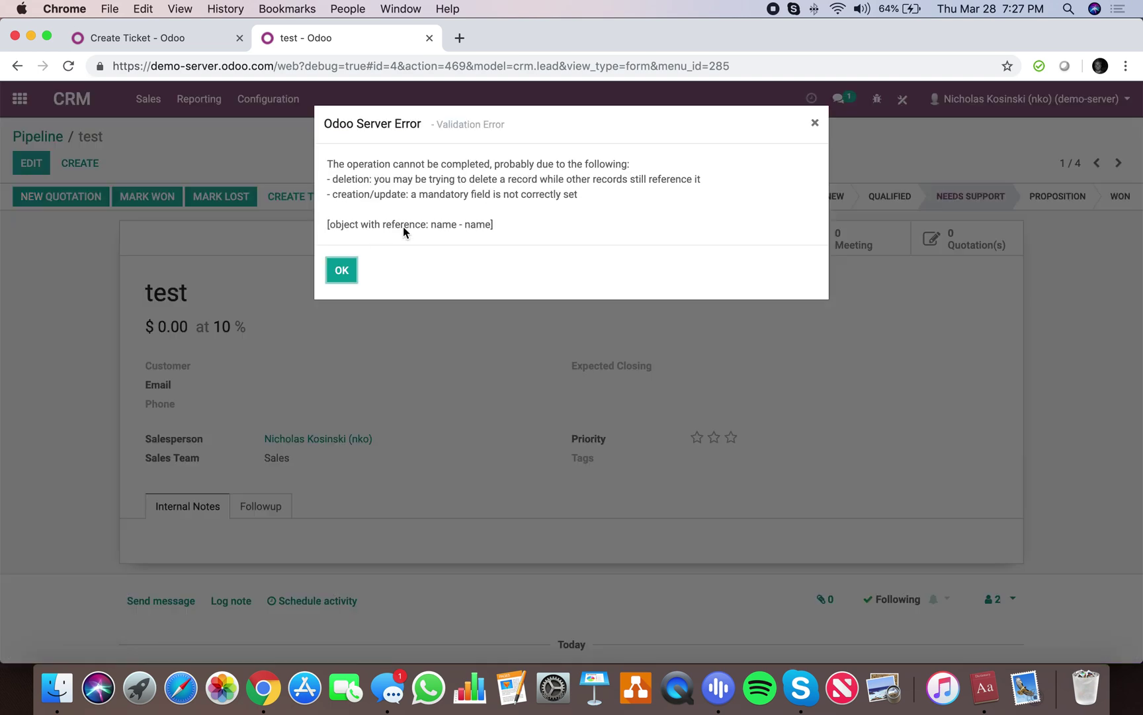
click(341, 270)
Assign the first listed contact as the opportunity's customer, save the record and create a ticket from it
click(31, 163)
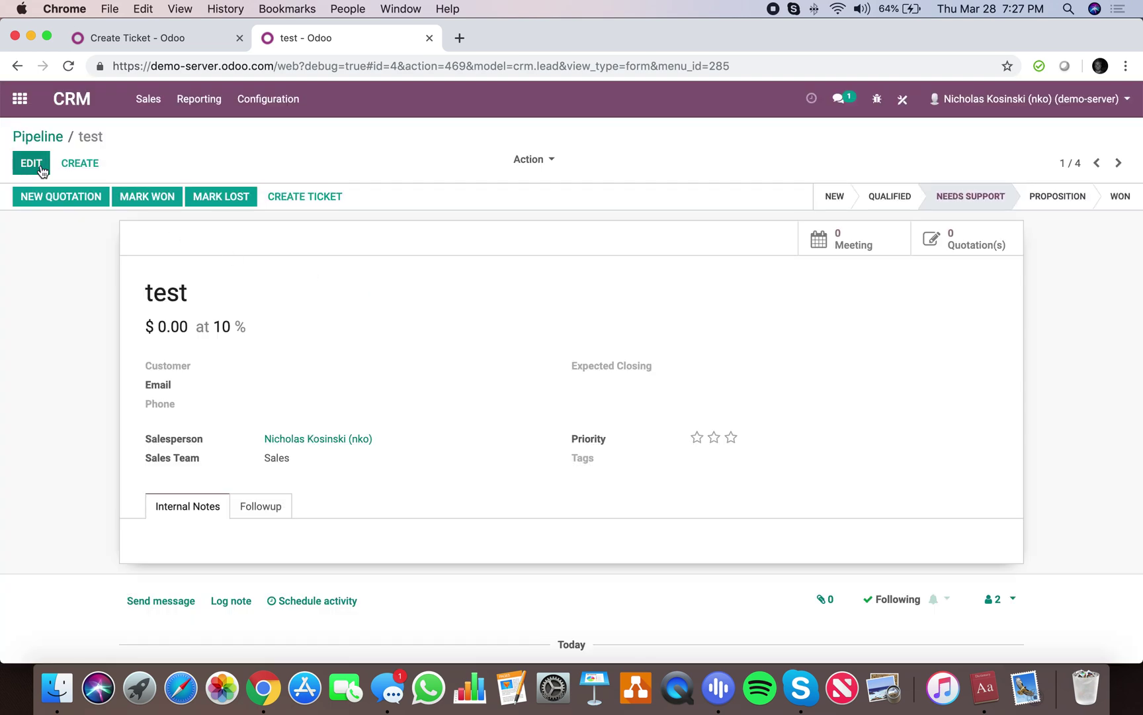
click(305, 416)
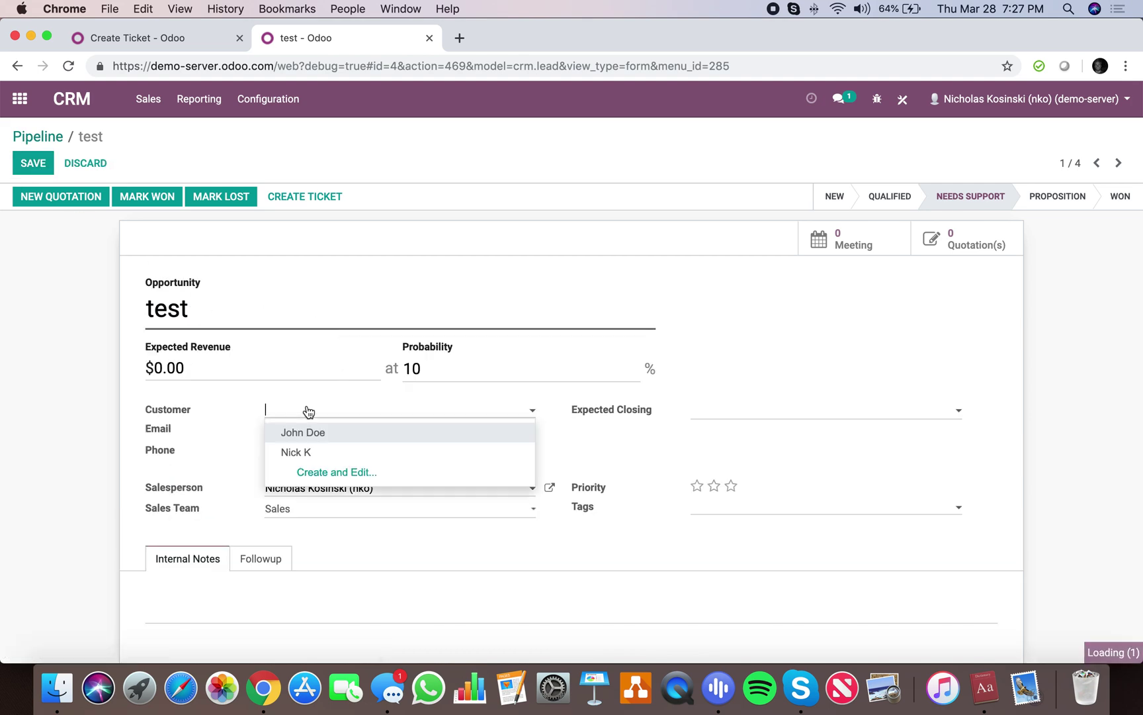
click(352, 435)
click(37, 172)
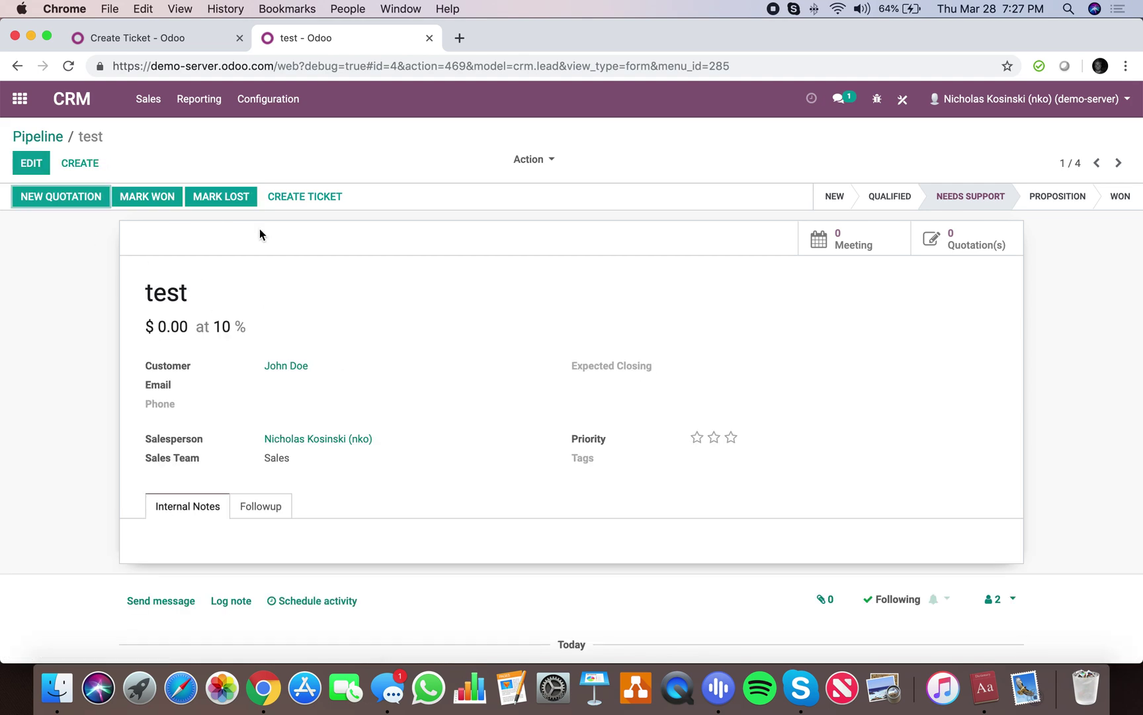
click(304, 195)
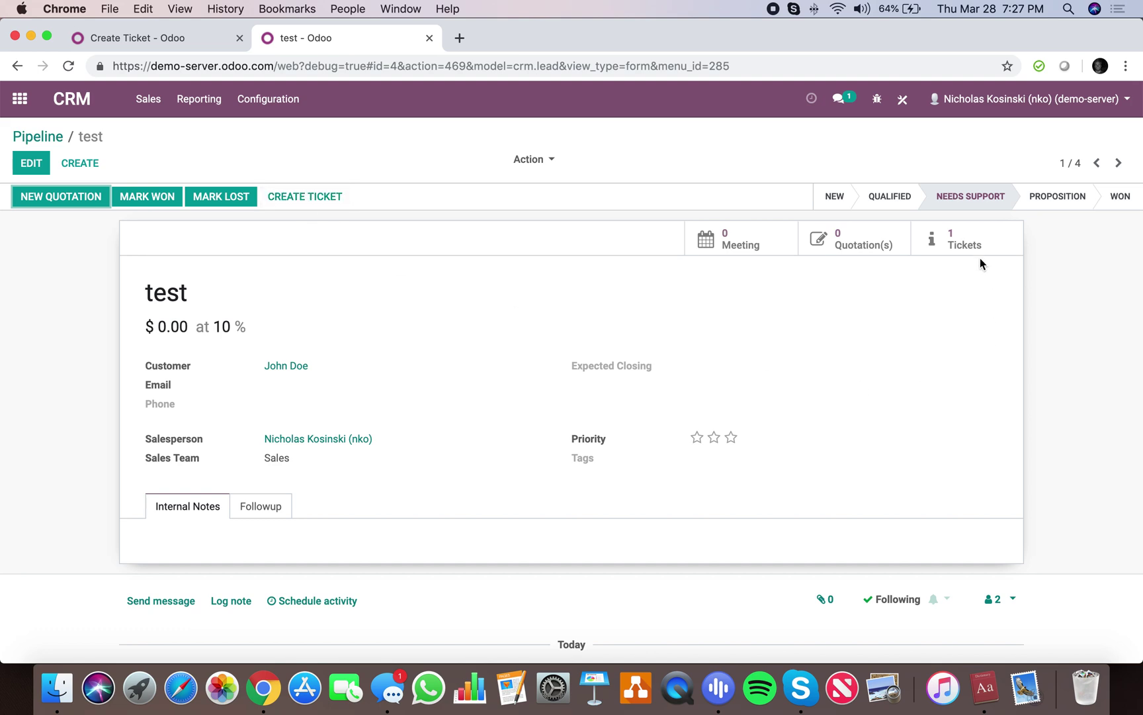
Reopen the opportunity form view's XML, check the Create Ticket button's invisible condition, then save and close it
click(876, 95)
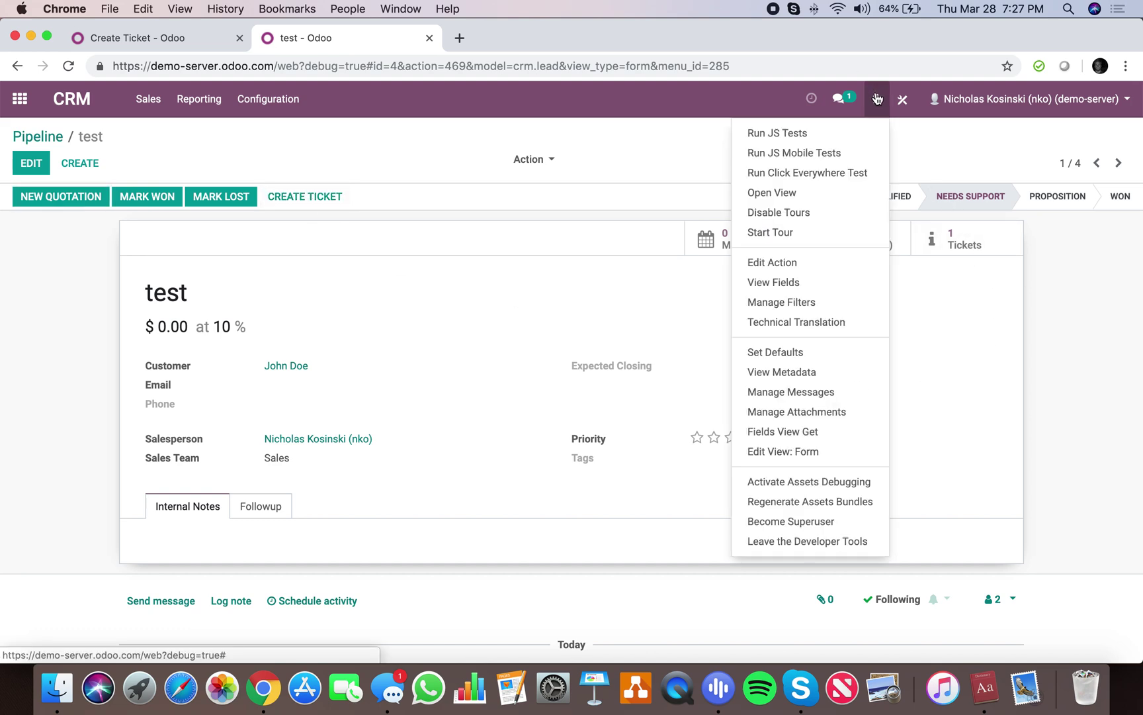
click(855, 450)
scroll(667, 459, right, 5)
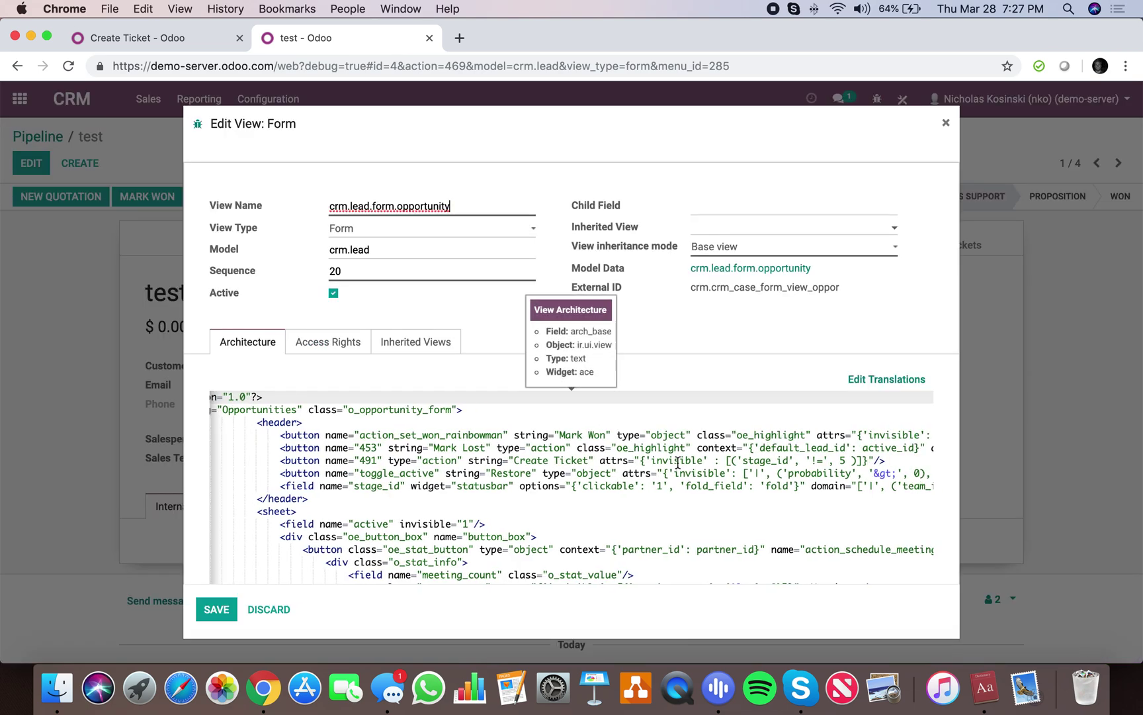
scroll(715, 462, right, 3)
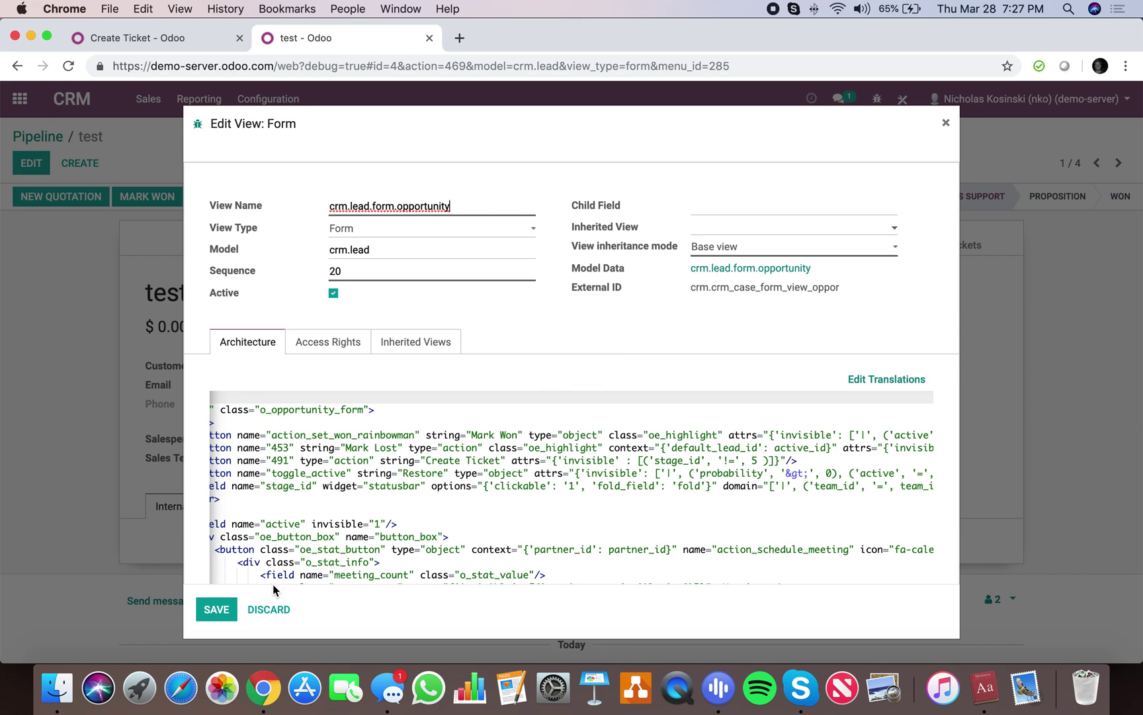
click(205, 609)
click(947, 125)
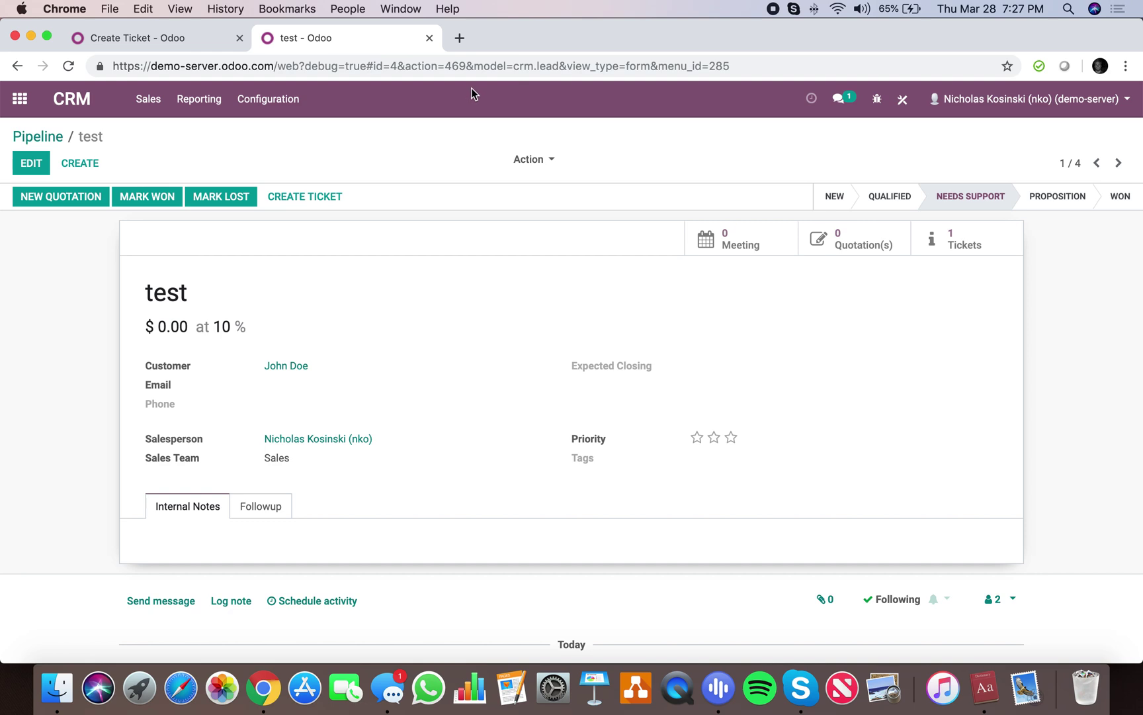
Open the Needs Support stage from the CRM stages and add the existing ID field below Folded in Pipeline using Studio
click(294, 103)
click(292, 213)
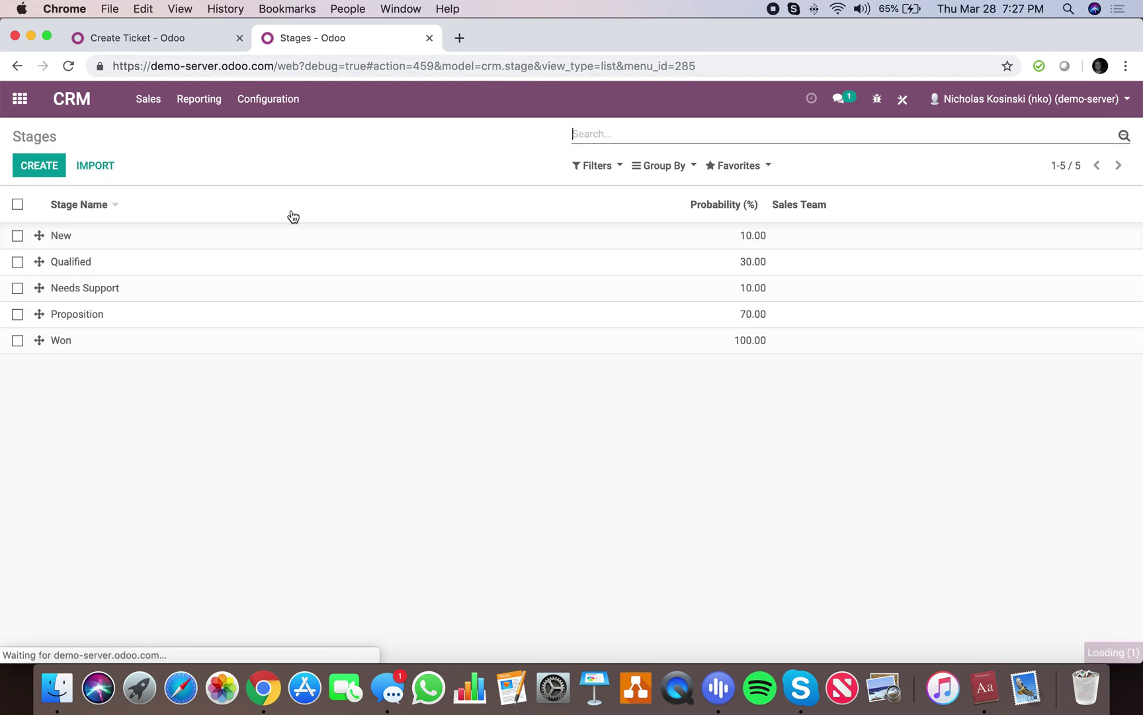
click(323, 291)
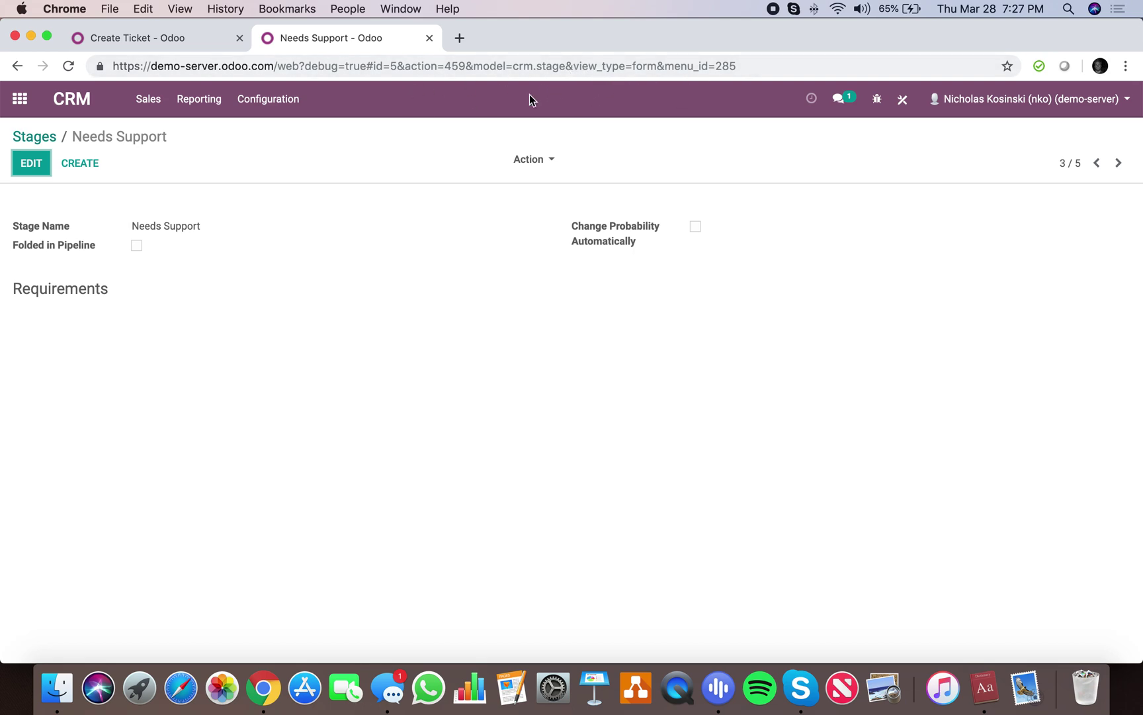
click(901, 101)
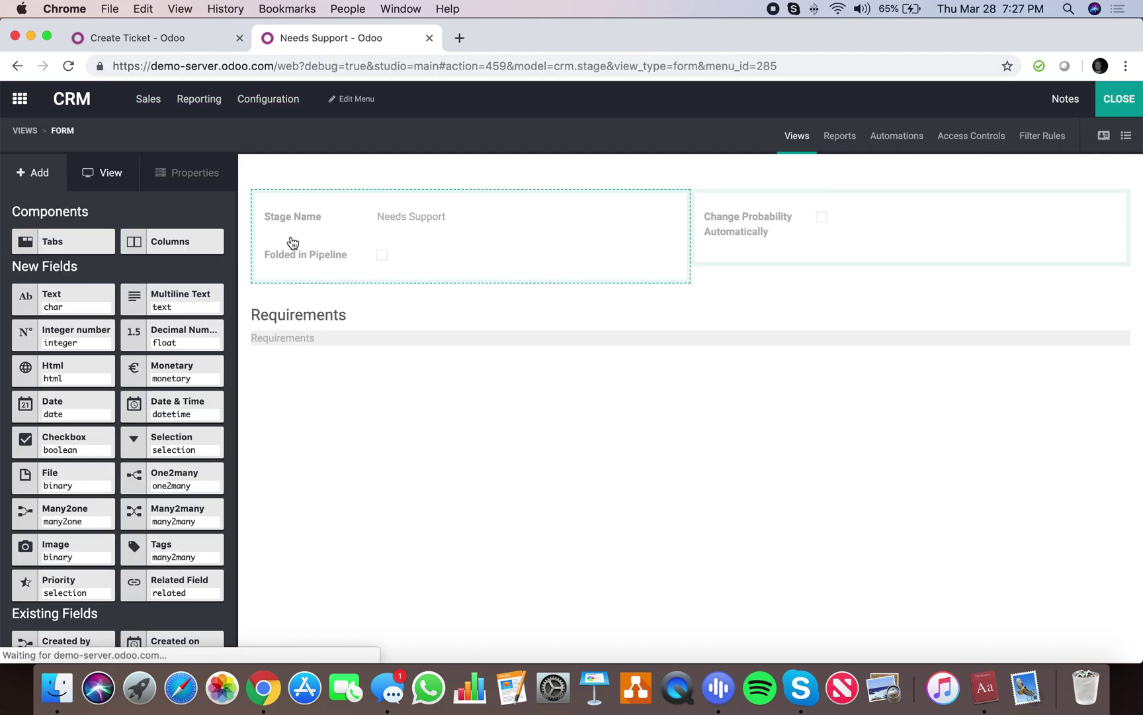
scroll(66, 430, down, 5)
drag(45, 519, 323, 278)
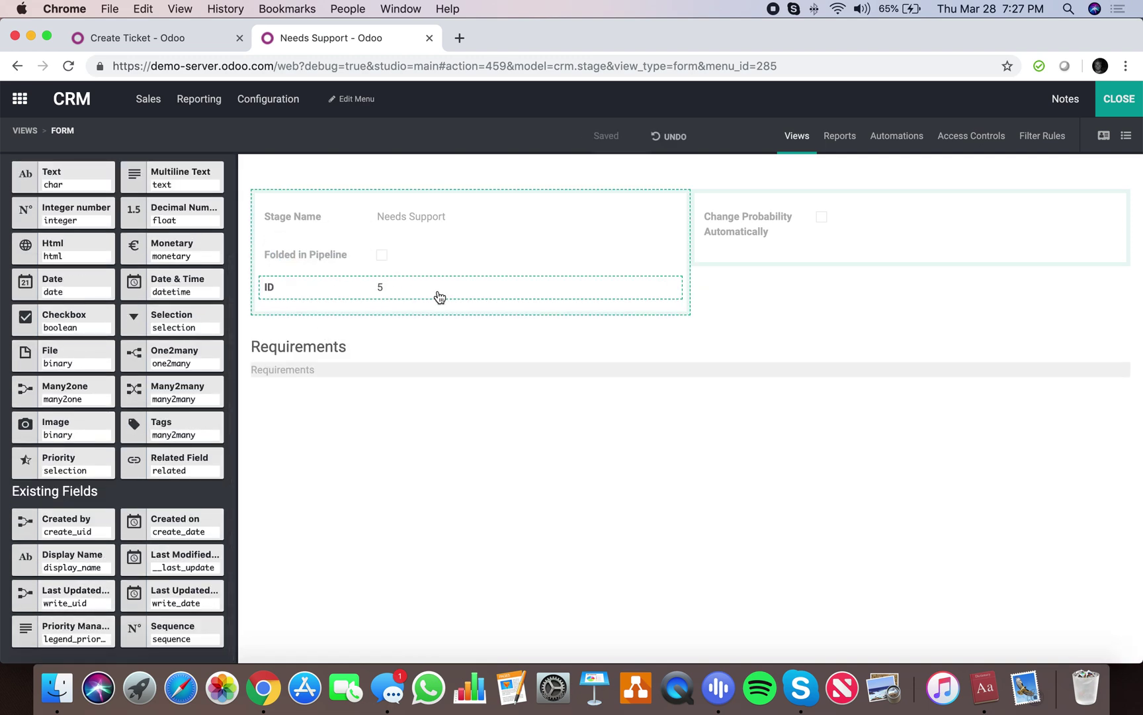
Exit Studio, open My Pipeline in CRM and move the first Test opportunity in the New stage to Needs Support
click(1115, 101)
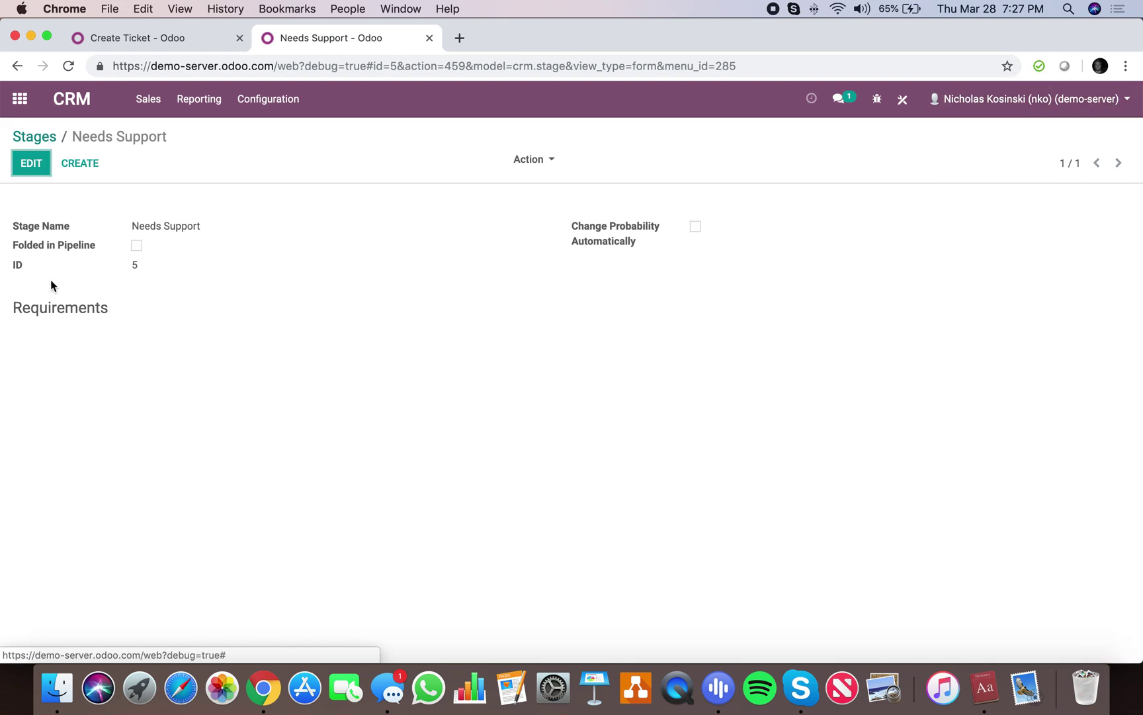
click(26, 138)
click(20, 99)
text(my pi)
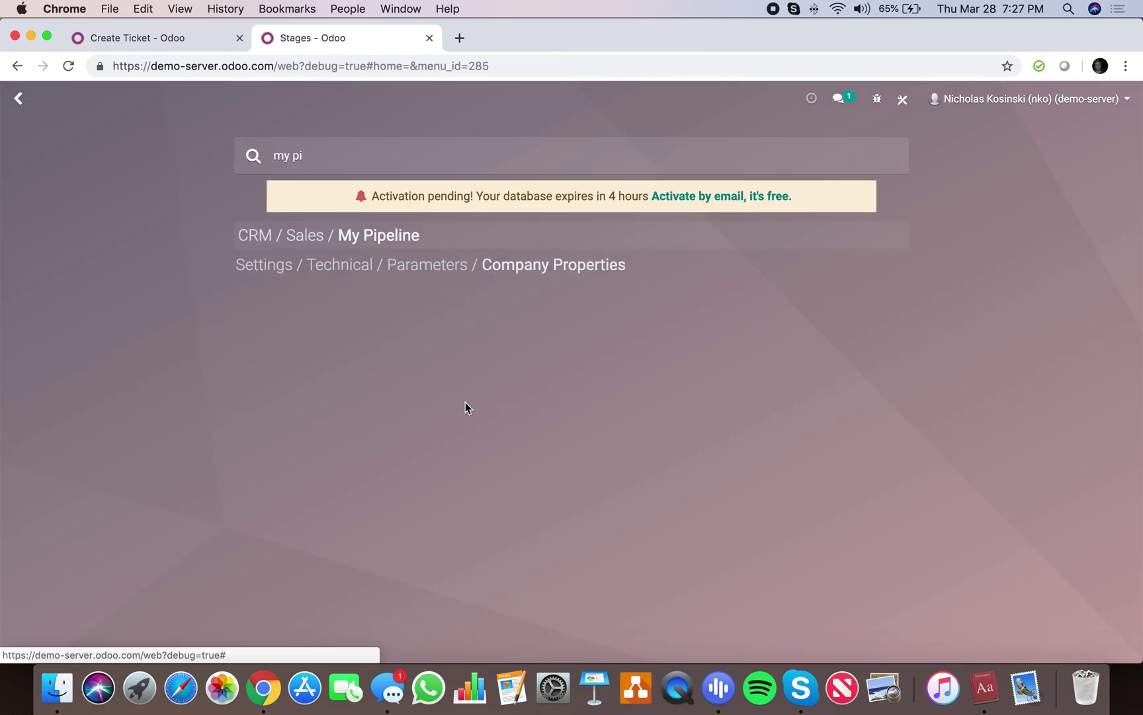
key(Return)
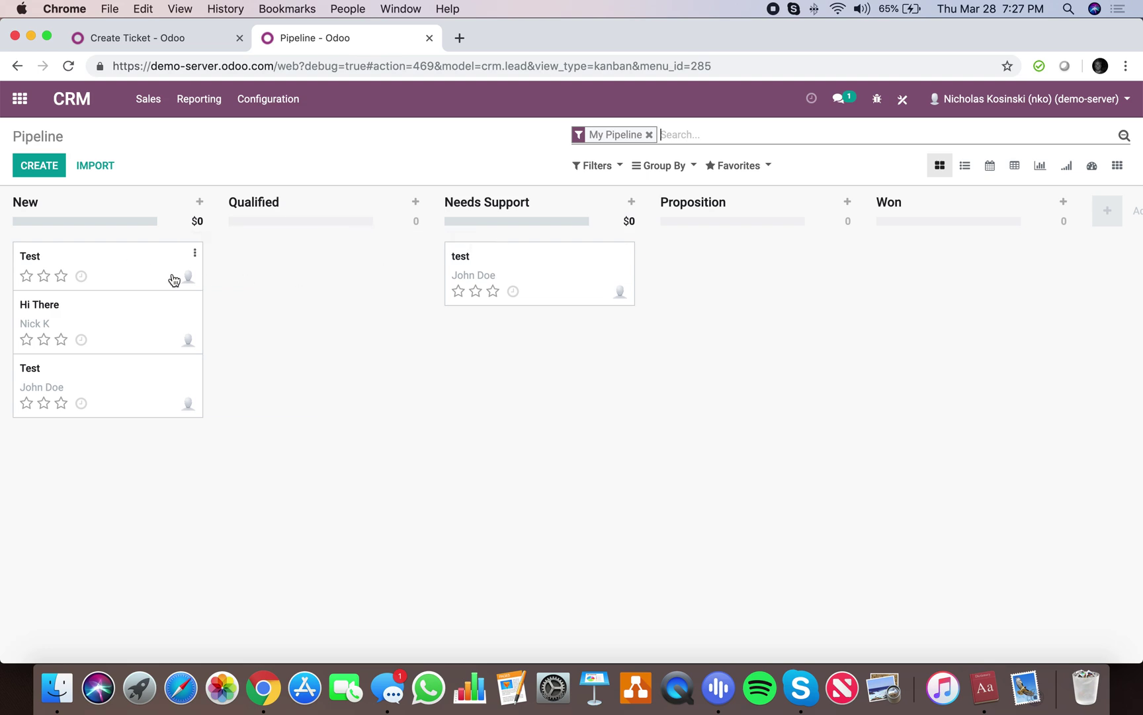
click(134, 259)
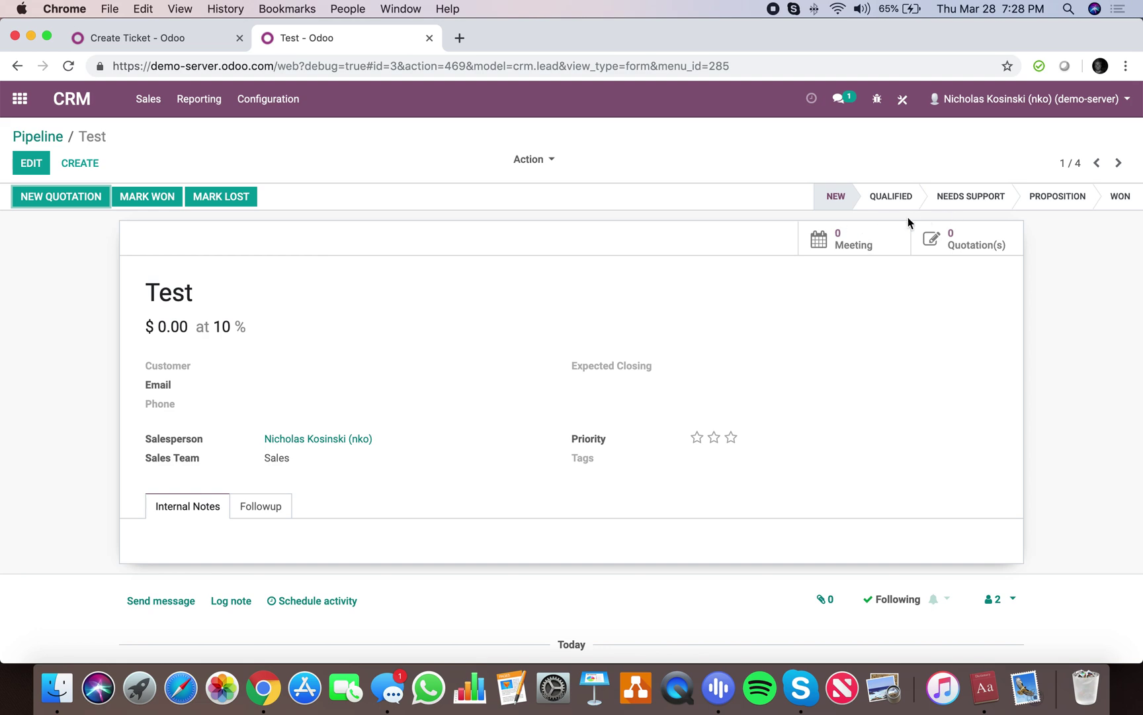
click(964, 196)
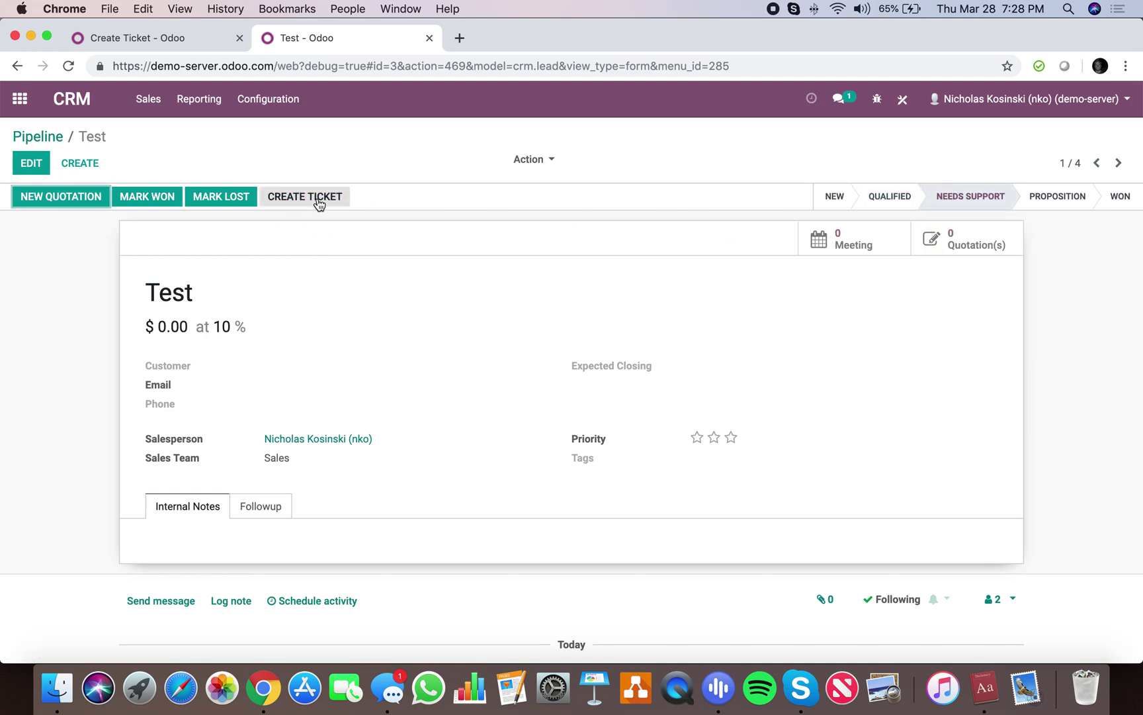
Return to the pipeline and add a new opportunity named Test in the New stage
click(27, 135)
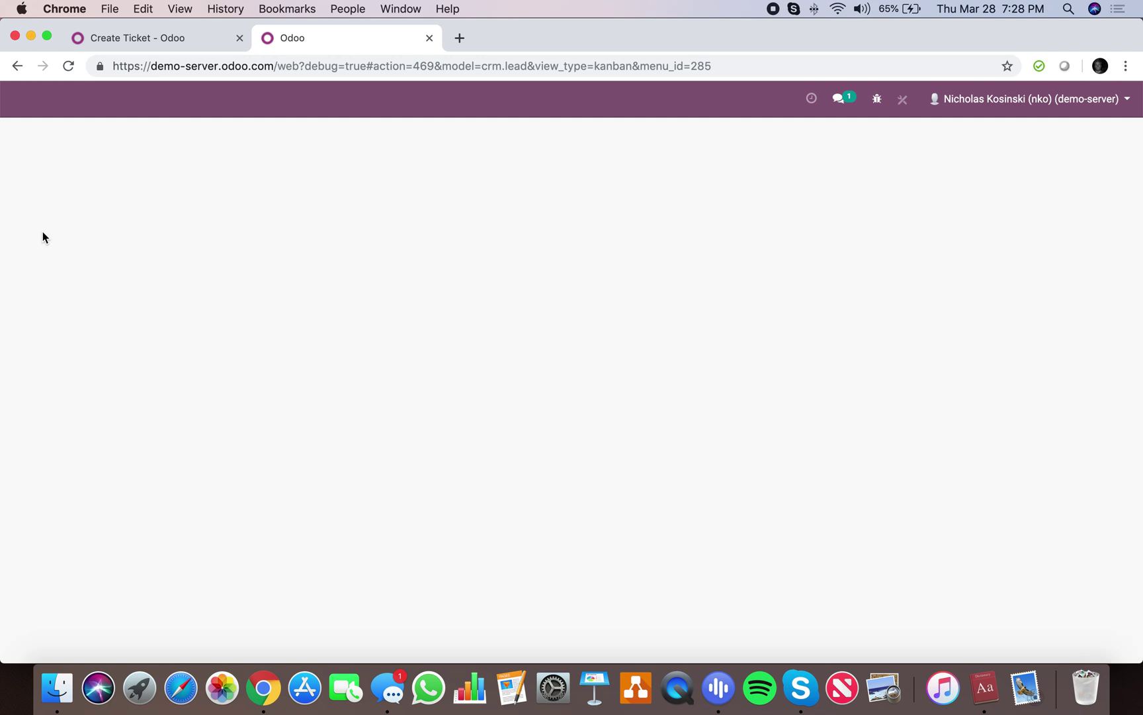
click(44, 173)
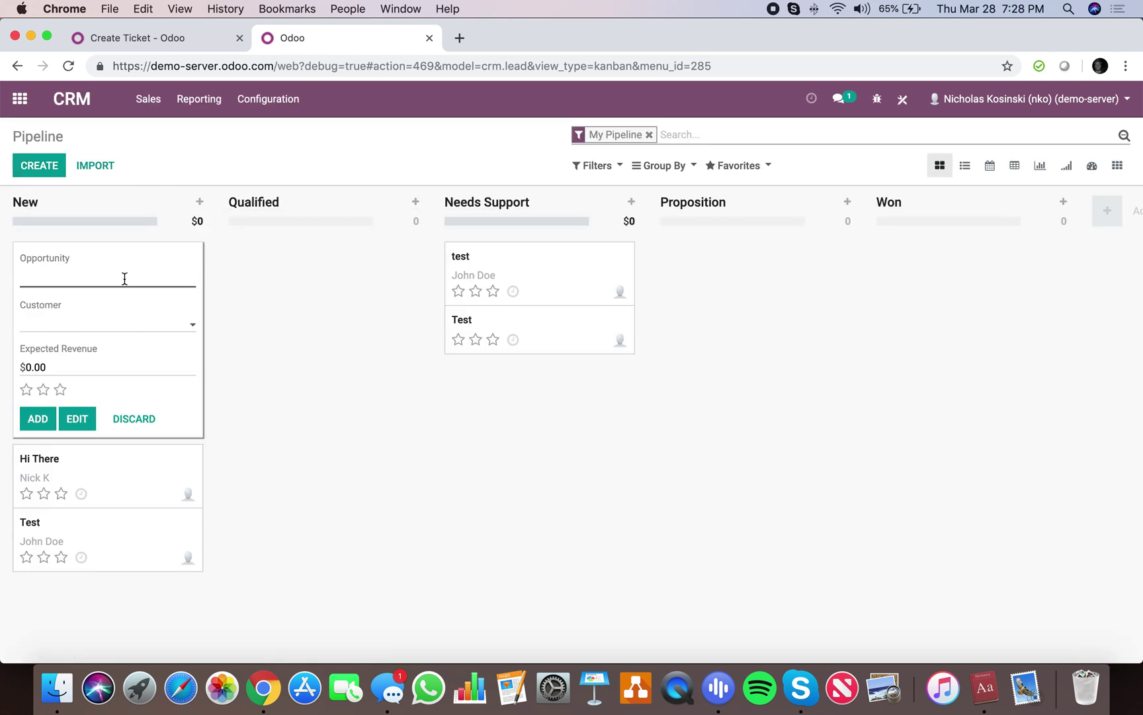
text(Test)
key(Return)
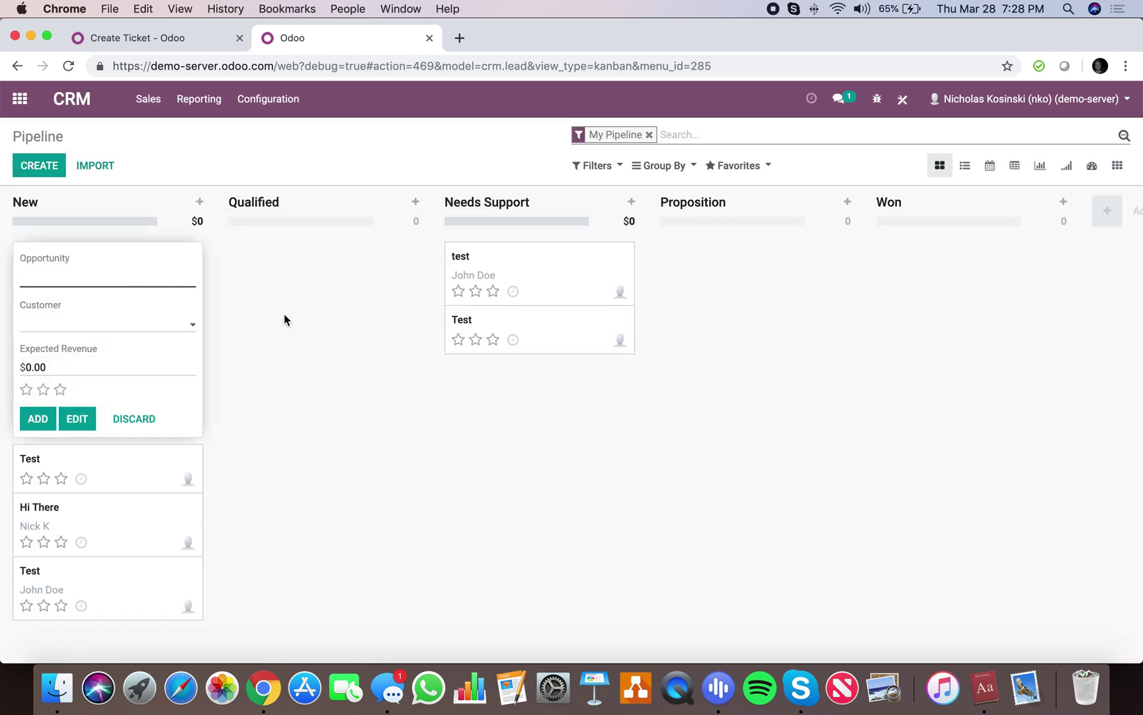
click(283, 319)
Open the newly added Test opportunity, assign the first listed contact as its customer and save the record
click(93, 270)
click(31, 161)
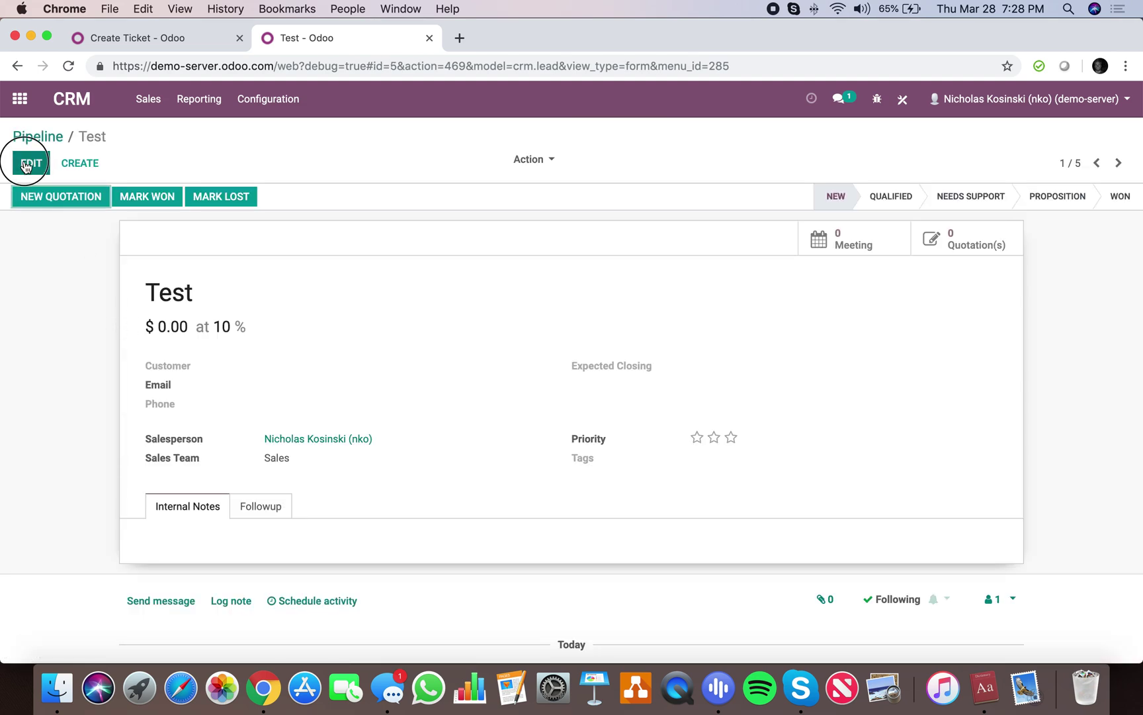
click(279, 405)
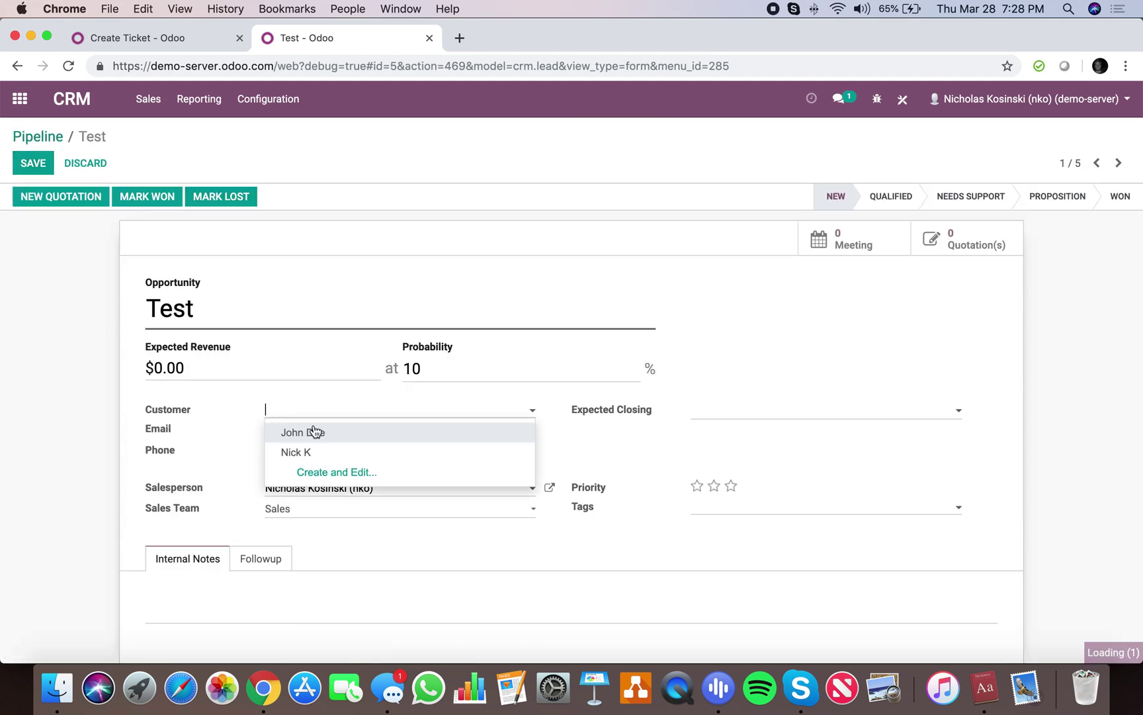
click(307, 431)
click(25, 165)
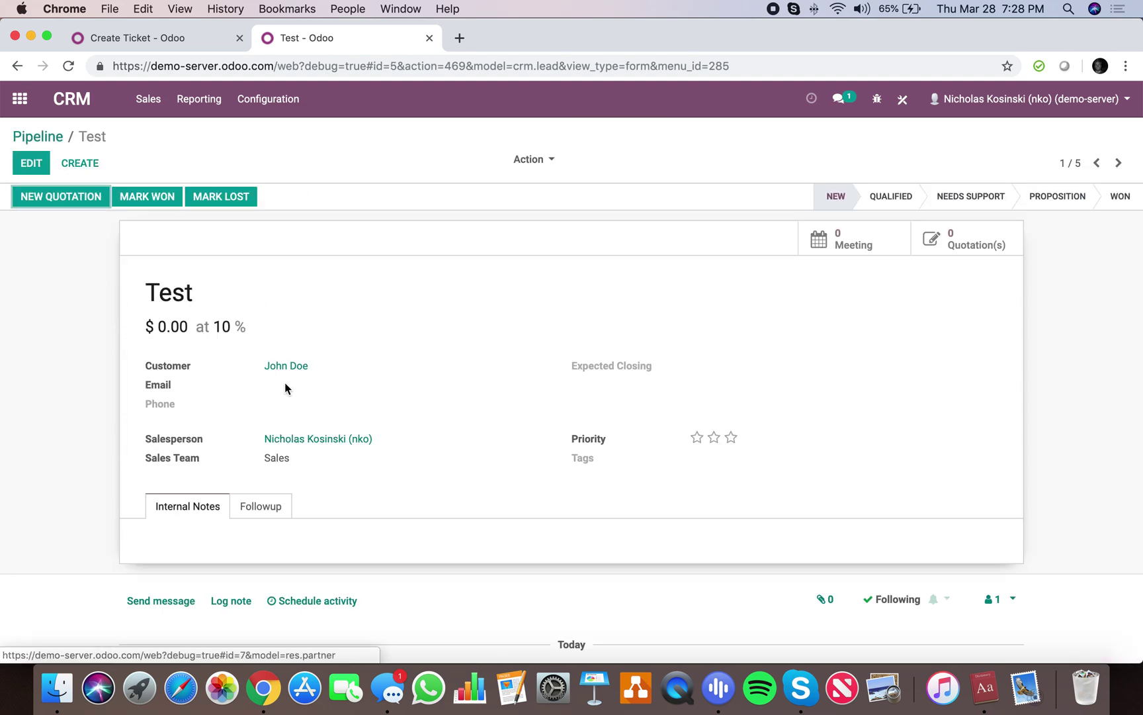
Move the opportunity to the Needs Support stage and create a helpdesk ticket from it
click(971, 198)
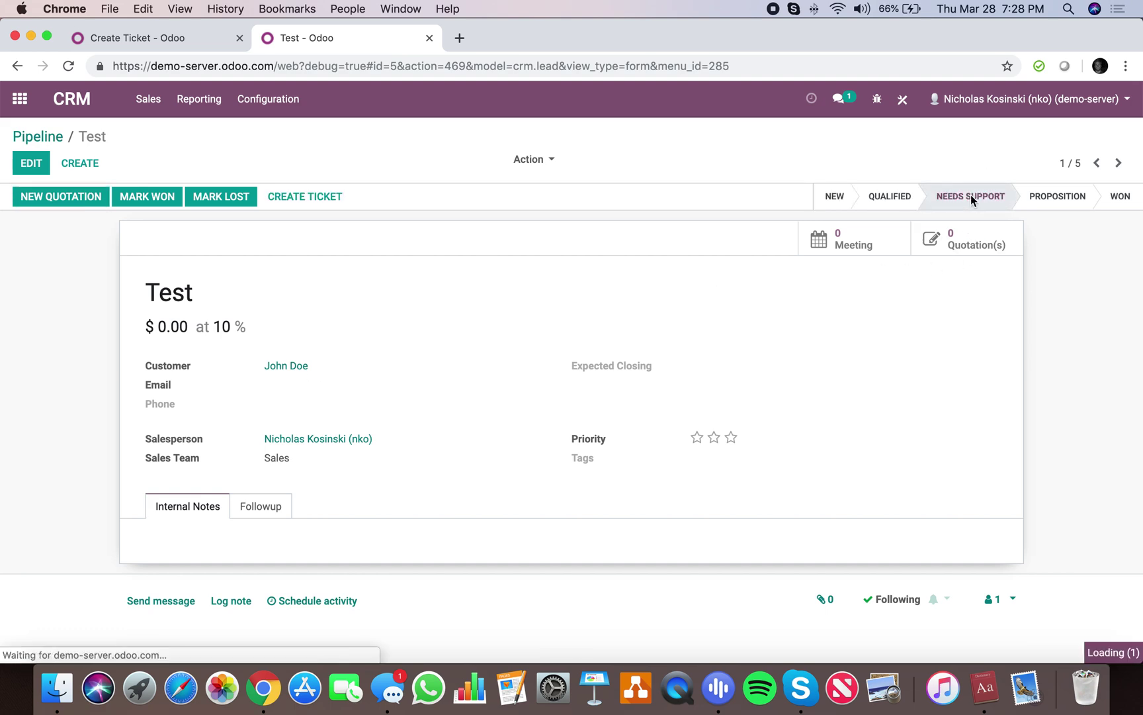
click(330, 198)
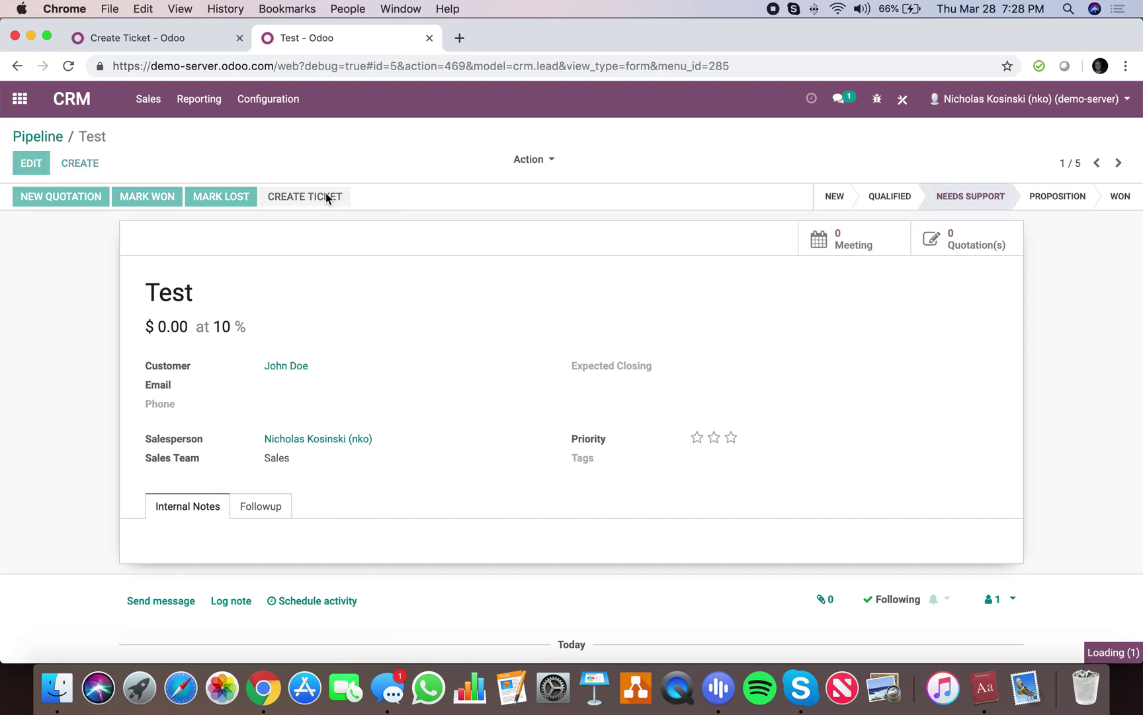
Open the opportunity's linked ticket through its Tickets smart button, check its customer and opportunity, and return to the apps overview
click(997, 237)
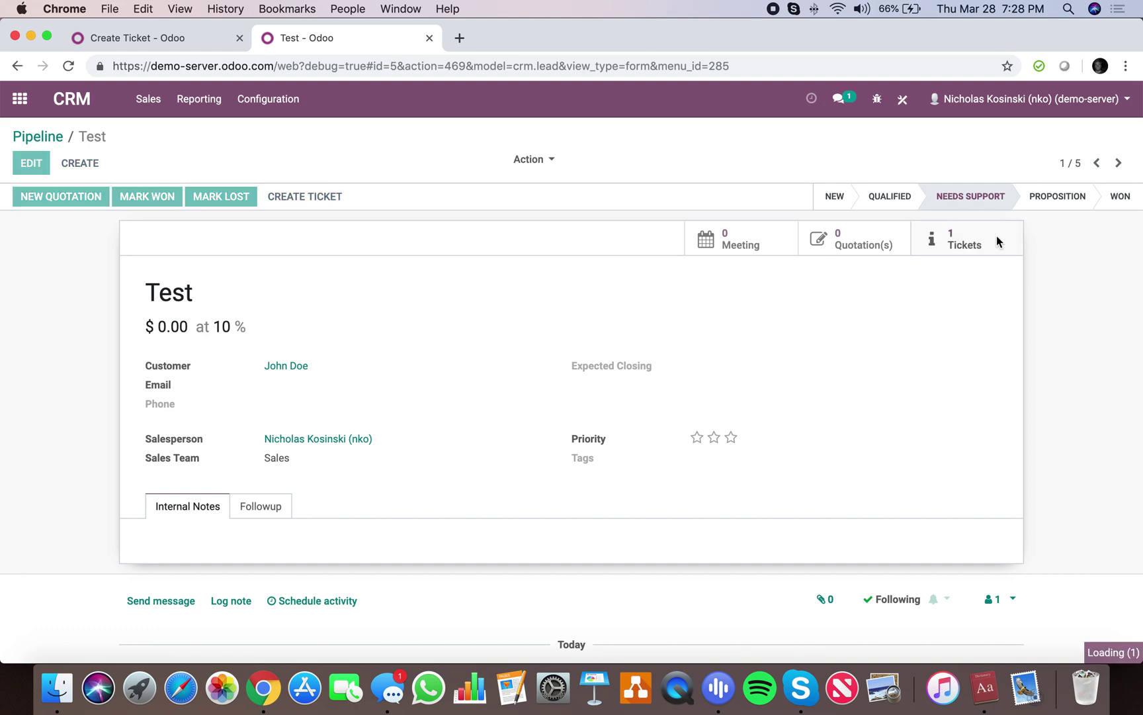
click(614, 252)
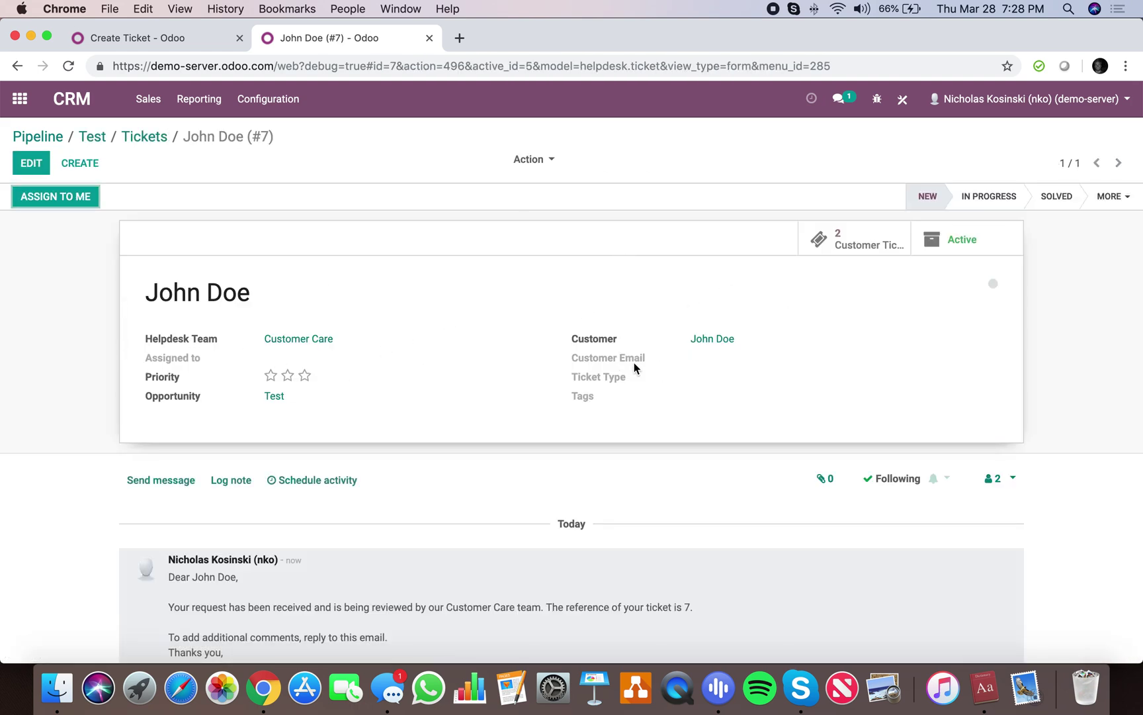
click(22, 106)
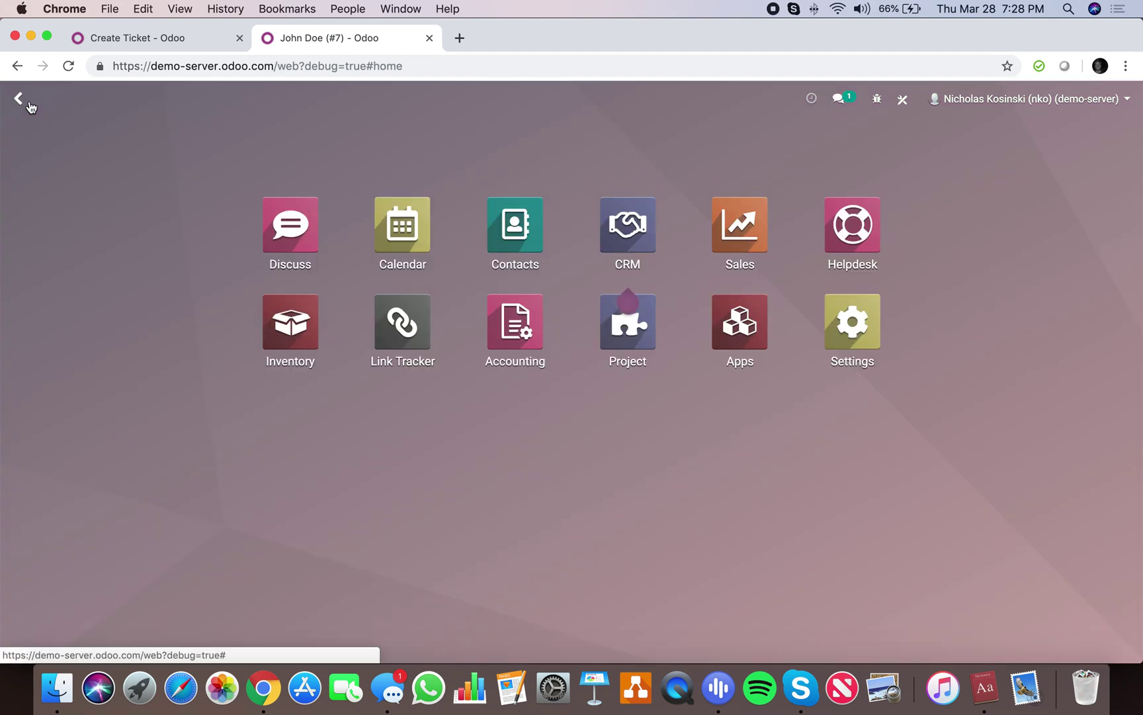